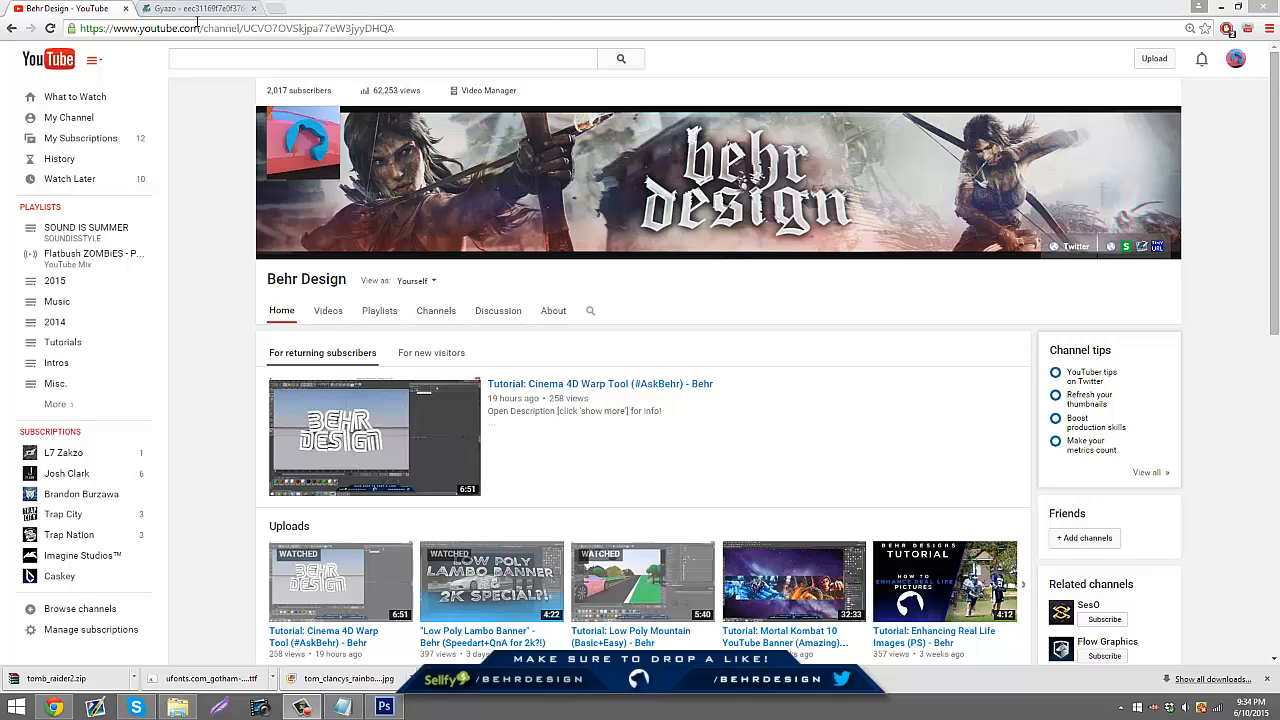
- View the finished banner on the YouTube channel page and its larger capture on Gyazo
click(199, 27)
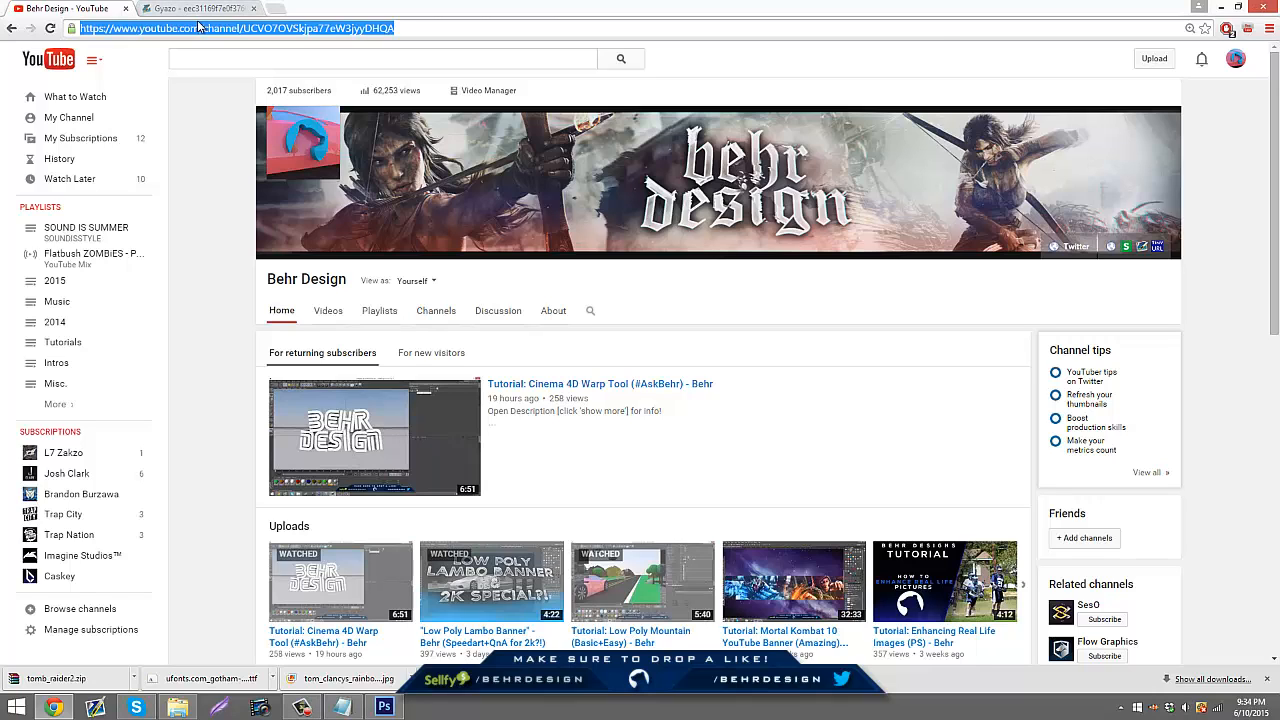
click(214, 8)
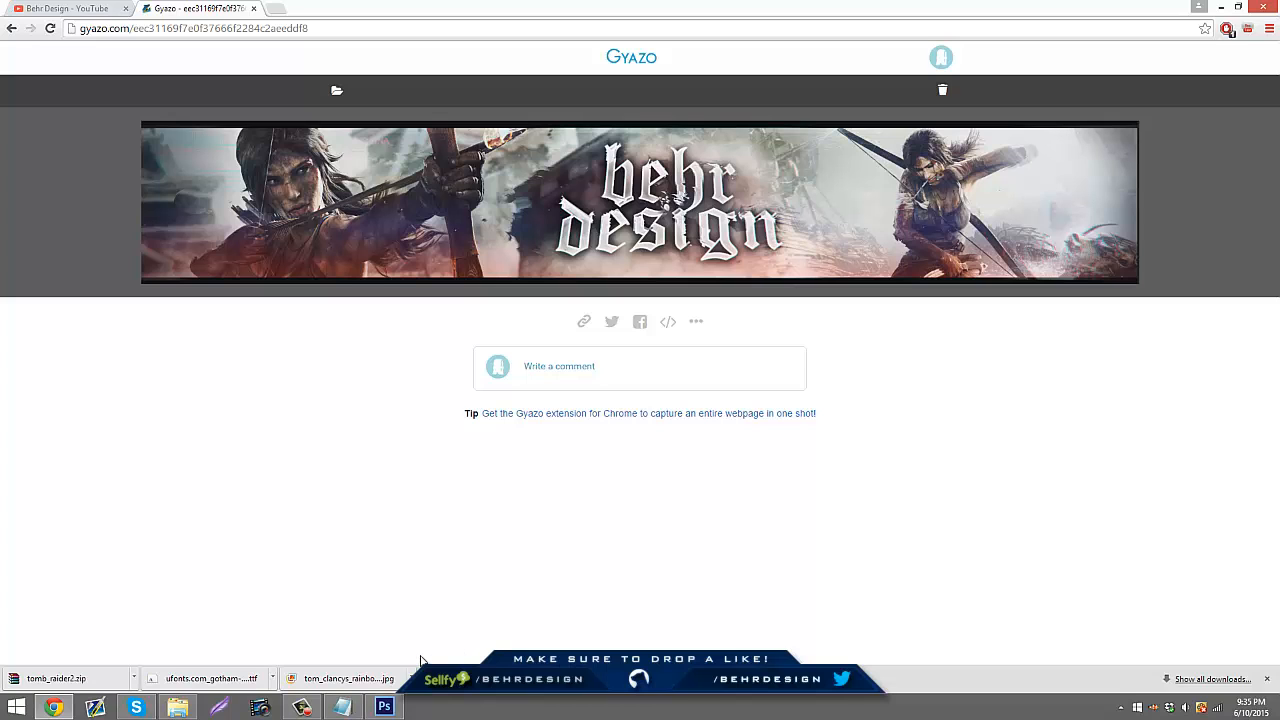
- Switch to Photoshop and close the two open tomvraidder documents without saving their changes
click(384, 706)
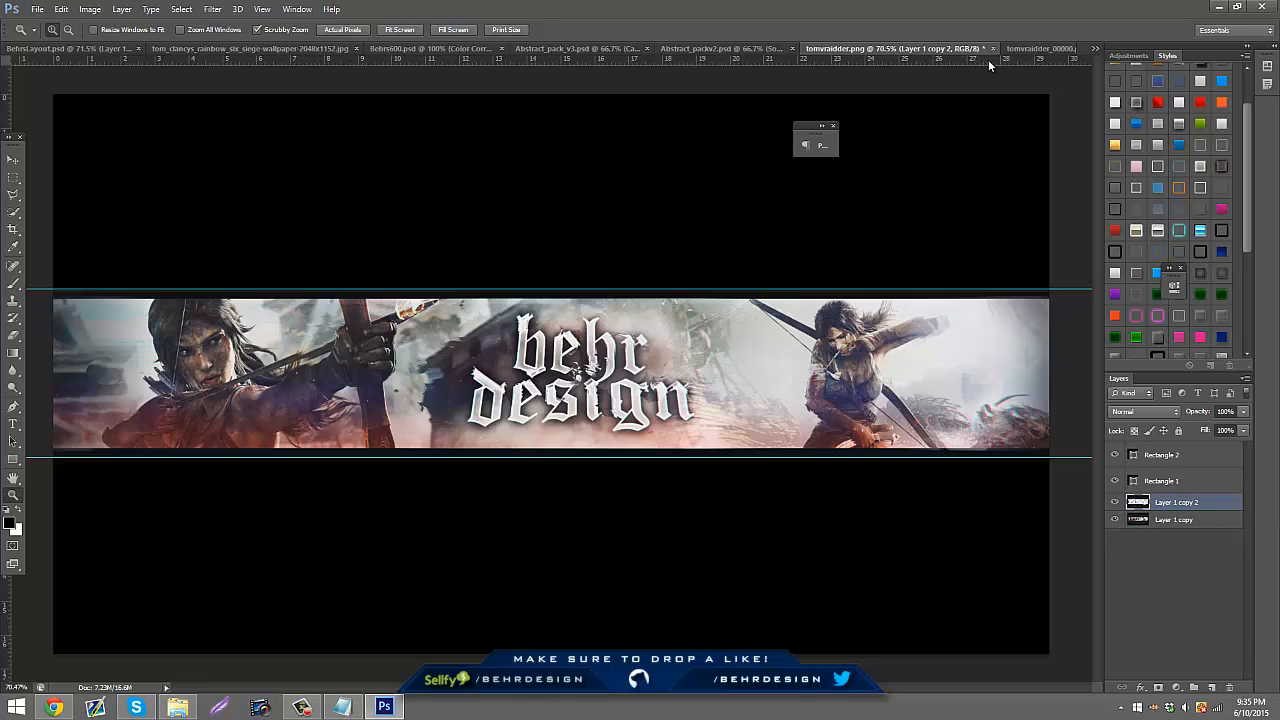
click(1067, 47)
click(1067, 47)
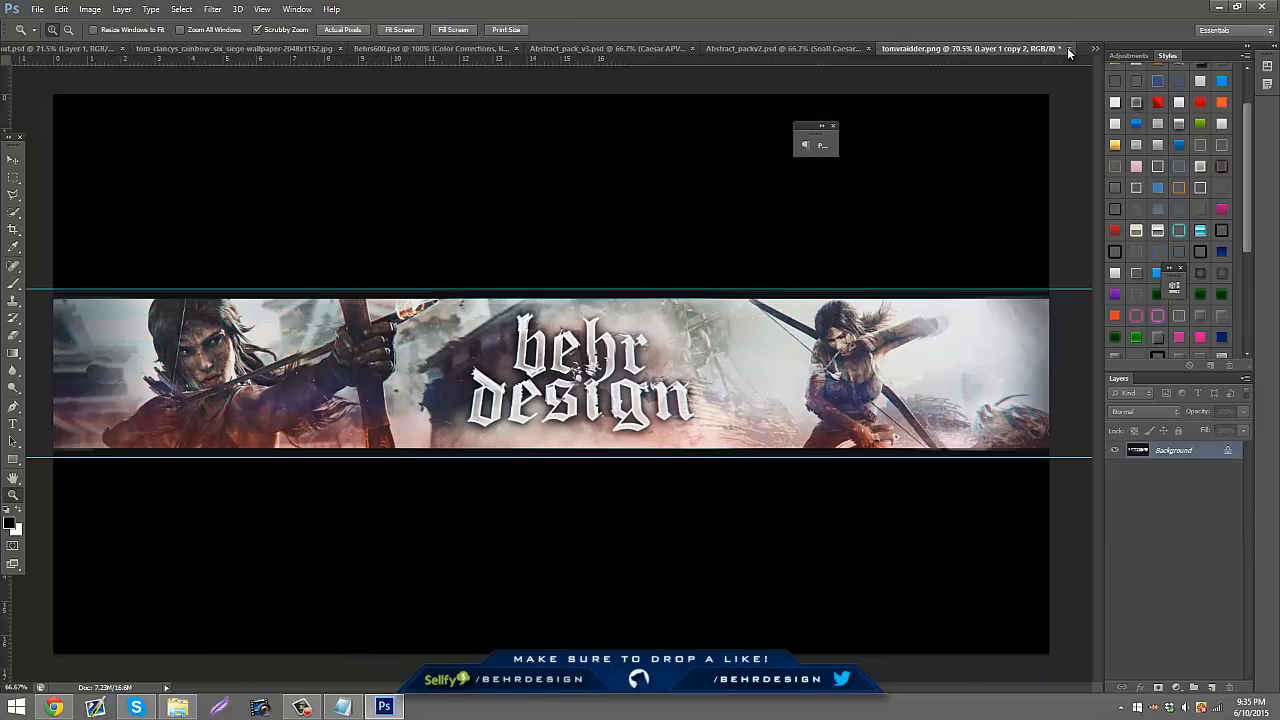
click(1068, 48)
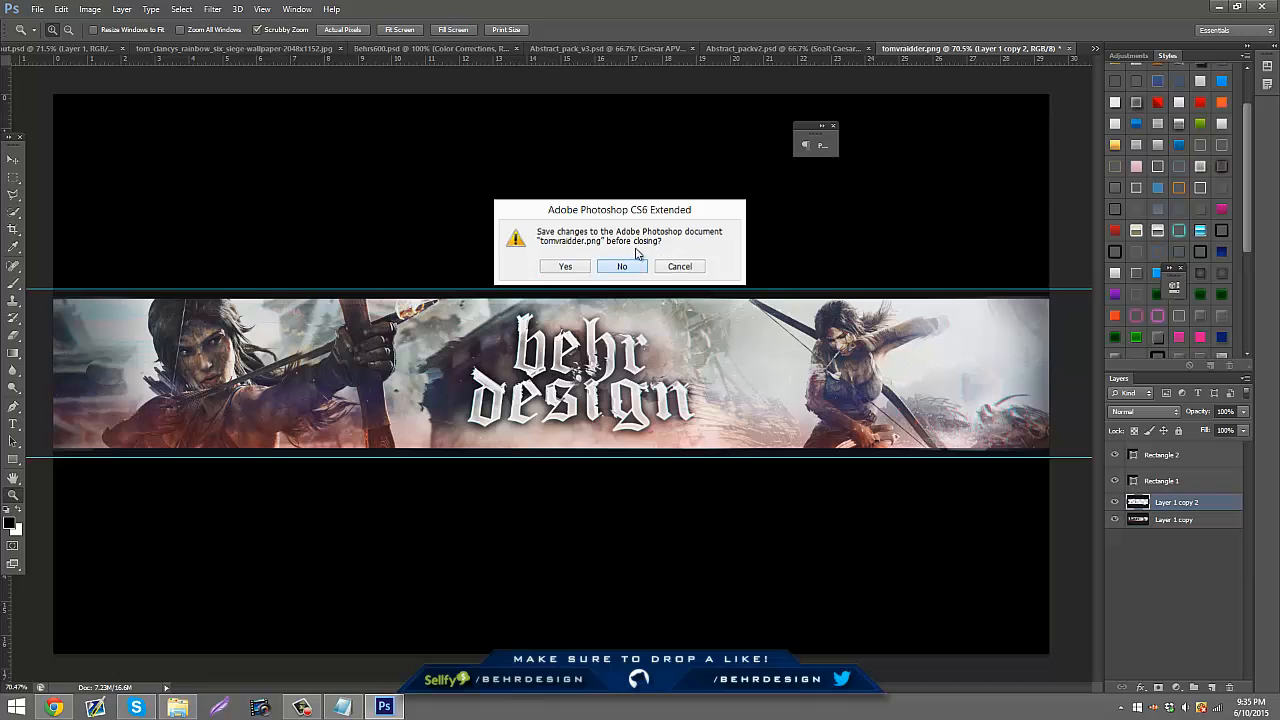
click(672, 263)
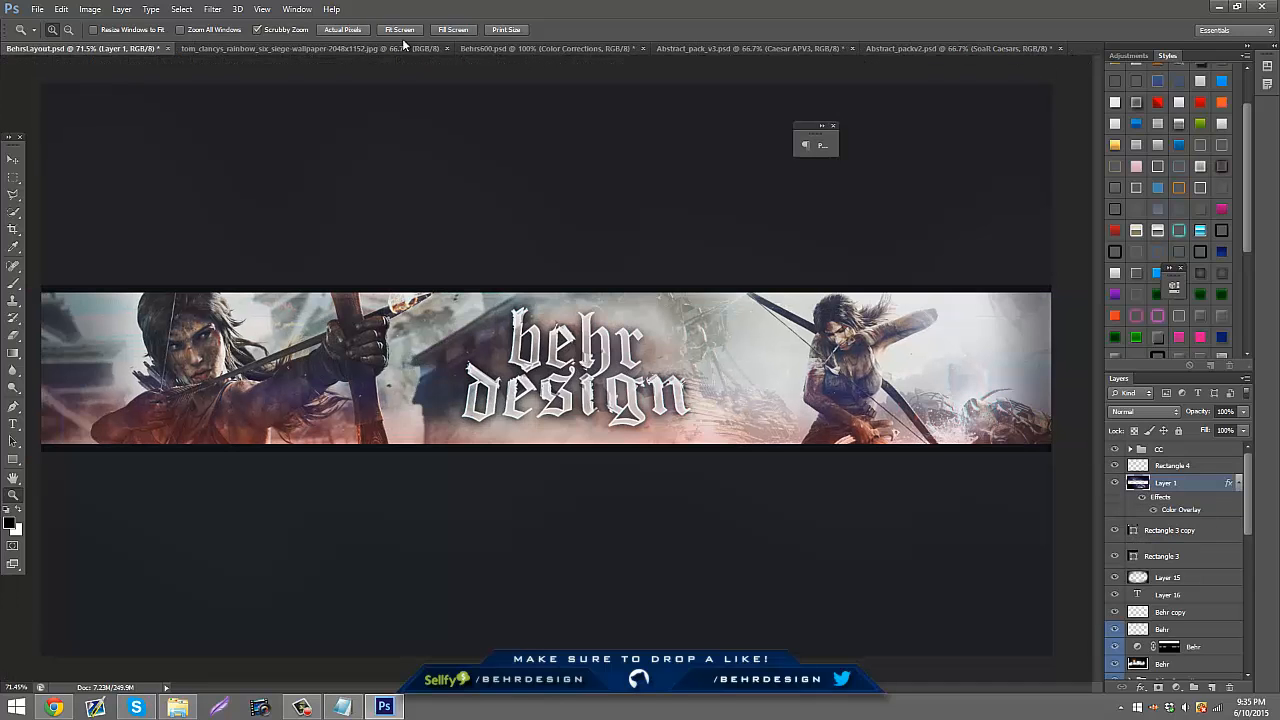
- In BehrsLayout.psd, delete Rectangle 4 and all layers from Rectangle 3 copy down to Layer 10, and hide Layer 1's effects
click(1172, 465)
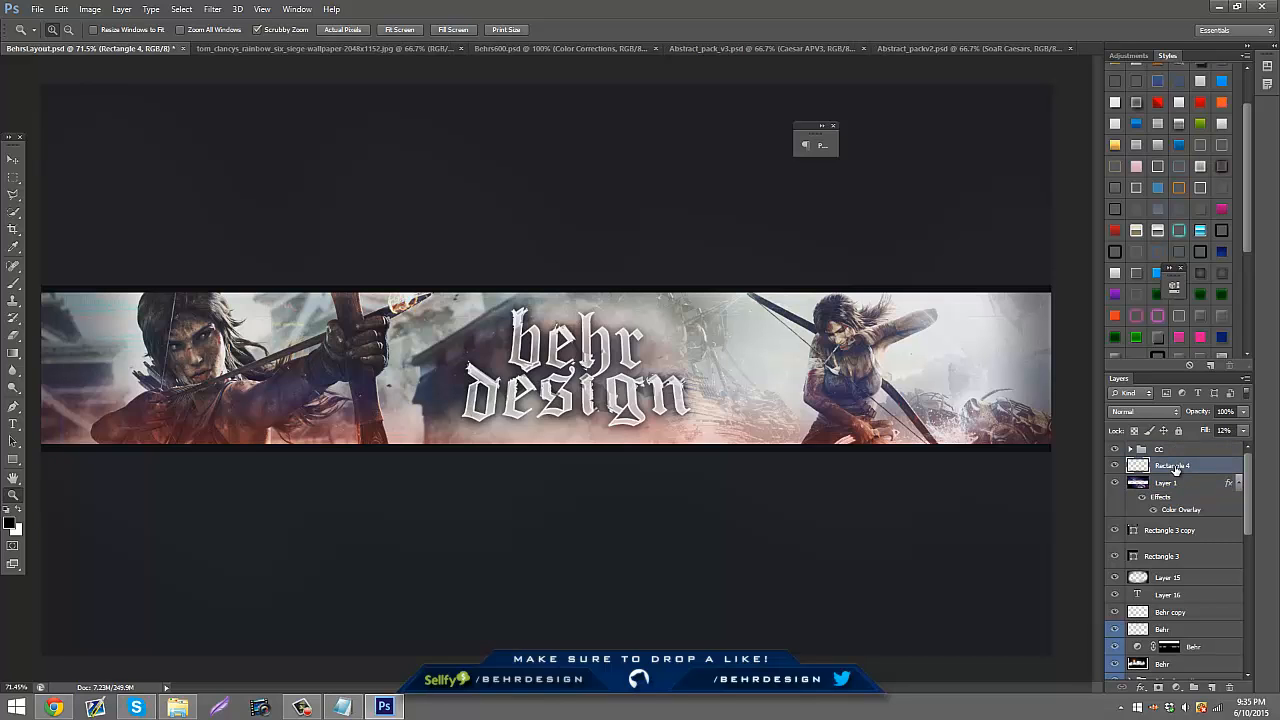
click(1225, 688)
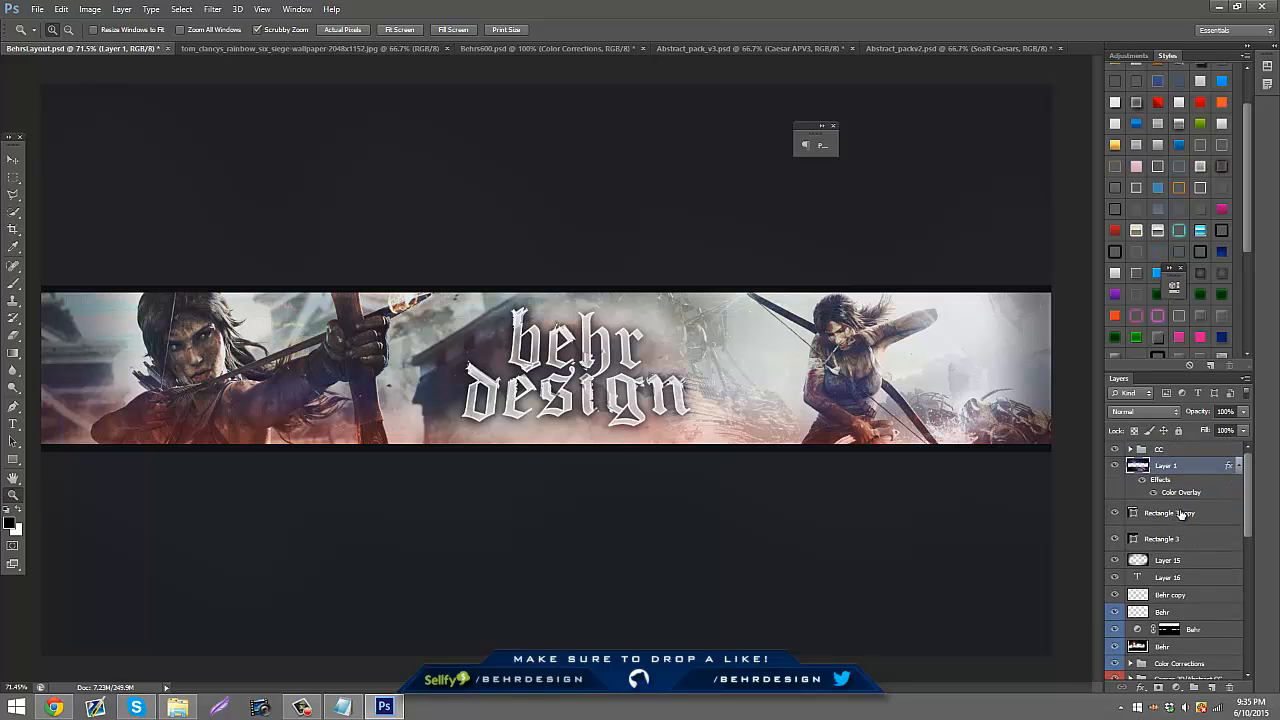
click(1183, 512)
drag(1248, 512, 1248, 695)
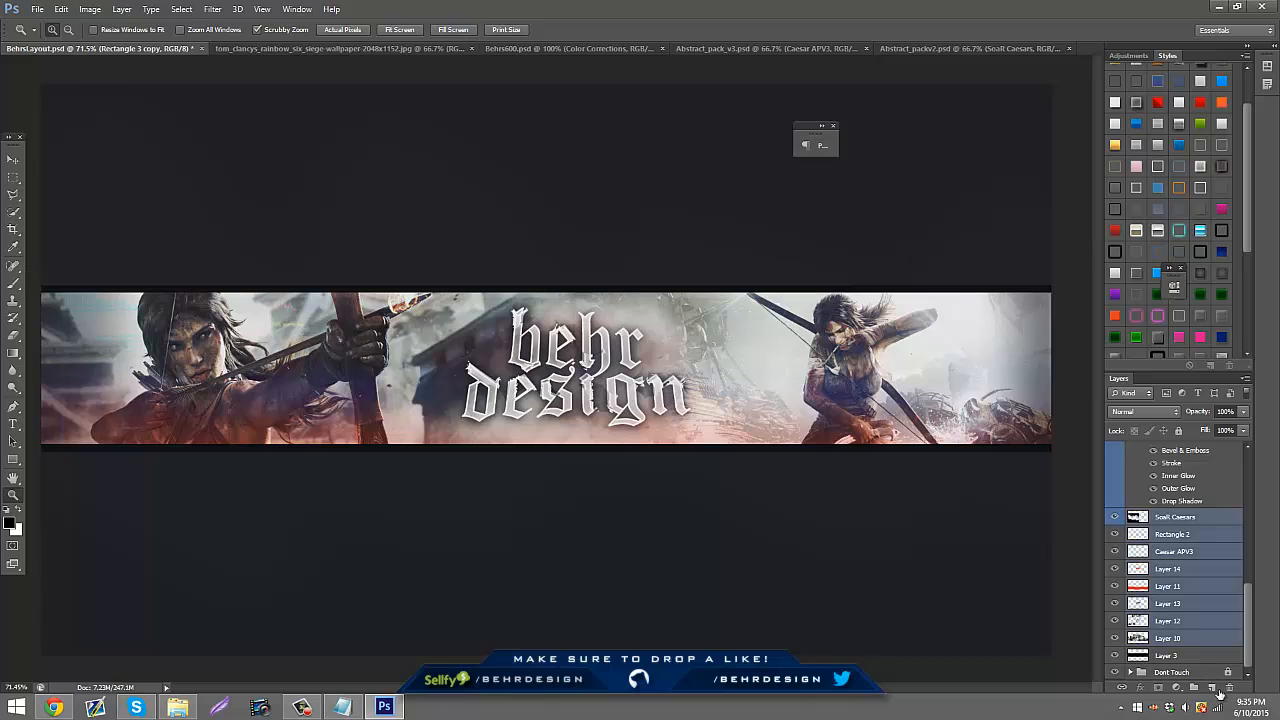
shift+click(1205, 638)
click(1231, 688)
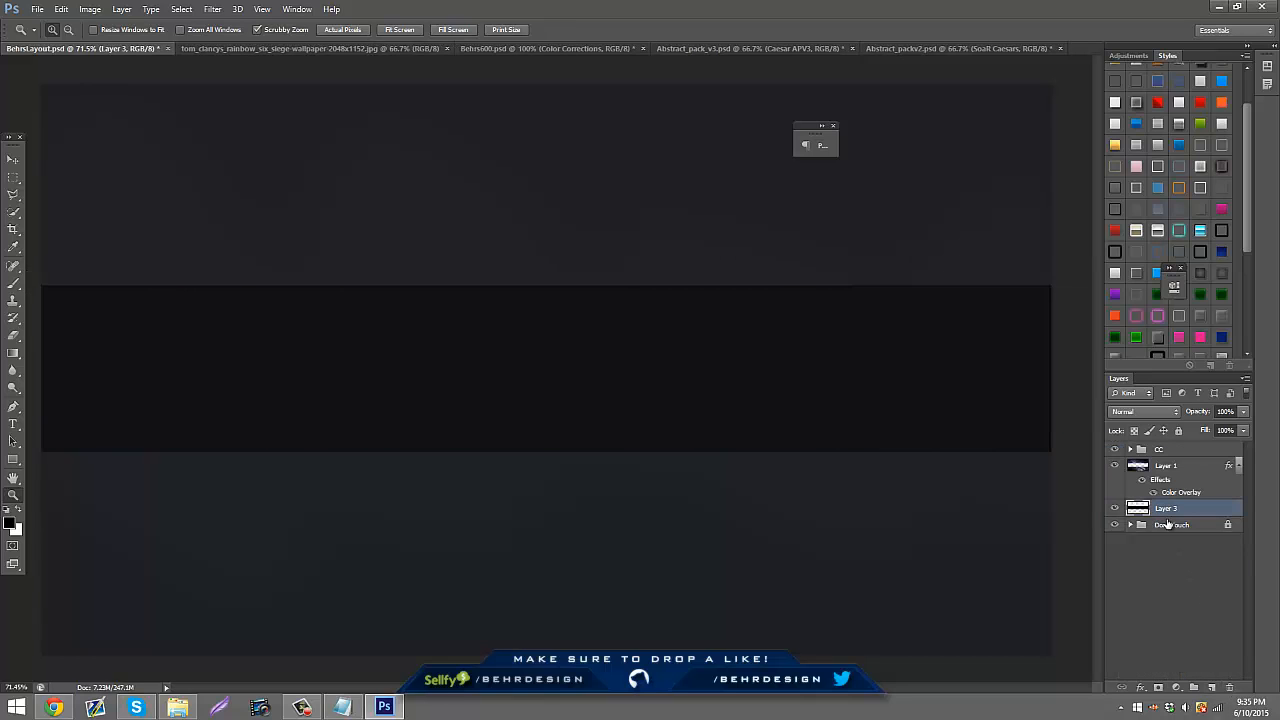
click(1145, 486)
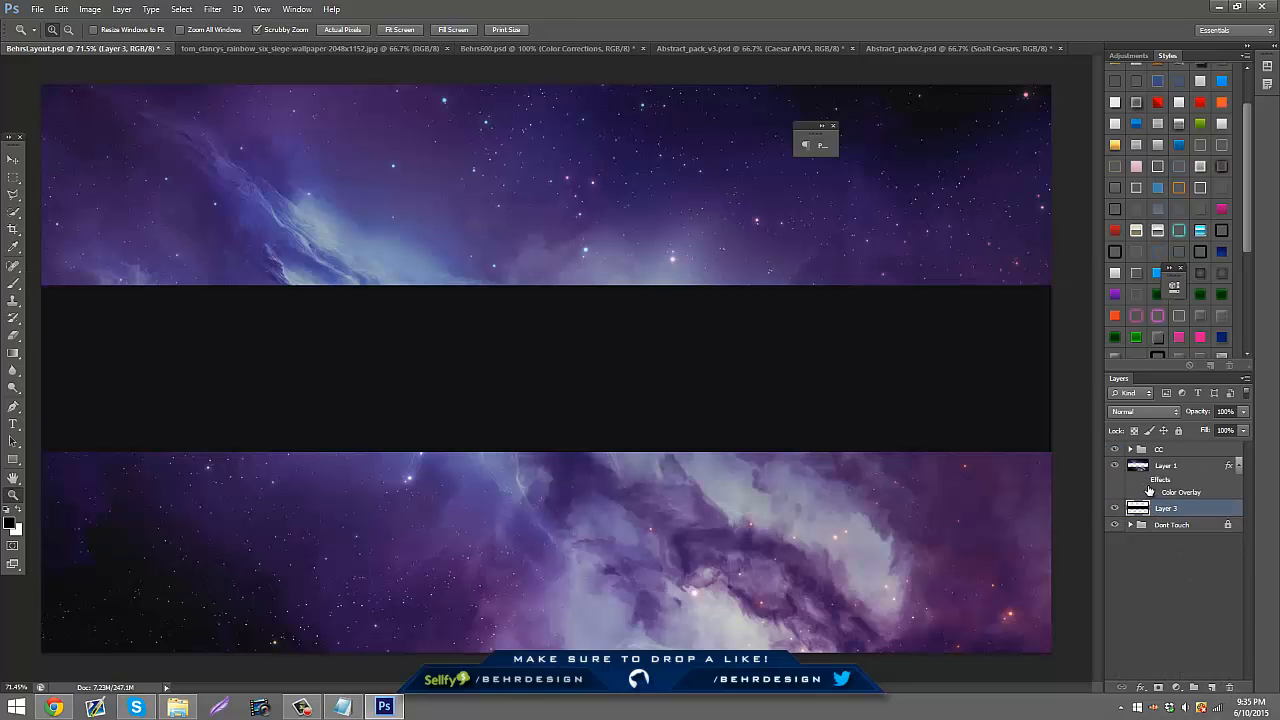
- Switch to Chrome and search Google Images for "tomb raider wallpaper xbox one" in a new tab
click(52, 706)
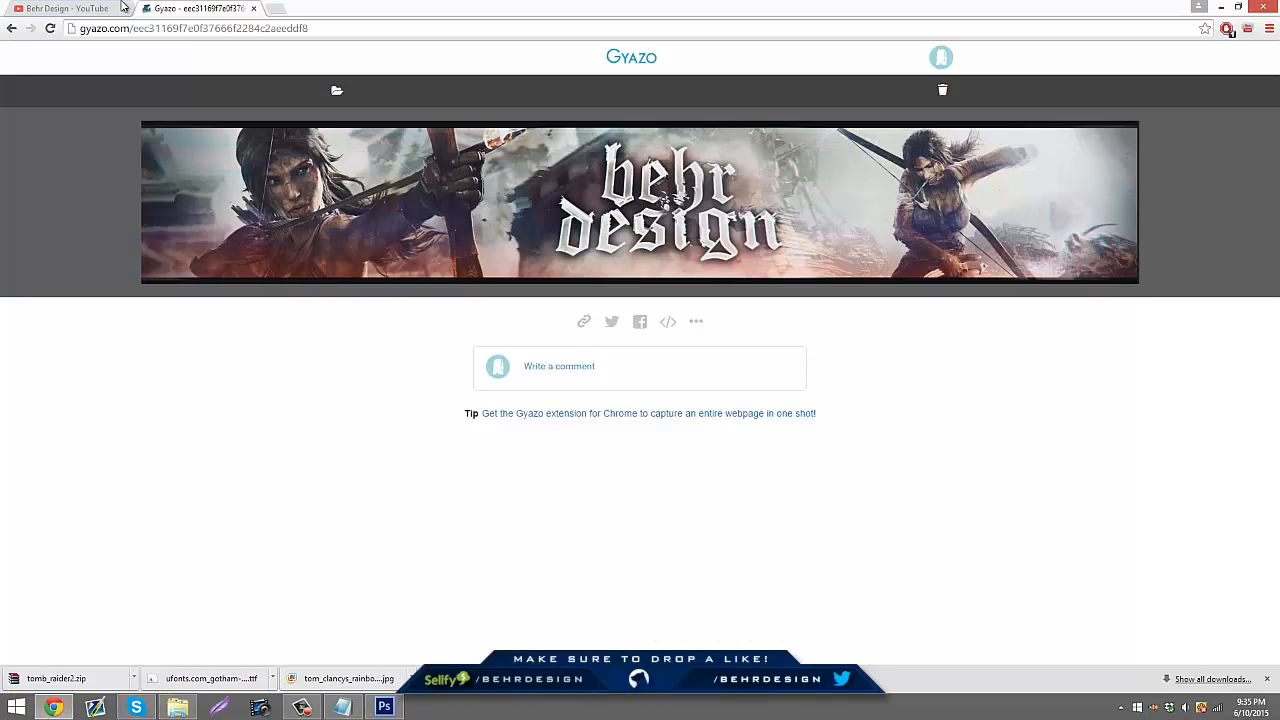
click(281, 8)
text(tomb raid)
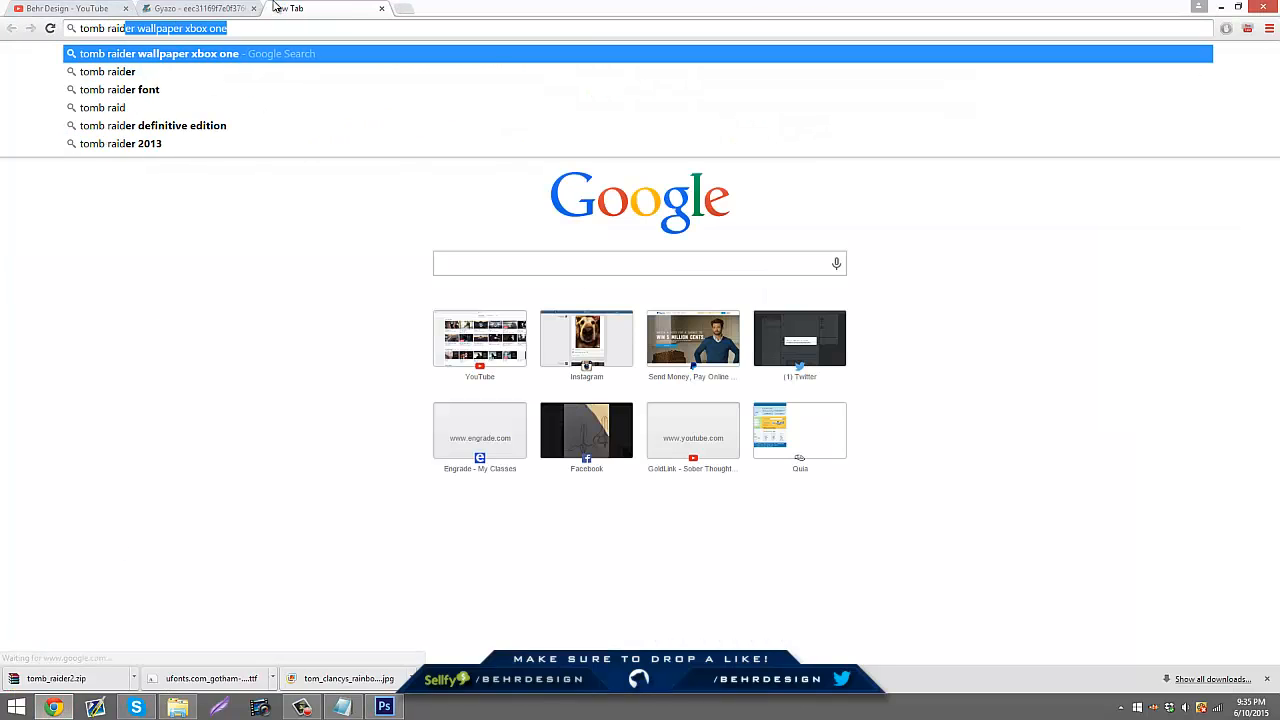
key(Return)
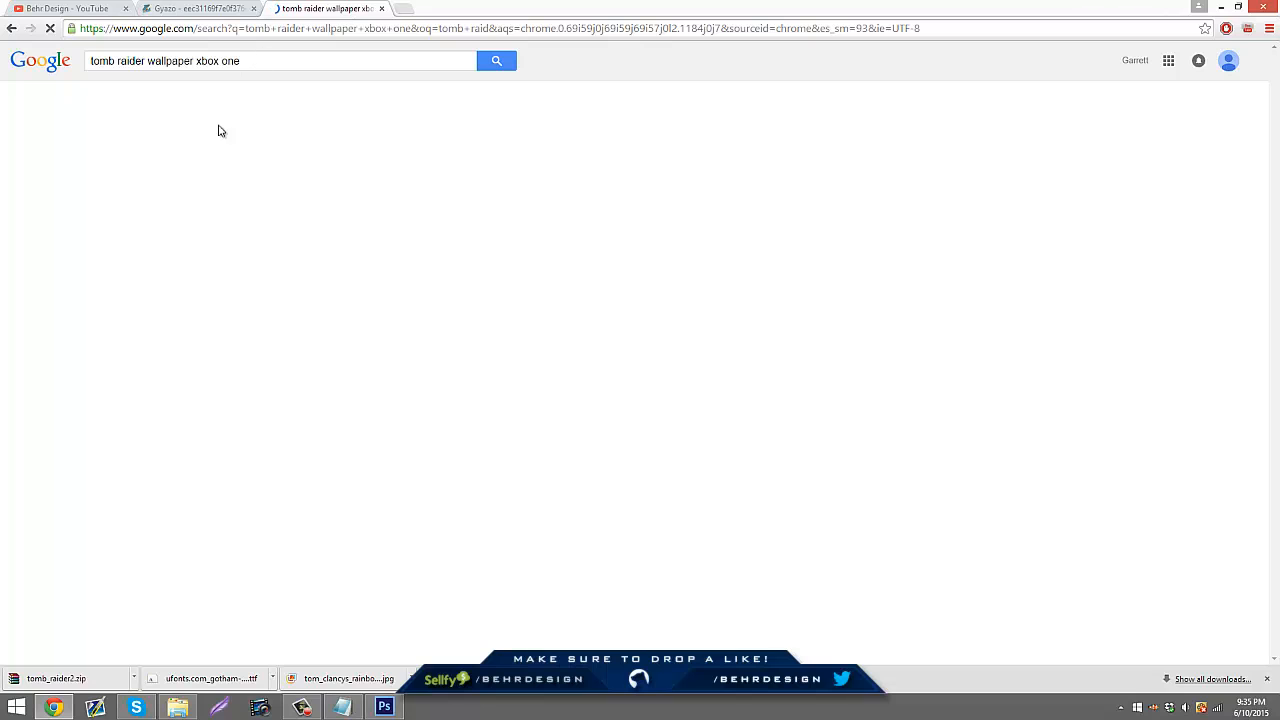
click(127, 97)
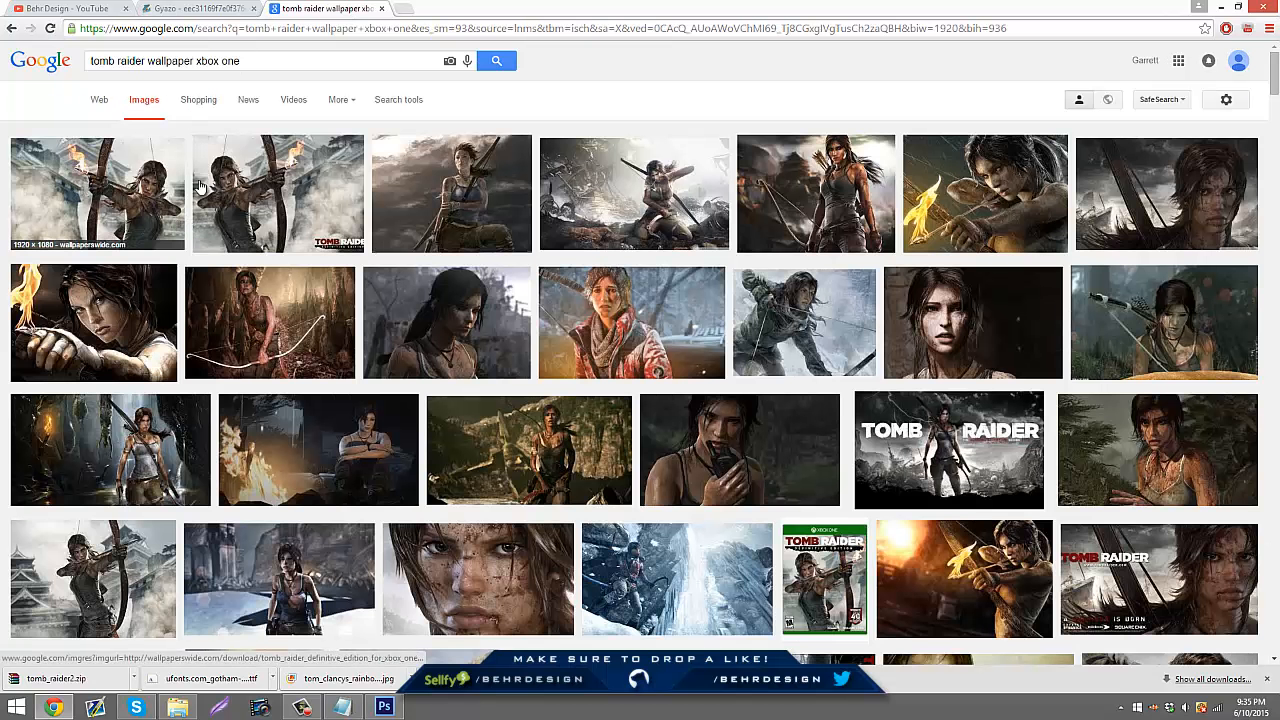
- Compare the flaming-arrow archer wallpapers, open the 1280 × 800 Tomb Raider Definitive Edition image at full size, and copy it
click(146, 205)
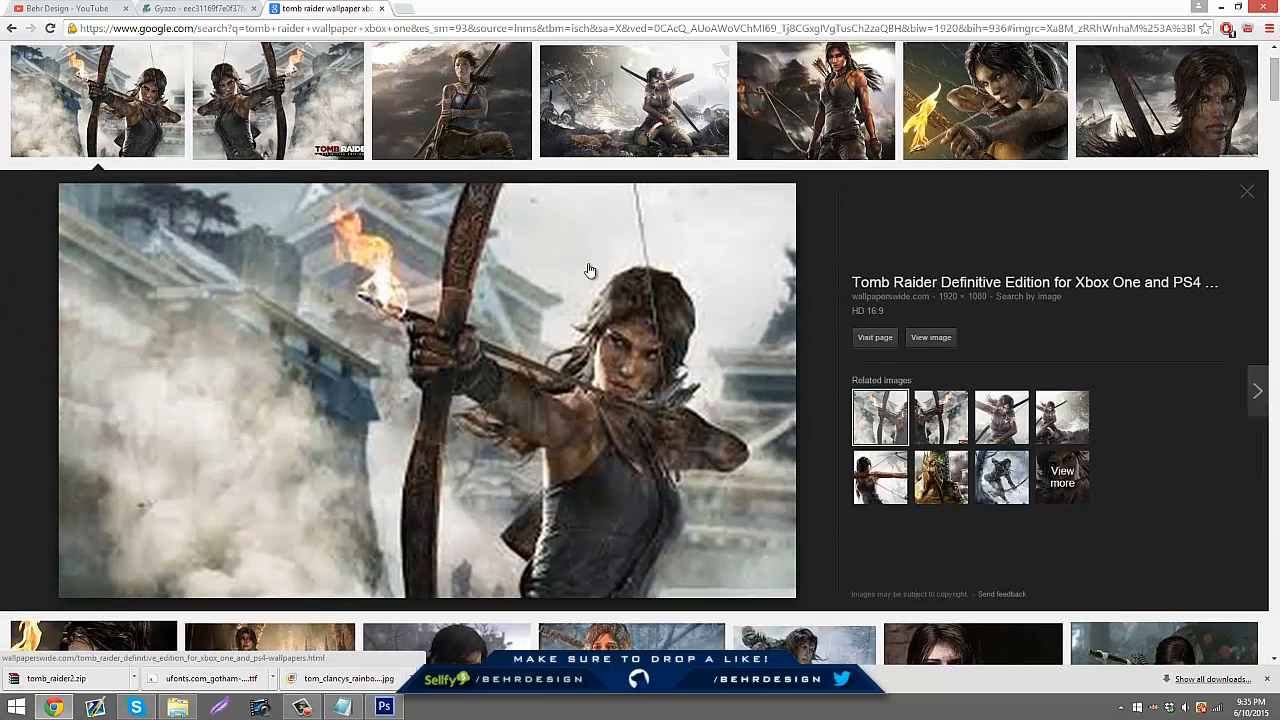
click(287, 140)
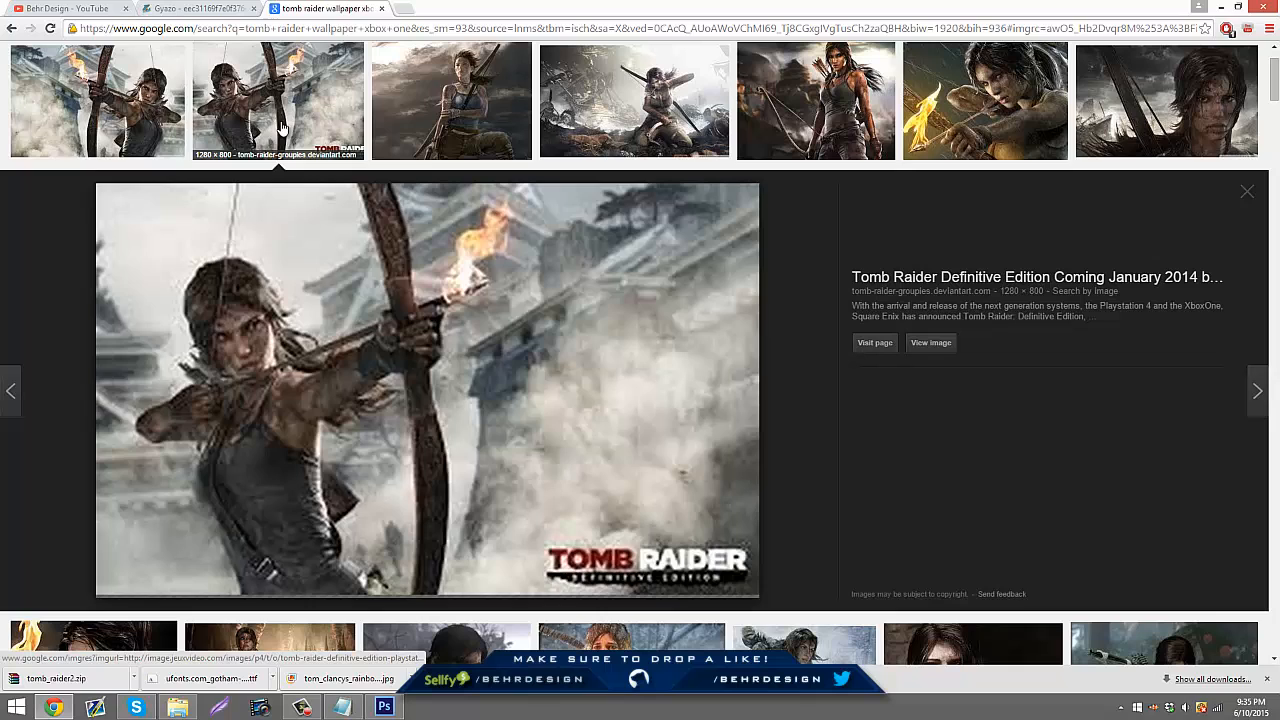
click(82, 89)
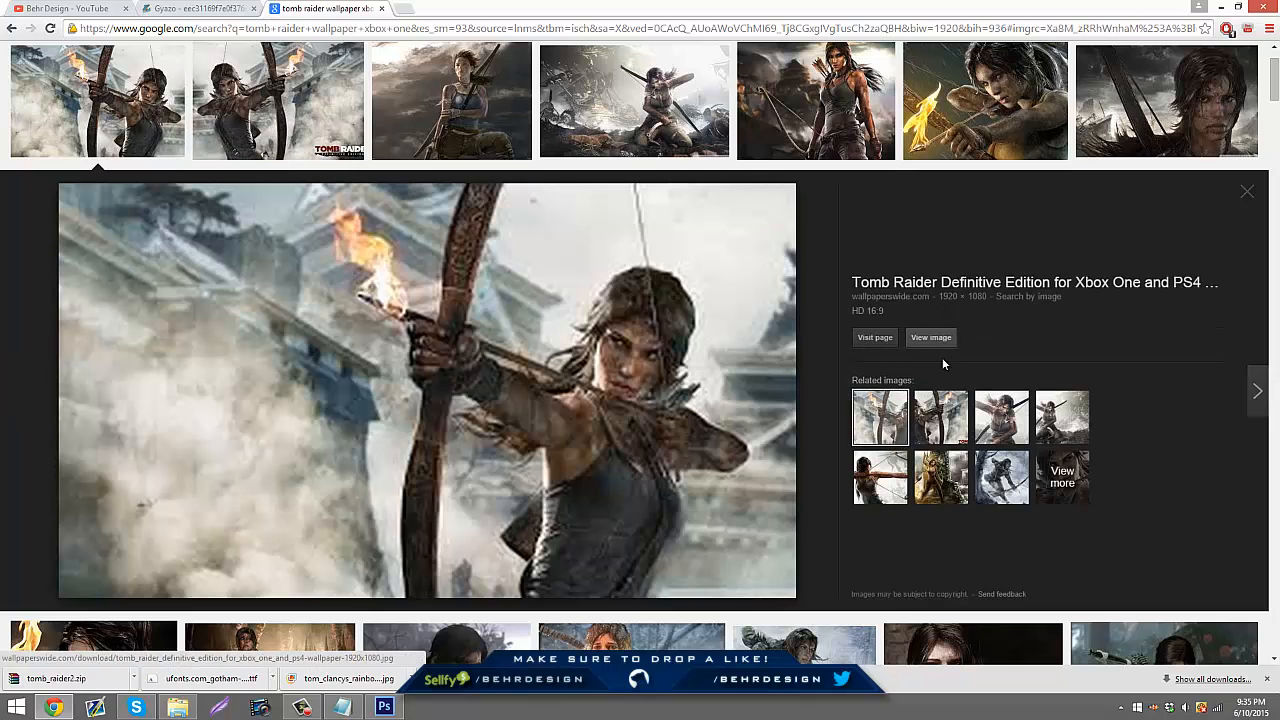
click(941, 425)
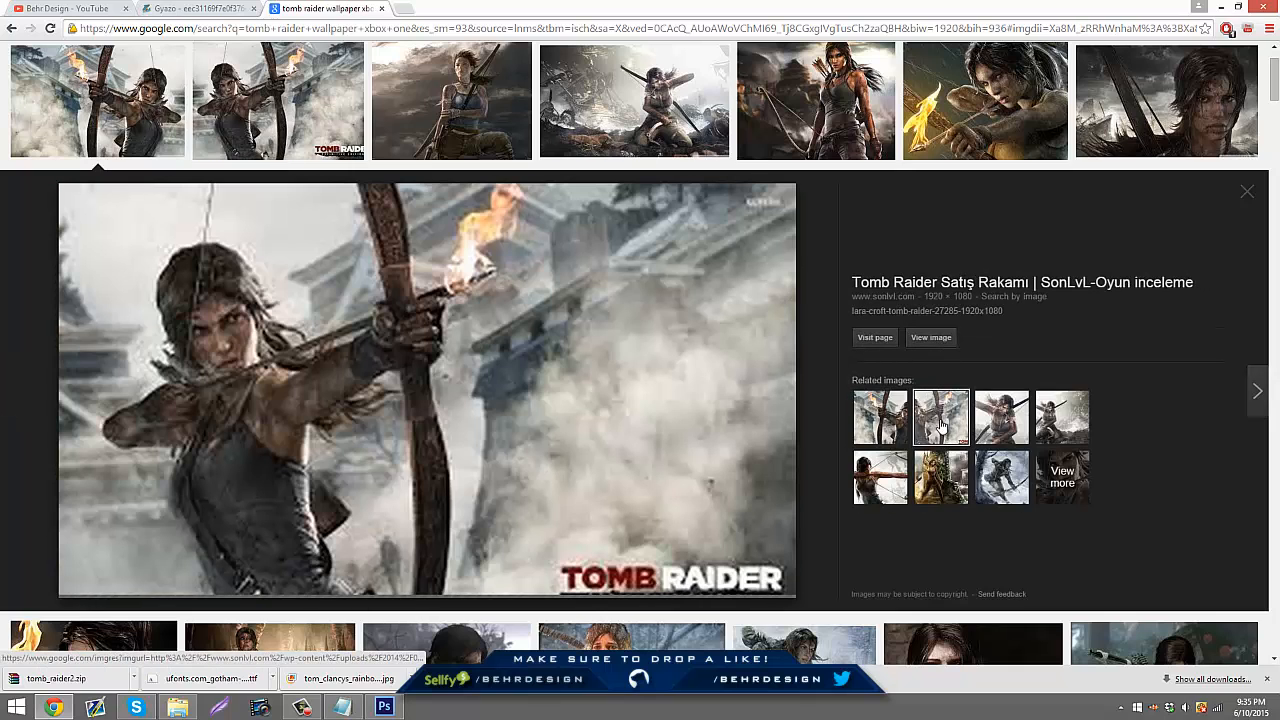
click(268, 118)
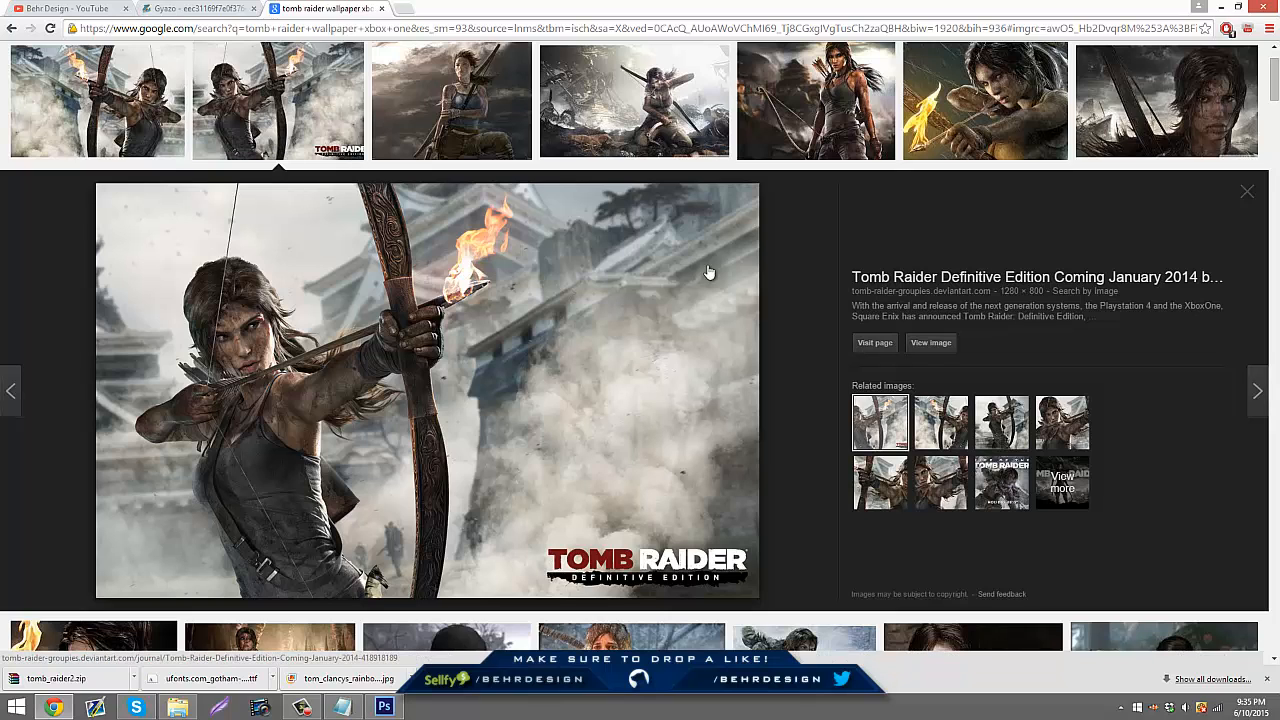
click(945, 342)
right_click(471, 314)
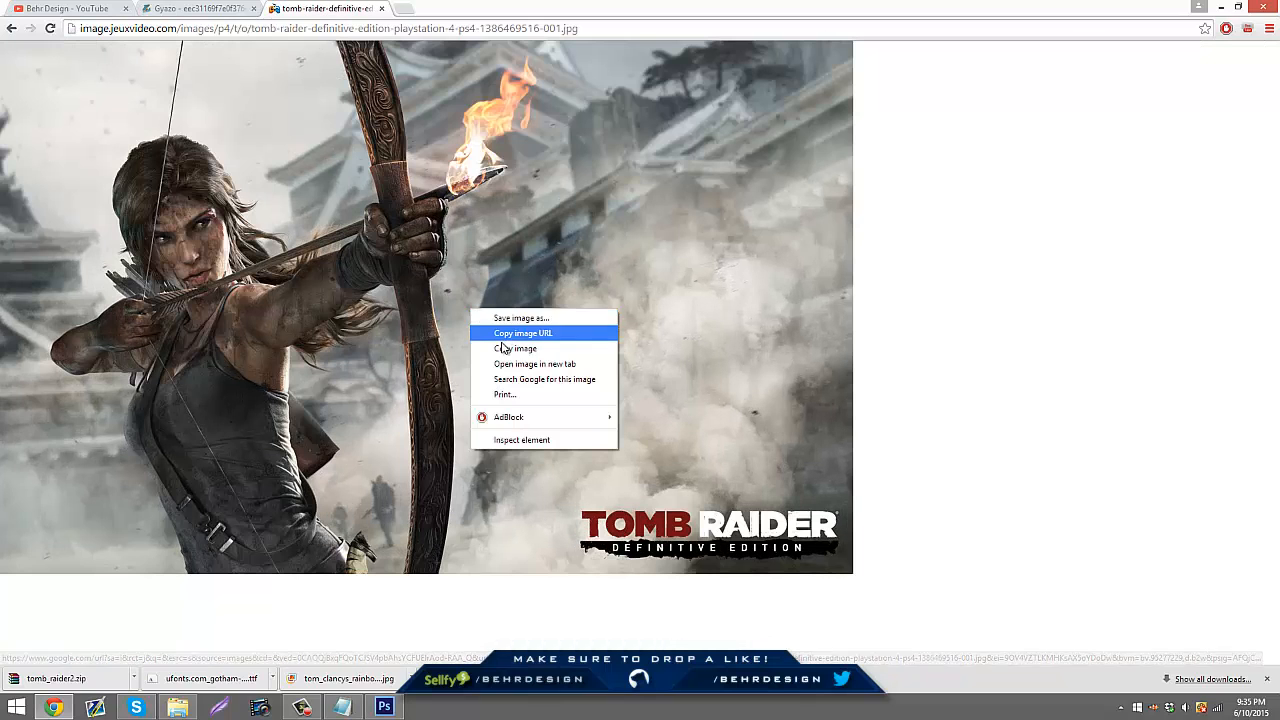
click(510, 345)
- Switch to Photoshop and paste the copied archer image into BehrsLayout.psd above Layer 3
click(384, 707)
click(60, 9)
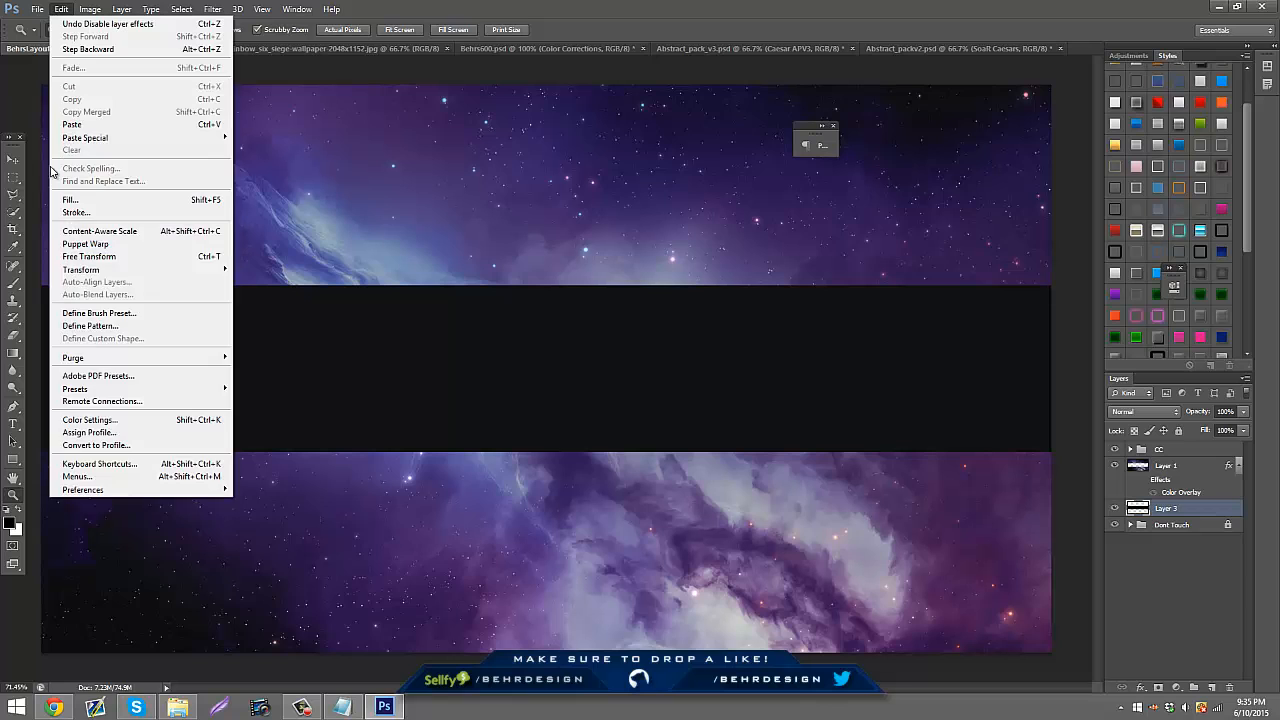
click(68, 126)
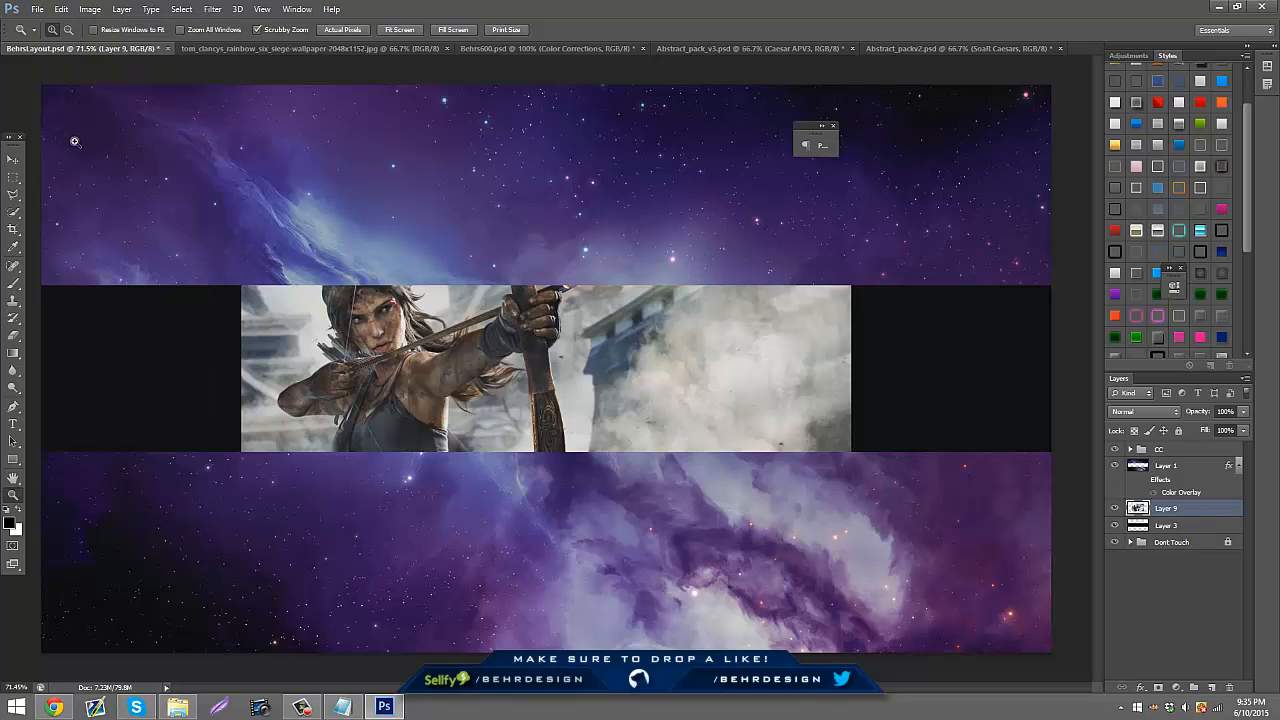
- Move the archer image to the left end of the banner strip with her face inside it, checking placement against the guides
click(12, 159)
drag(360, 357, 268, 334)
key(ctrl+semicolon)
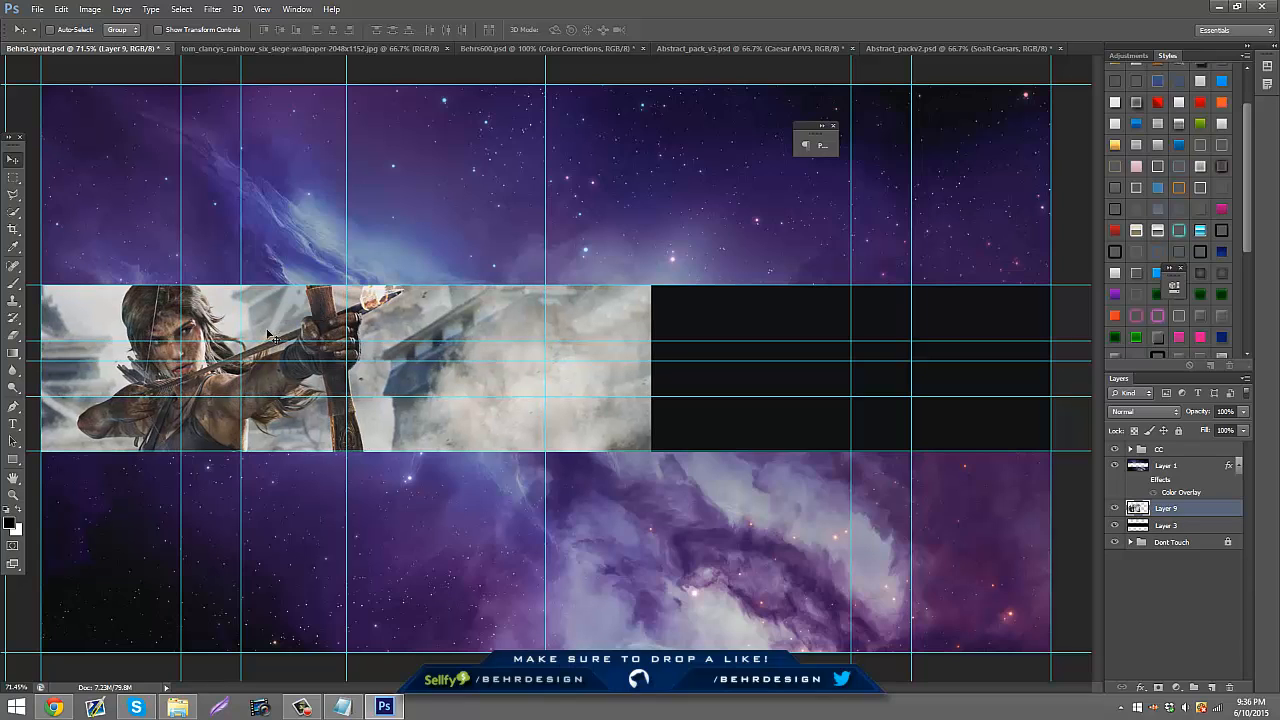
key(ctrl+h)
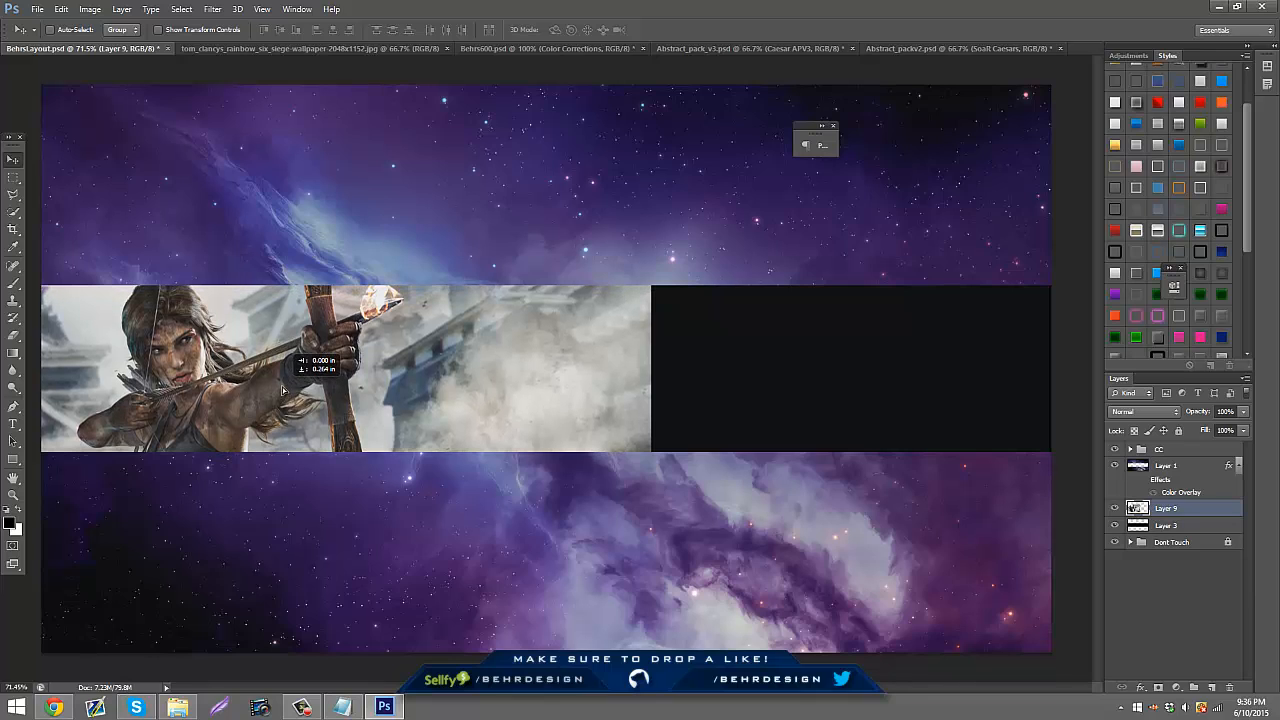
- Switch to Chrome and return from the full-size archer image to the Google Images results
click(54, 707)
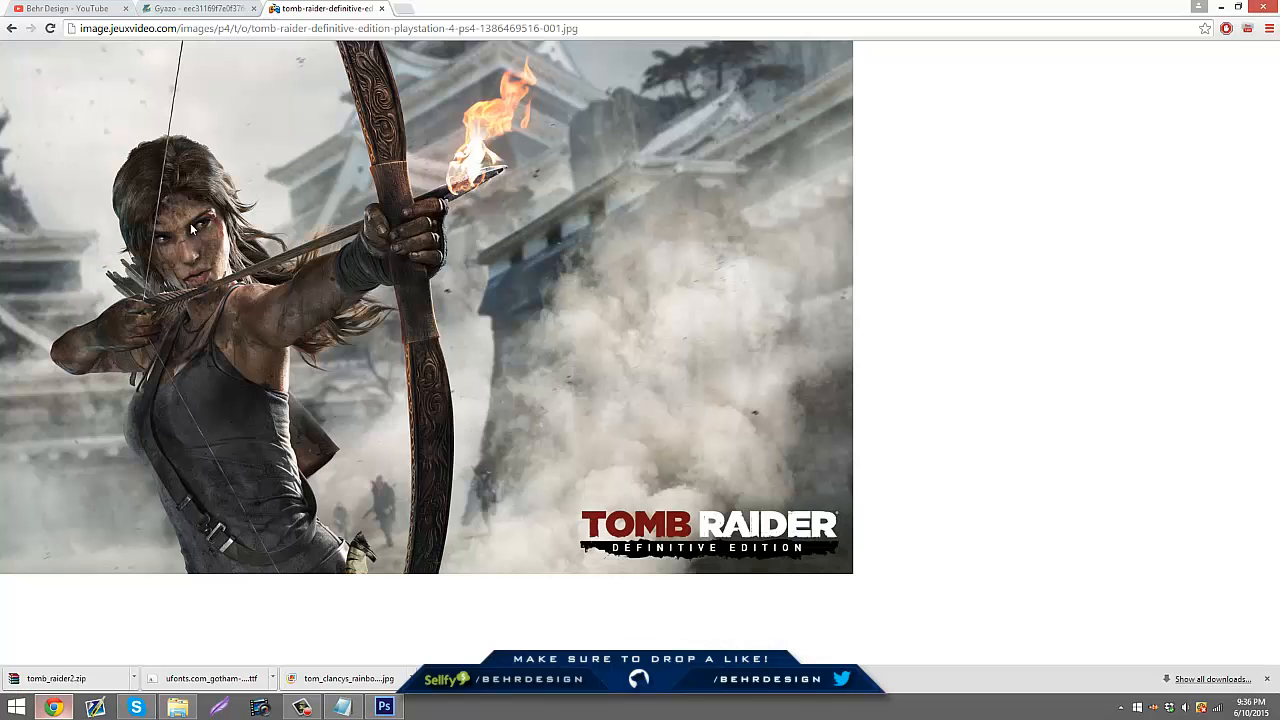
click(11, 28)
click(629, 95)
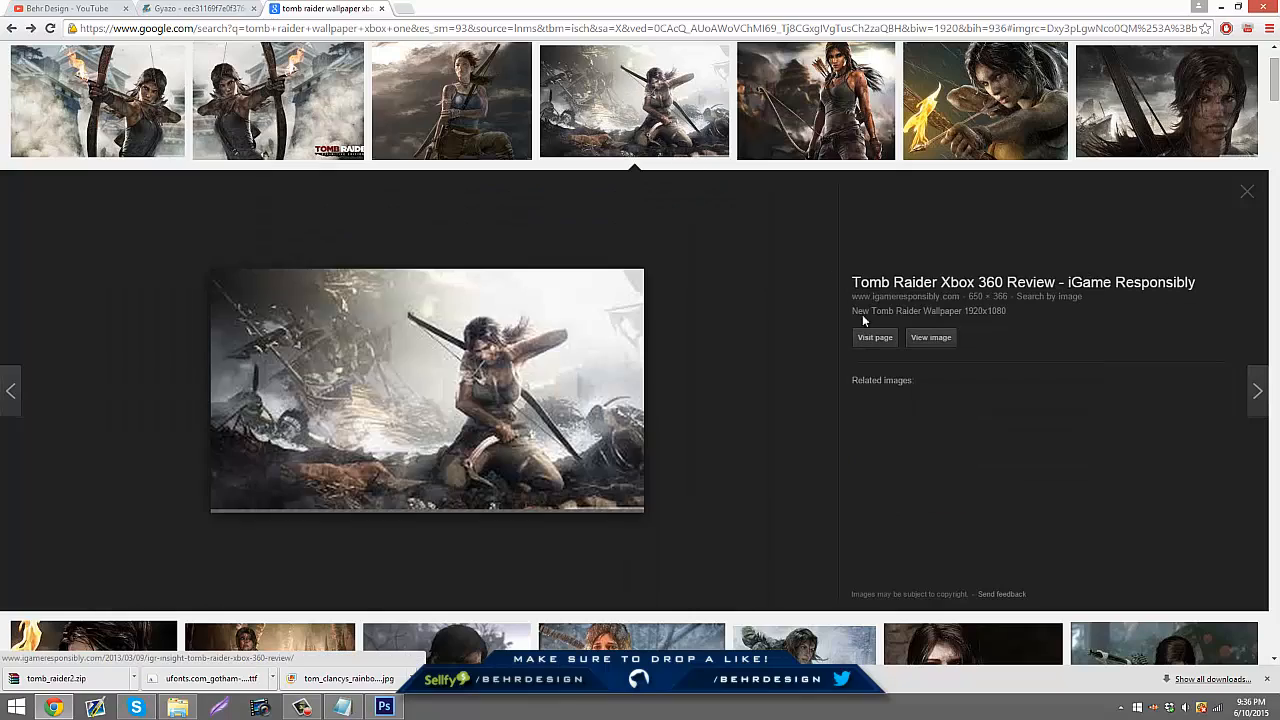
click(930, 342)
right_click(268, 236)
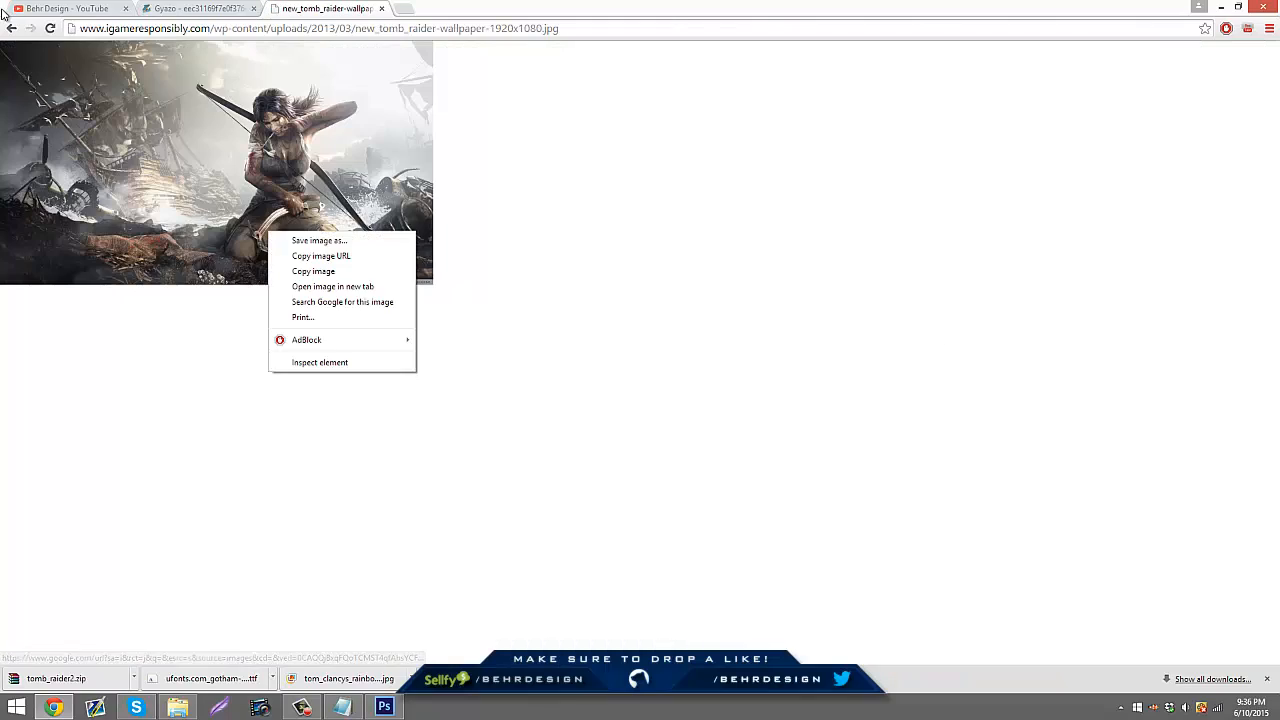
click(11, 28)
- Filter the Tomb Raider image results to the Large size
scroll(386, 68, up, 1)
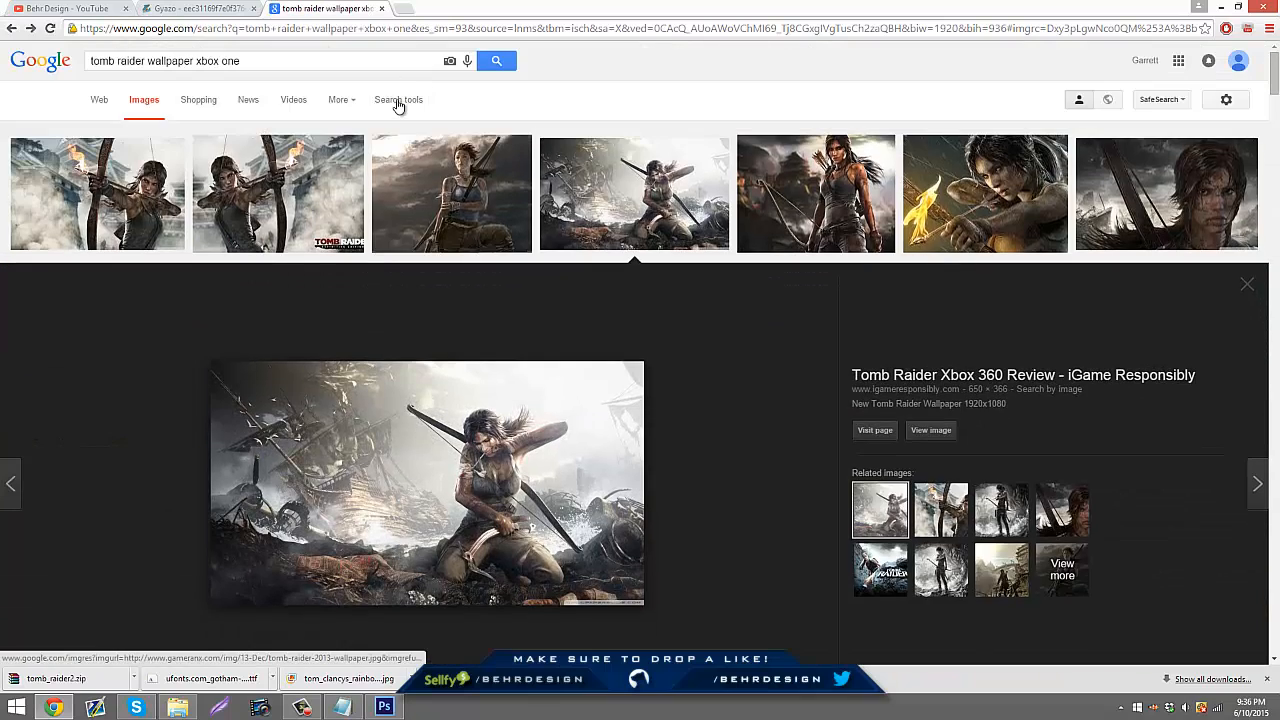
click(398, 99)
click(102, 134)
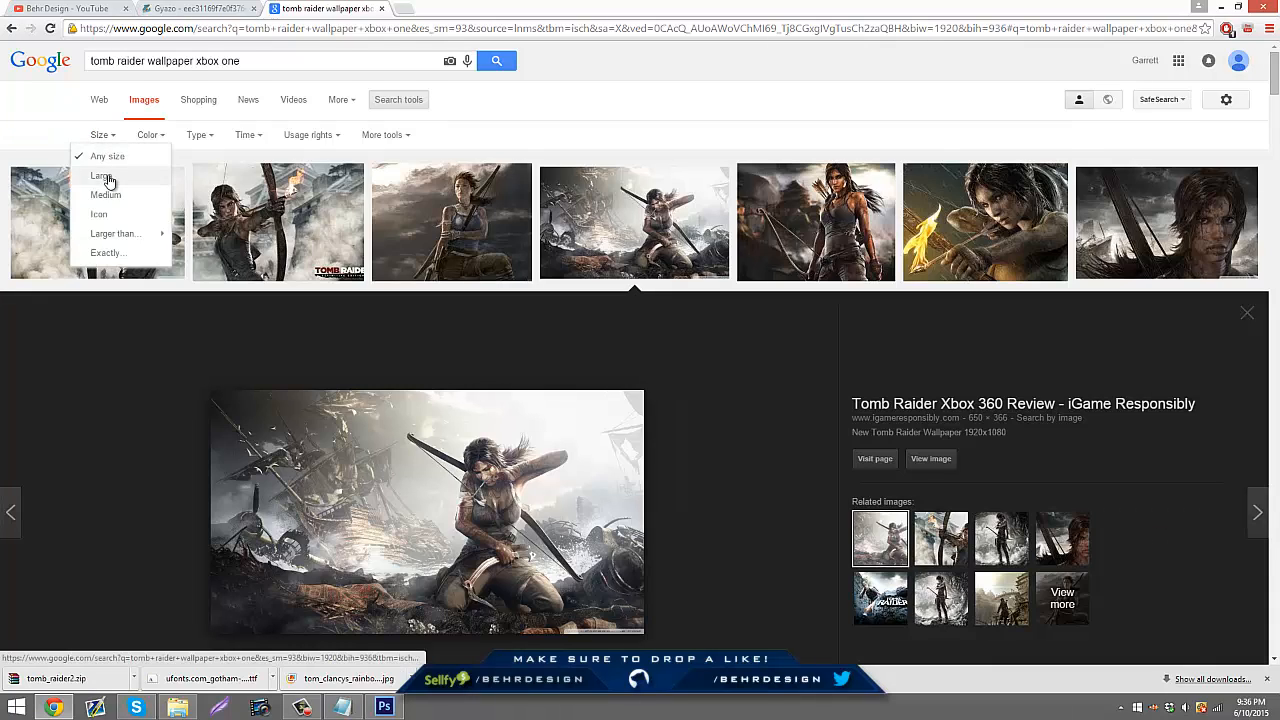
click(106, 177)
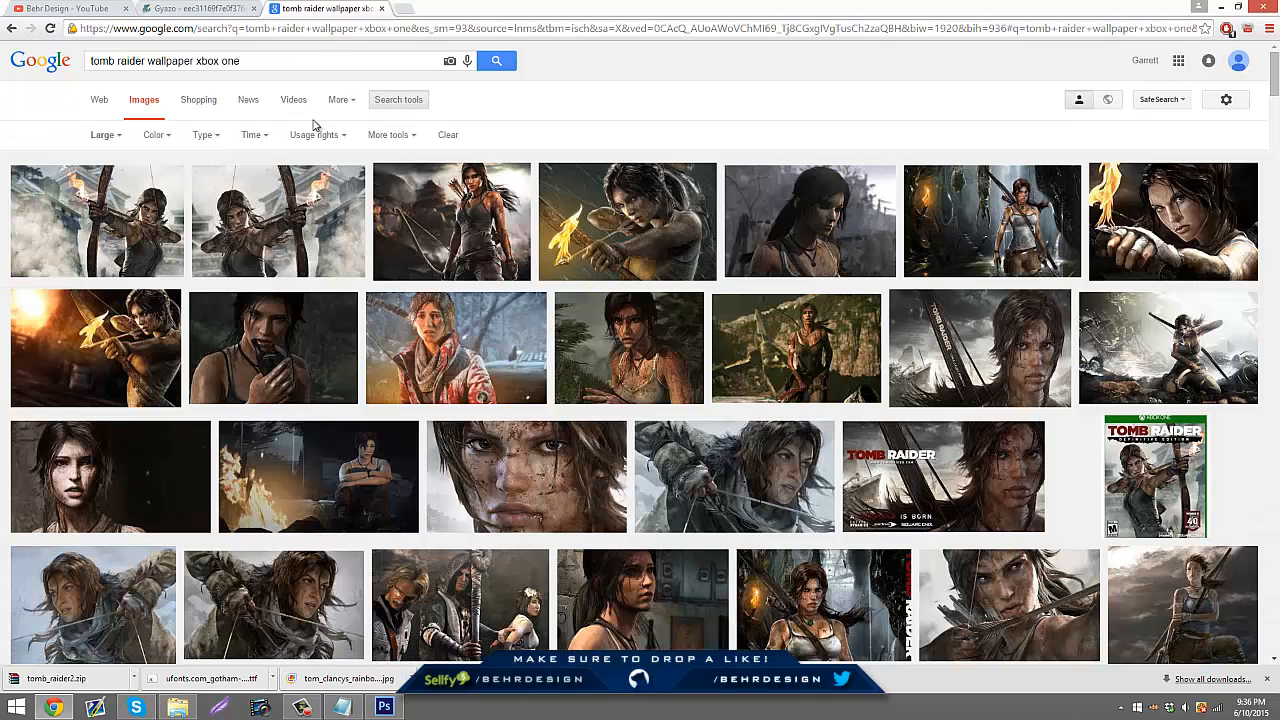
- Open the large wallpaper of the kneeling archer beside the shipwreck at full size and copy it
click(1222, 332)
click(940, 343)
right_click(390, 338)
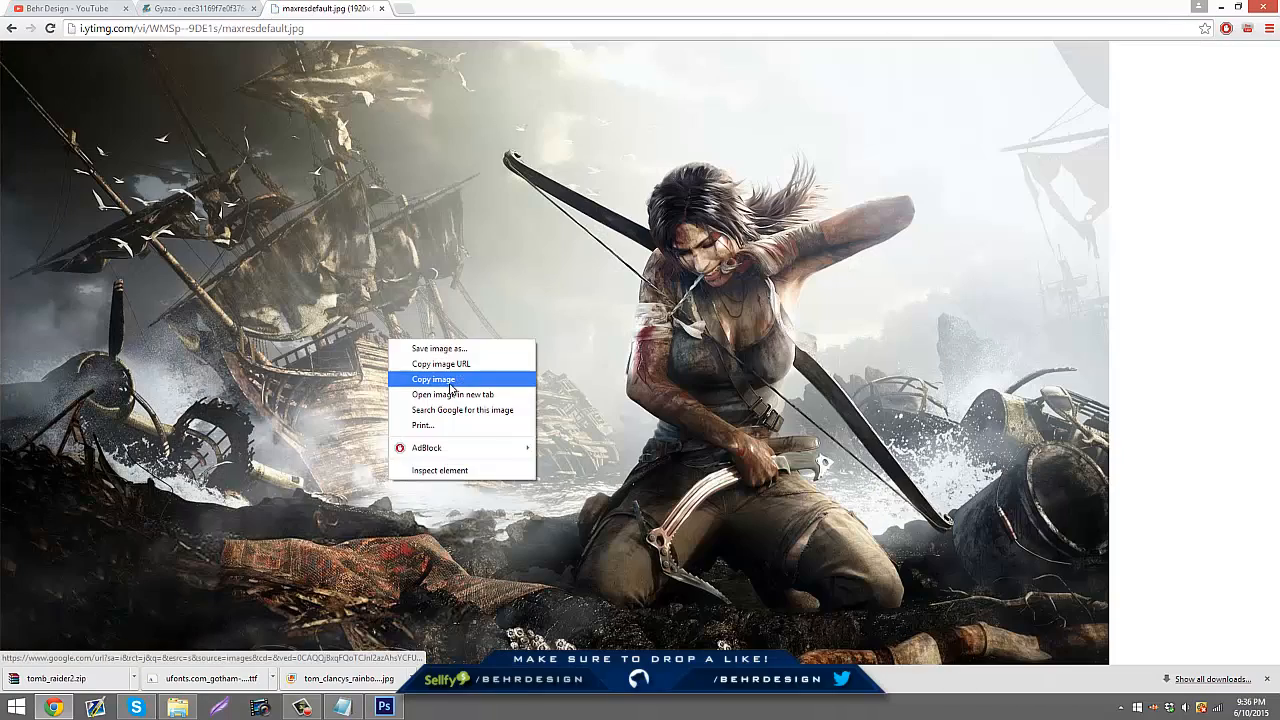
click(425, 378)
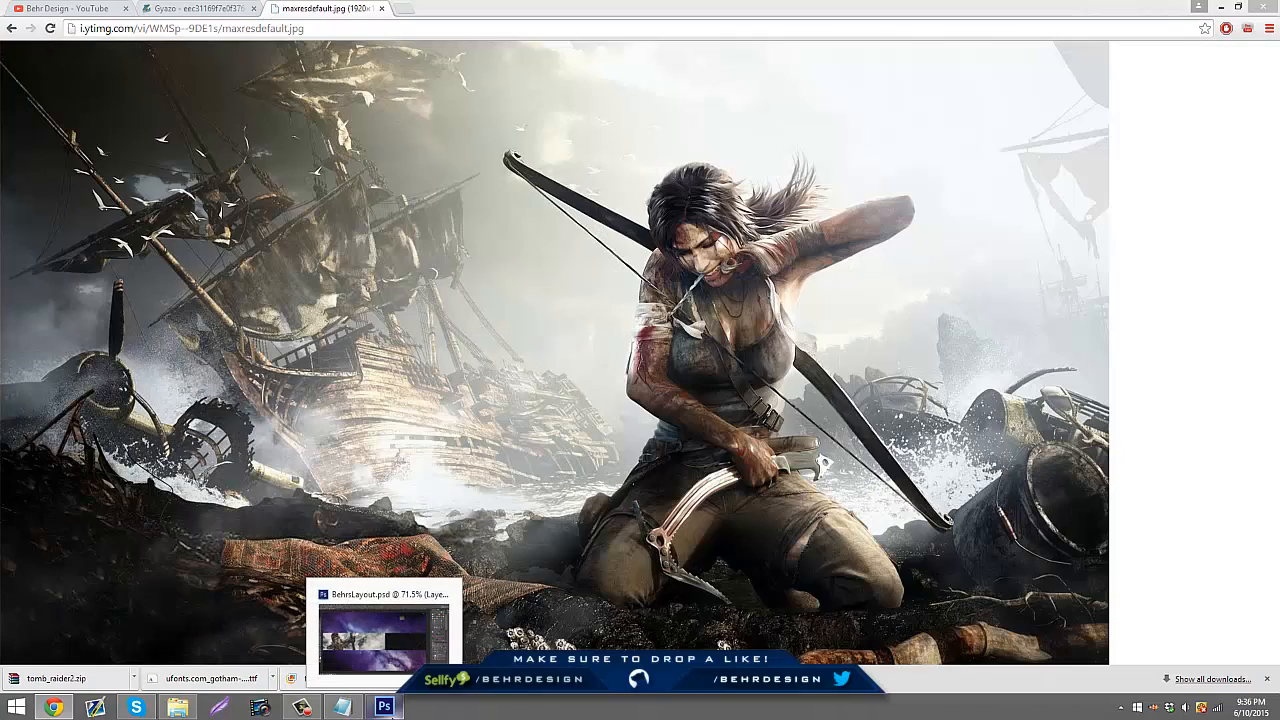
- Paste the kneeling archer wallpaper into the Photoshop banner and scale it down to about 60%, with the guides displayed
click(383, 706)
click(60, 8)
click(88, 124)
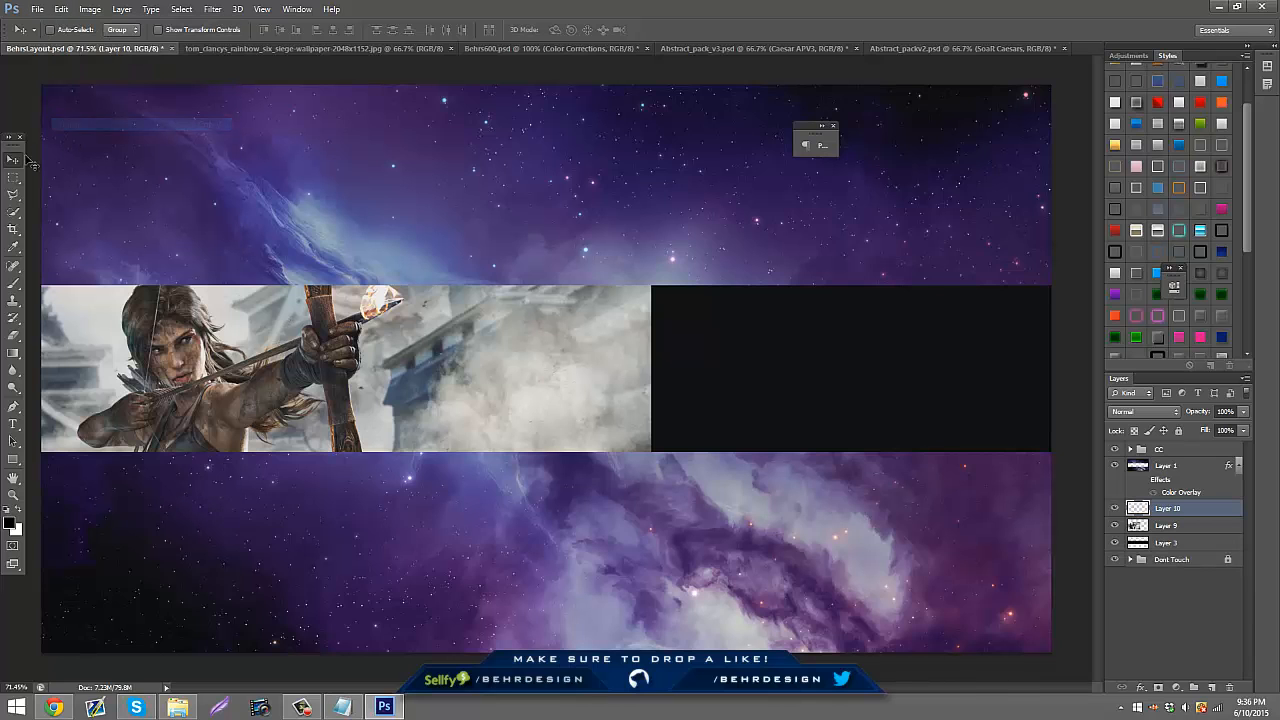
key(ctrl+t)
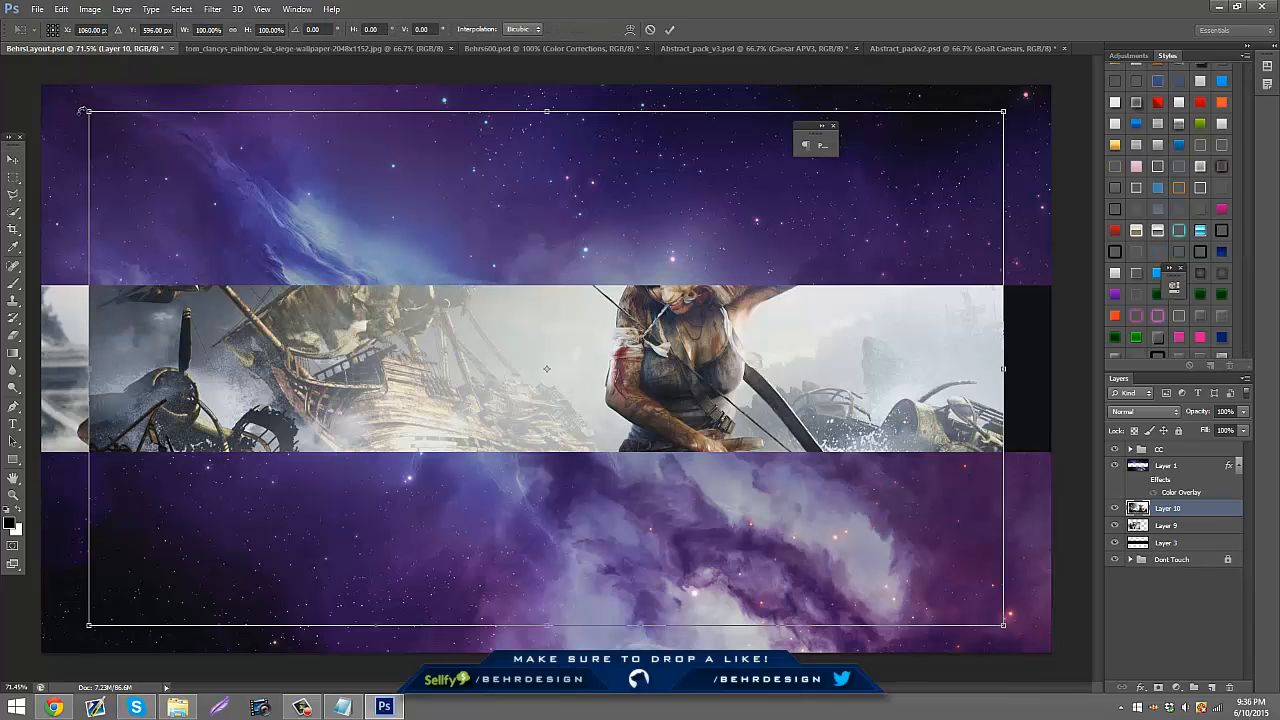
drag(303, 179, 503, 237)
key(ctrl+semicolon)
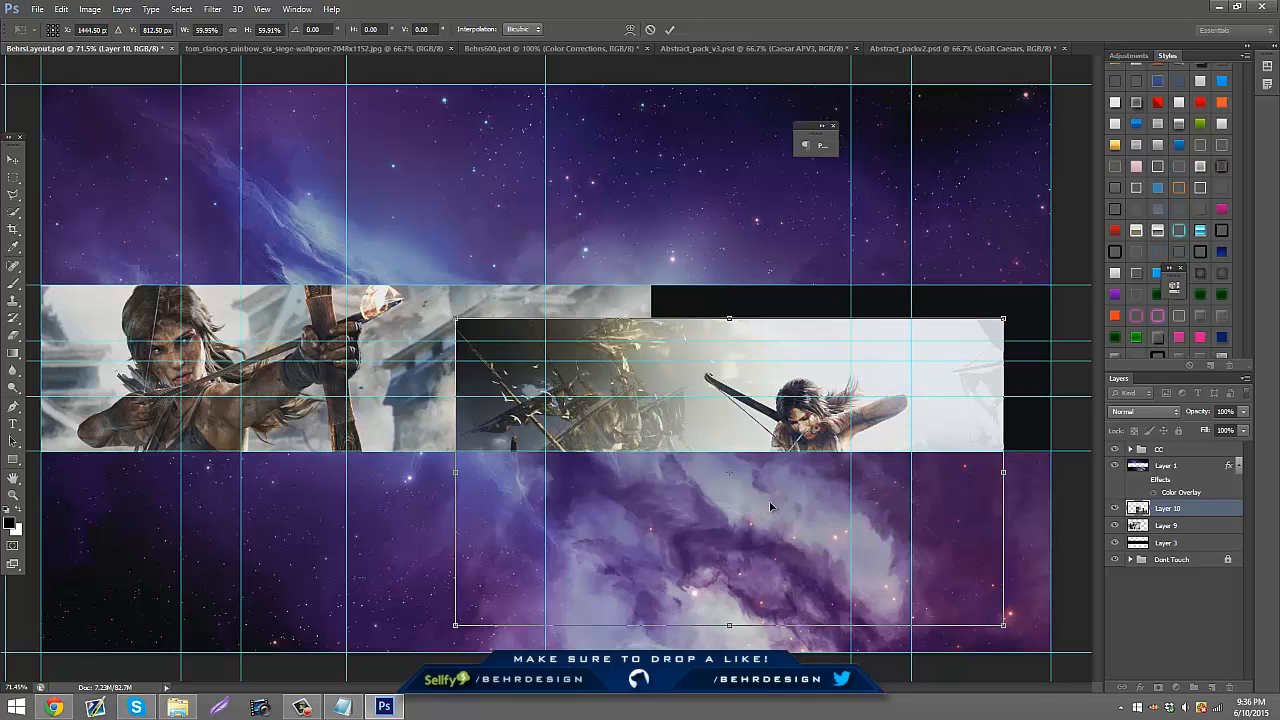
- Position the kneeling archer at the right end of the banner strip, with her face and torso inside it, and apply the transformation
drag(775, 443, 776, 405)
key(shift+Down)
key(shift+Down)
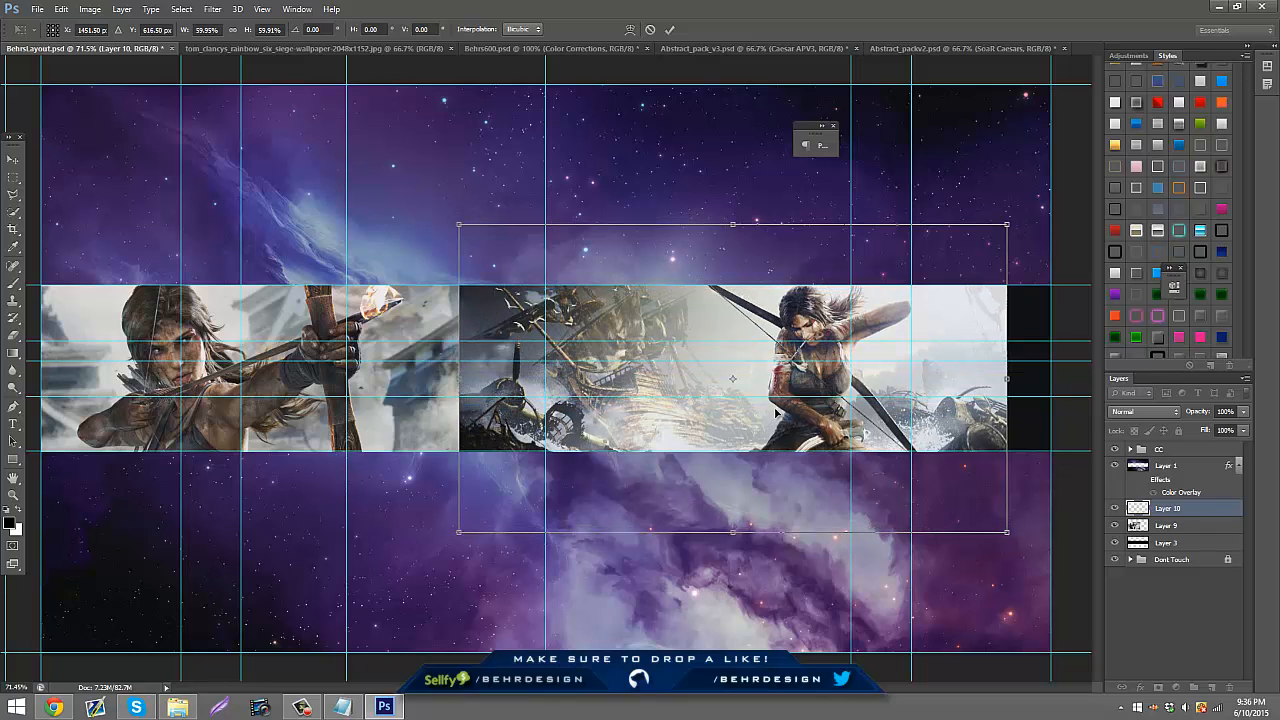
drag(793, 438, 782, 443)
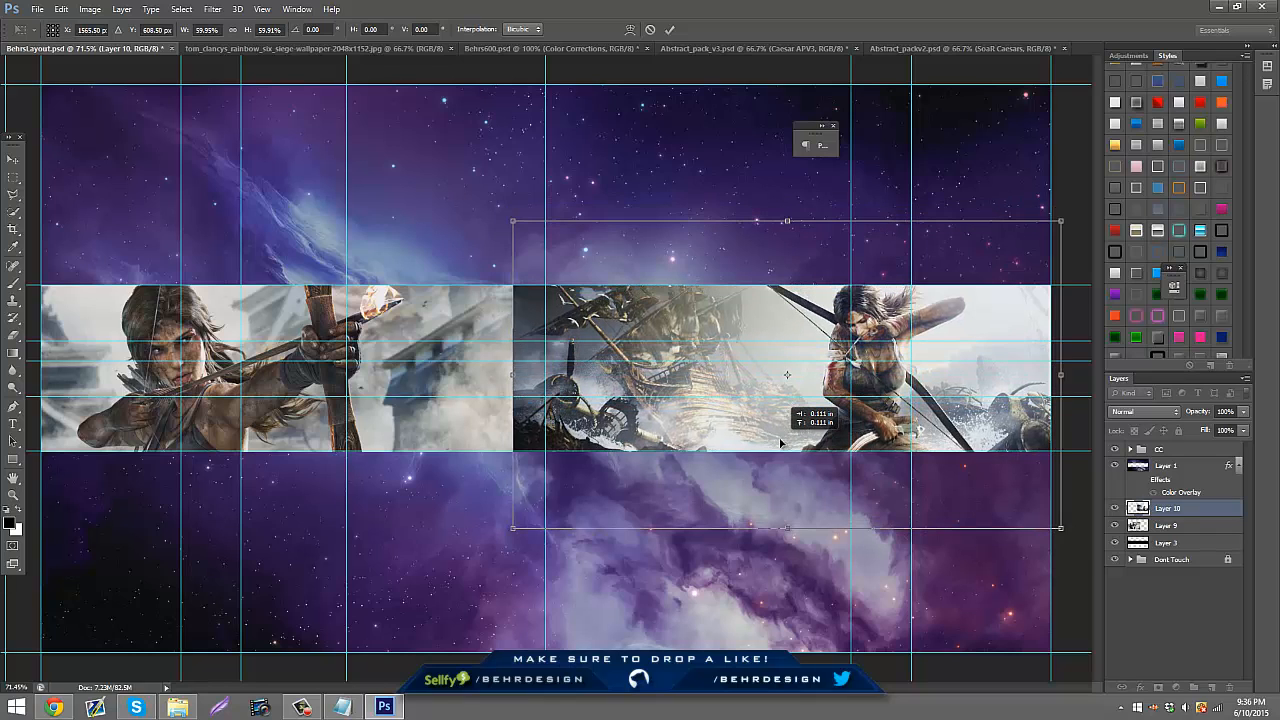
click(13, 159)
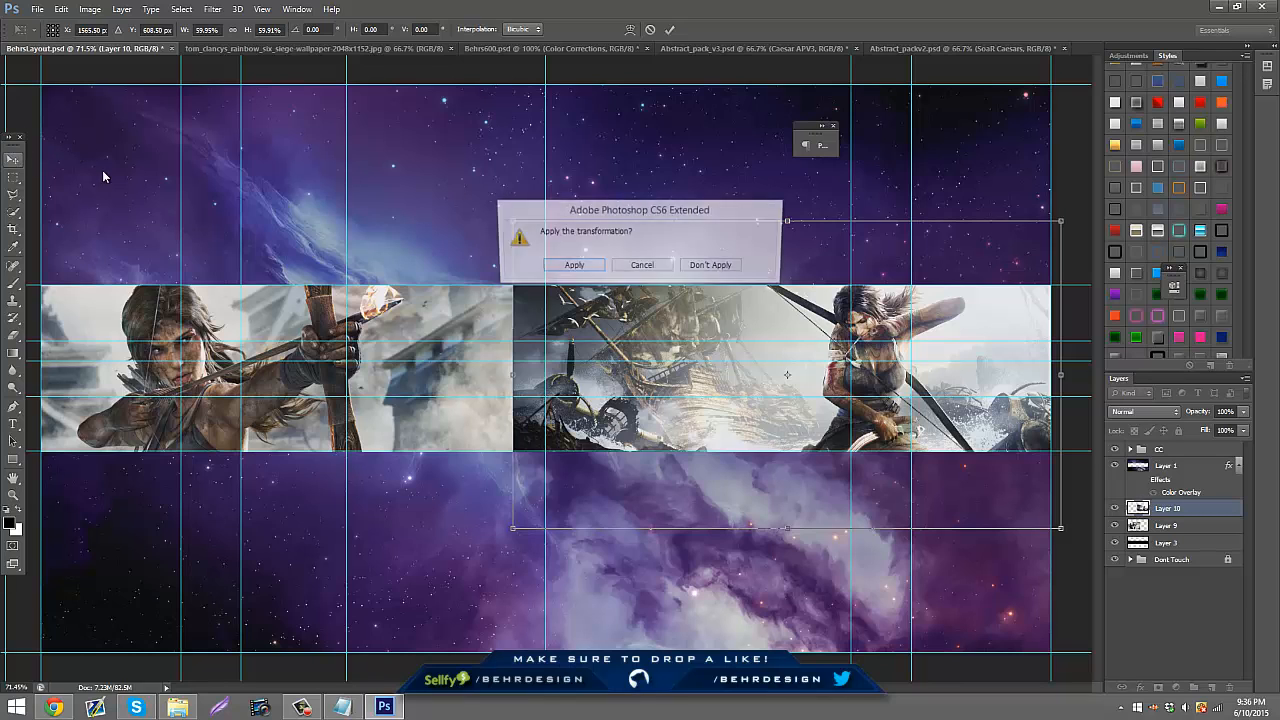
click(570, 266)
- Move Layer 9 above Layer 10 and blend its right edge into the shipwreck using a softer 162 px Eraser, with the guides hidden
drag(1166, 526, 1166, 511)
click(12, 336)
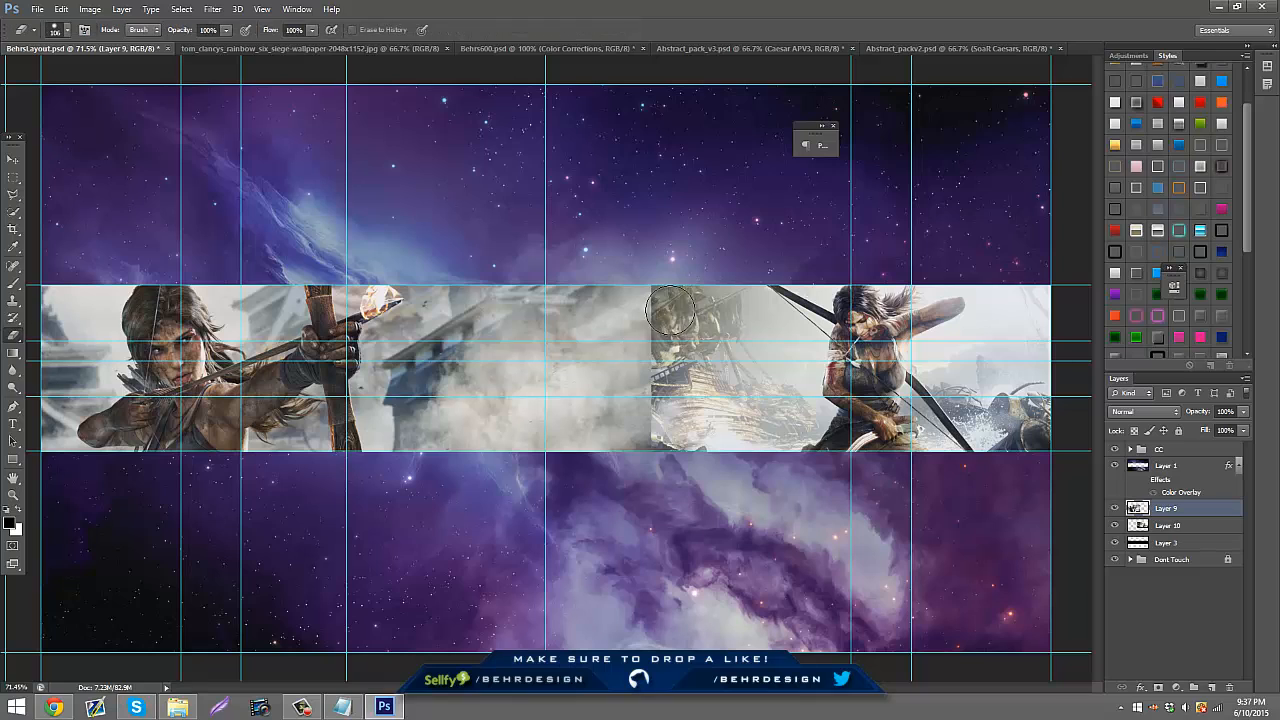
drag(655, 304, 677, 373)
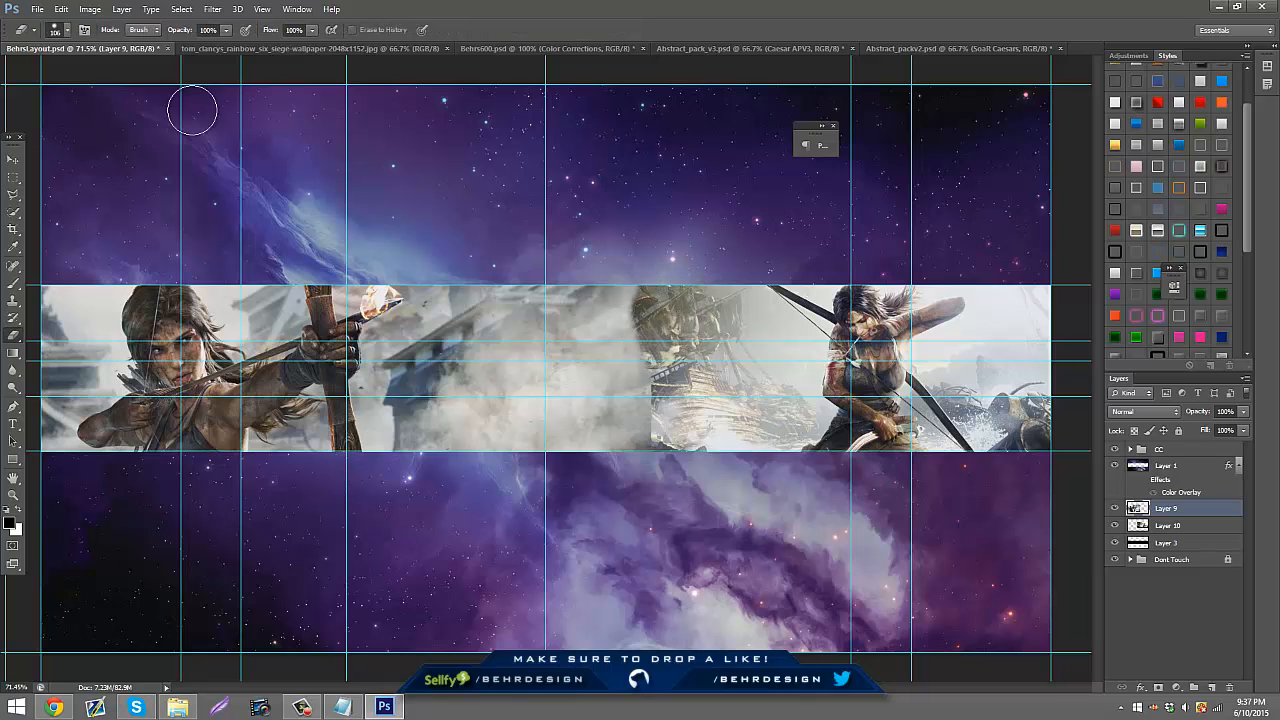
key(ctrl+z)
click(69, 33)
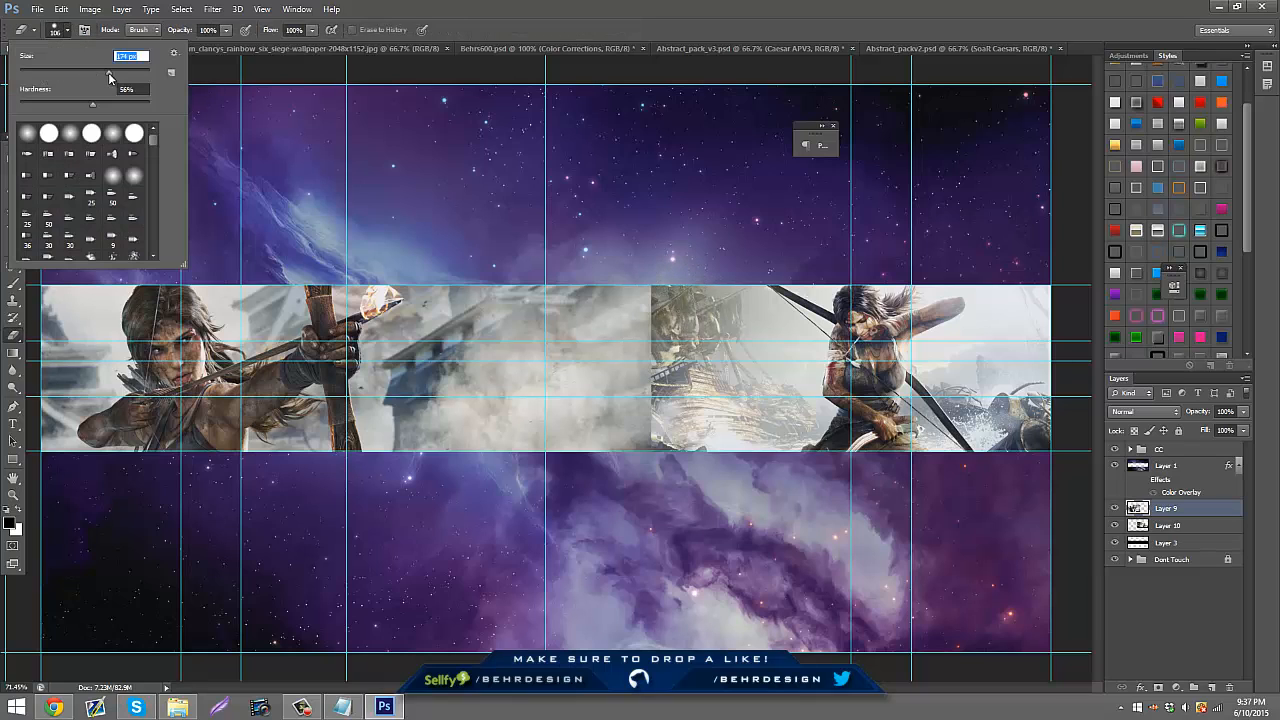
drag(93, 105, 6, 112)
mouse_move(705, 300)
mouse_down()
mouse_move(667, 278)
mouse_move(682, 389)
mouse_move(670, 450)
mouse_move(685, 437)
mouse_move(668, 429)
mouse_move(705, 383)
mouse_move(615, 292)
mouse_up()
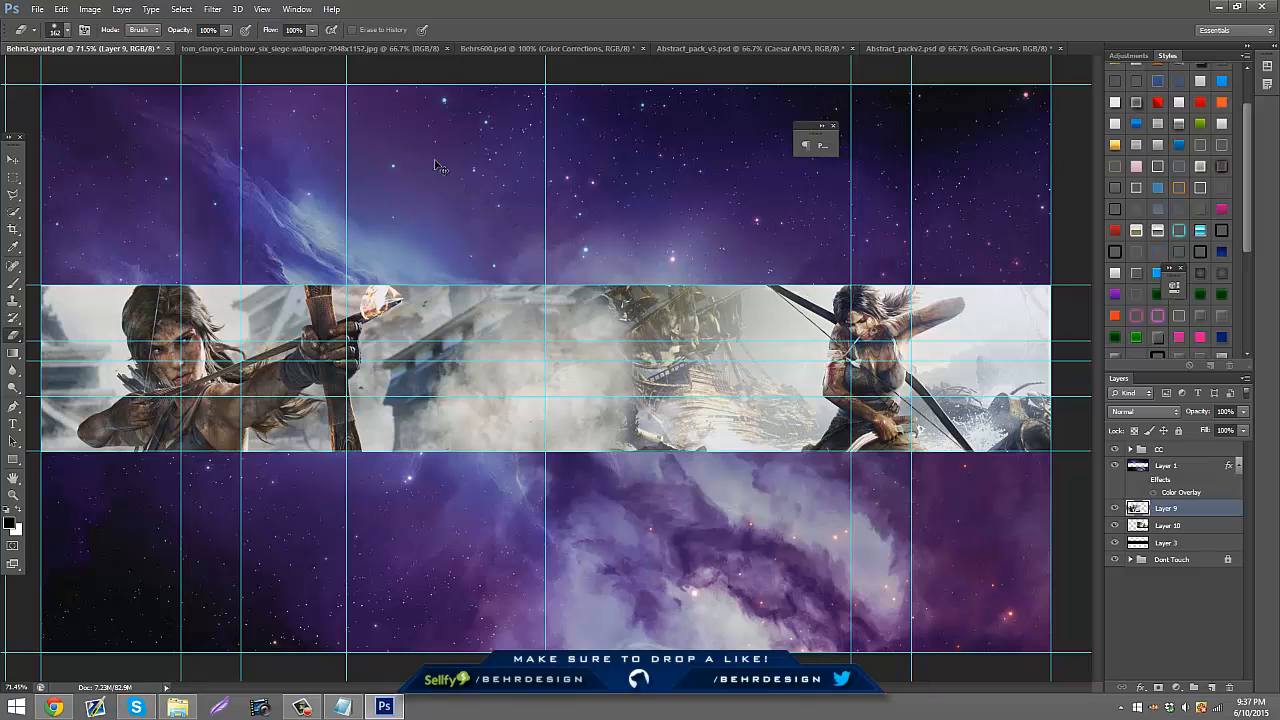
key(ctrl+semicolon)
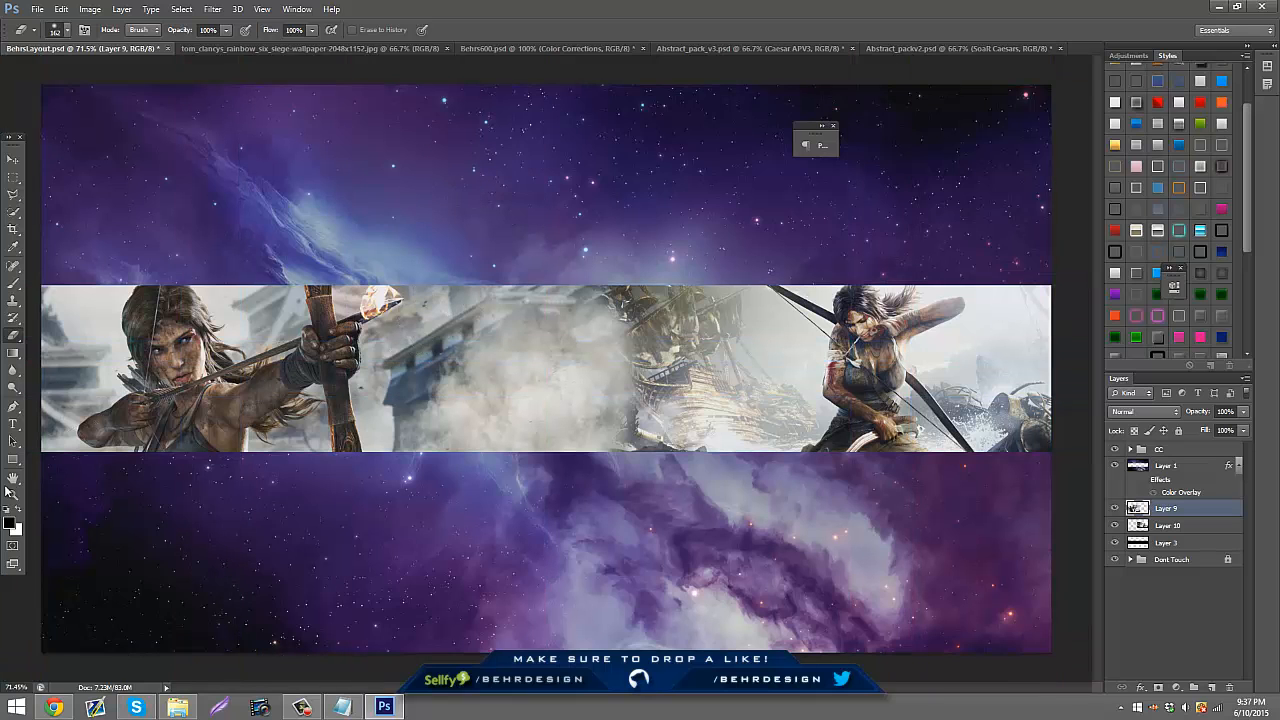
- Switch to Chrome, check the reference banner on Gyazo, and copy the flaming-arrow archer image from the Google Images results
click(62, 709)
click(160, 9)
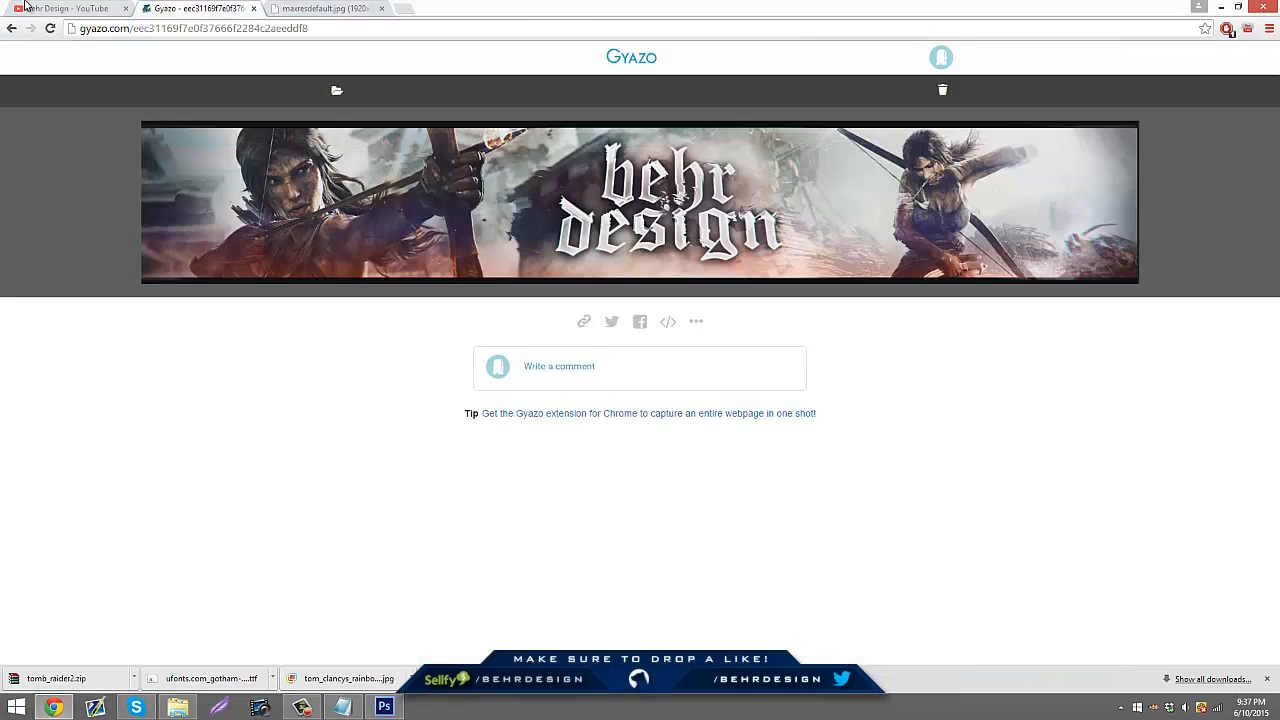
click(272, 8)
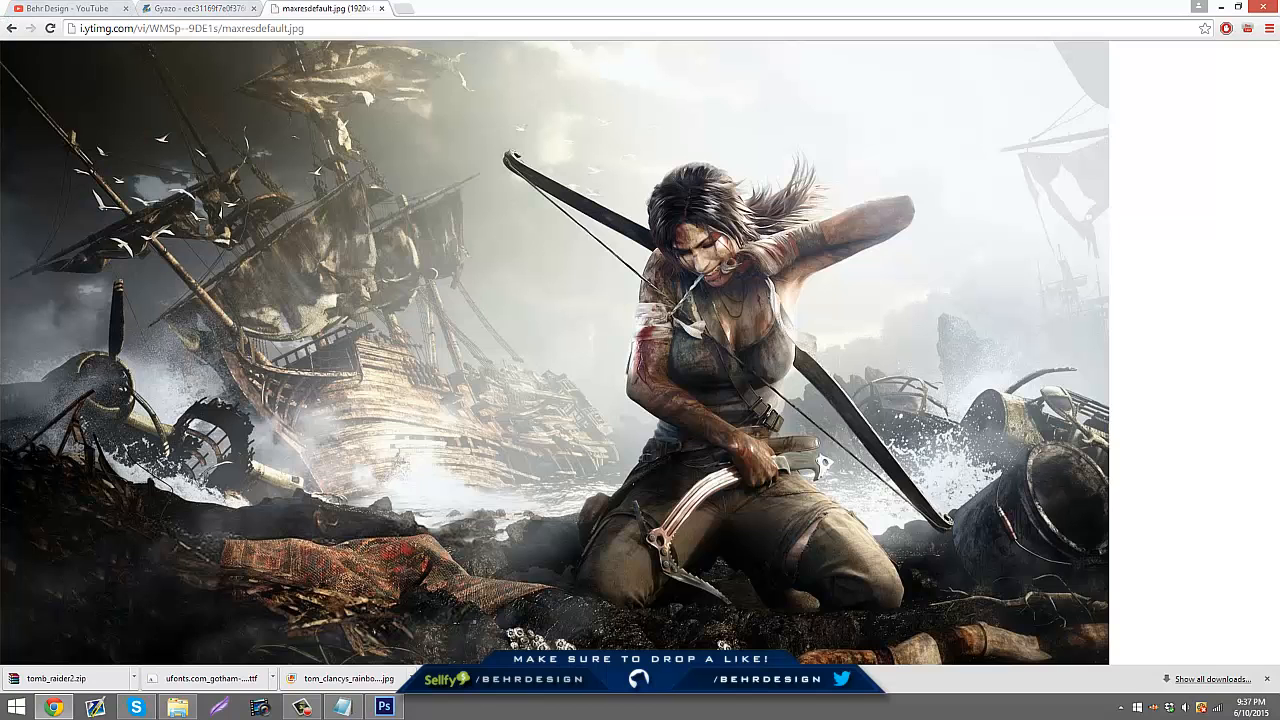
click(11, 28)
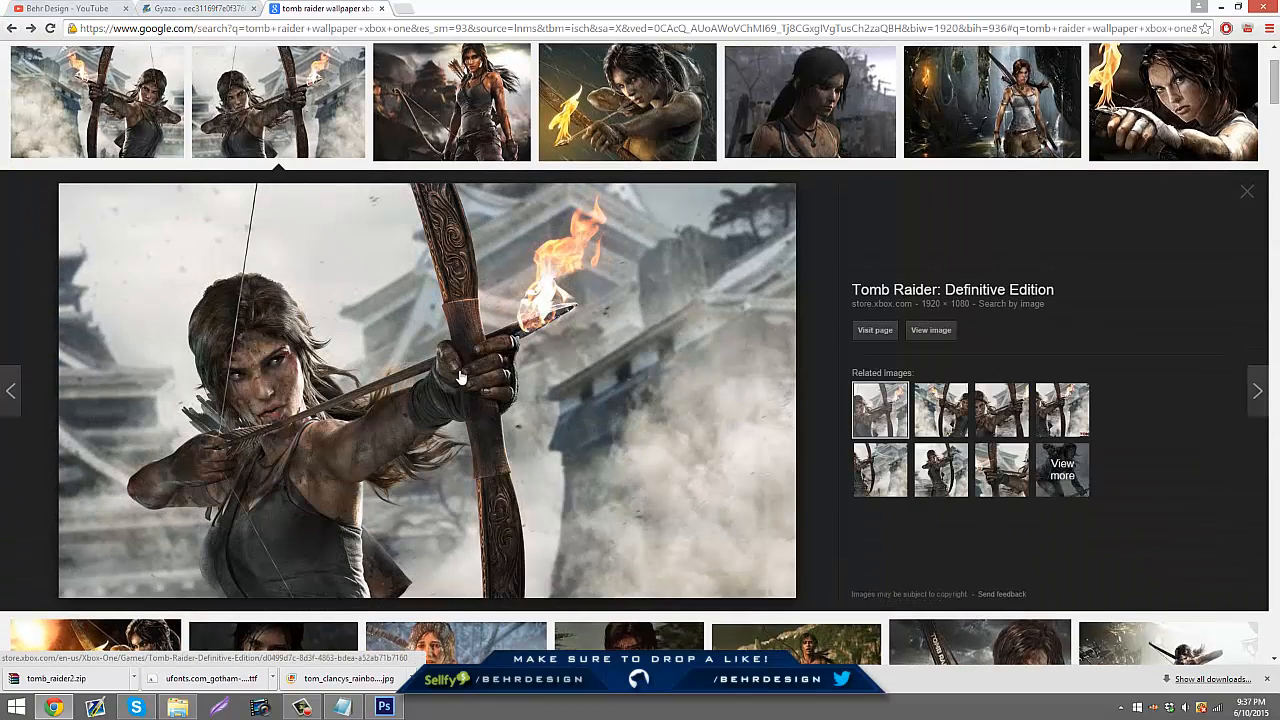
right_click(461, 376)
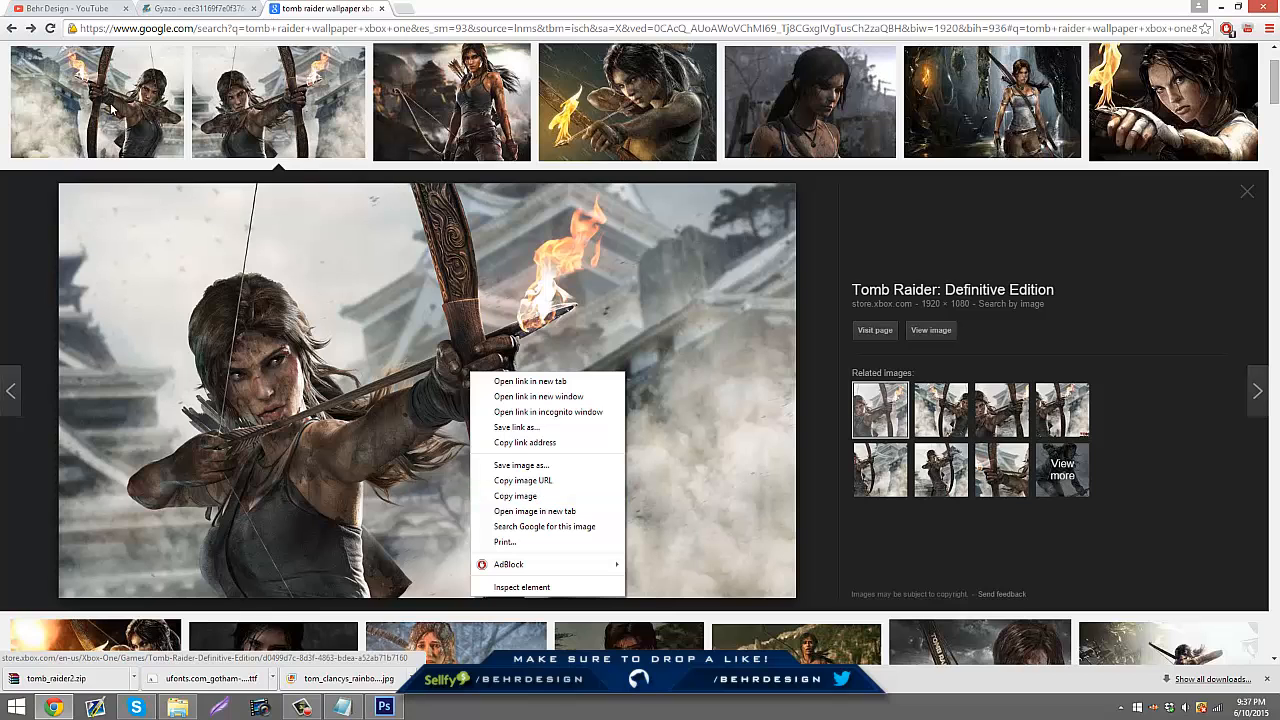
click(515, 496)
- Paste the archer image into the Photoshop banner as a new layer and move its smoke over the middle of the strip
key(alt+Tab)
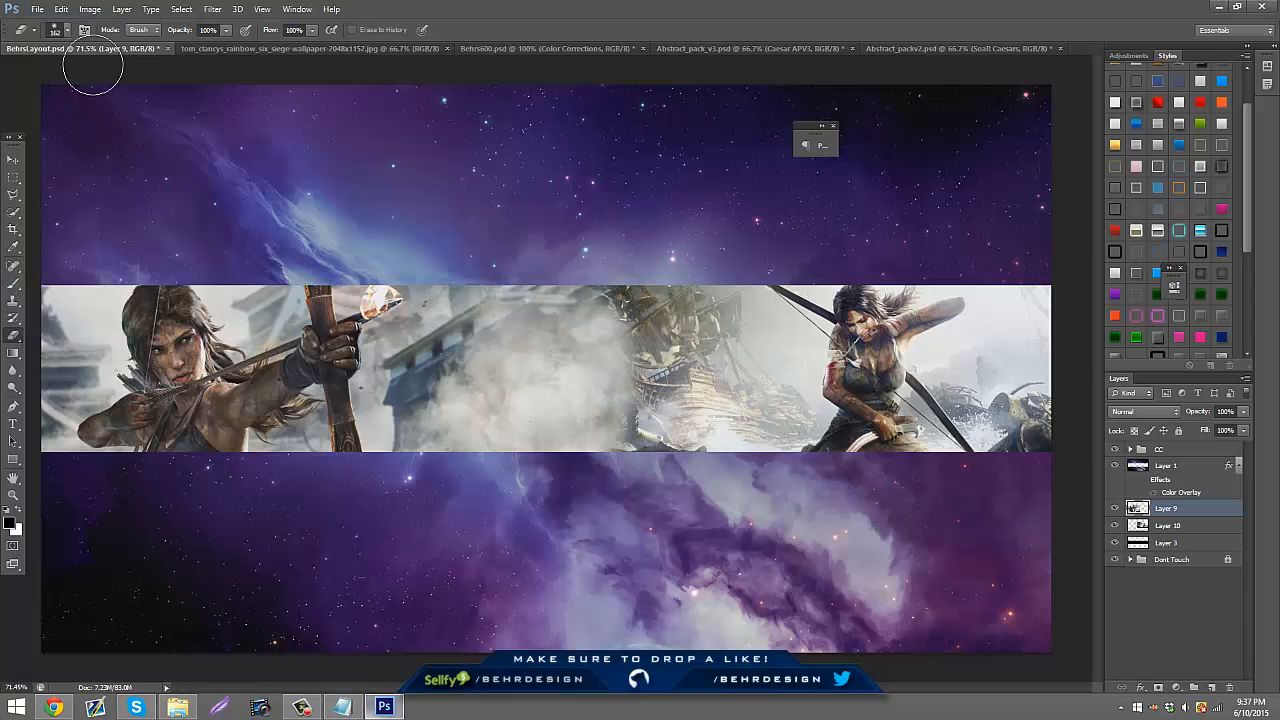
click(60, 10)
click(72, 121)
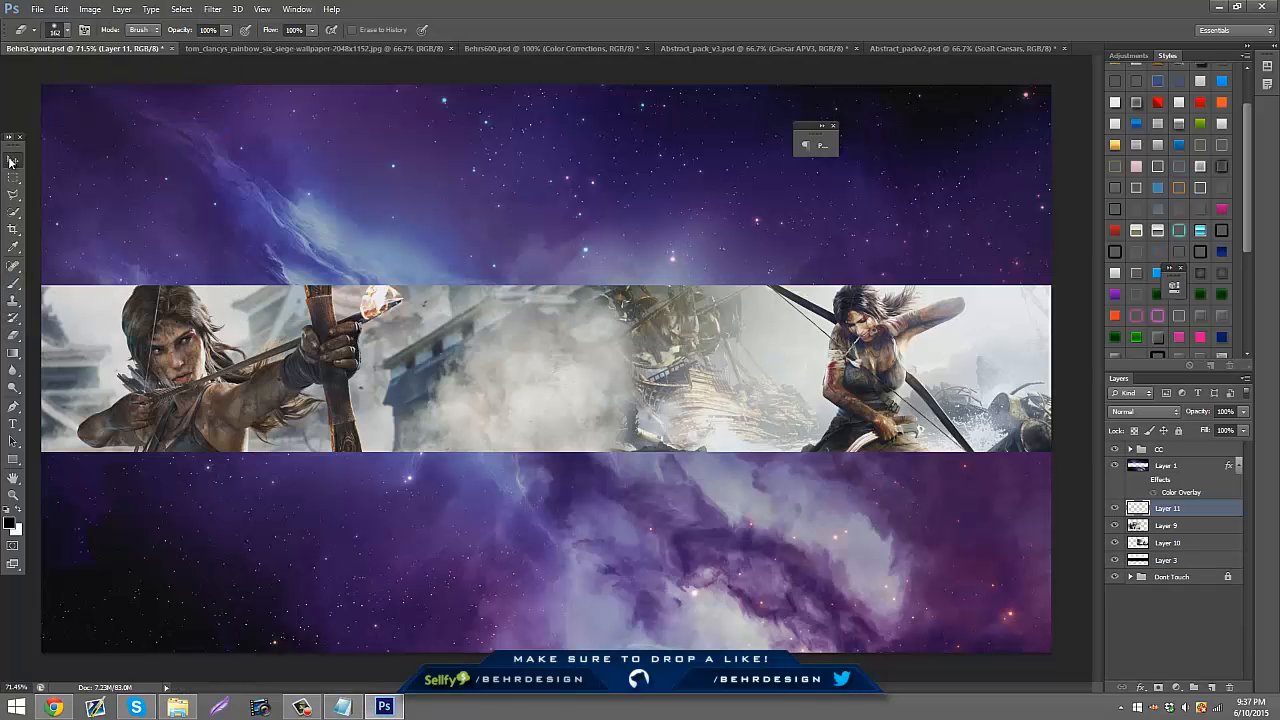
drag(245, 309, 227, 305)
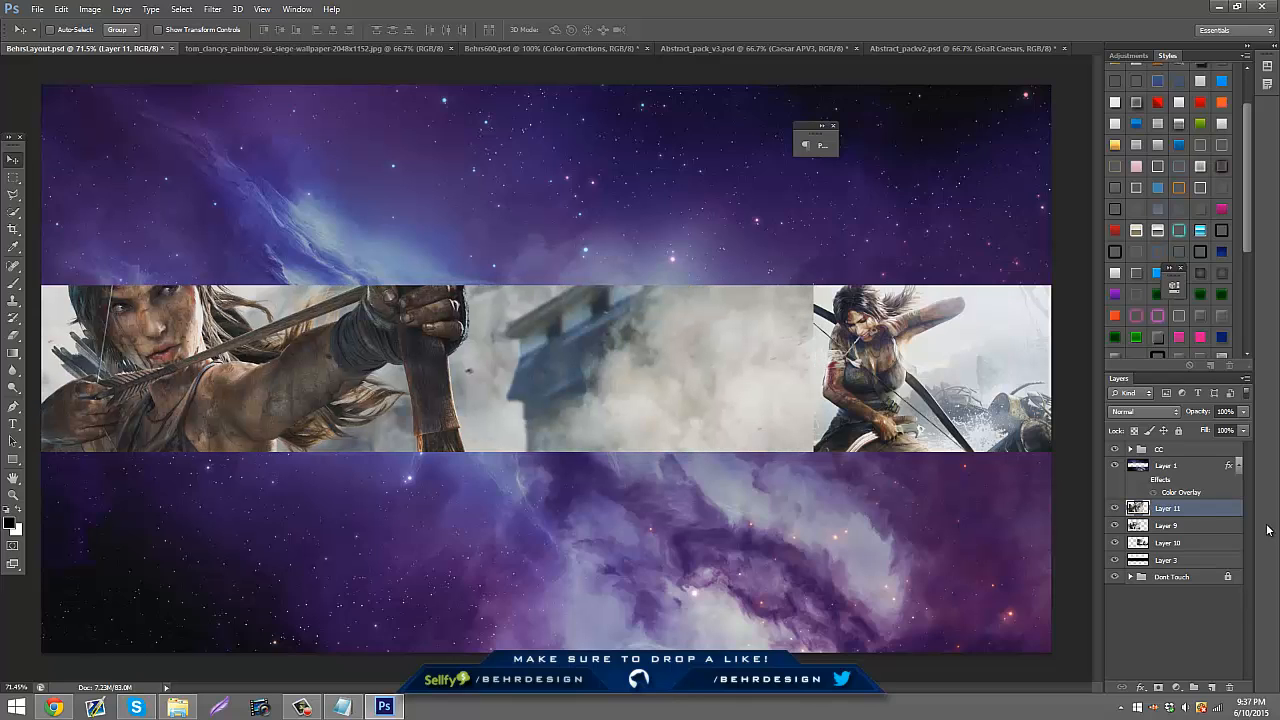
mouse_move(608, 411)
mouse_down()
mouse_move(612, 392)
mouse_move(553, 388)
mouse_move(661, 384)
mouse_up()
- Erase the archer and the hard edges from Layer 11, leaving only the smoke, and shift it to cover the middle seam
click(13, 335)
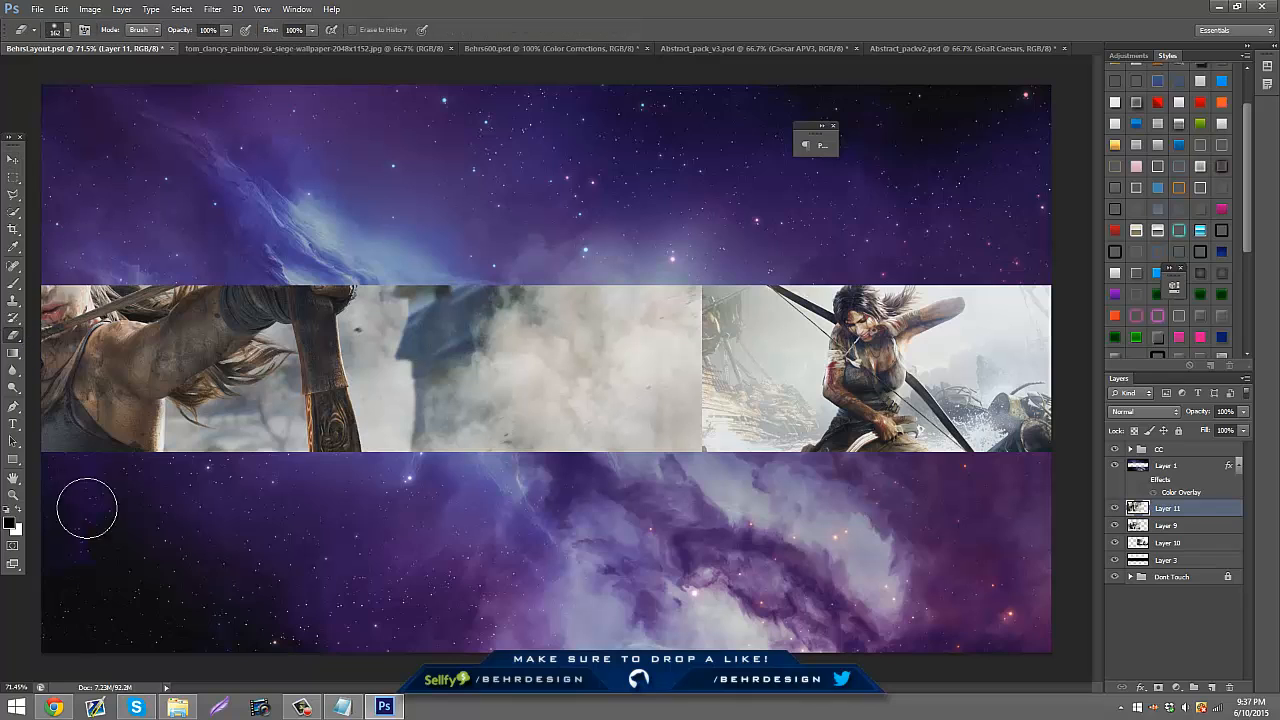
mouse_move(47, 297)
mouse_down()
mouse_move(157, 220)
mouse_move(270, 250)
mouse_move(330, 300)
mouse_move(408, 290)
mouse_move(480, 315)
mouse_move(670, 300)
mouse_move(729, 498)
mouse_up()
click(13, 163)
drag(150, 193, 180, 191)
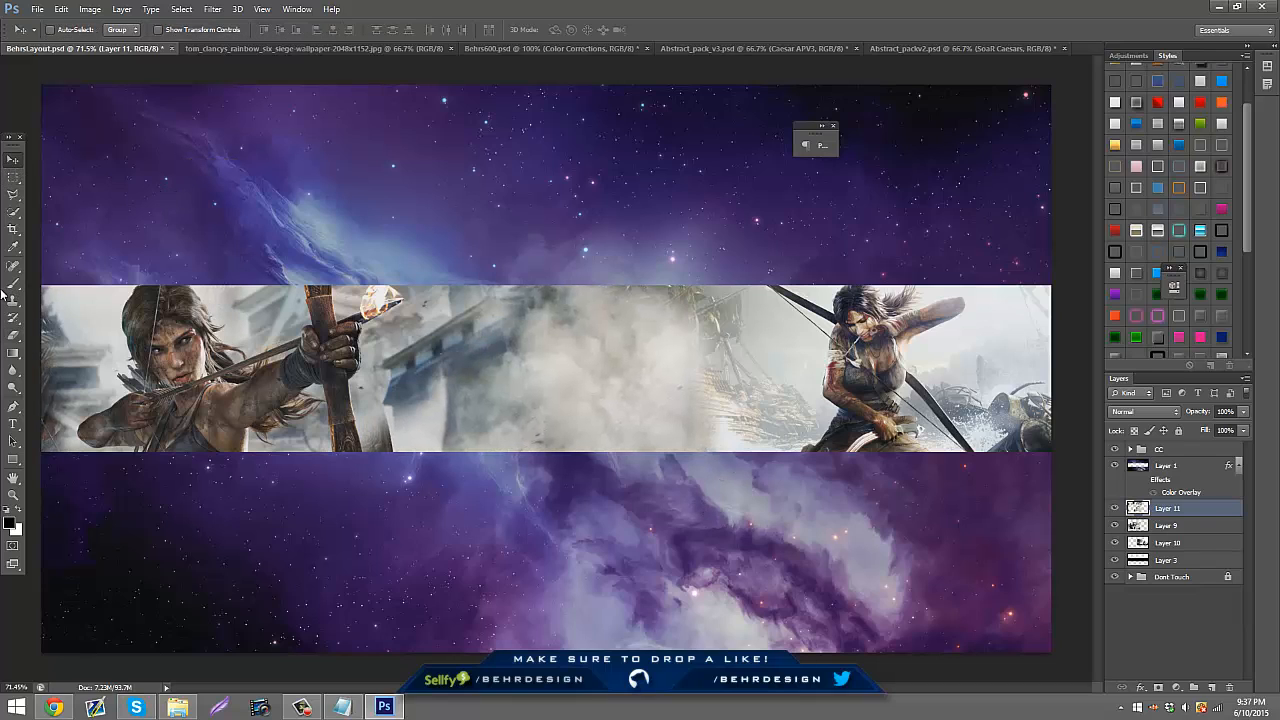
- Fine-tune the smoke layer by shifting it slightly left between the two archers, checking its placement against the guides
click(13, 336)
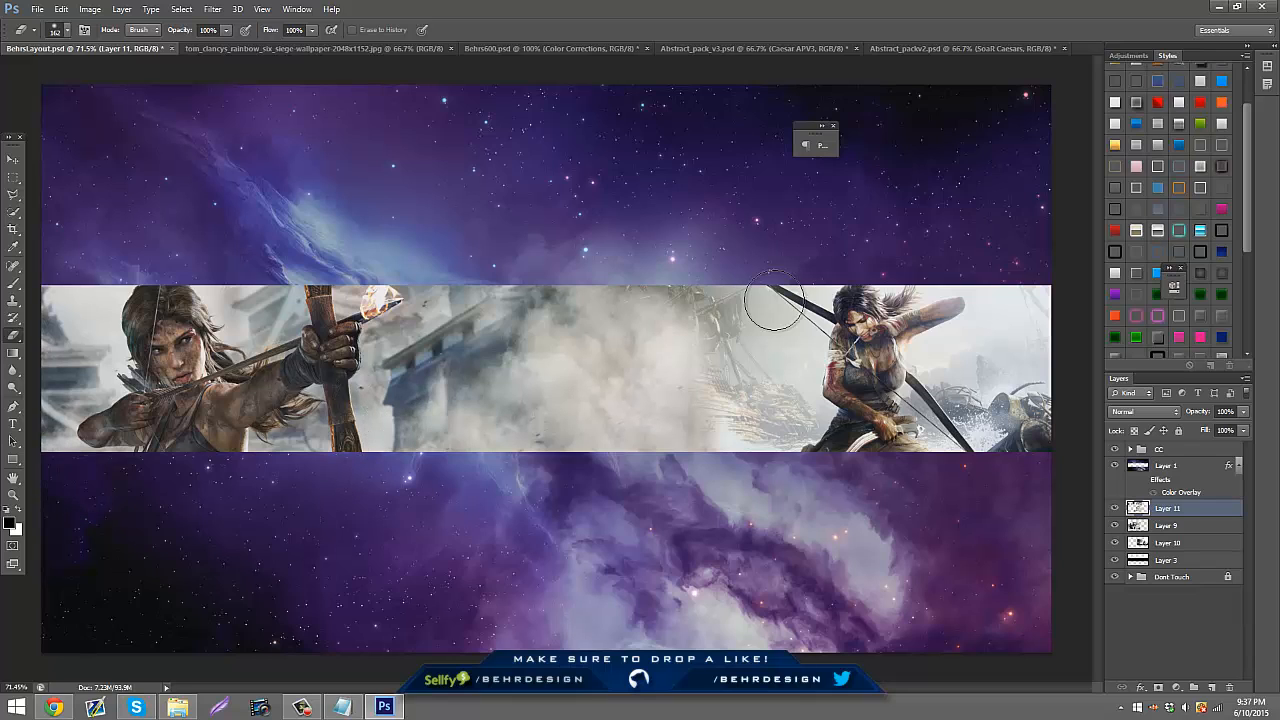
key(ctrl+semicolon)
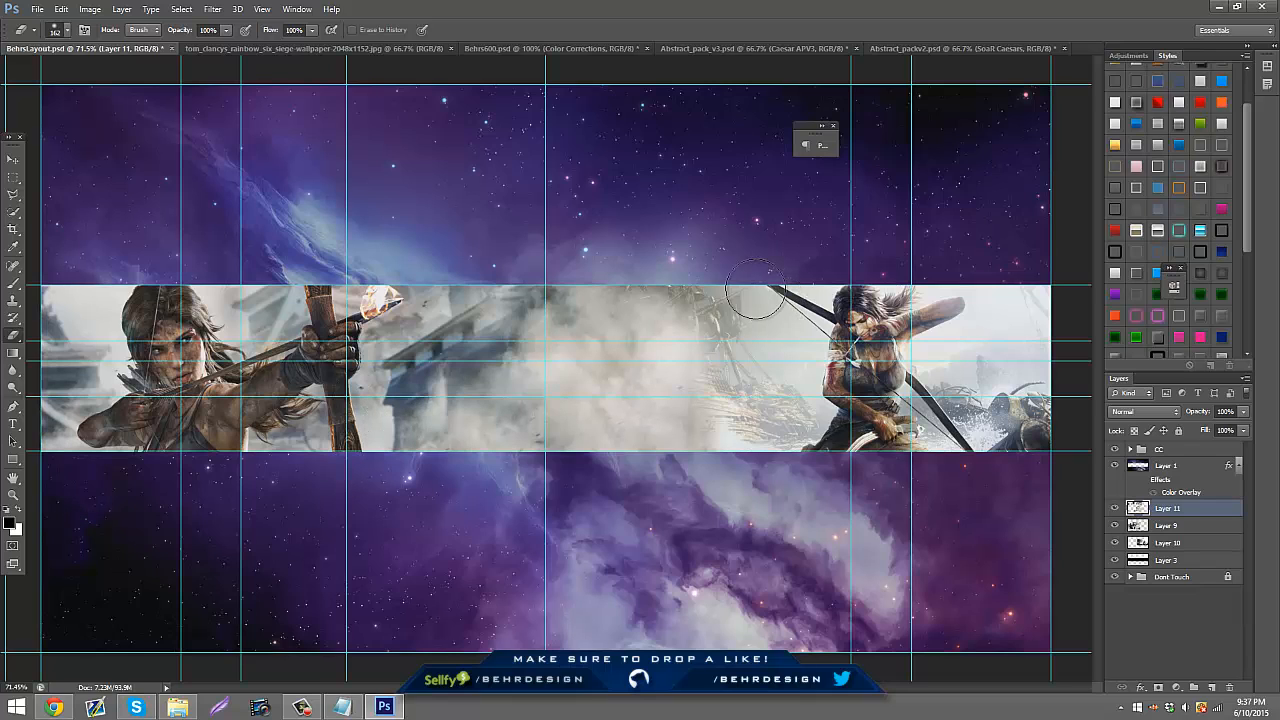
click(13, 160)
drag(122, 174, 102, 178)
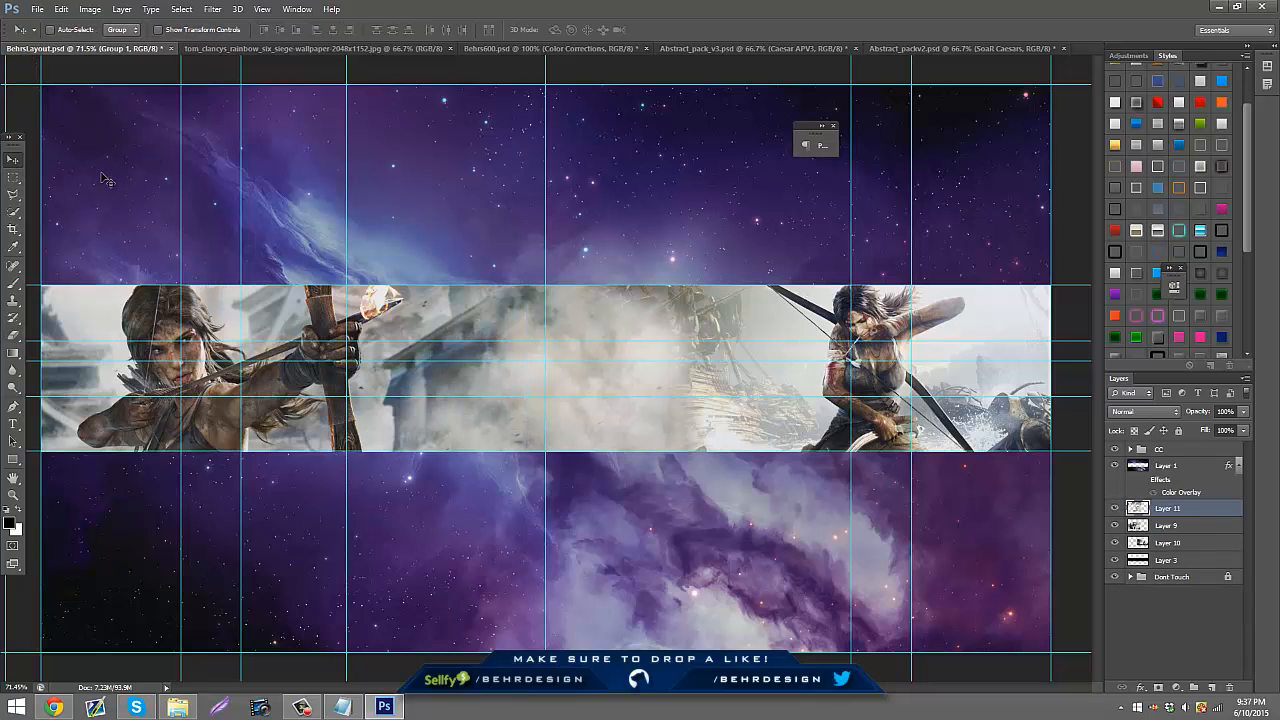
key(ctrl+semicolon)
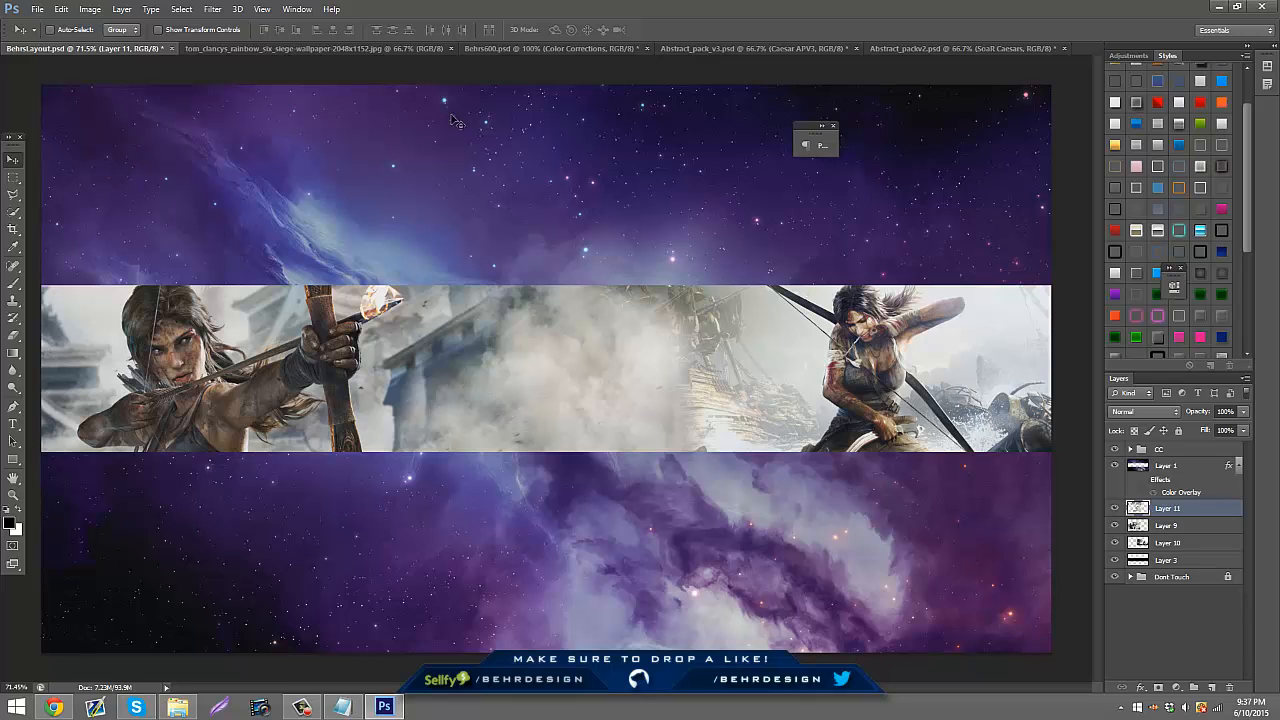
- Switch to the Abstract_packv2.psd document and collapse its Flares, Best Illuminati Stocks and Ink Drops groups
click(762, 56)
click(886, 49)
scroll(1144, 598, up, 2)
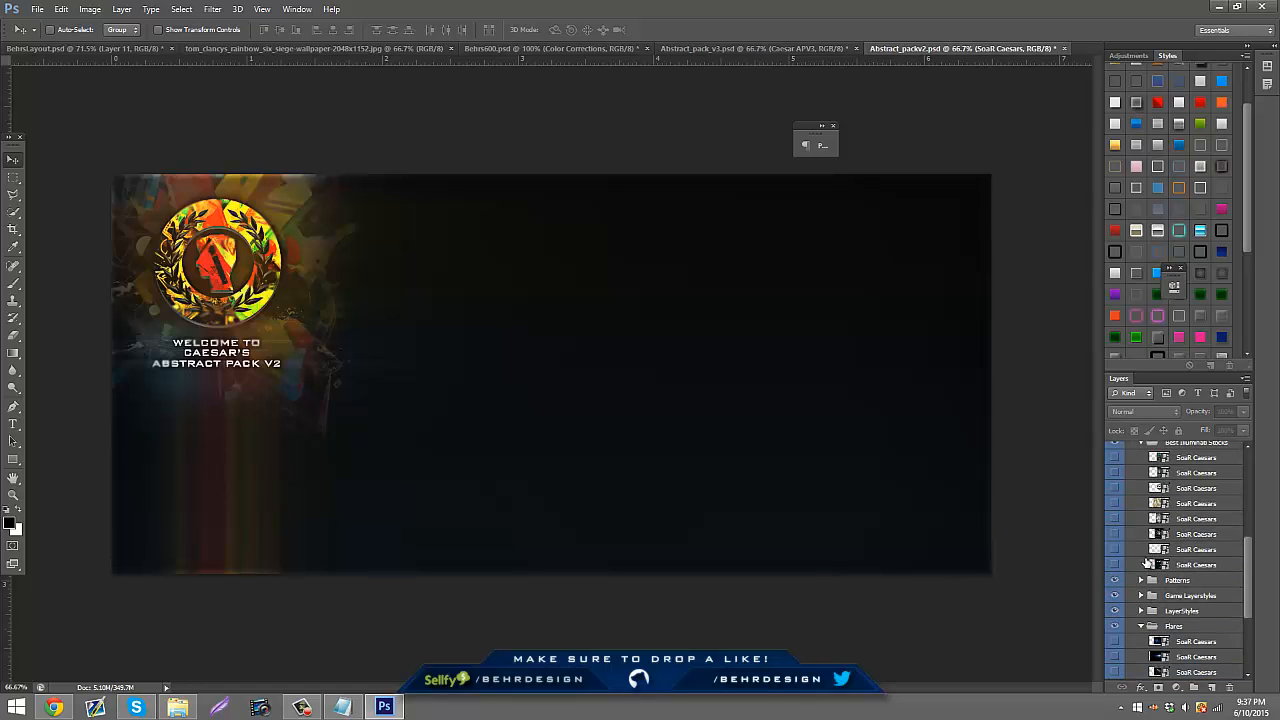
click(1141, 585)
scroll(1146, 578, up, 3)
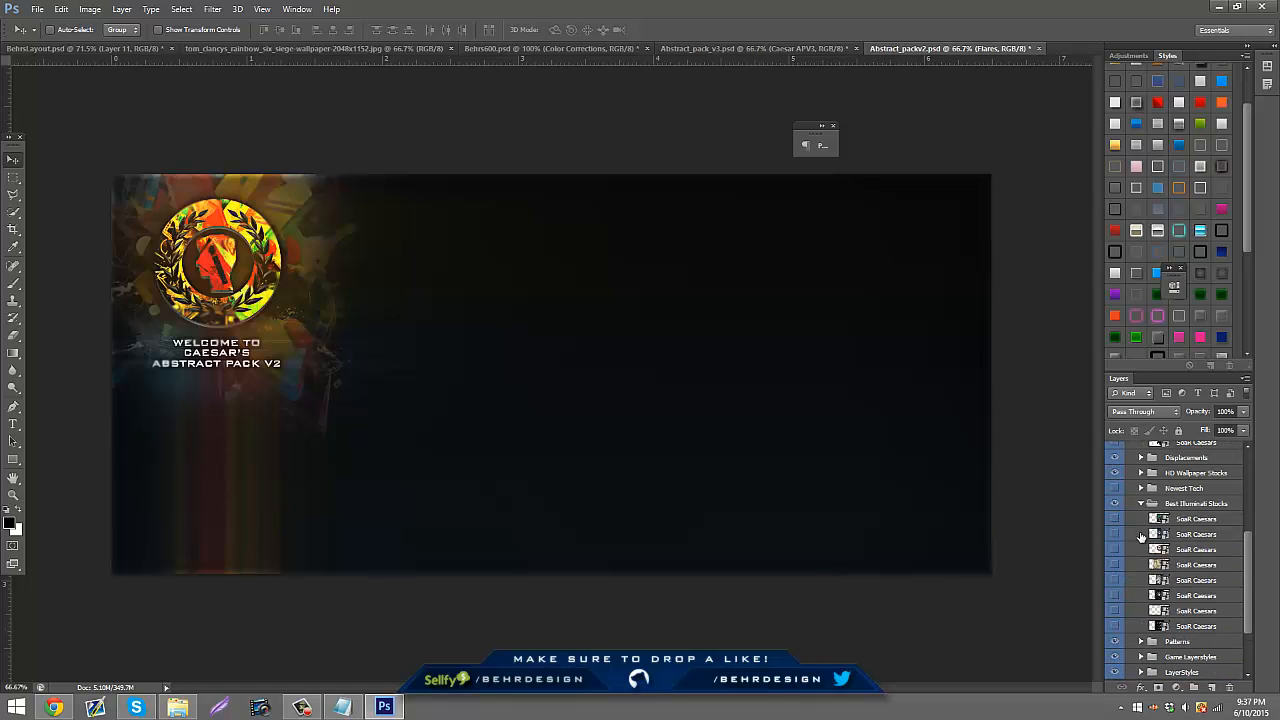
scroll(1143, 540, up, 3)
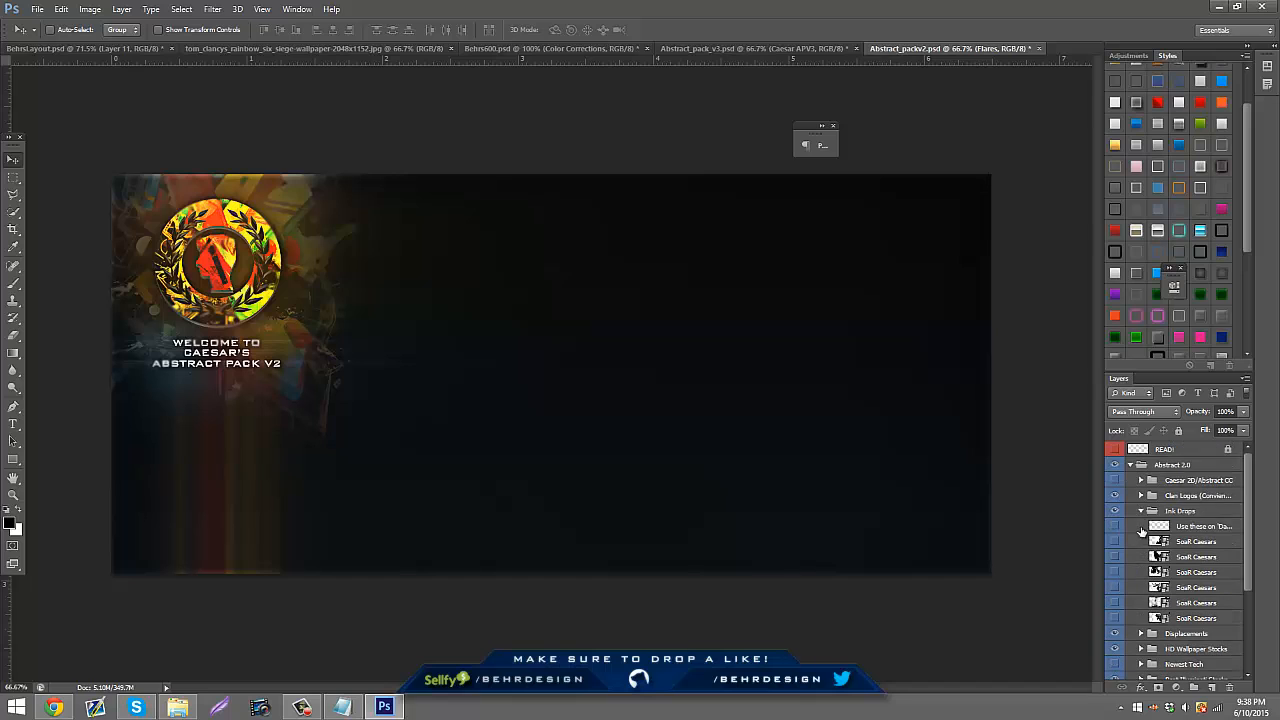
click(1143, 514)
click(1141, 511)
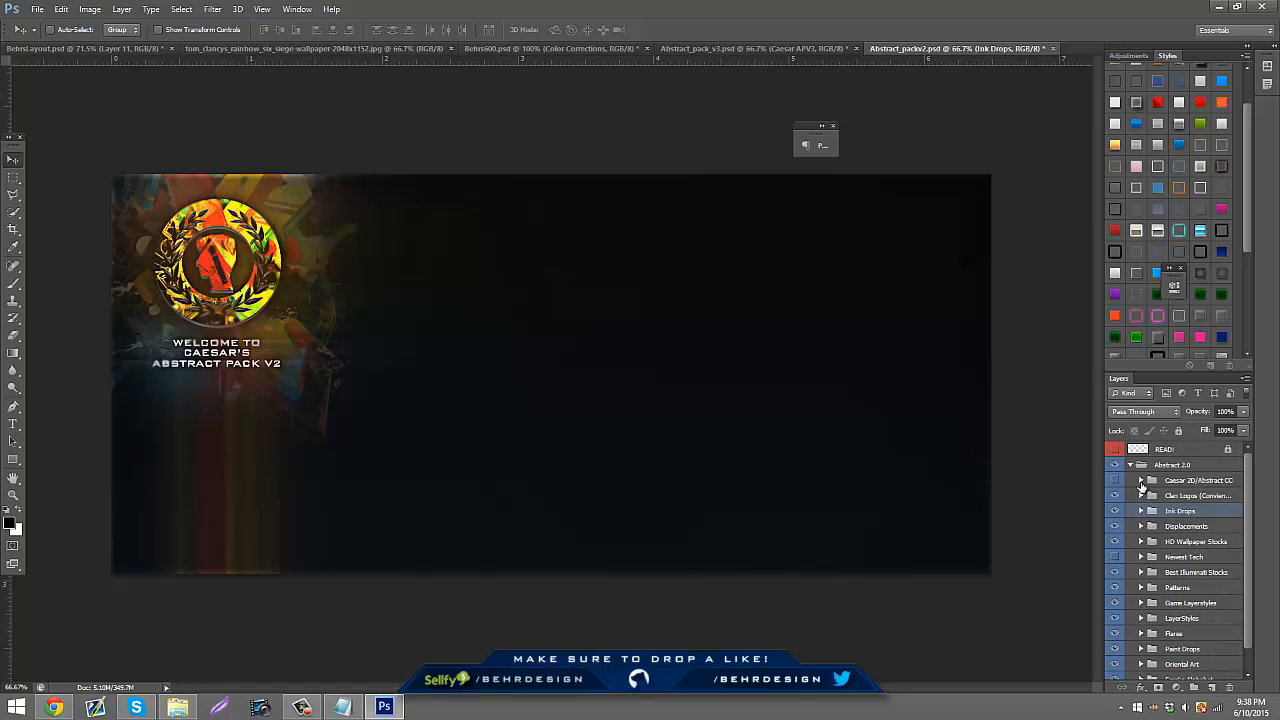
- Copy the Caesar 2D/Abstract CC group into the BehrsLayout.psd document, above the wallpaper layers
click(1141, 480)
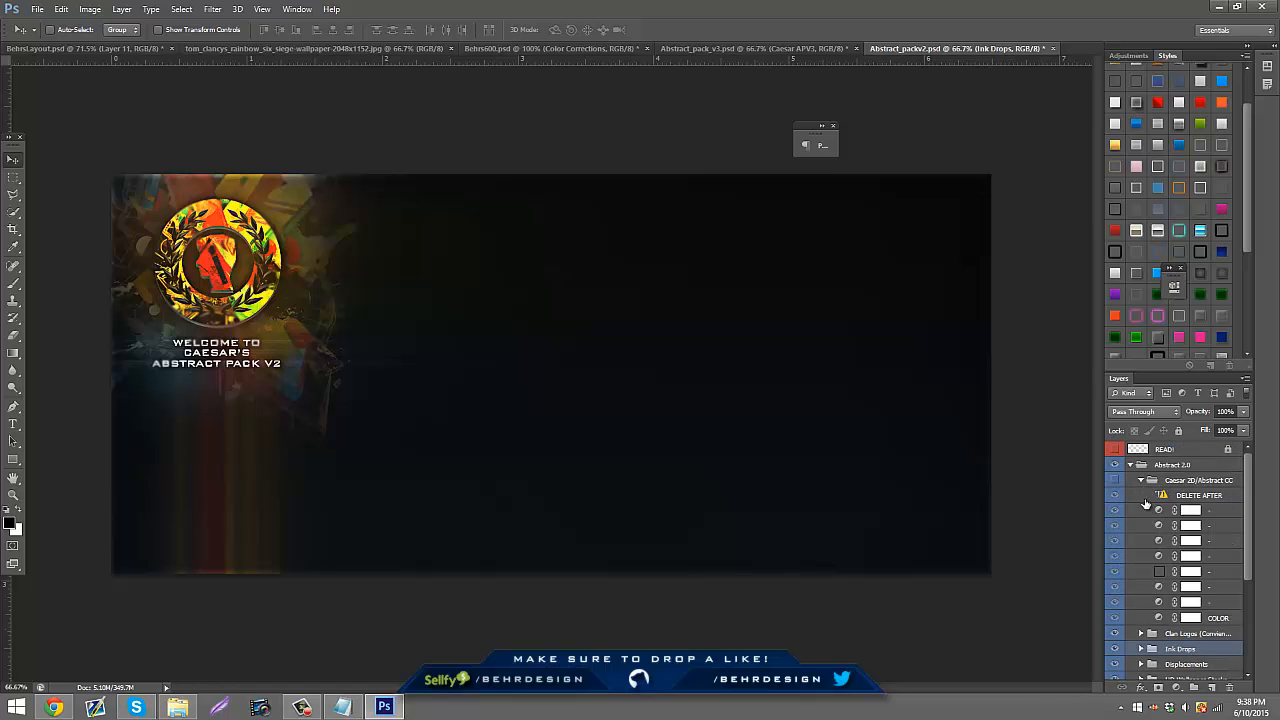
click(1148, 482)
drag(194, 186, 288, 226)
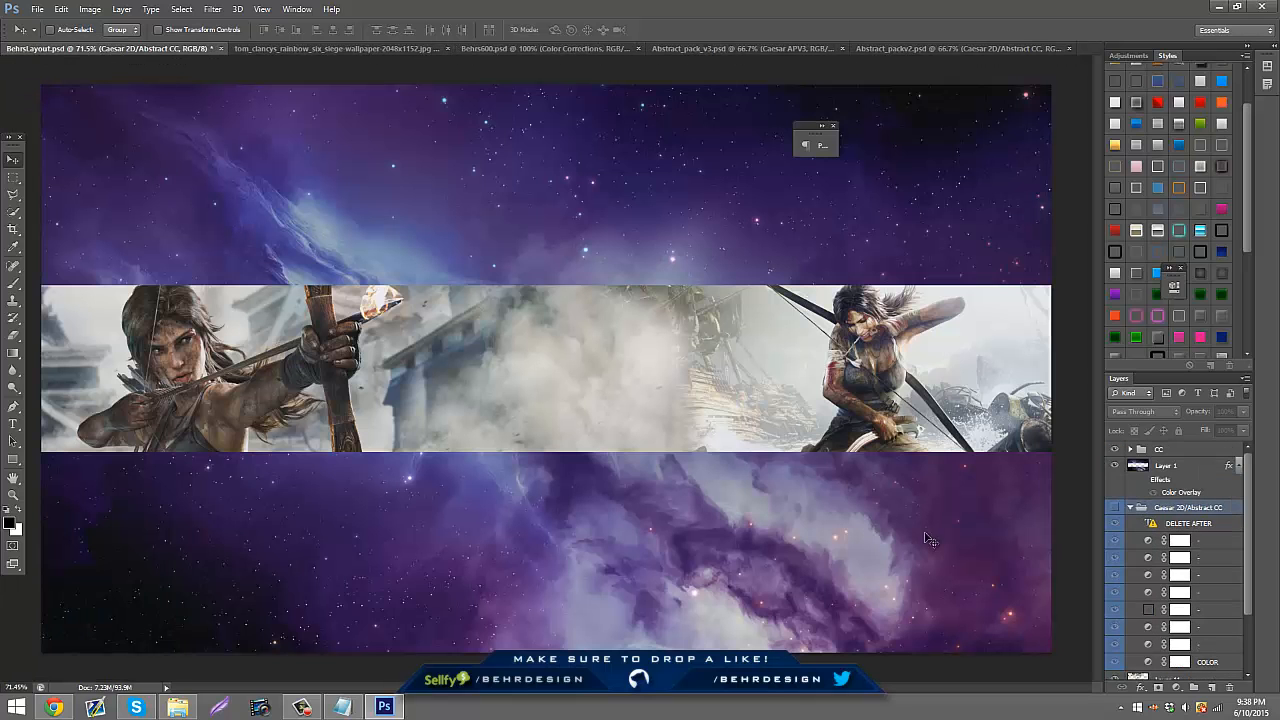
- Hide the DELETE AFTER layer, show the Caesar 2D/Abstract CC group at 36% opacity and collapse it
click(1116, 523)
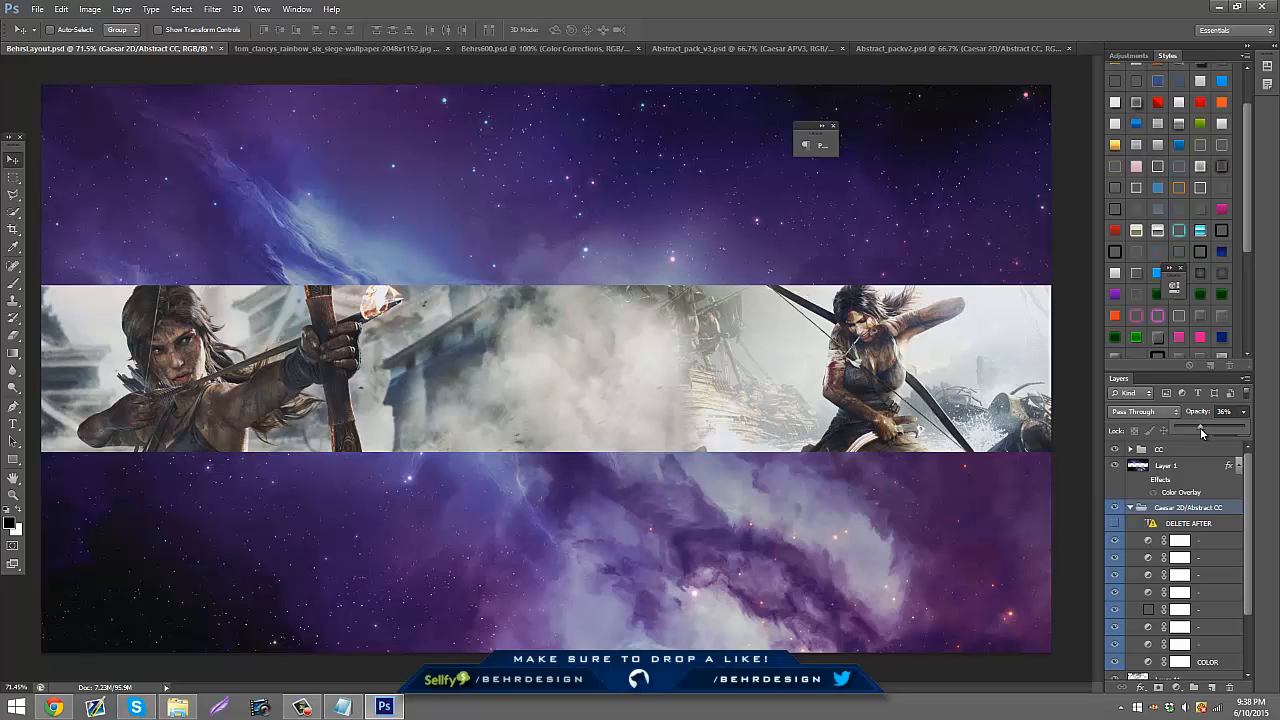
click(1130, 507)
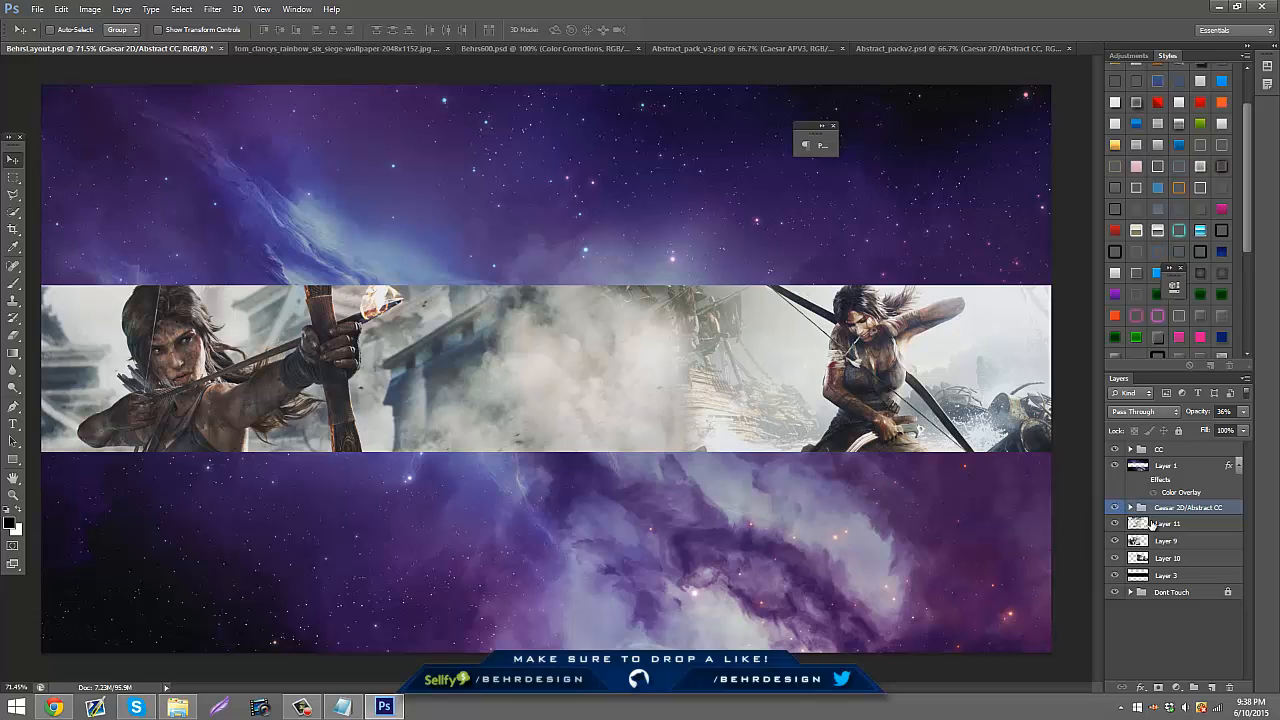
- Merge the wallpaper layers Layer 11, Layer 9 and Layer 10 into one layer
click(1168, 523)
shift+click(1168, 558)
right_click(1170, 556)
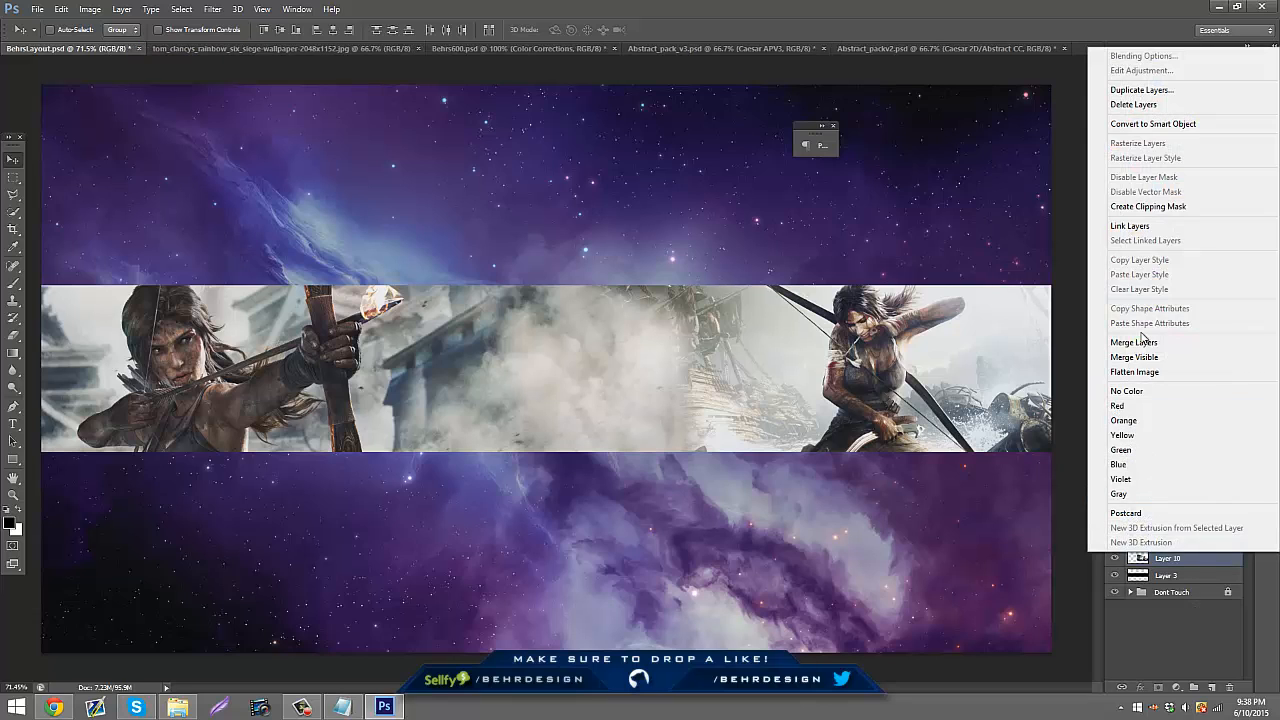
click(1136, 343)
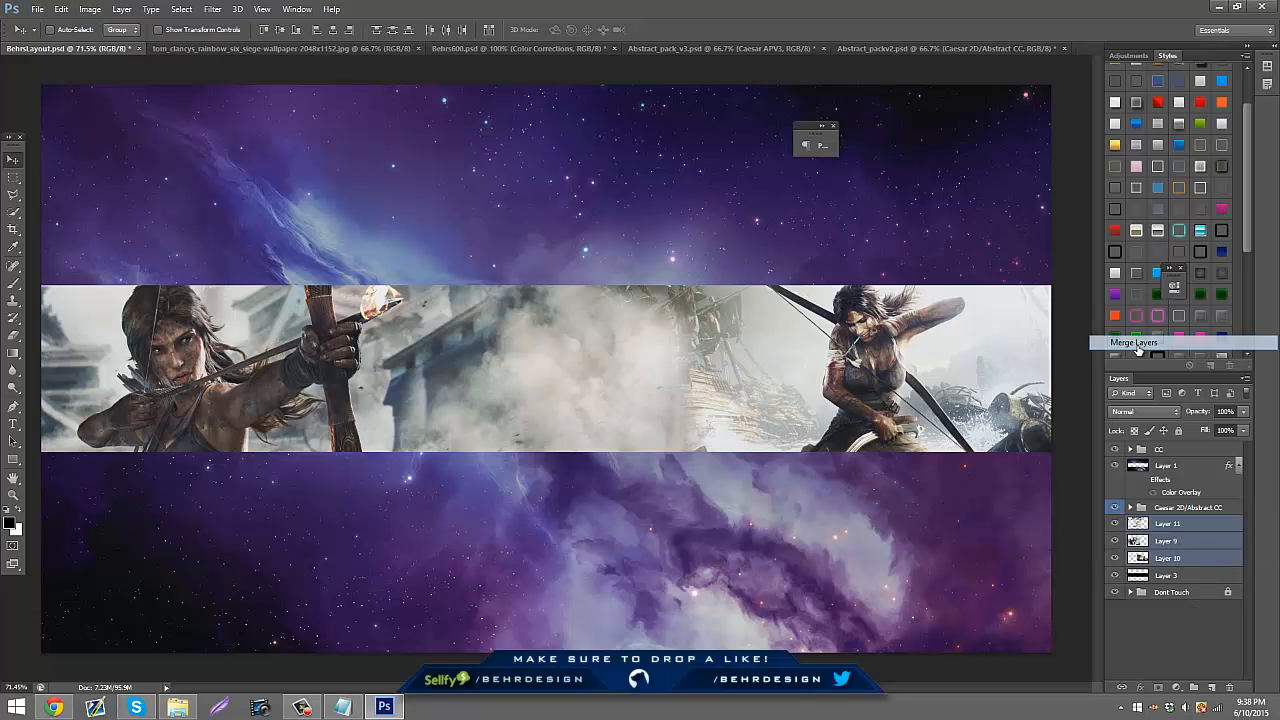
- Add a new layer above the merged wallpaper layer and set the foreground colour to red with R 255
click(1211, 692)
click(11, 523)
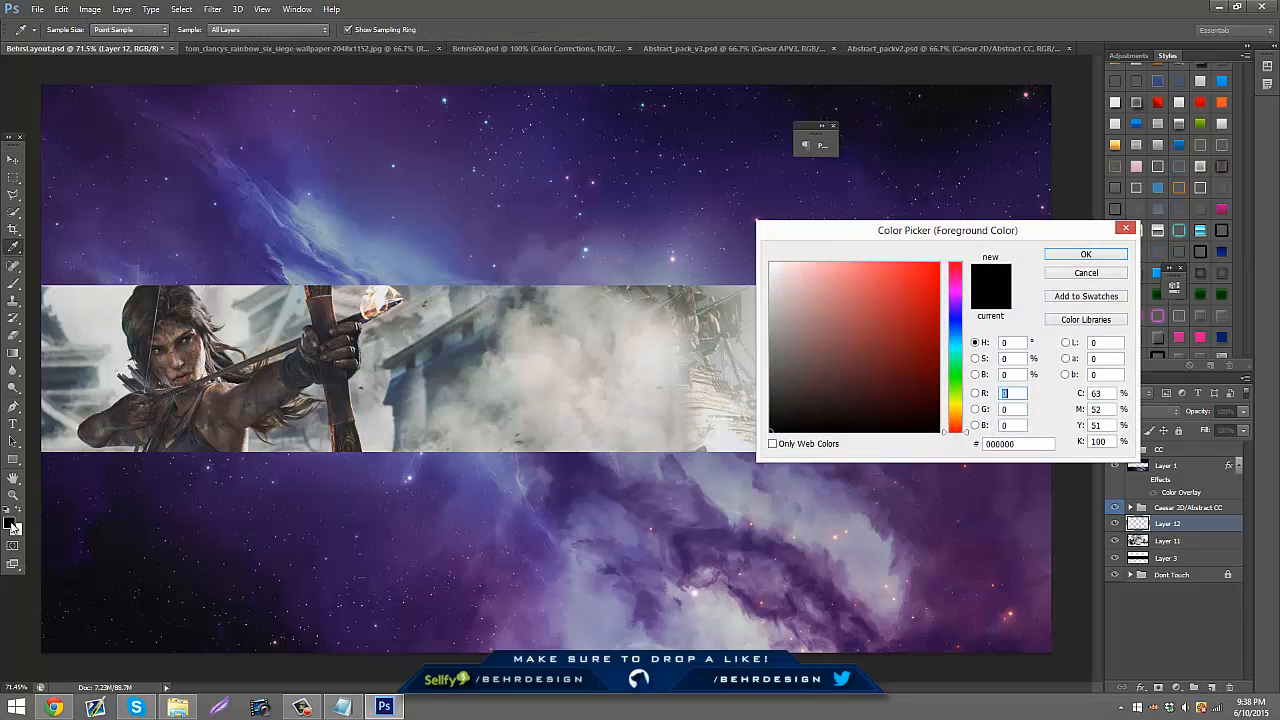
text(255)
click(1105, 256)
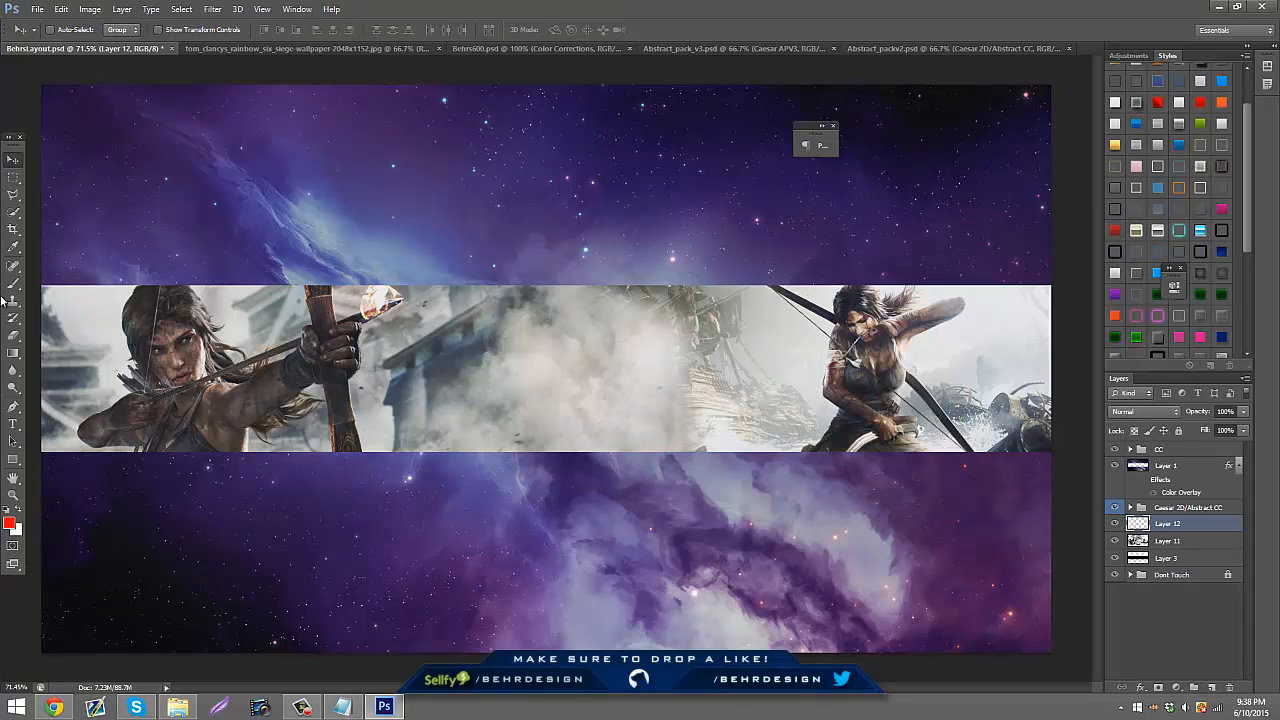
- Paint a soft red glow along the banner strip's lower edge with a 401 px brush and lower the layer's opacity to 30%
click(14, 285)
click(60, 30)
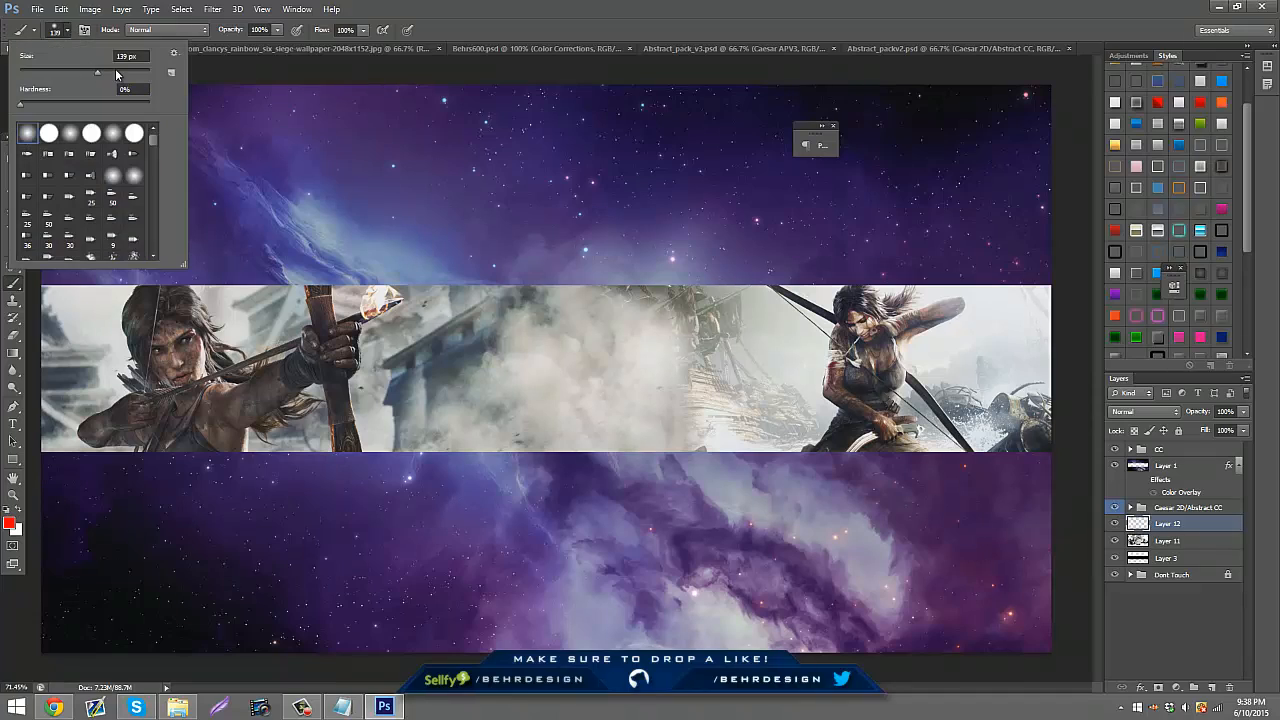
drag(113, 73, 117, 72)
drag(90, 488, 1200, 545)
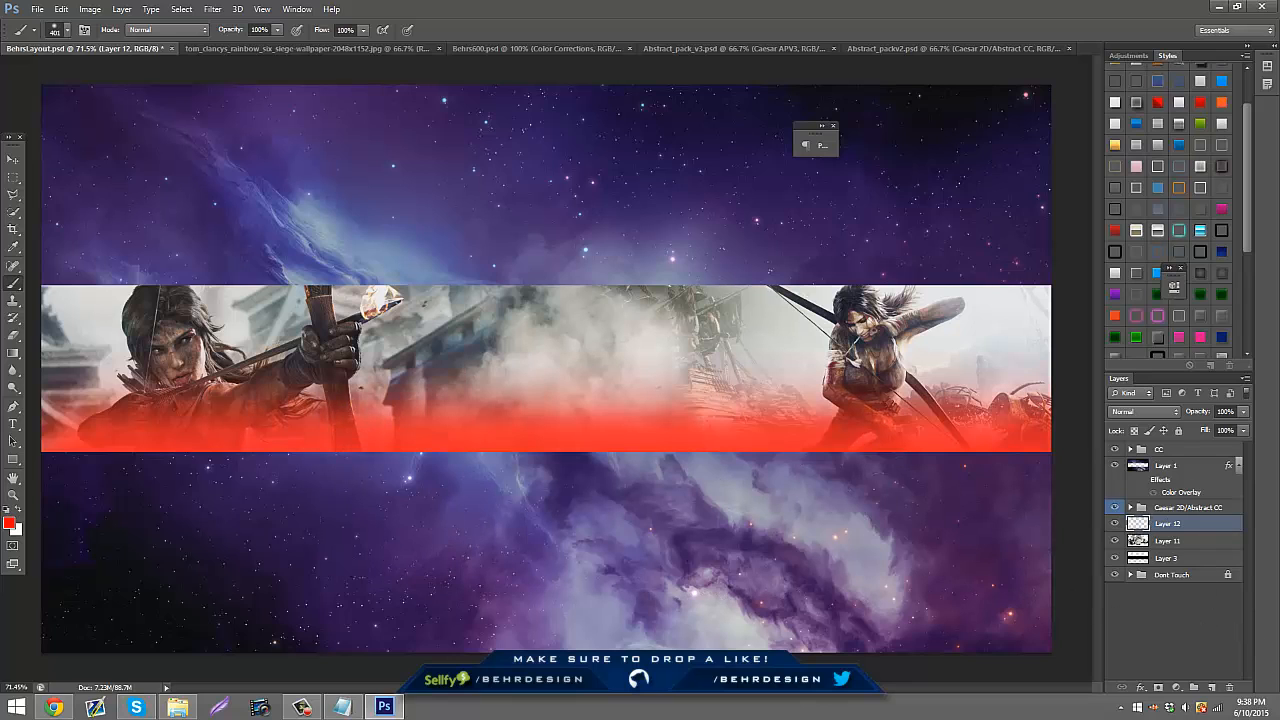
drag(1244, 418, 1191, 427)
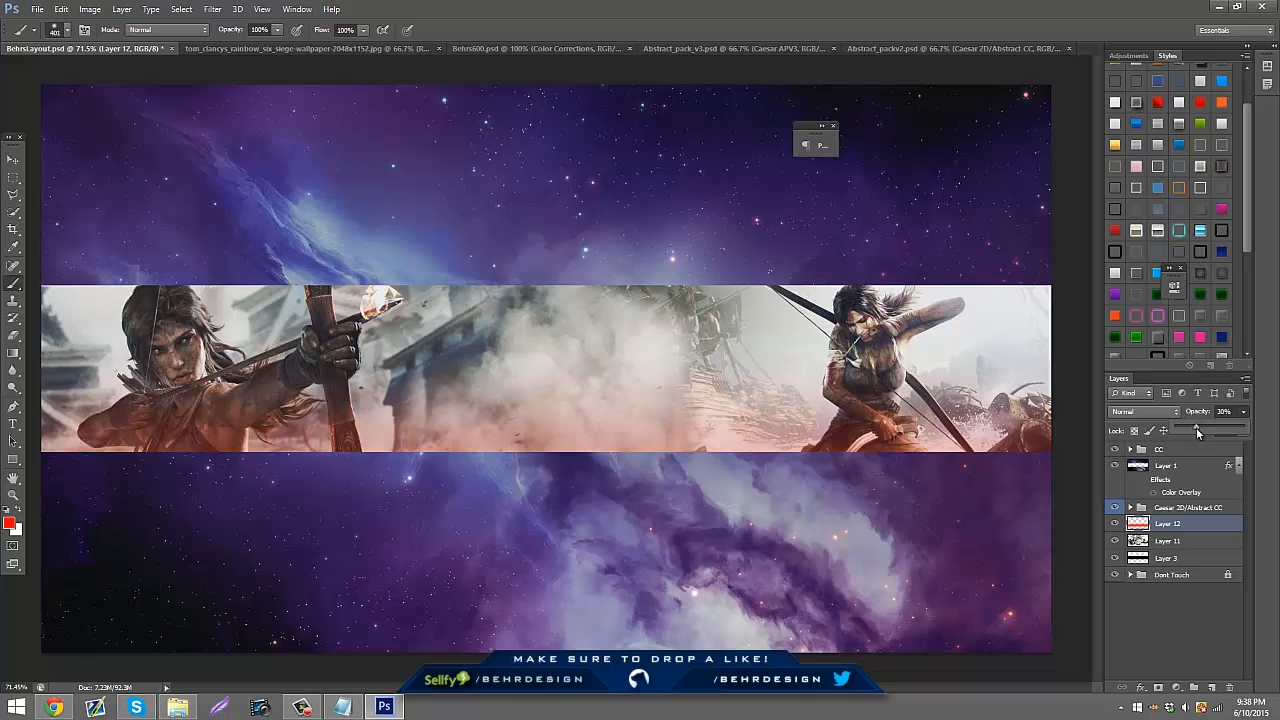
- Add another new layer above the red glow and change the foreground colour to a yellowish orange
click(1211, 688)
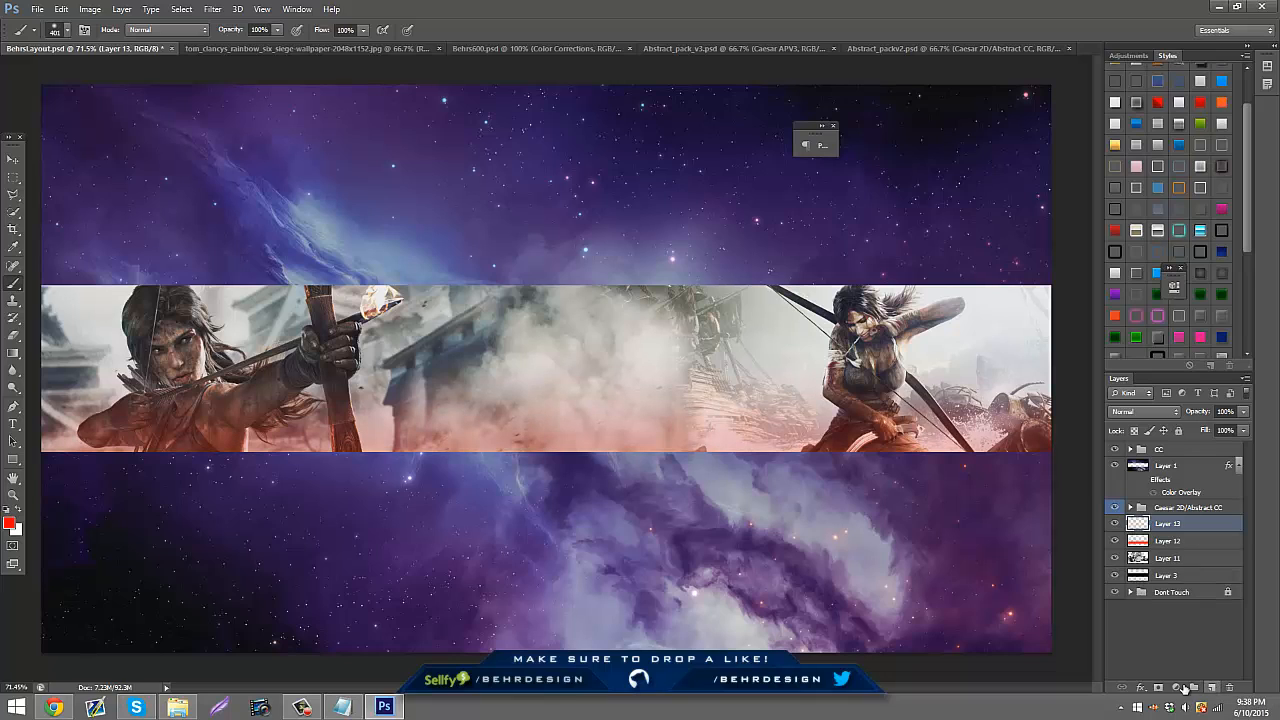
click(16, 511)
click(13, 300)
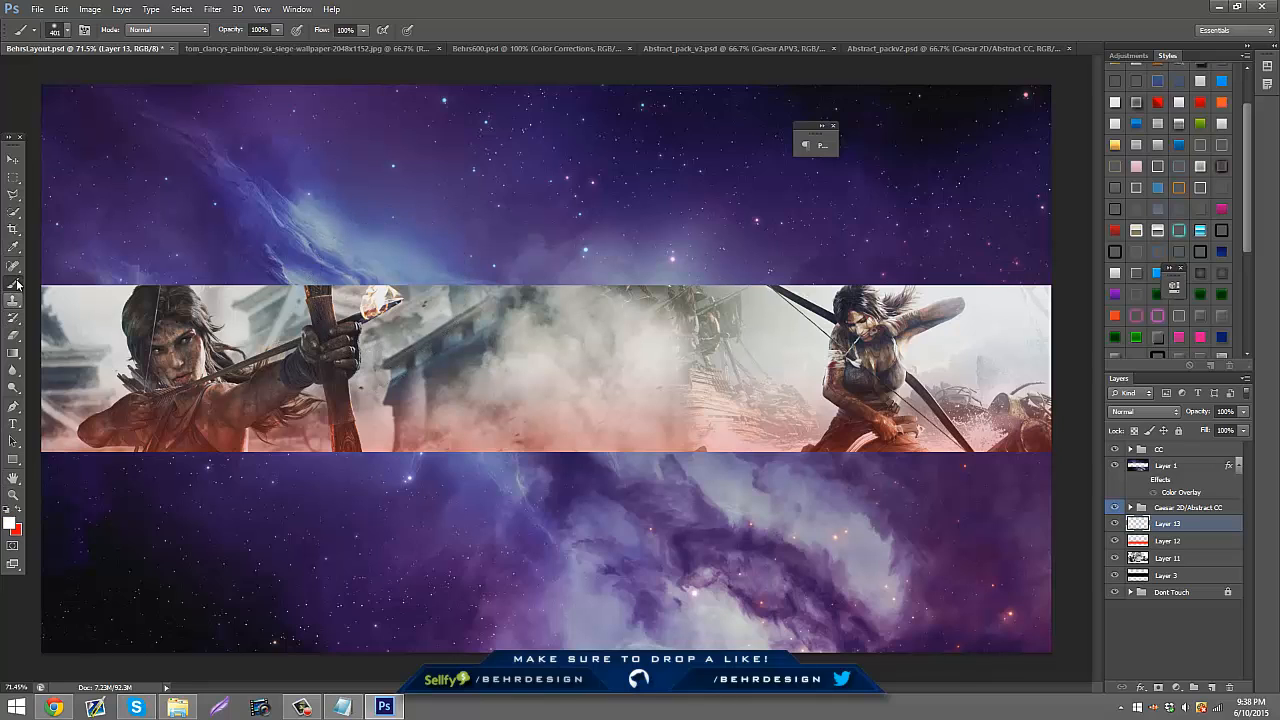
click(19, 510)
click(10, 521)
click(383, 310)
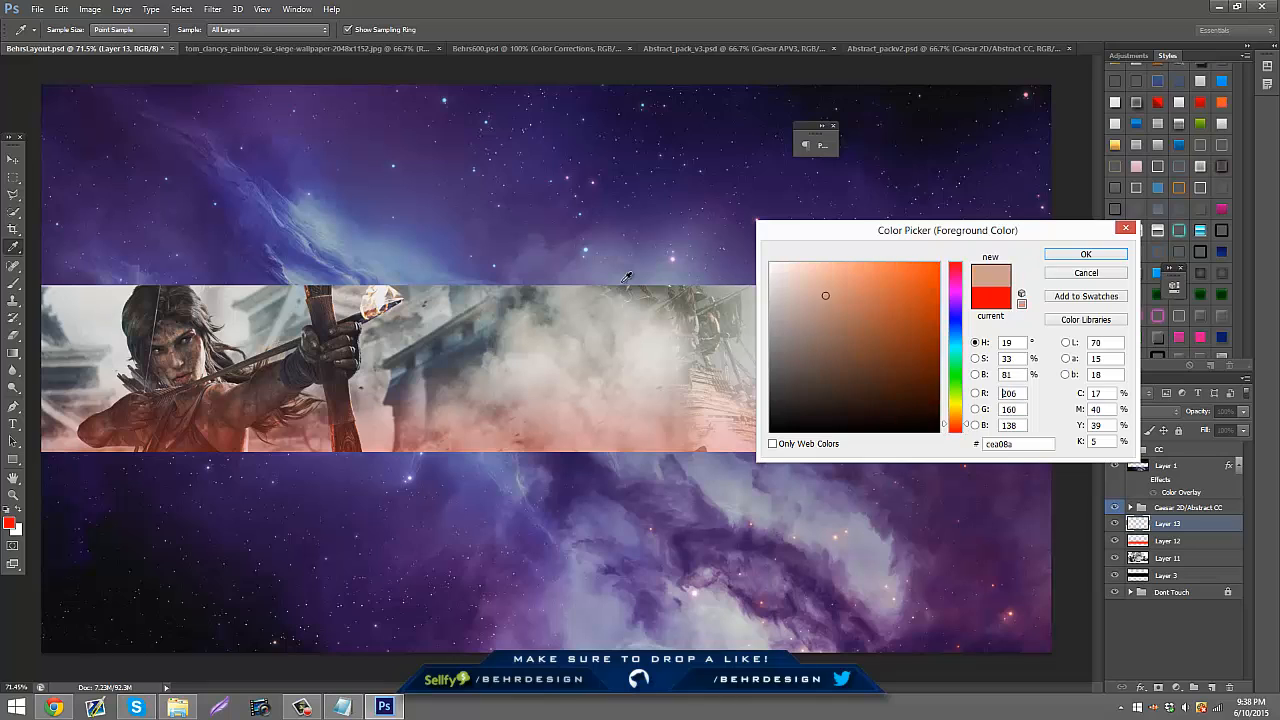
drag(894, 337, 1065, 229)
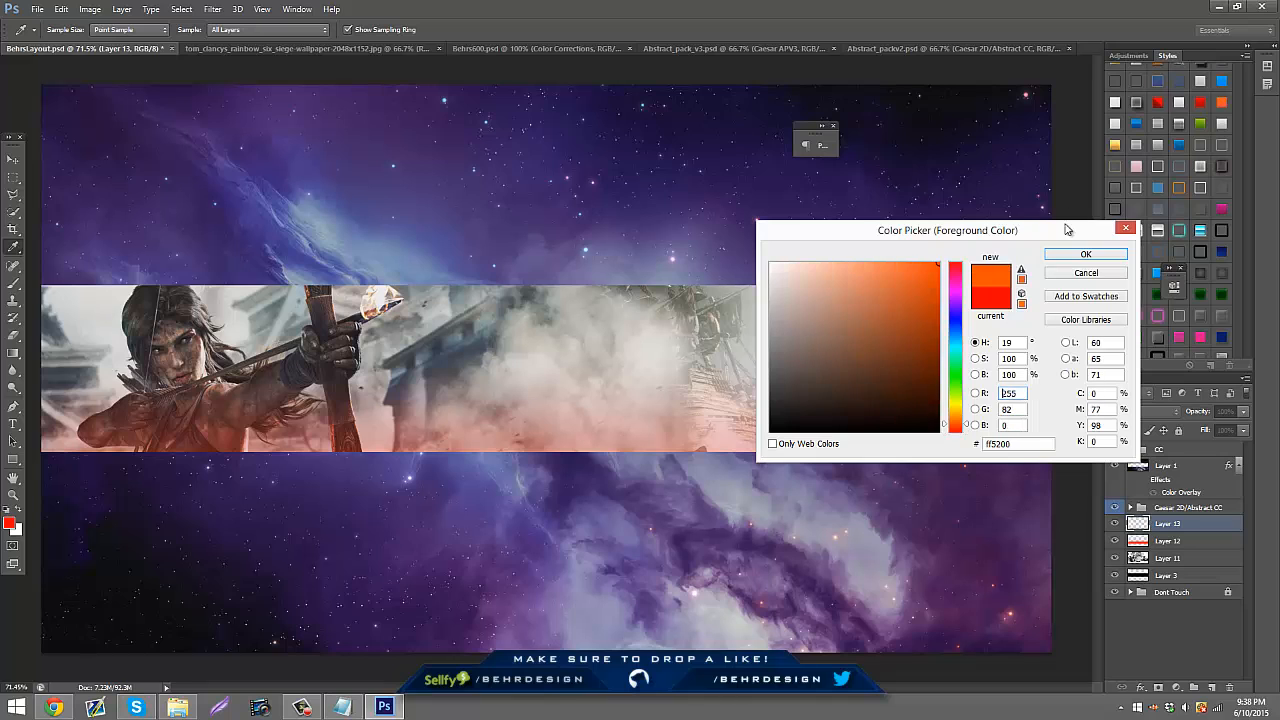
click(951, 414)
click(1083, 262)
key(b)
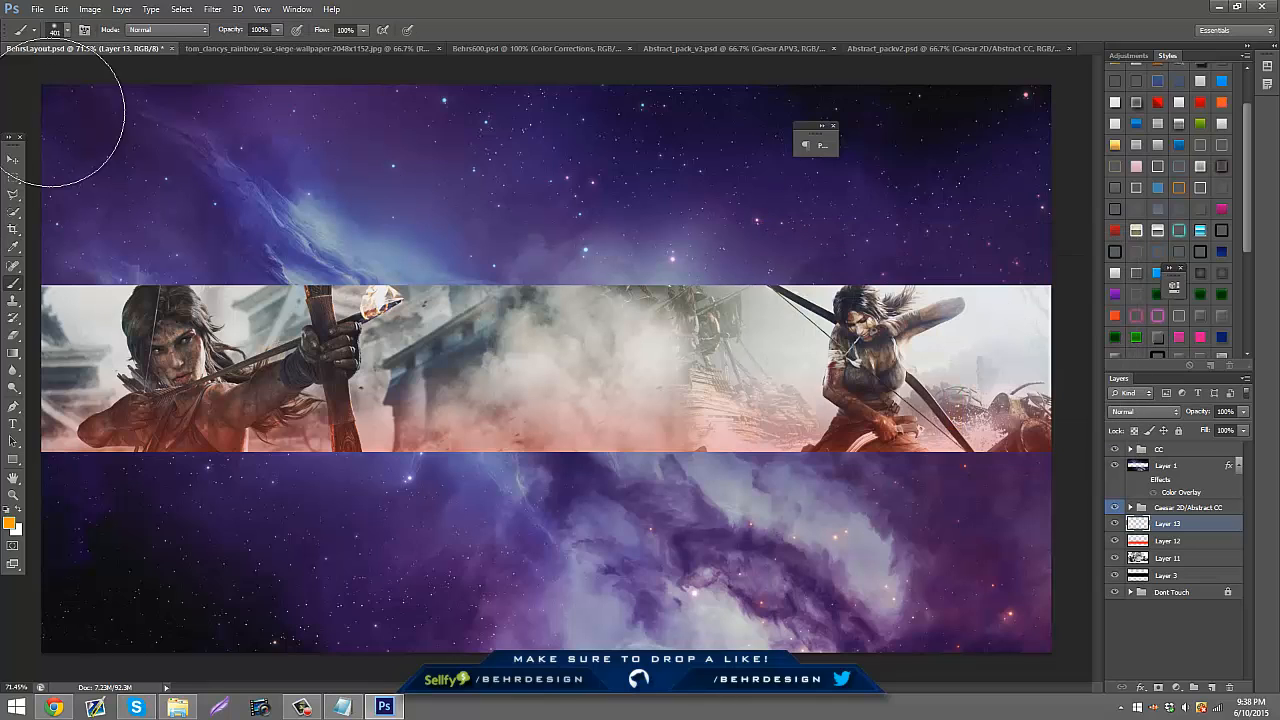
- Paint orange over the burning arrow tip with a 77 px soft brush and set the layer's blend mode to Soft Light
click(60, 30)
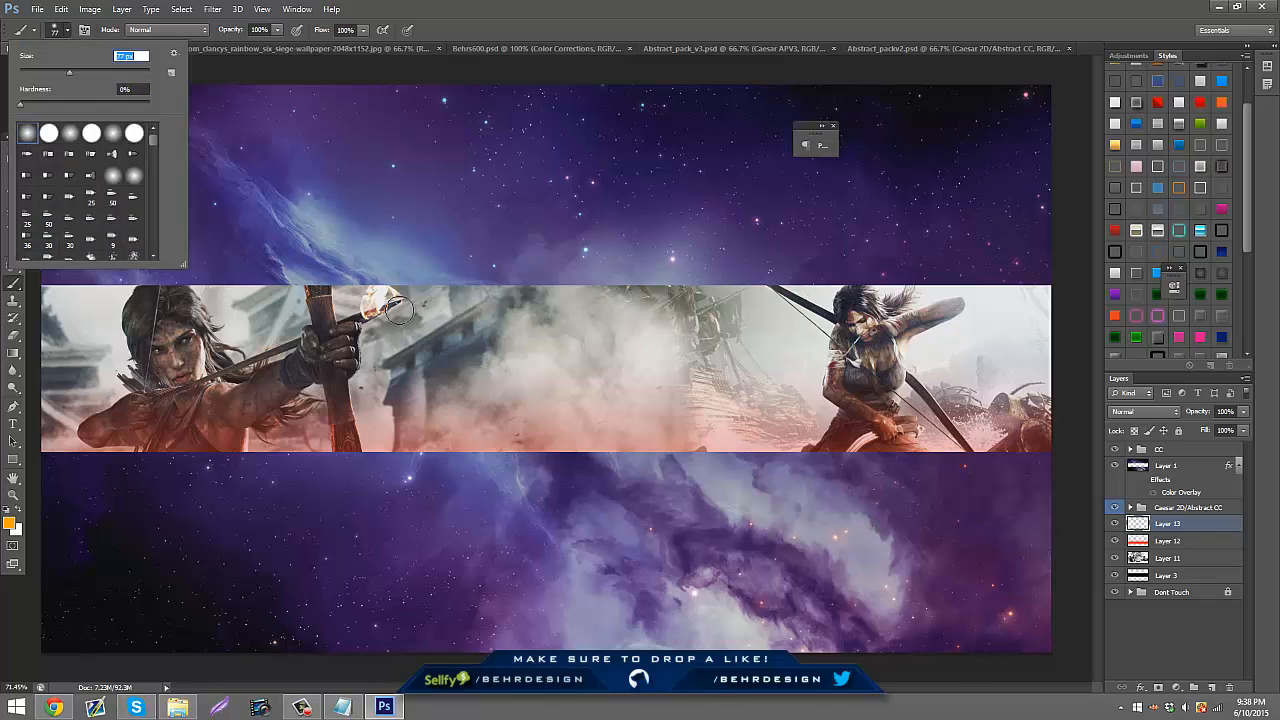
mouse_move(371, 305)
mouse_down()
mouse_move(382, 296)
mouse_move(373, 303)
mouse_up()
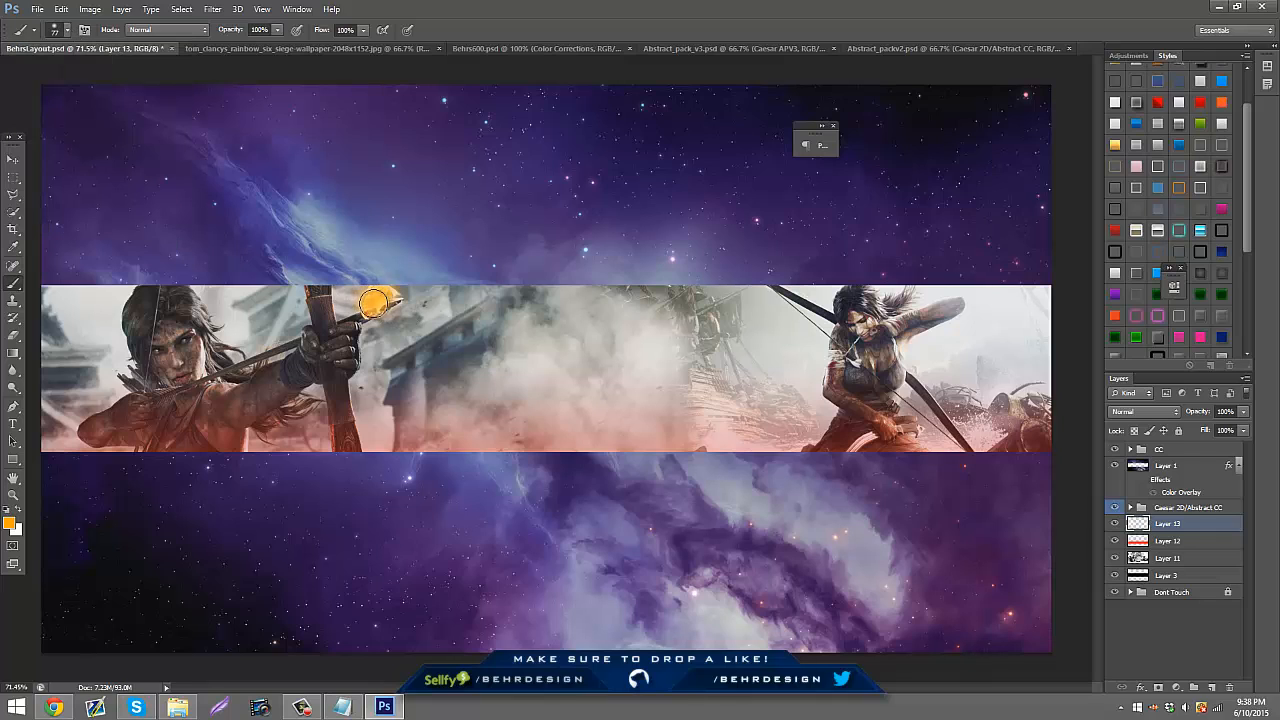
click(1160, 413)
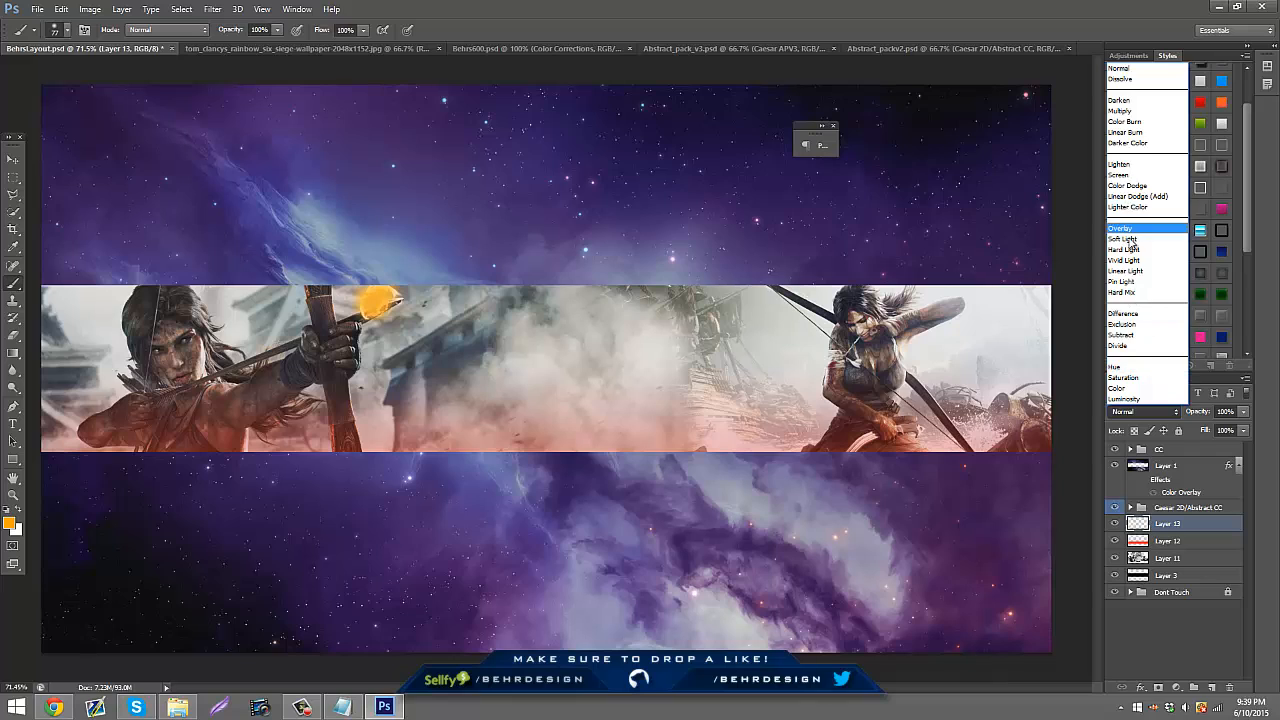
click(1130, 228)
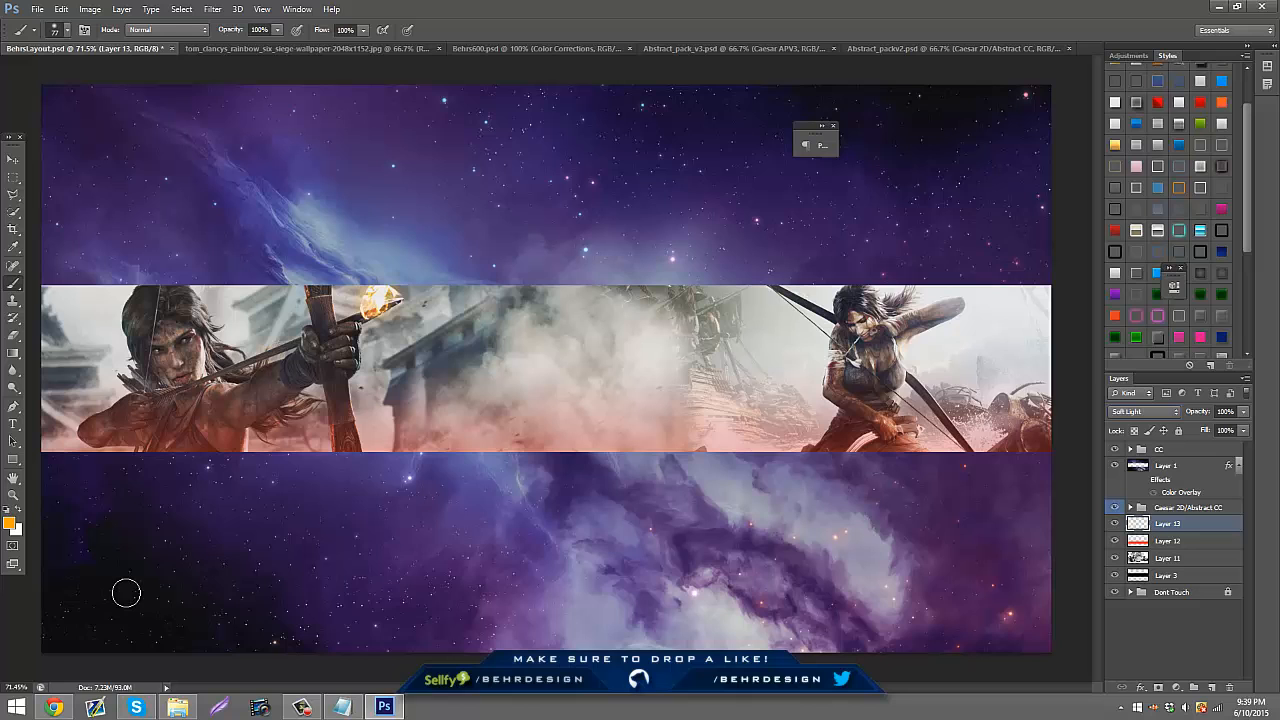
- Switch to Chrome to examine the finished reference banner on the Gyazo page and return to Photoshop
click(54, 707)
click(205, 8)
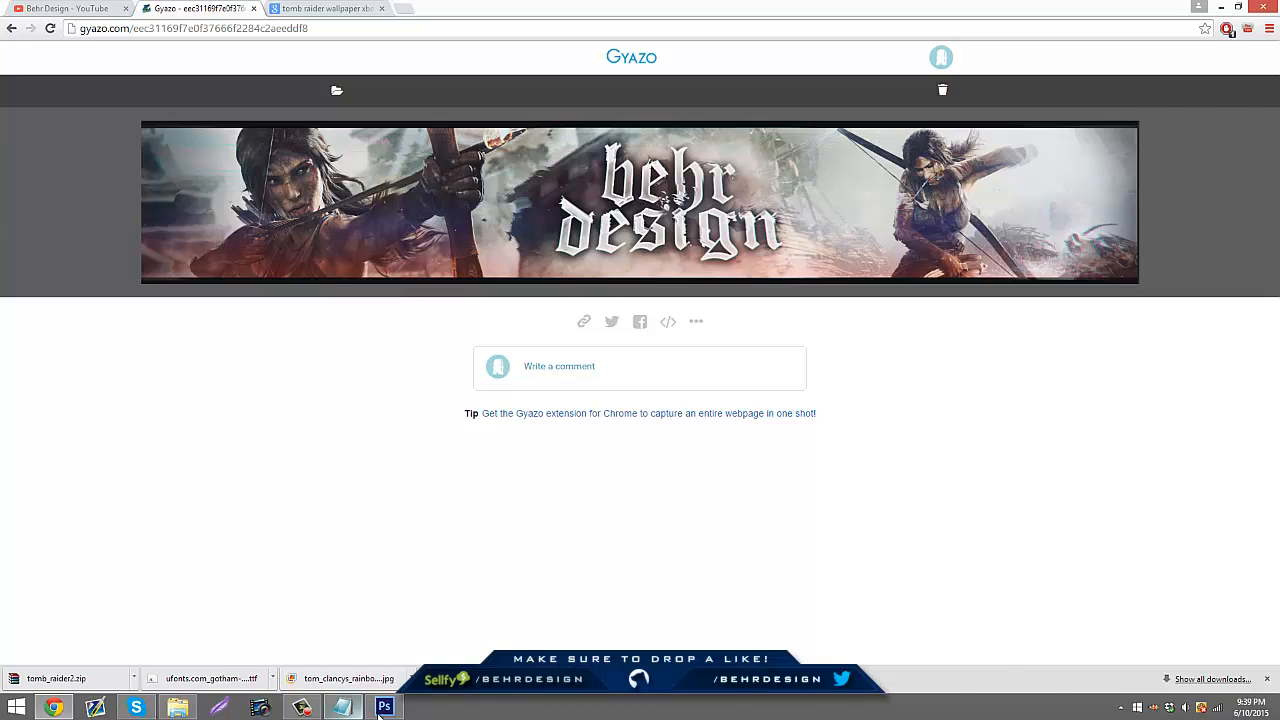
click(385, 708)
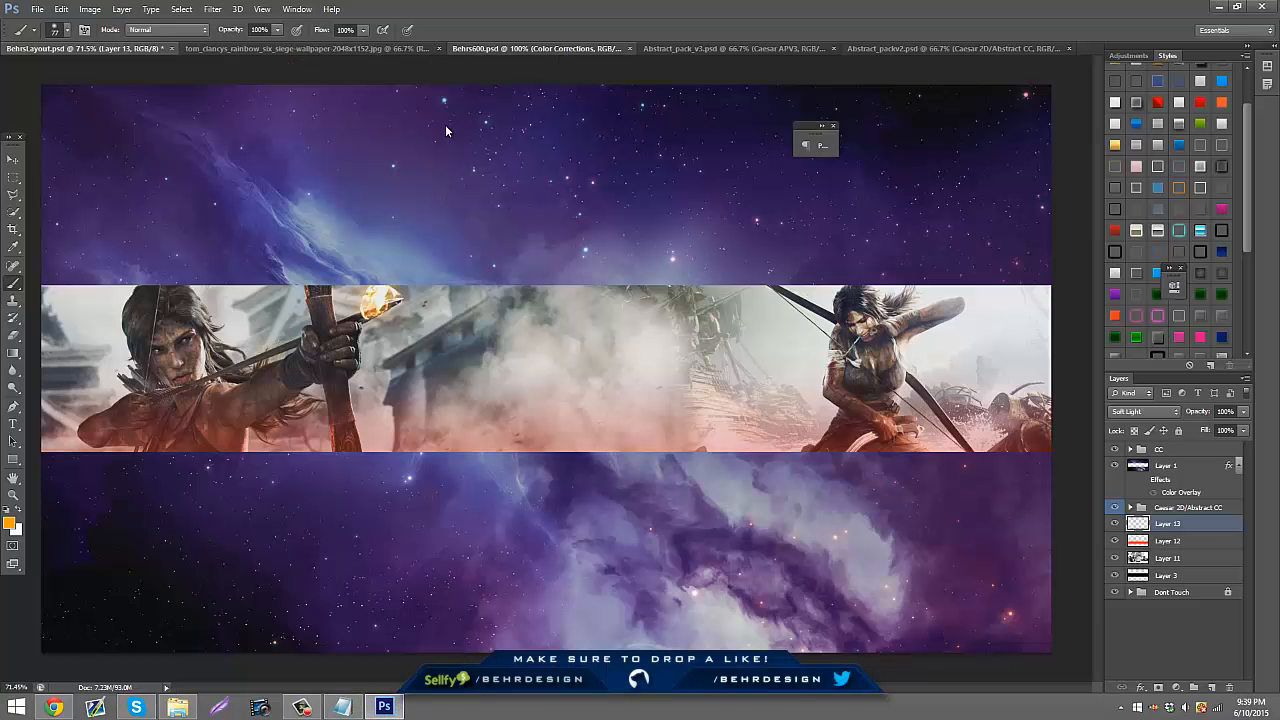
- In Behrs600.psd, expand and show the Tech Wallpapers group and show its Droid DNA wallpaper layer
click(566, 52)
key(v)
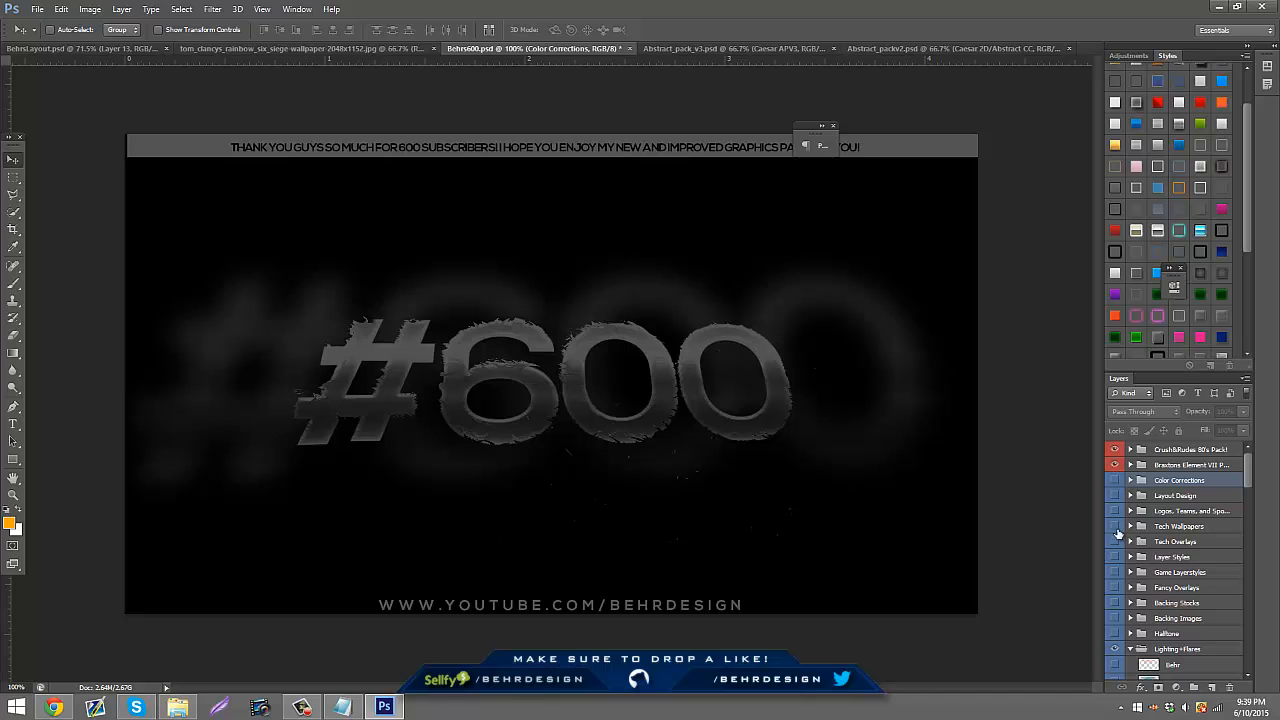
click(1130, 526)
click(1113, 527)
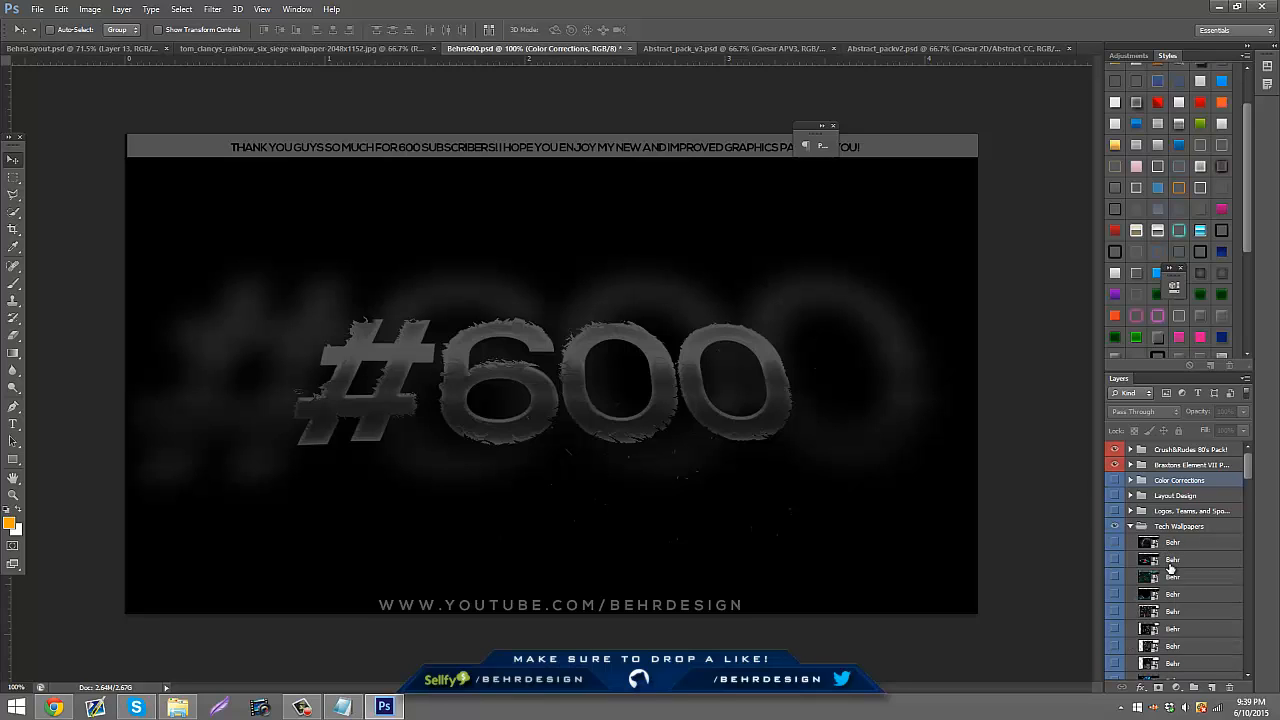
click(1175, 560)
click(1117, 562)
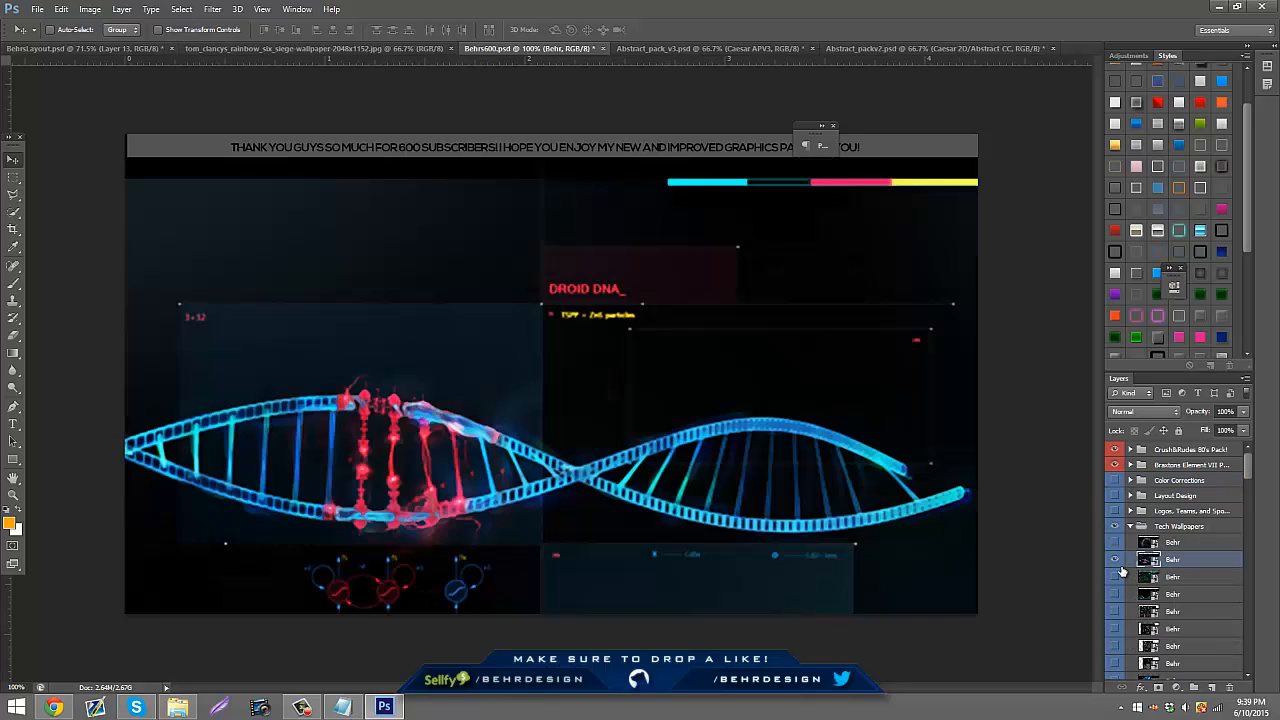
- Copy the Droid DNA layer into BehrsLayout.psd, place it over the left archer and set its blend mode to Screen
drag(336, 294, 578, 492)
drag(372, 348, 375, 423)
click(1147, 412)
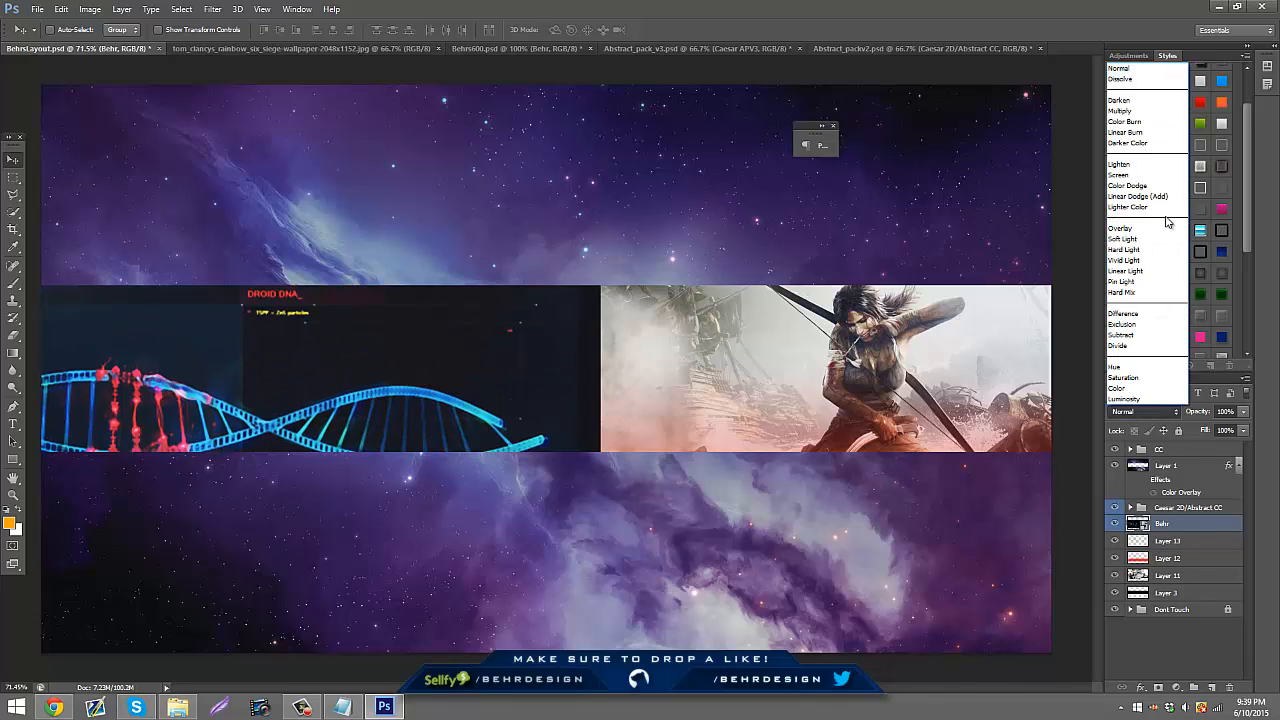
click(1140, 169)
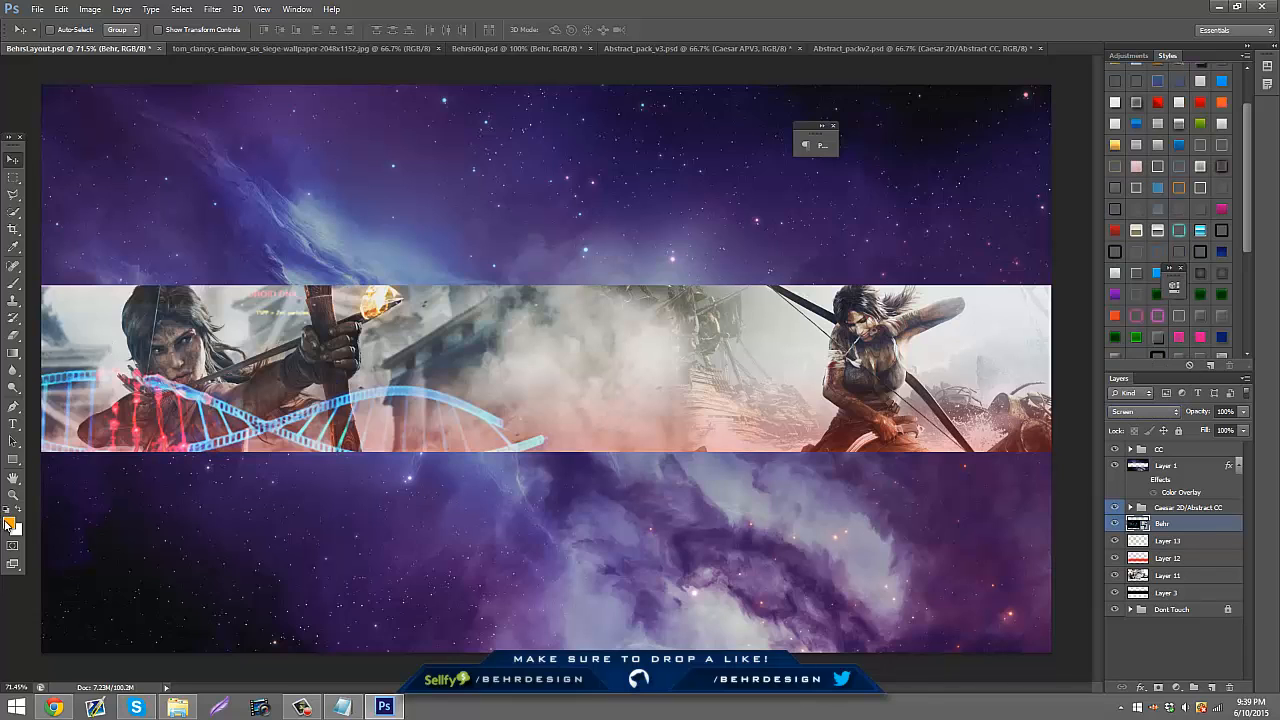
- Rasterize the Droid DNA layer, erase it over the left archer and along its hard edges, and lower its opacity to 26%
click(13, 495)
drag(187, 324, 69, 375)
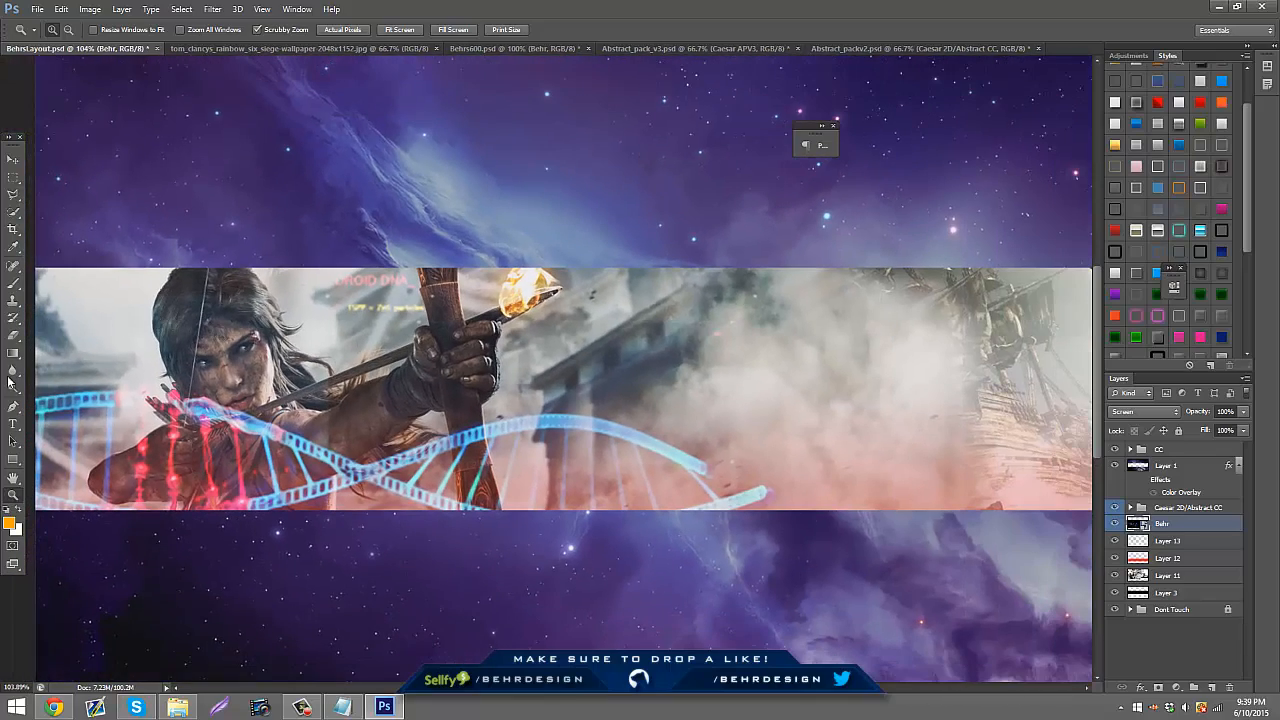
click(12, 333)
click(214, 417)
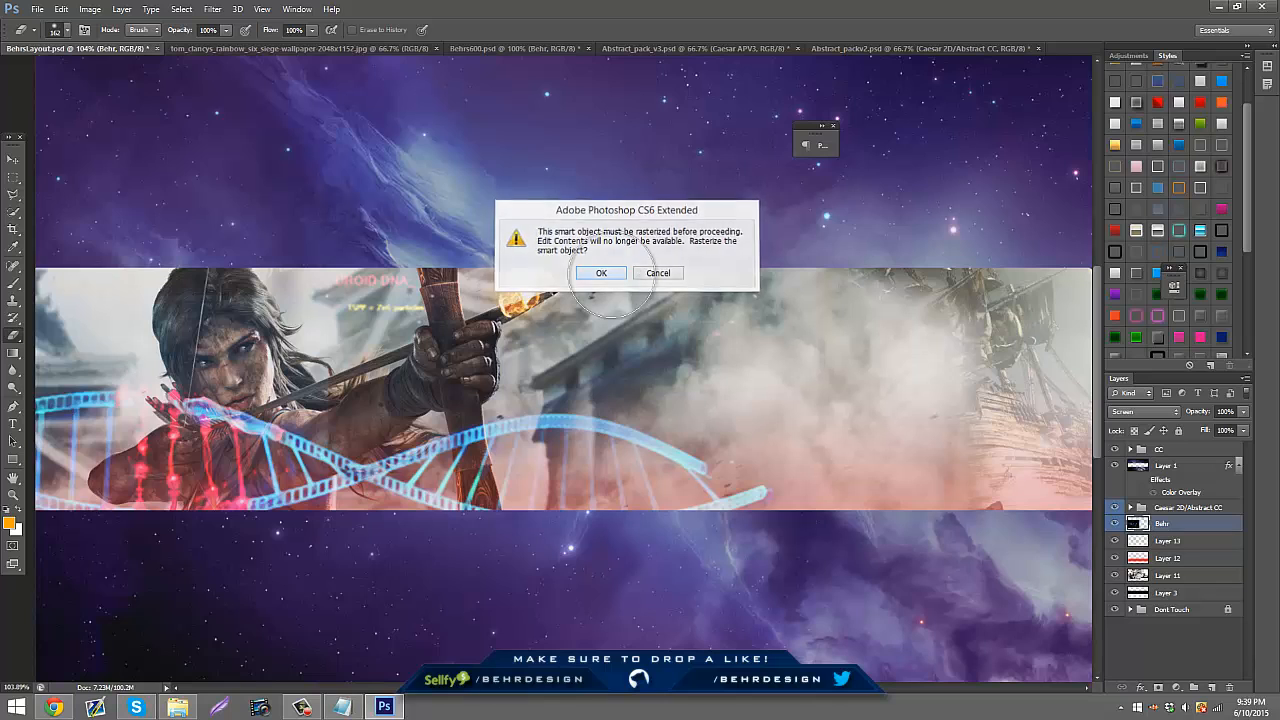
key(Return)
mouse_move(205, 370)
mouse_down()
mouse_move(164, 493)
mouse_move(175, 471)
mouse_move(303, 498)
mouse_move(371, 410)
mouse_move(596, 370)
mouse_move(716, 439)
mouse_move(542, 508)
mouse_move(475, 475)
mouse_up()
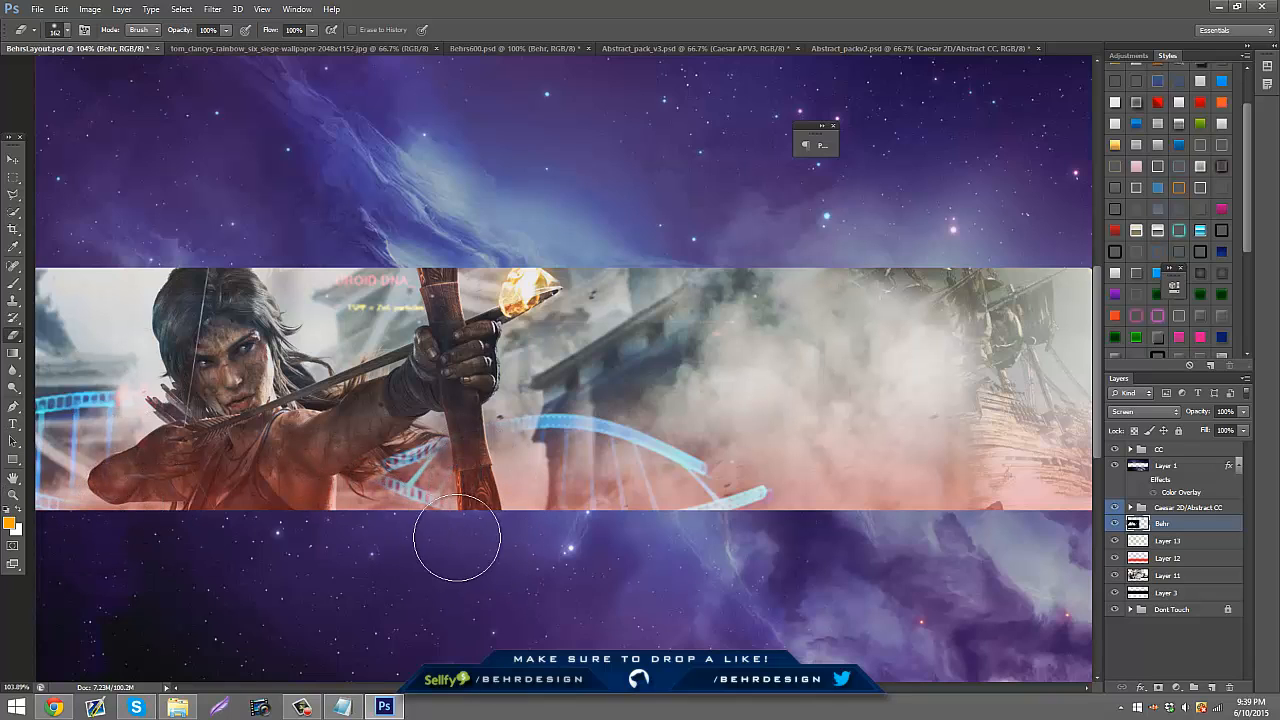
drag(748, 463, 665, 410)
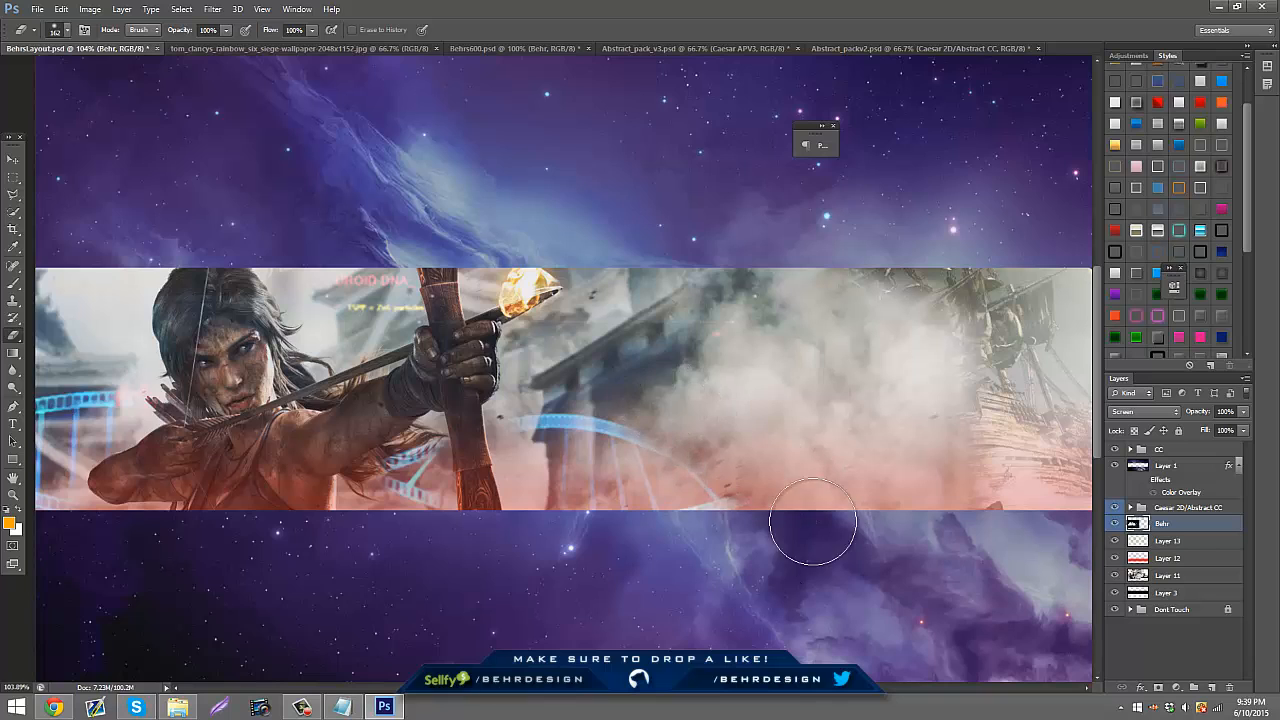
mouse_move(70, 335)
mouse_down()
mouse_move(75, 360)
mouse_move(131, 346)
mouse_up()
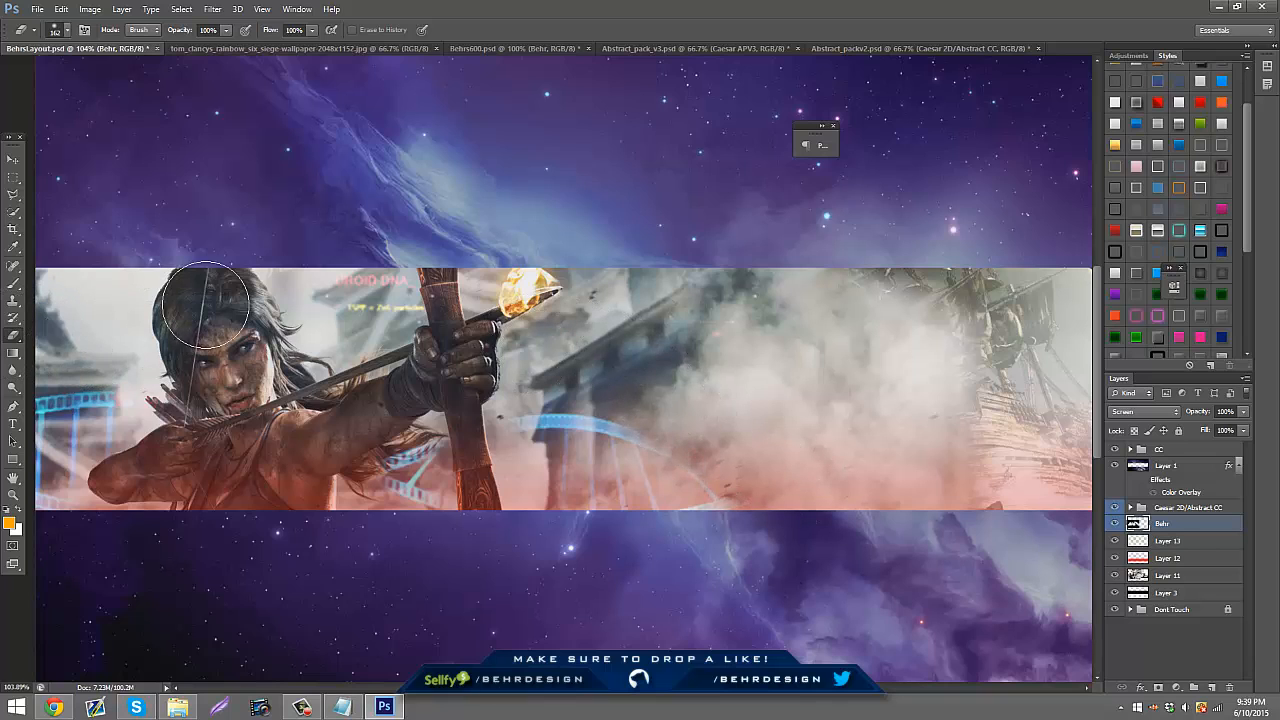
click(1242, 411)
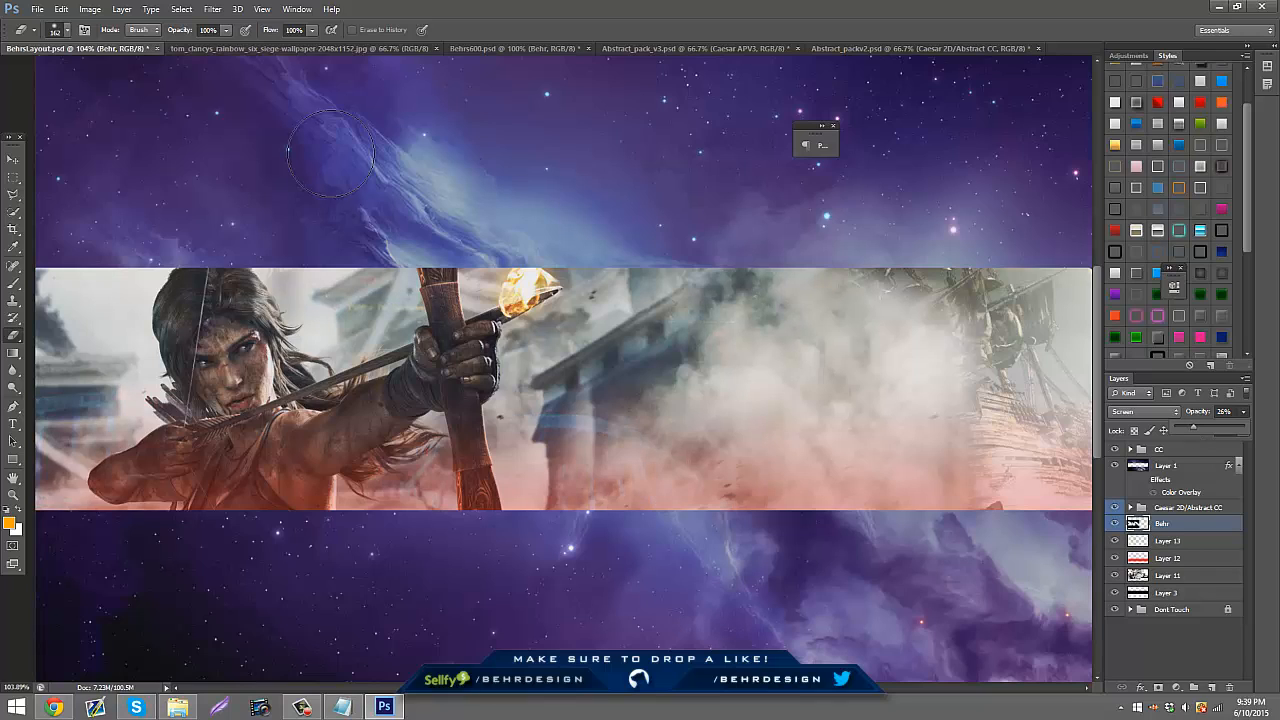
- In Behrs600.psd, hide the Droid DNA wallpaper and show and select the skull globe wallpaper above it
click(556, 47)
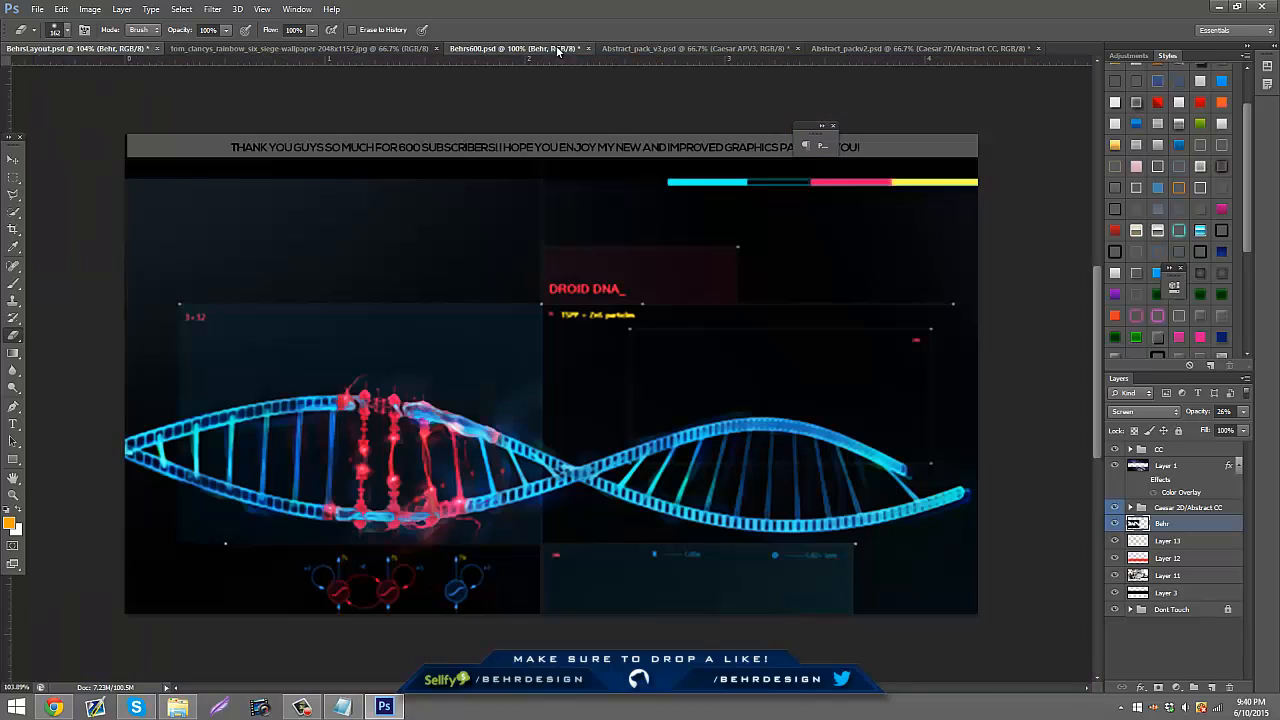
click(1115, 559)
click(1115, 542)
click(1150, 542)
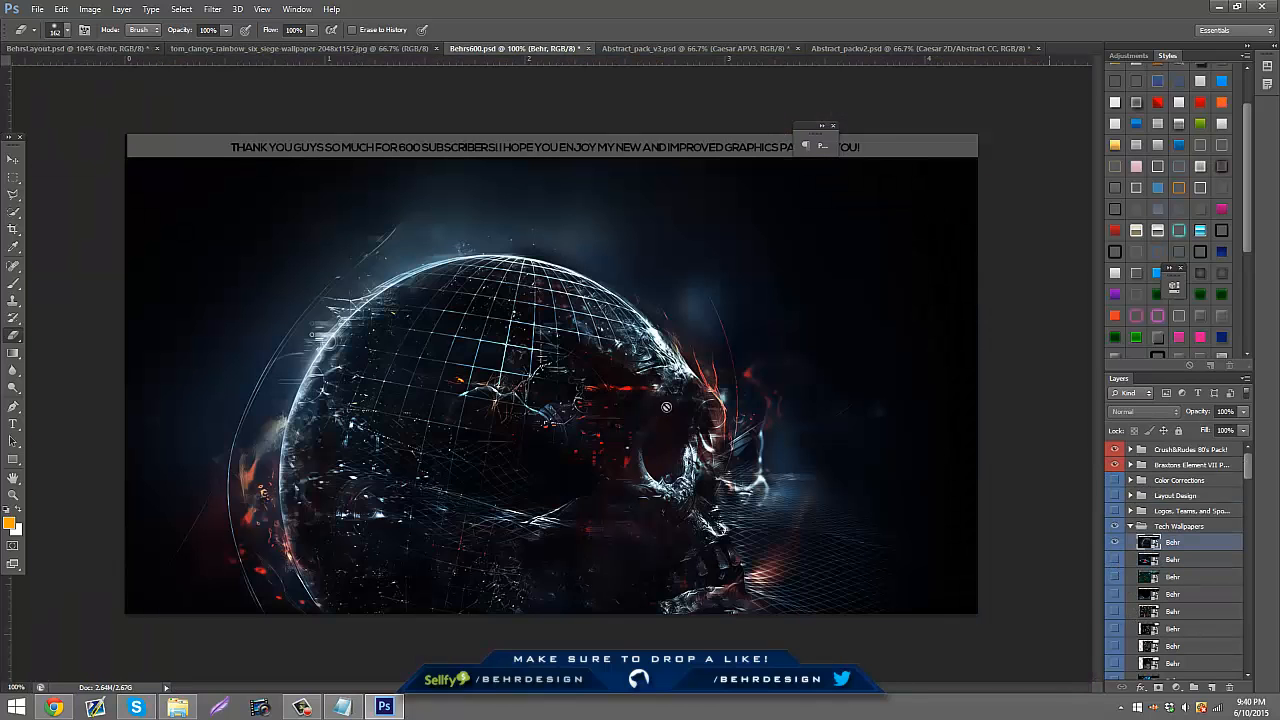
- Copy the skull globe layer into BehrsLayout.psd, blend it with Screen and position it over the right archer
click(11, 162)
drag(383, 250, 566, 543)
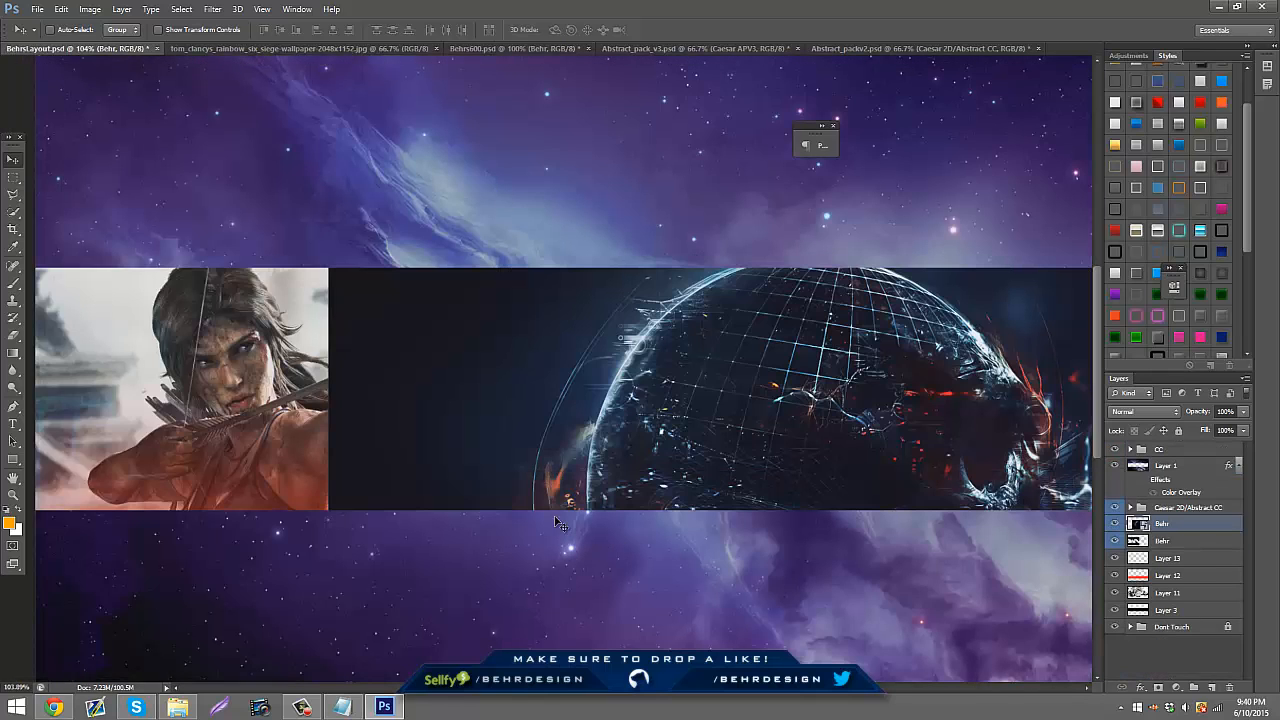
drag(620, 337, 965, 340)
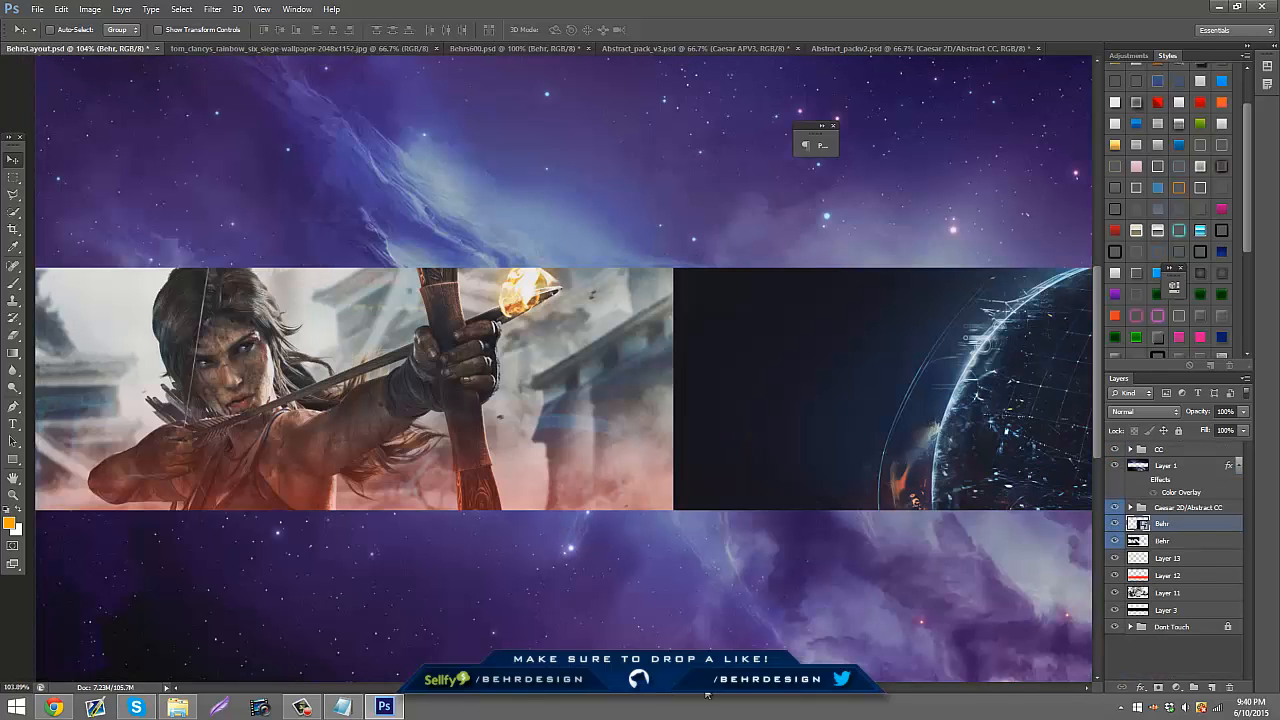
drag(705, 689, 888, 689)
click(1141, 411)
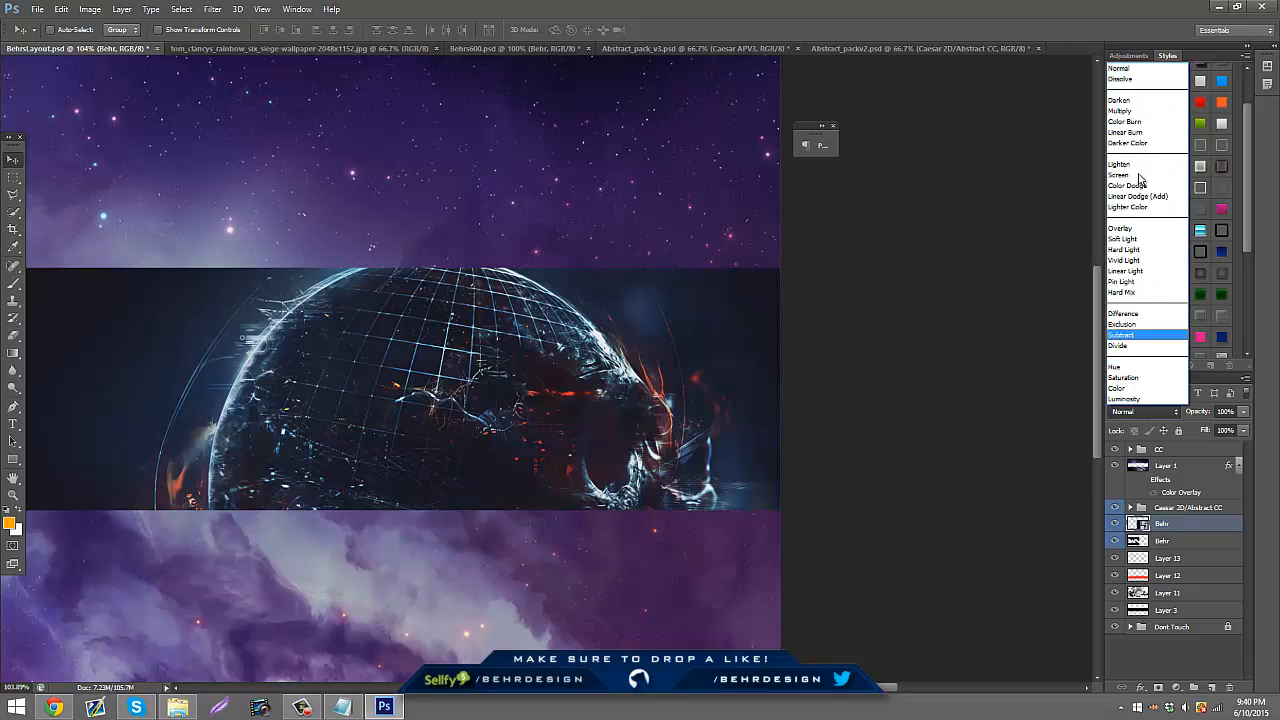
click(1132, 175)
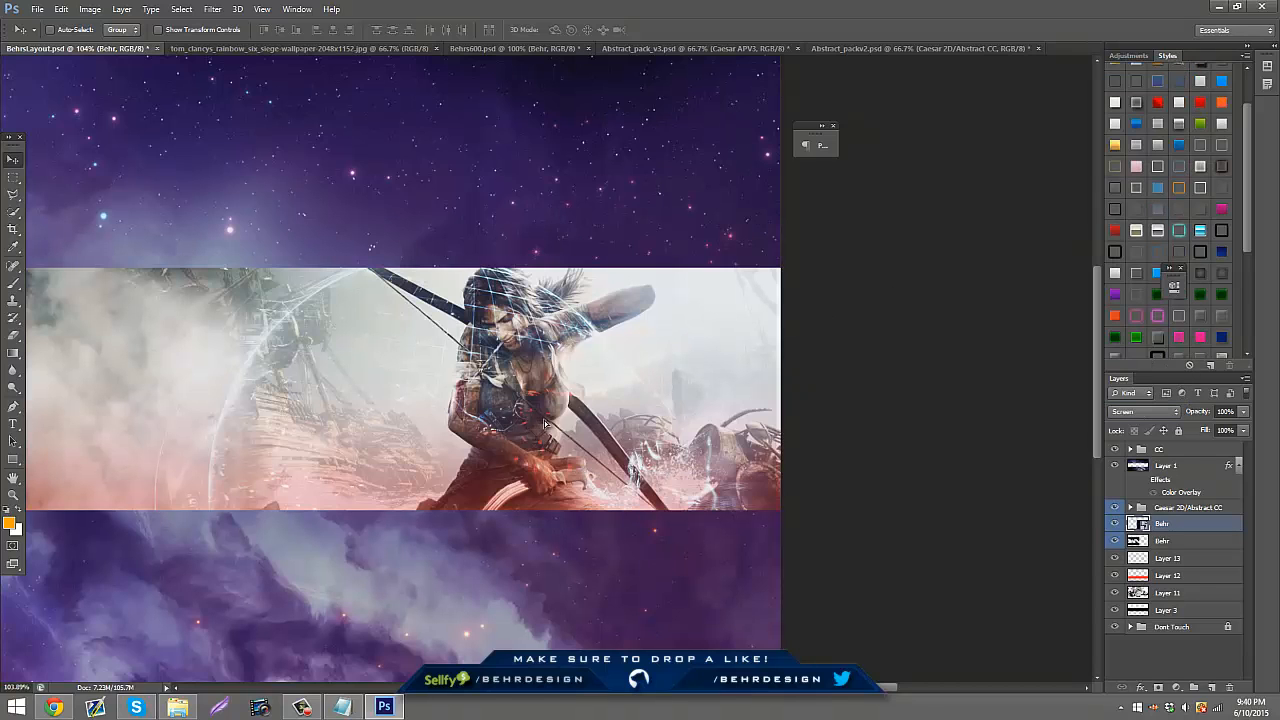
drag(544, 420, 552, 424)
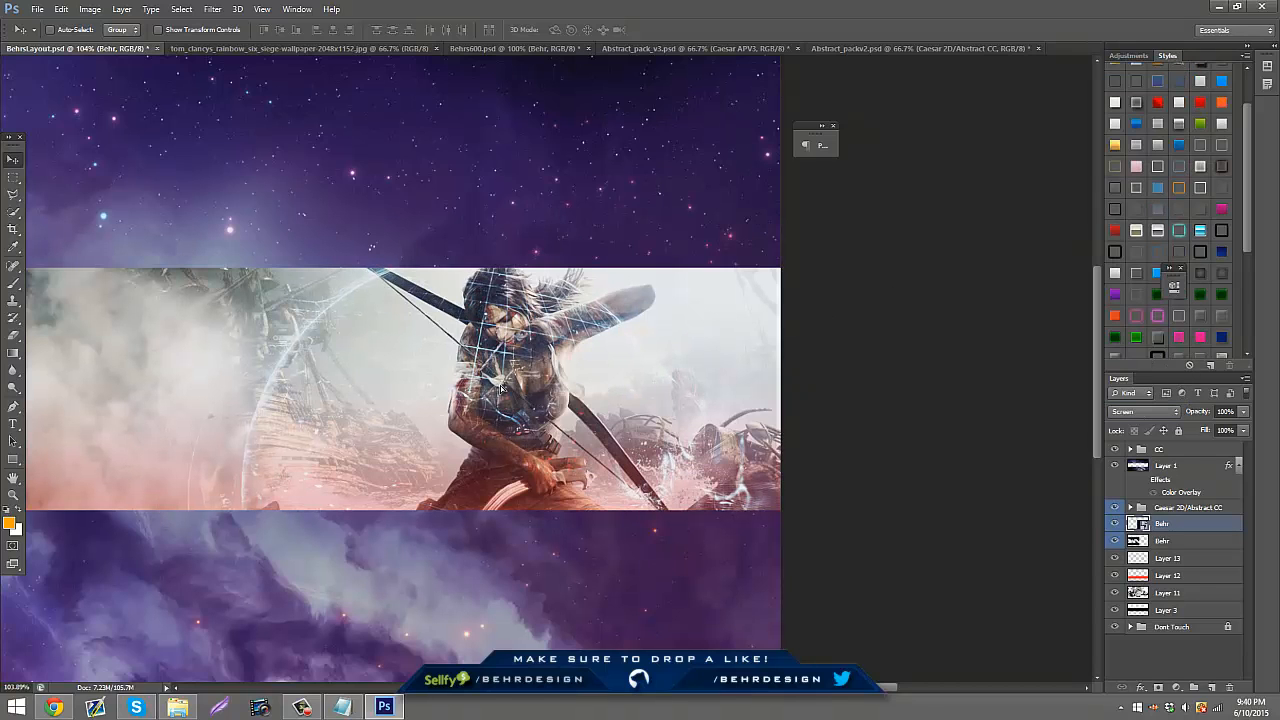
drag(501, 388, 499, 387)
- Rasterize the skull globe layer and erase it over the right archer and along its hard edges
click(13, 336)
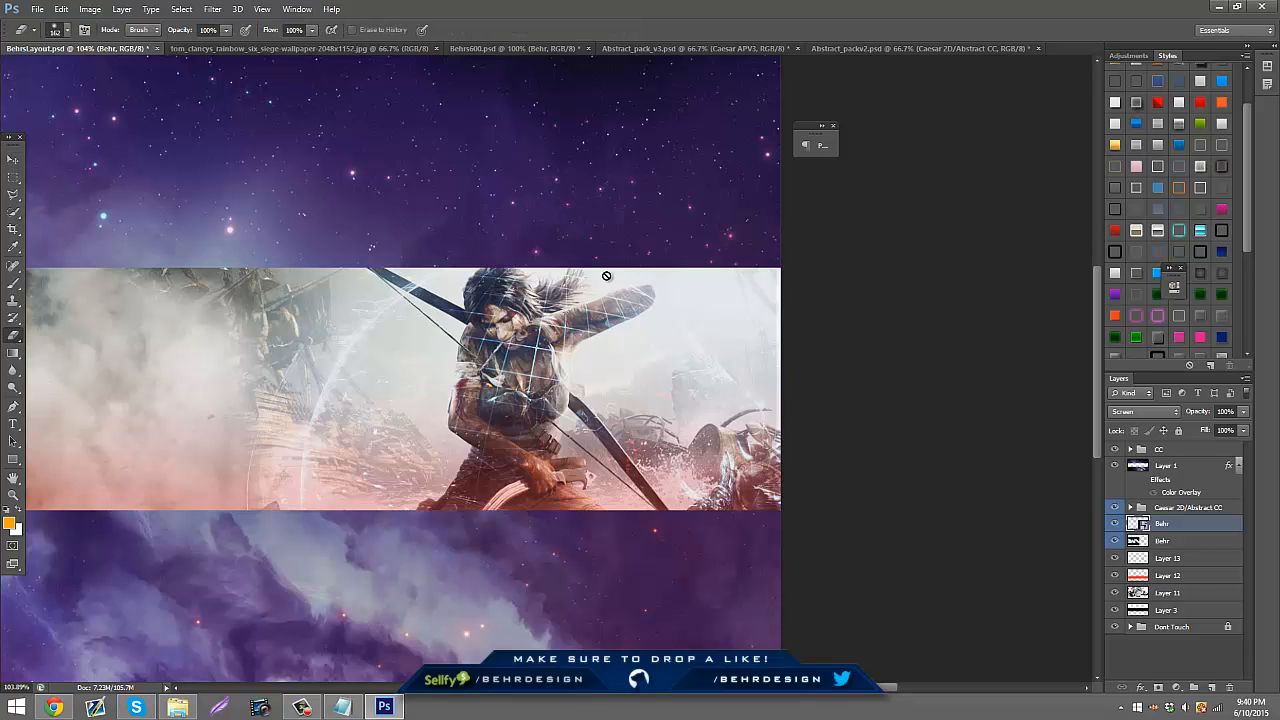
click(537, 290)
click(605, 273)
mouse_move(497, 365)
mouse_down()
mouse_move(488, 404)
mouse_move(587, 310)
mouse_move(647, 297)
mouse_move(547, 368)
mouse_move(513, 445)
mouse_up()
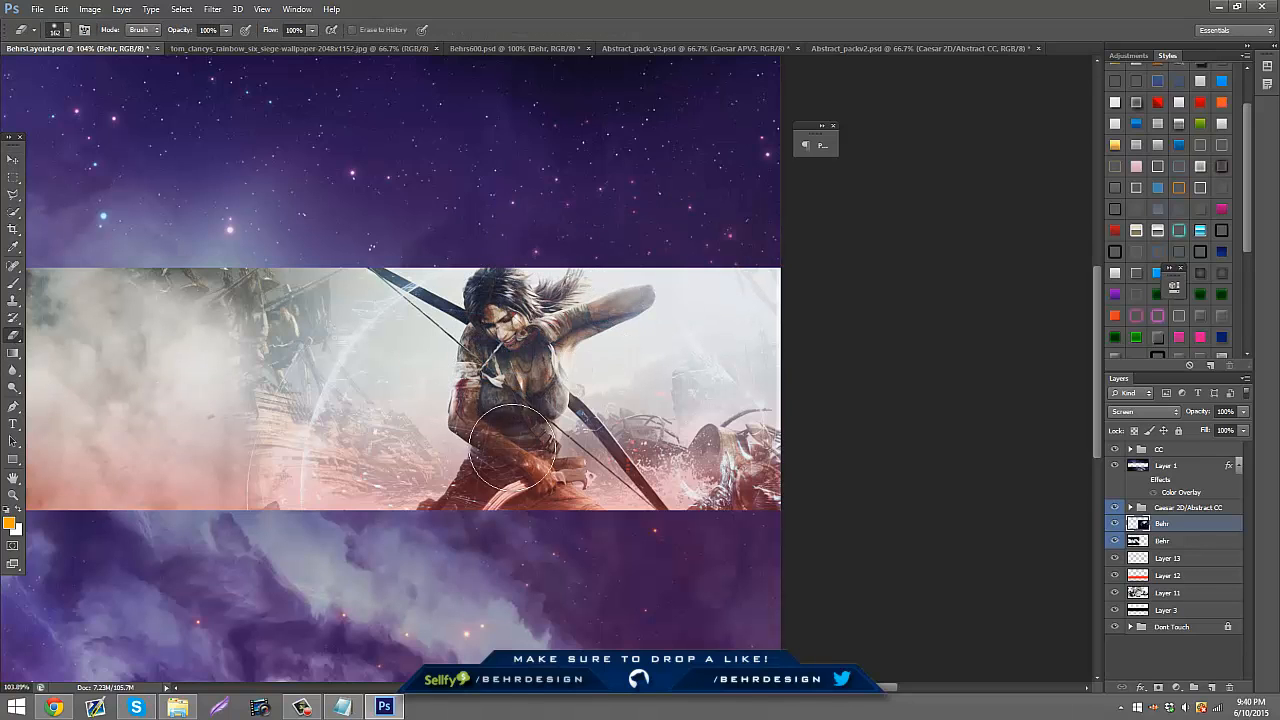
click(706, 489)
mouse_move(372, 254)
mouse_down()
mouse_move(220, 490)
mouse_move(288, 492)
mouse_move(325, 518)
mouse_up()
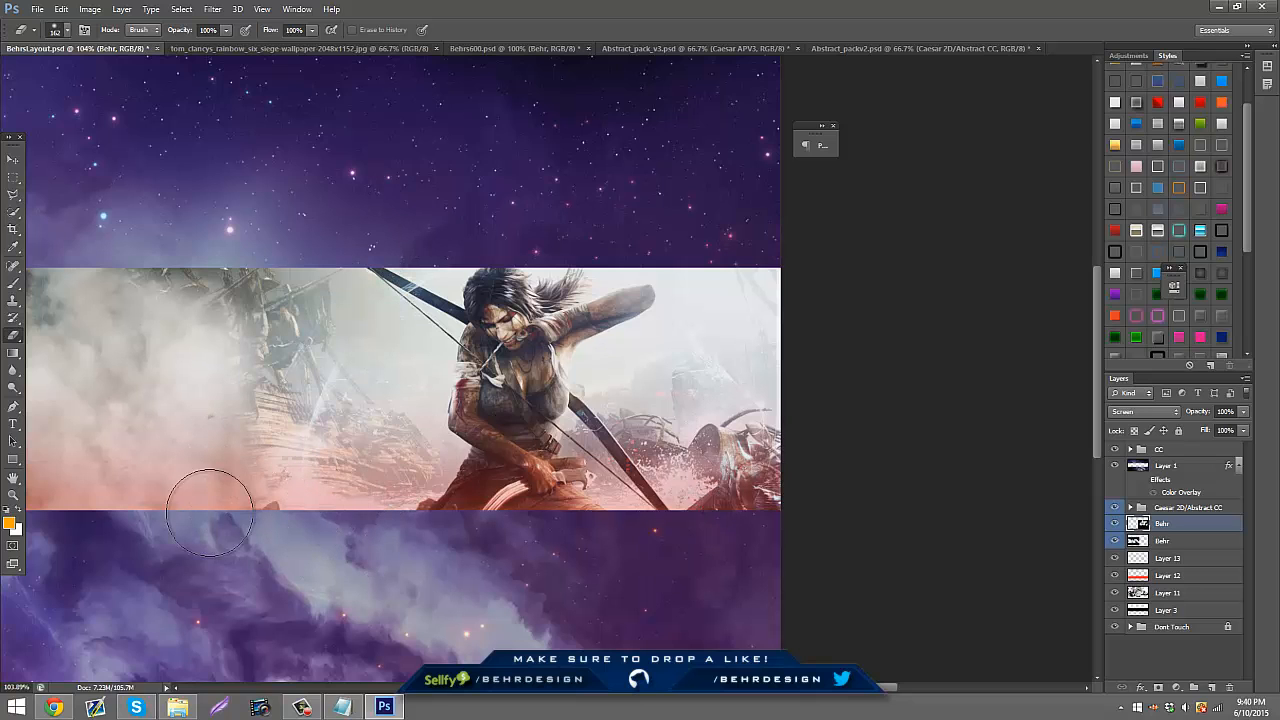
click(13, 494)
drag(474, 388, 320, 388)
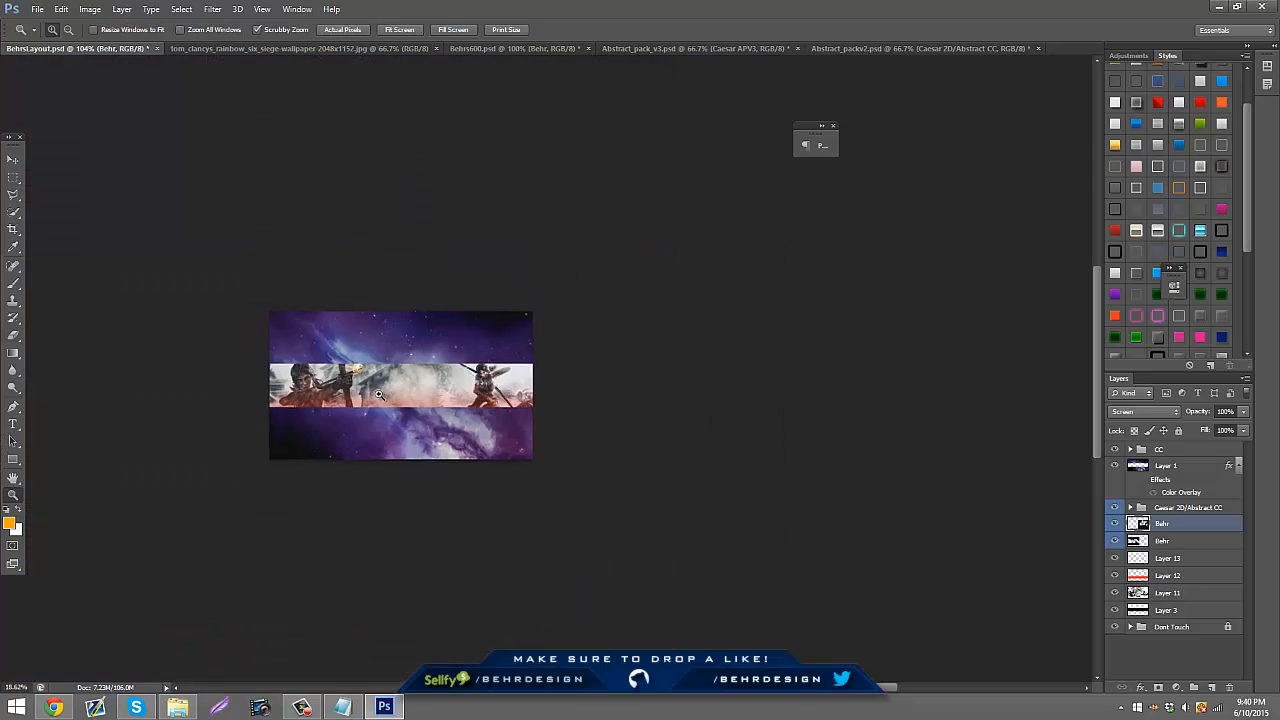
drag(531, 317, 615, 359)
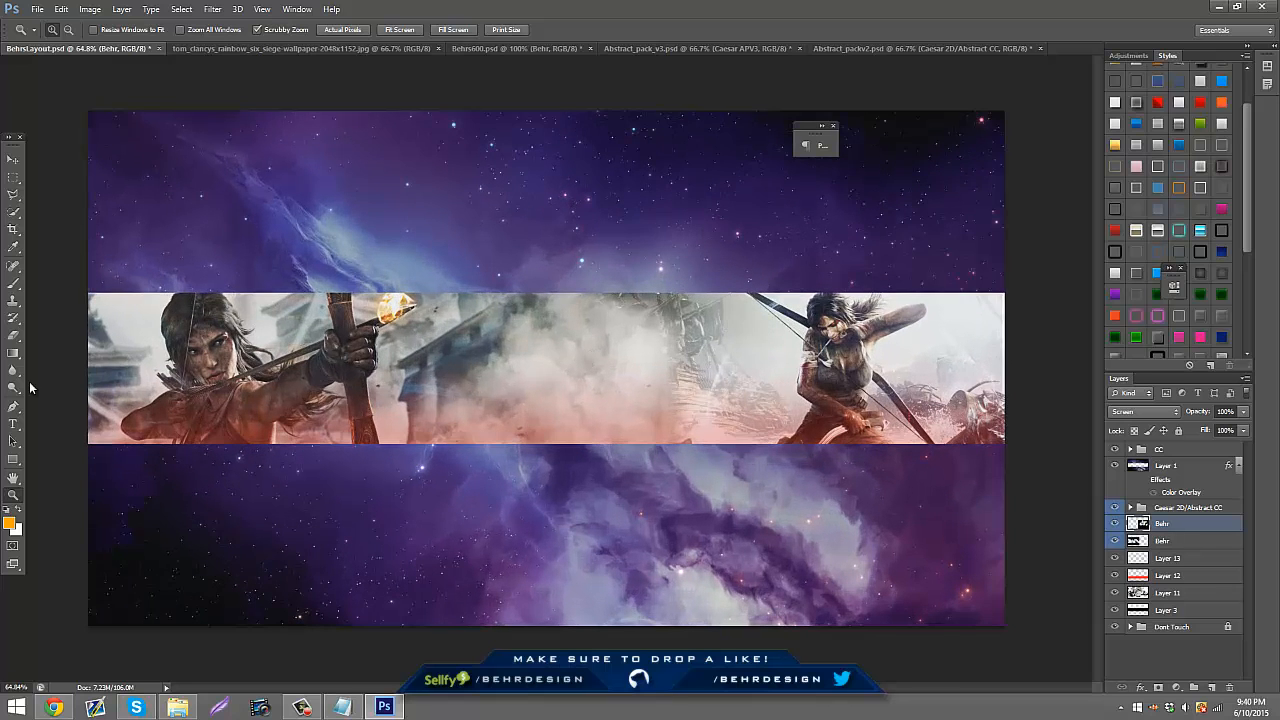
click(14, 335)
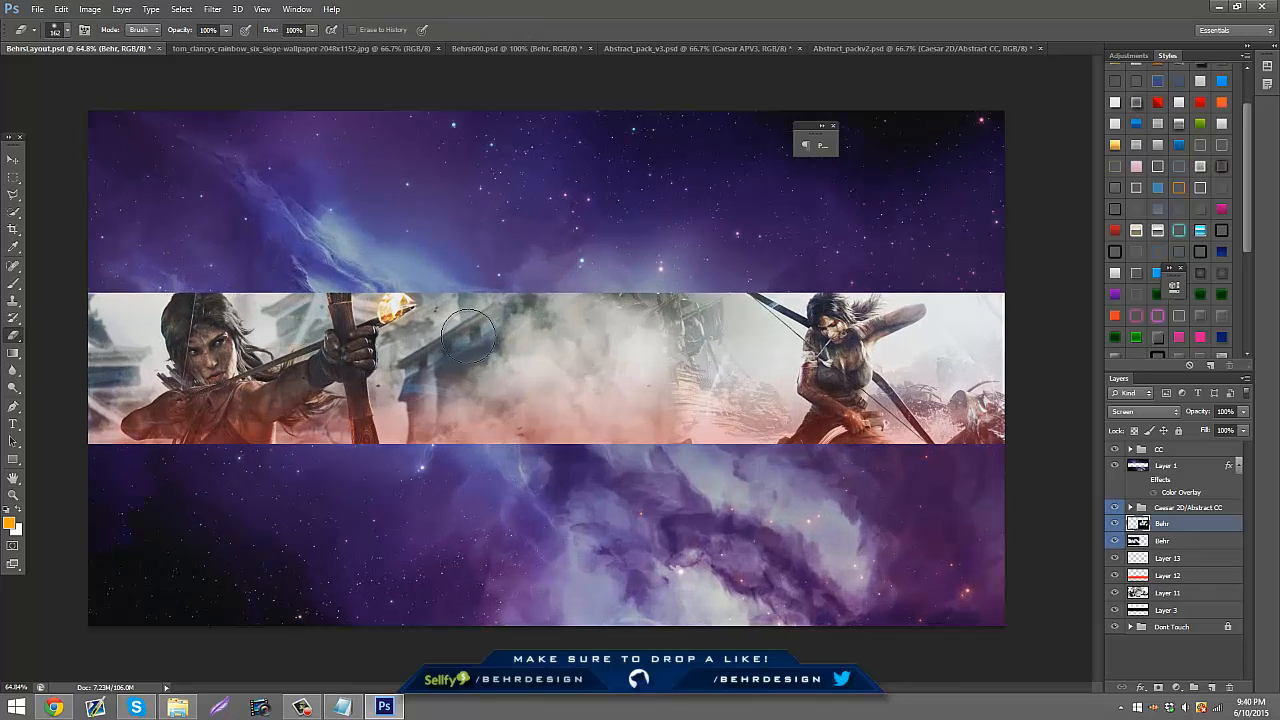
- Above the Caesar 2D/Abstract CC group, draw black rectangle bars along the lower and upper edges of the layout strip, the upper about 2490 × 166 px
click(1180, 543)
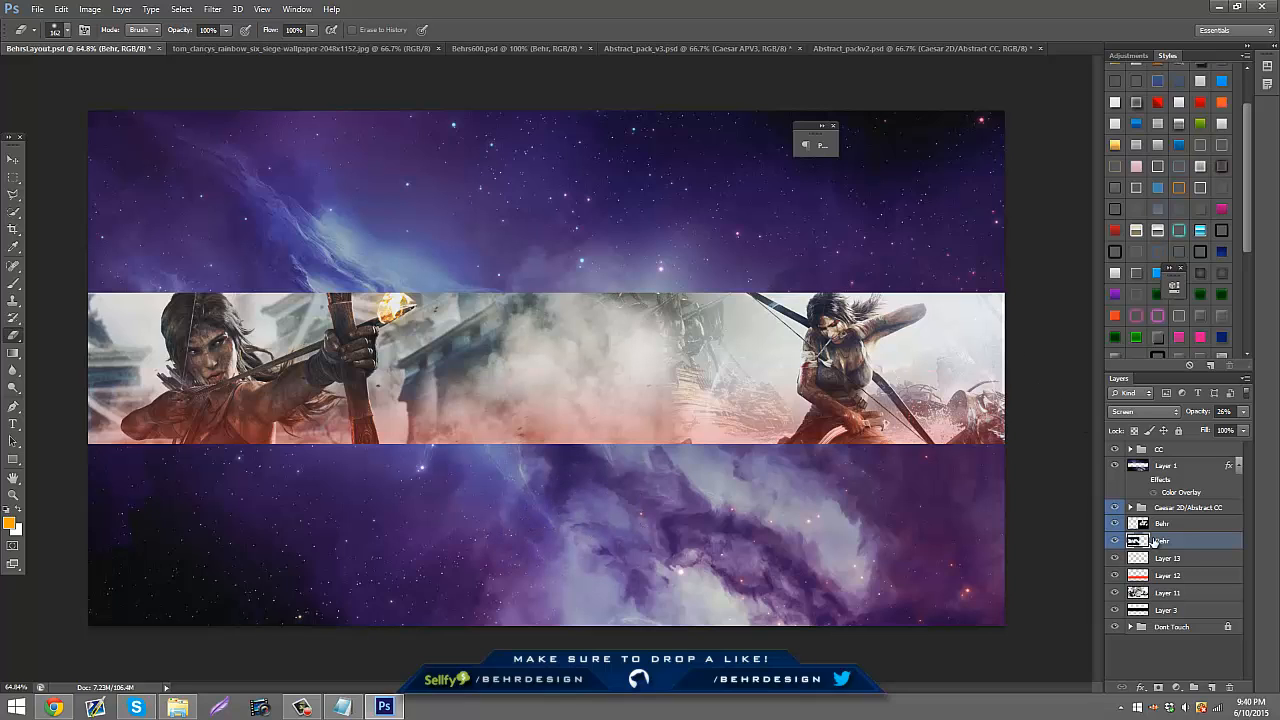
click(1175, 508)
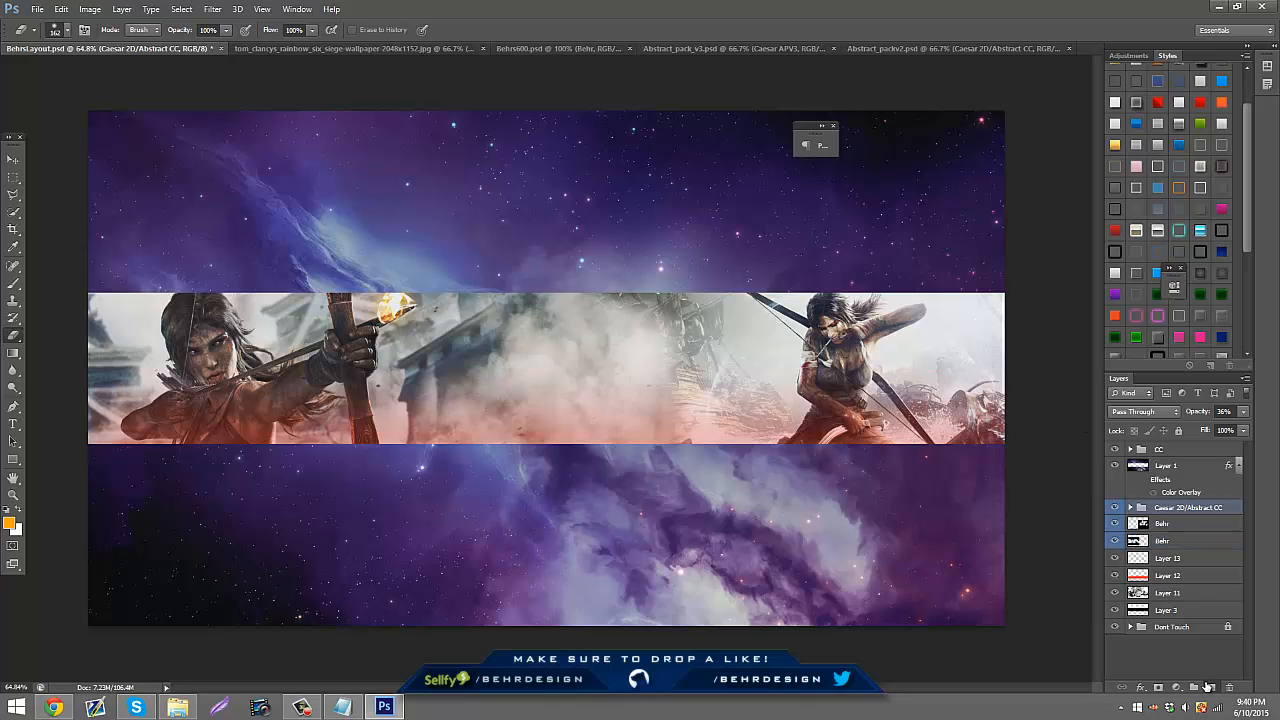
click(1208, 686)
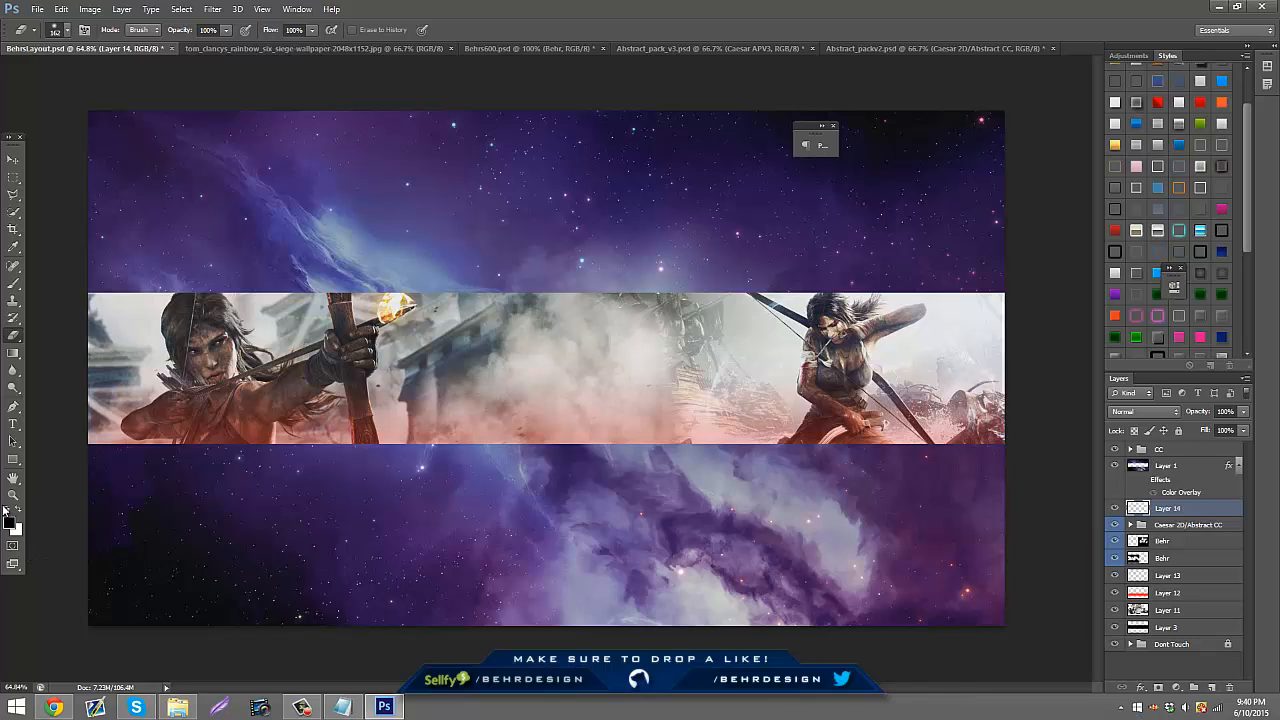
click(12, 459)
drag(77, 462, 1276, 438)
drag(1060, 226, 8, 296)
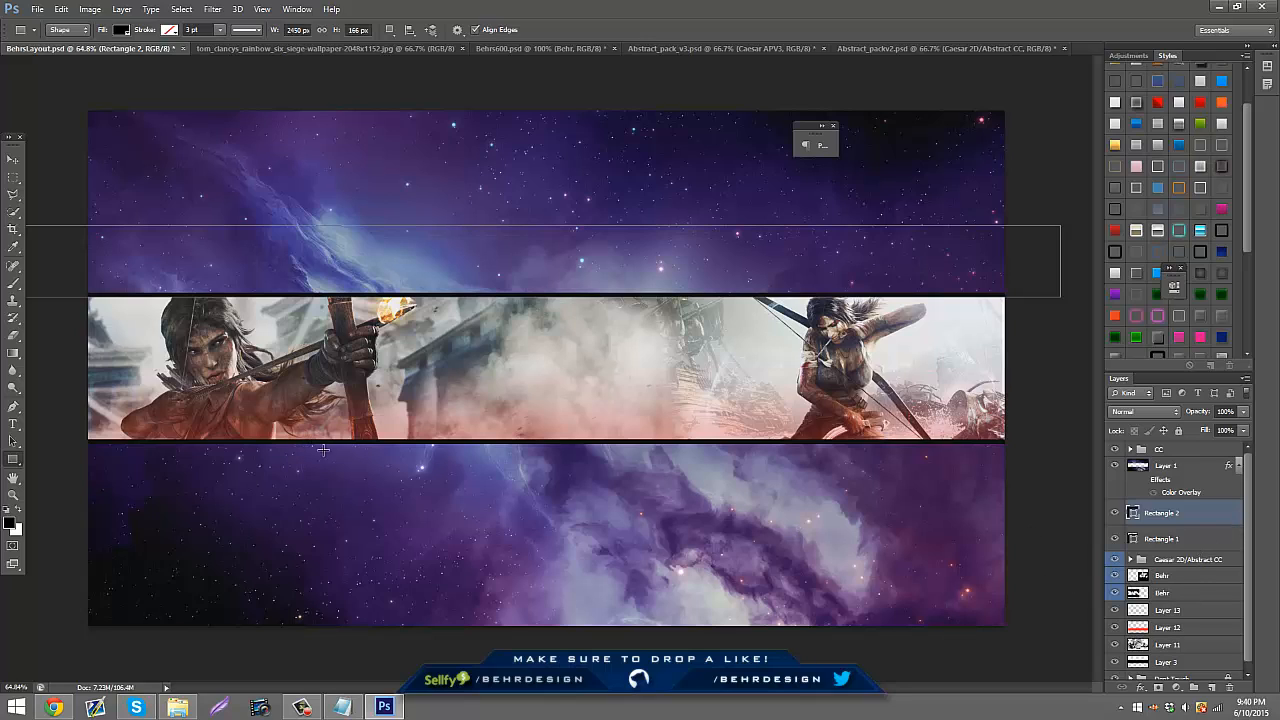
click(12, 160)
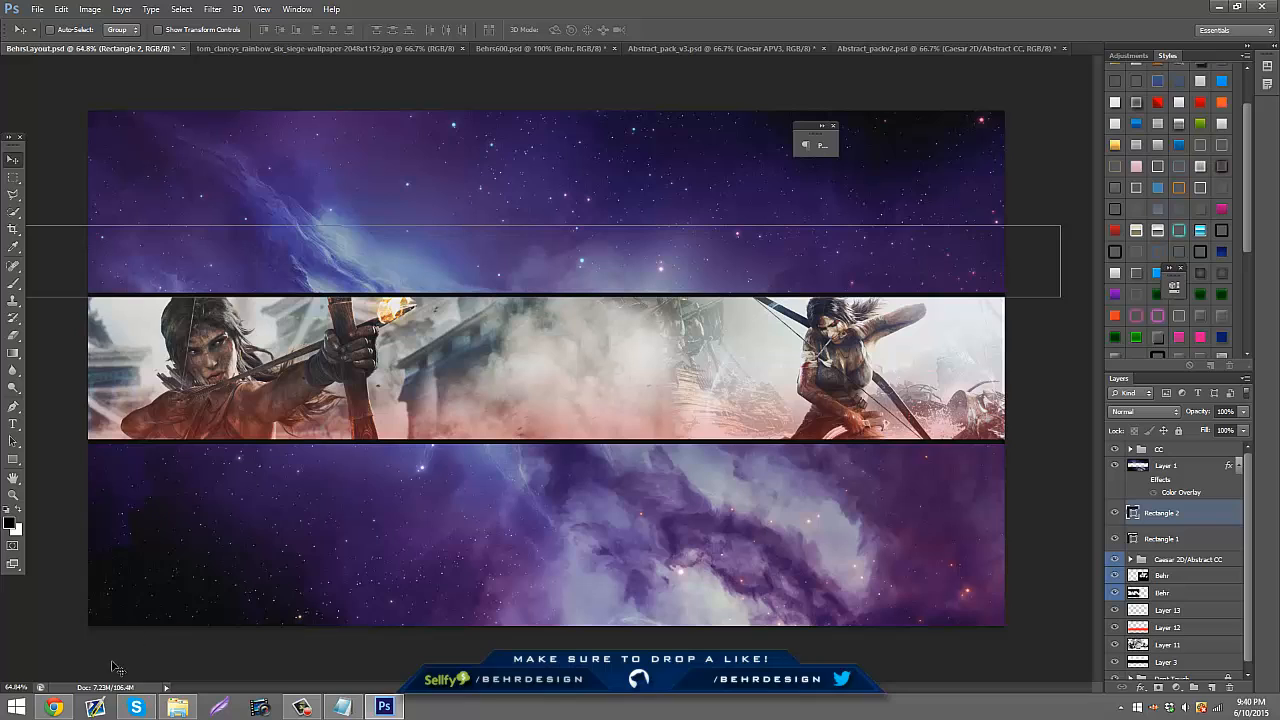
- Check the reference banner in Chrome, return to Photoshop and browse the Newest Tech folder of Abstract_packv2.psd for overlays
click(54, 707)
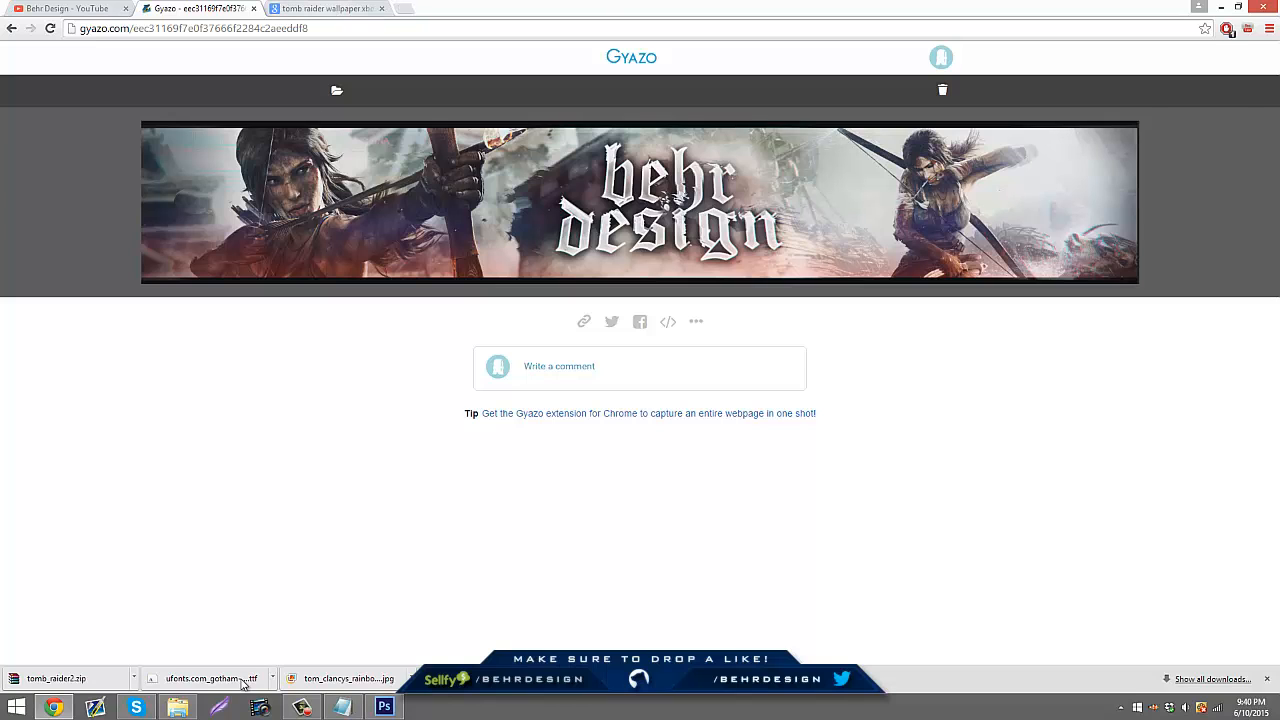
click(384, 707)
click(899, 47)
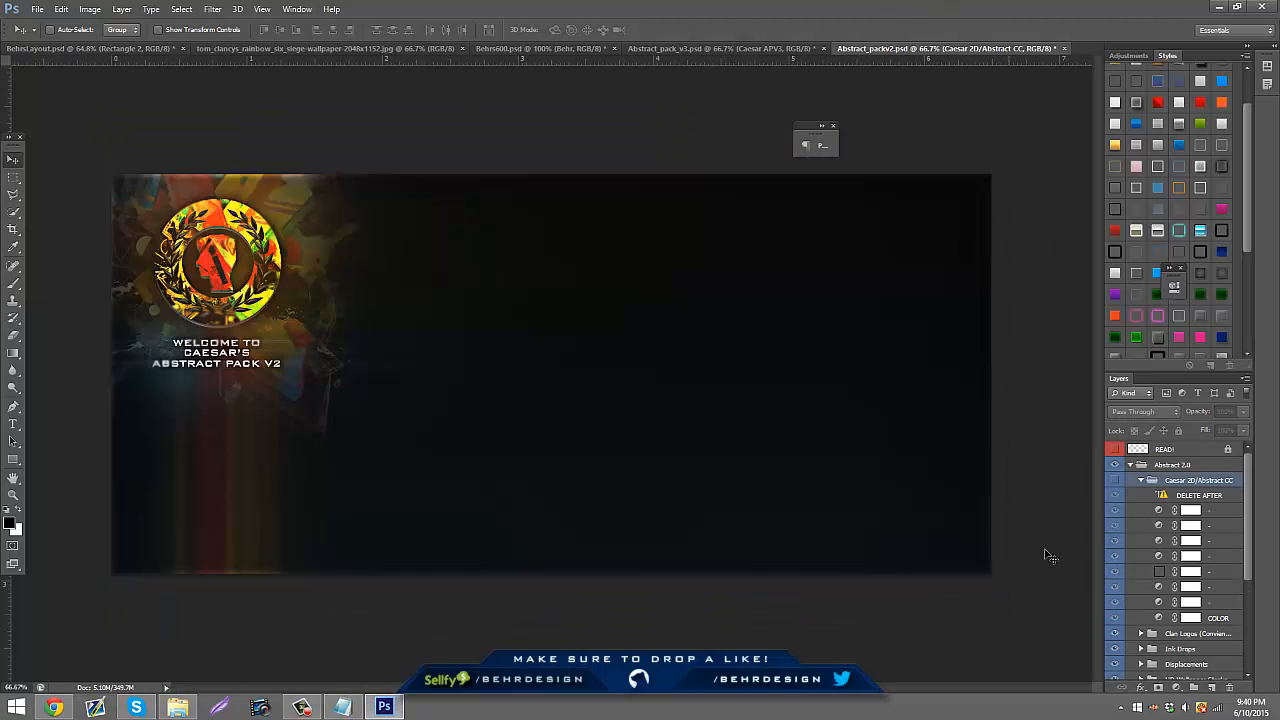
click(1140, 481)
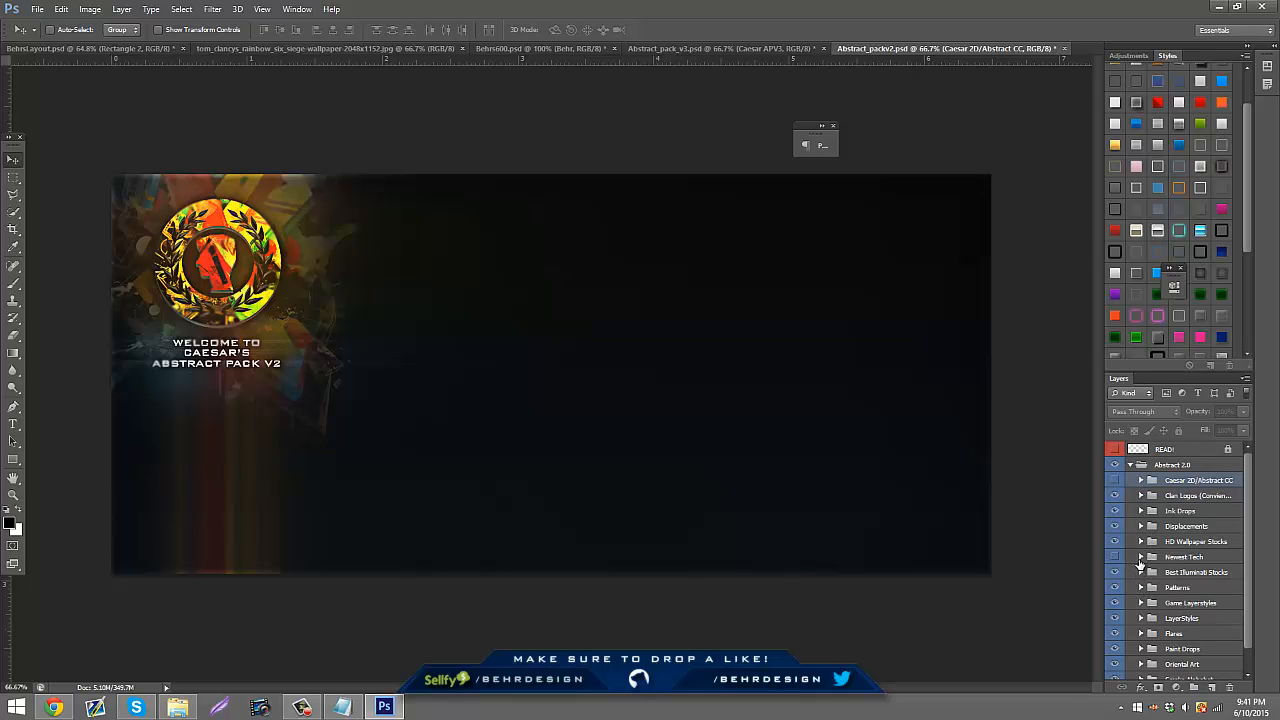
click(1141, 556)
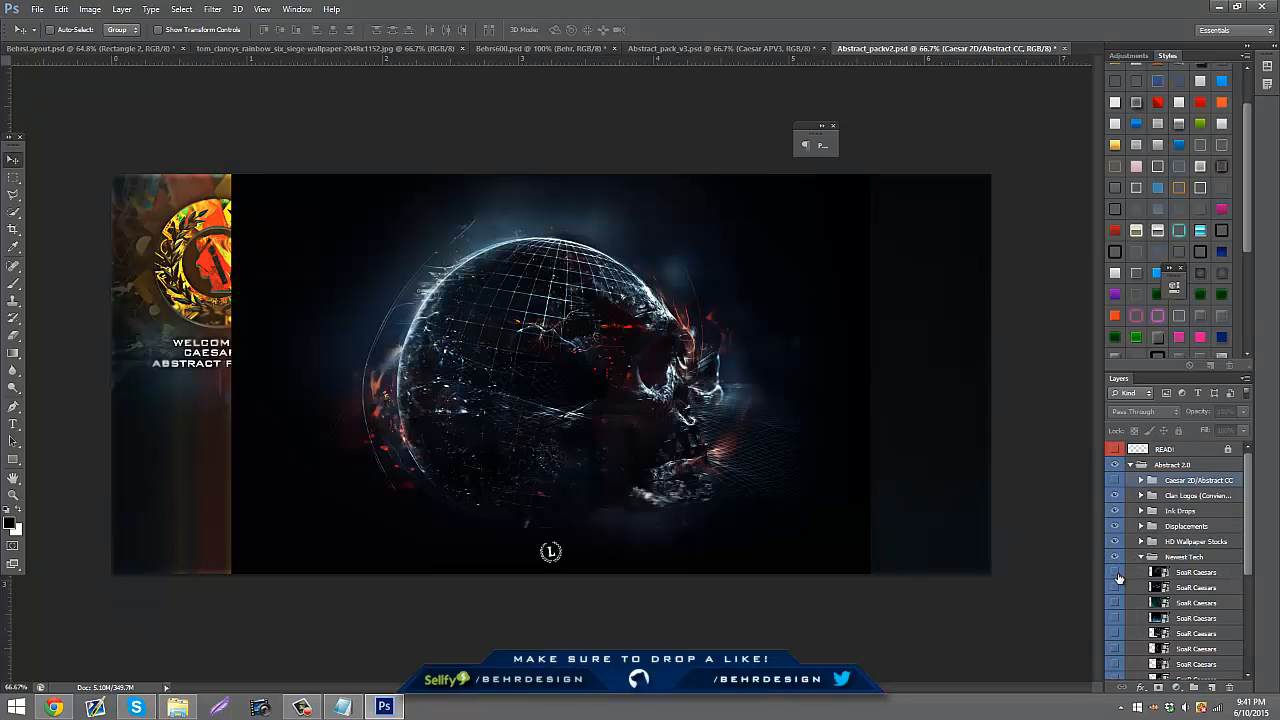
click(1115, 573)
scroll(1119, 576, down, 1)
click(1141, 511)
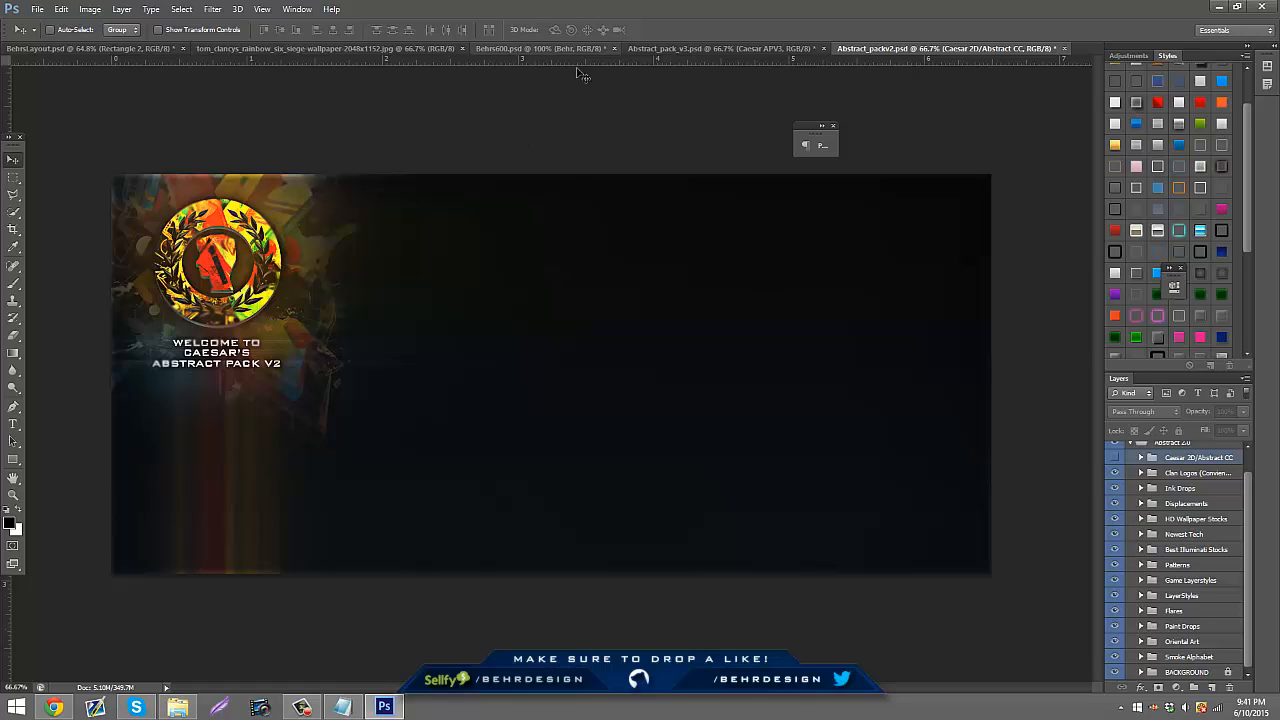
- In Abstract_pack_v3.psd, hide the orange light art layer and the Light Art! folder, and show the Caesar 2D/Abstract CC group
click(662, 50)
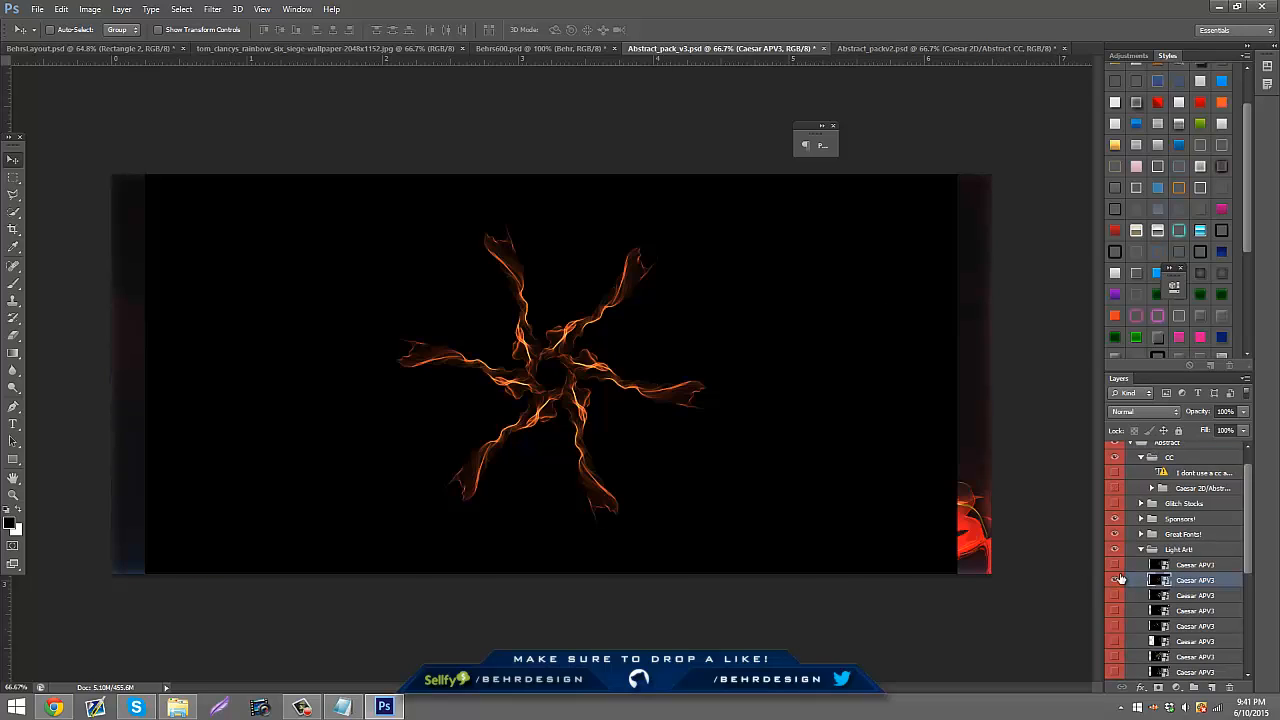
click(1119, 576)
click(1133, 553)
click(1116, 551)
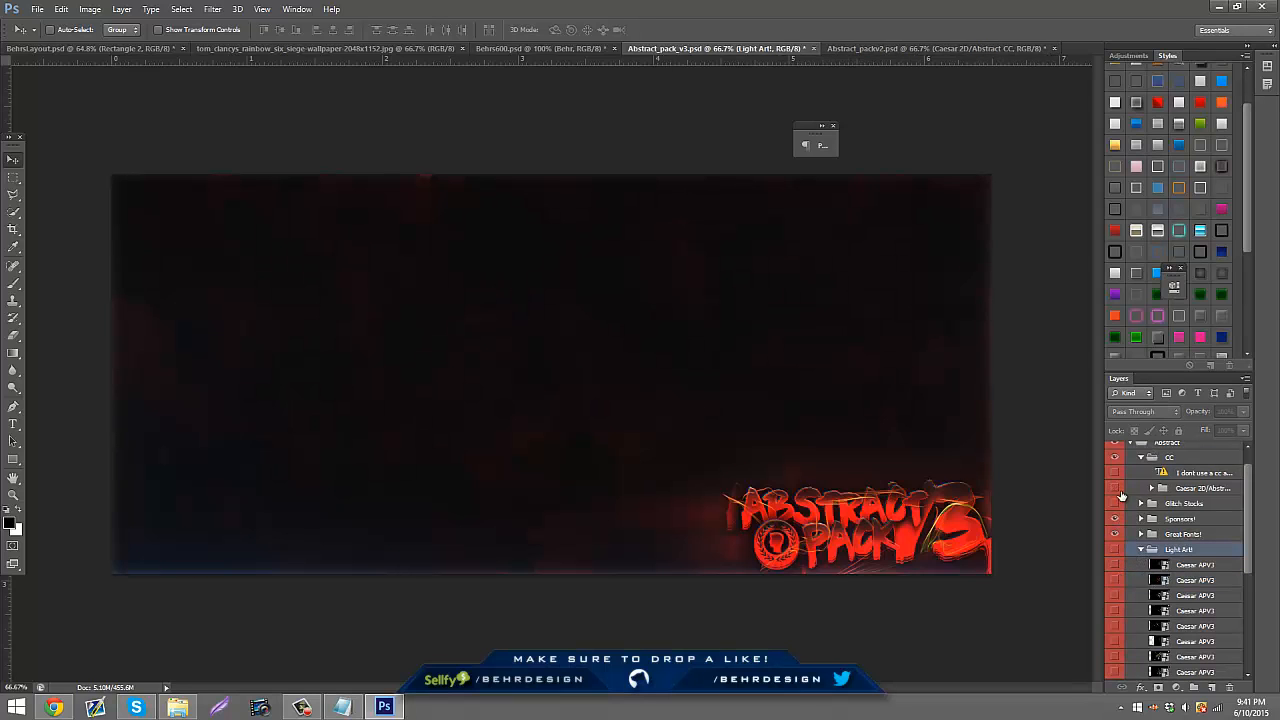
click(1118, 489)
- Expand Glitch Stocks, show its first two layers and copy the cyan-line glitch layer into BehrsLayout.psd over the left archer
click(1141, 503)
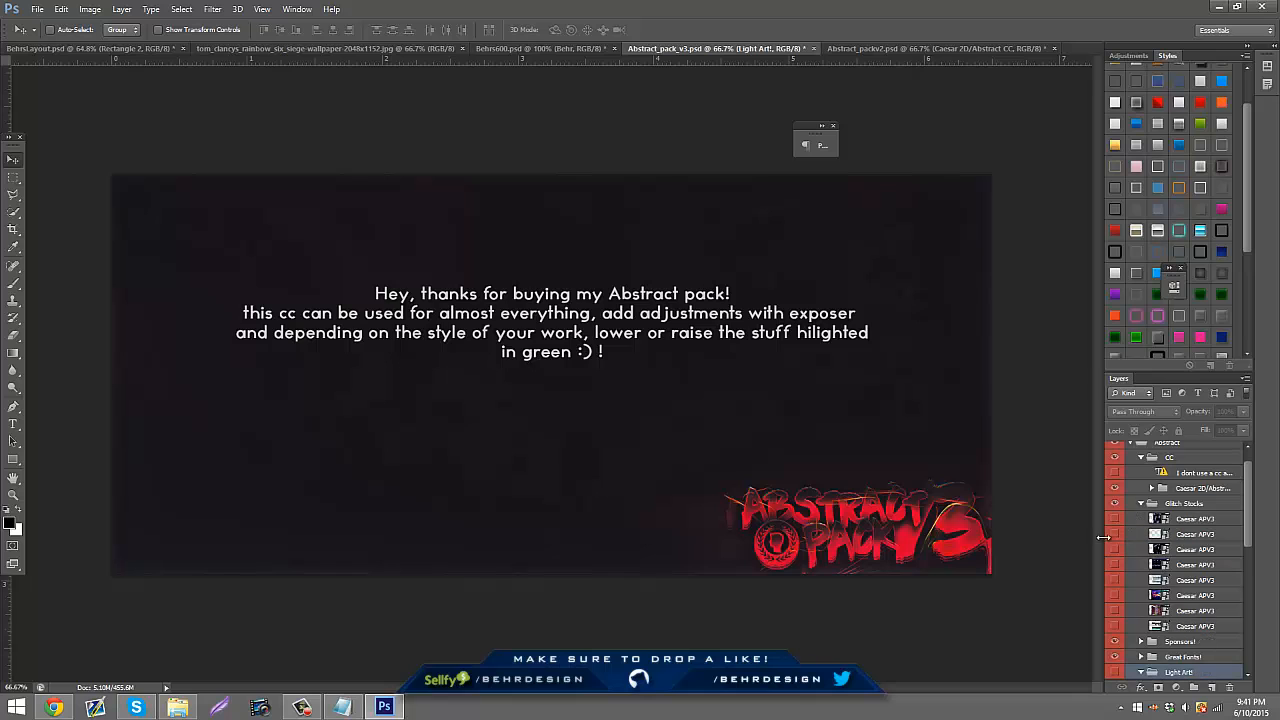
click(1116, 519)
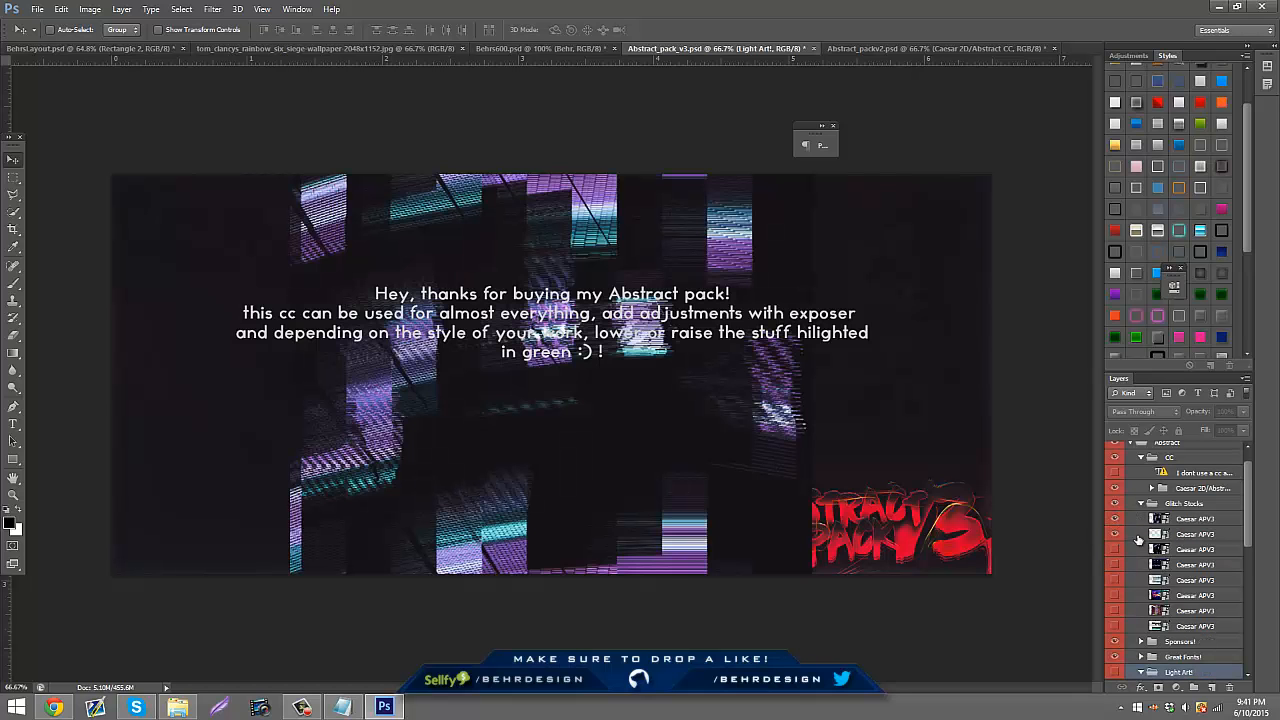
click(1160, 535)
drag(599, 282, 324, 376)
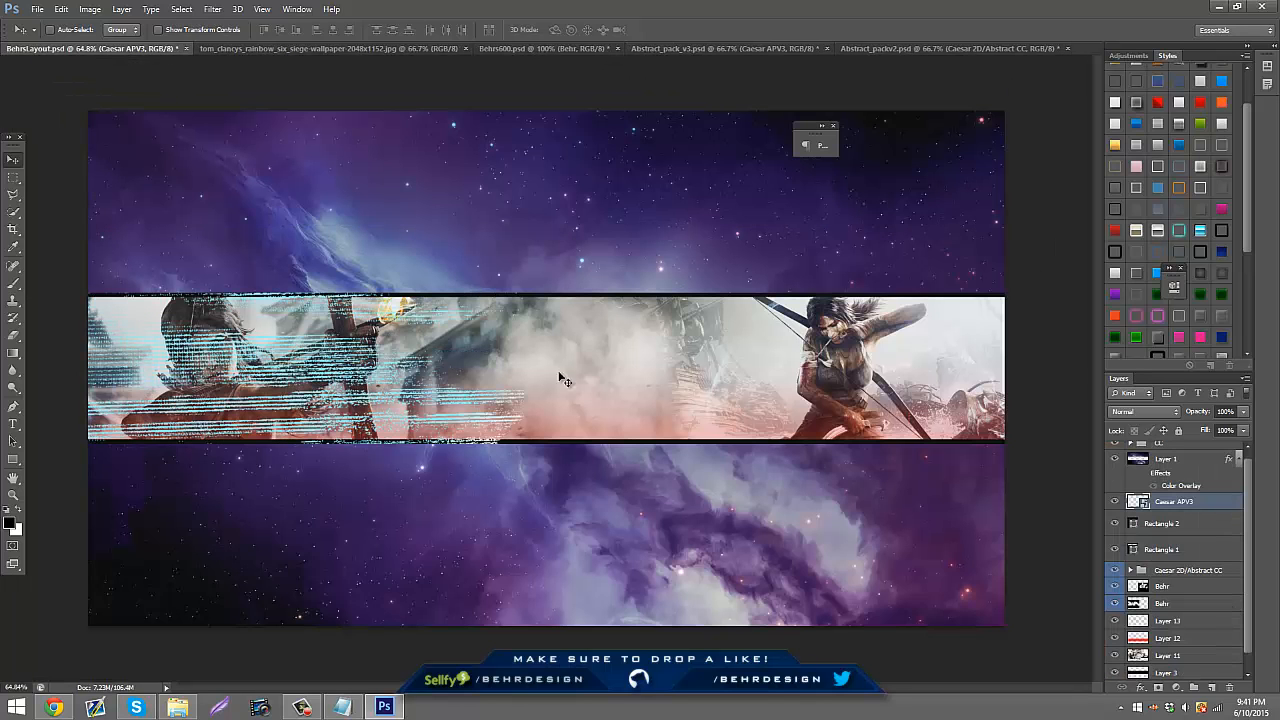
- Set the Caesar APV3 glitch layer to Darken, rasterize it and erase most of it over and around the left archer
click(1168, 417)
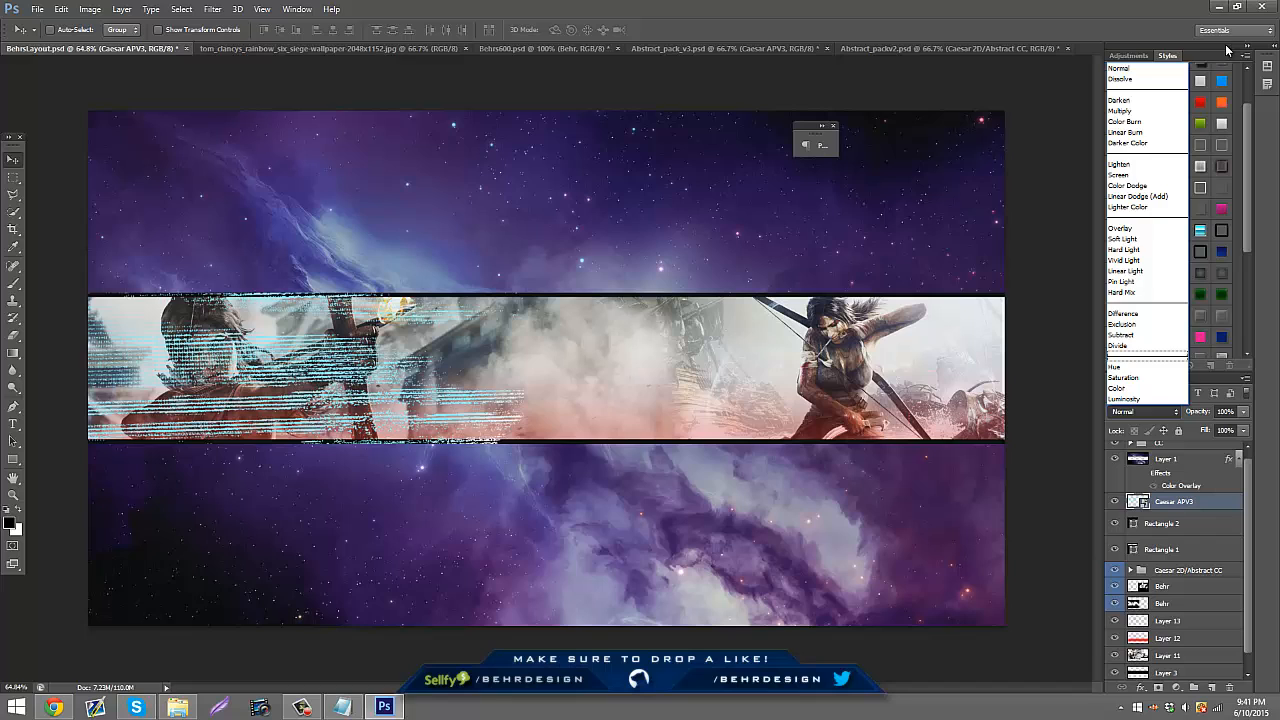
click(1150, 113)
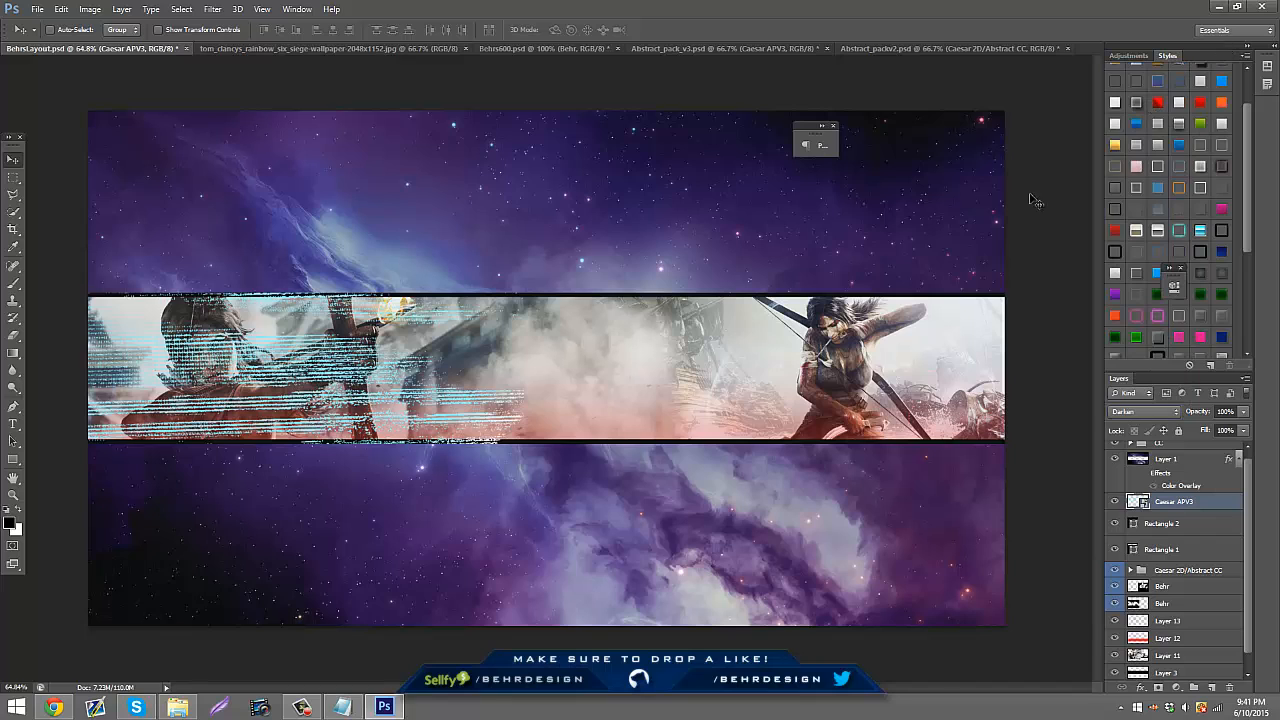
click(12, 336)
click(248, 323)
click(587, 275)
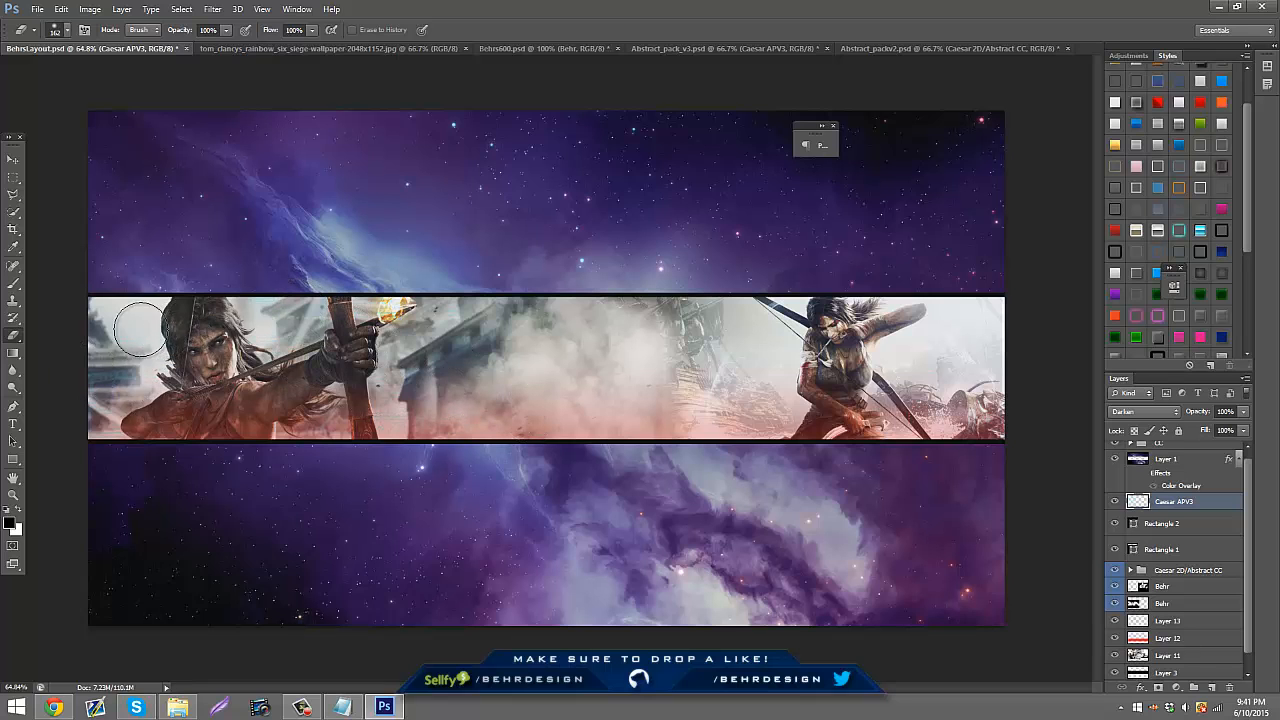
- Inspect the left archer up close with the glitch layer's visibility toggled, and review the strip across to the right archer
click(12, 494)
drag(185, 352, 200, 326)
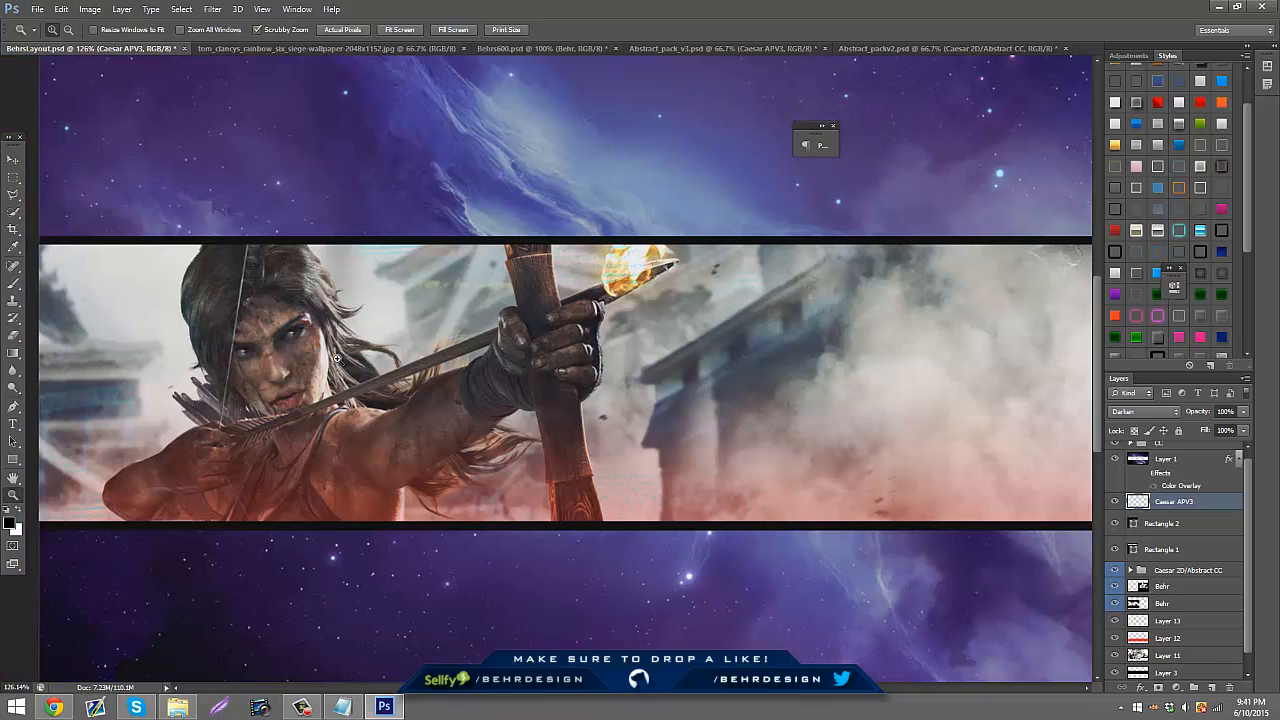
drag(364, 371, 361, 375)
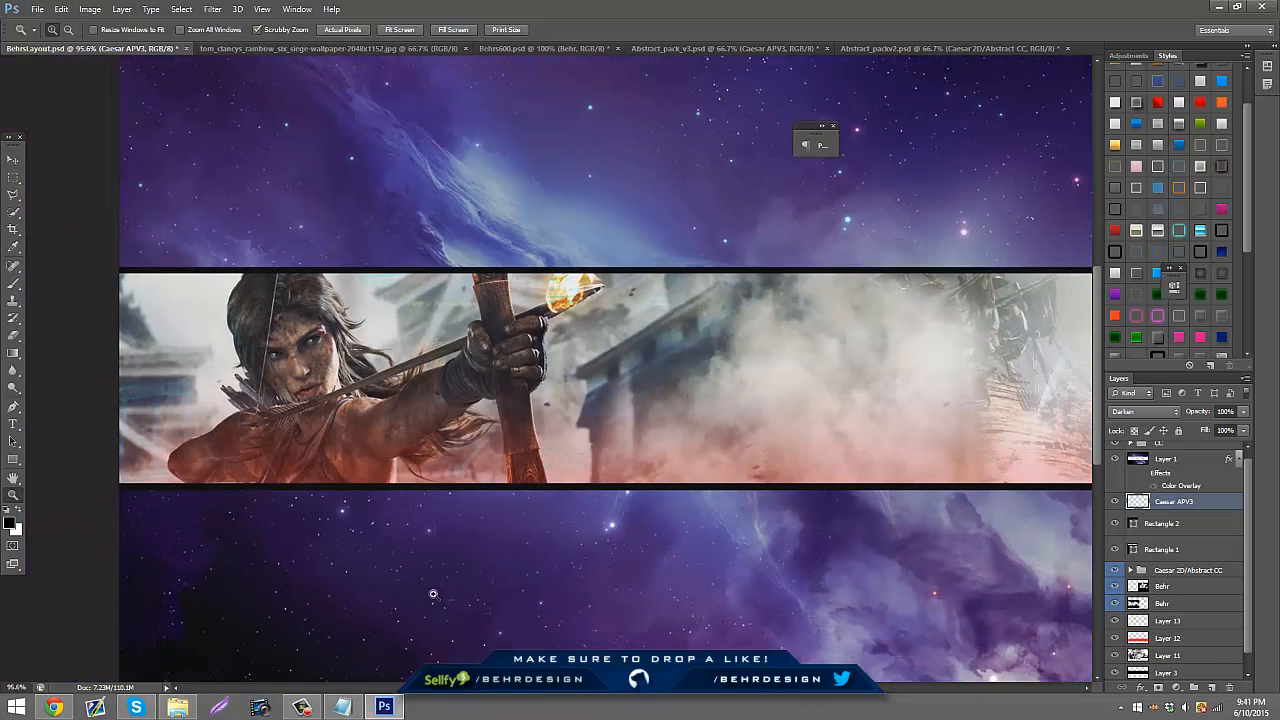
click(1116, 503)
drag(557, 652, 590, 670)
drag(898, 555, 665, 398)
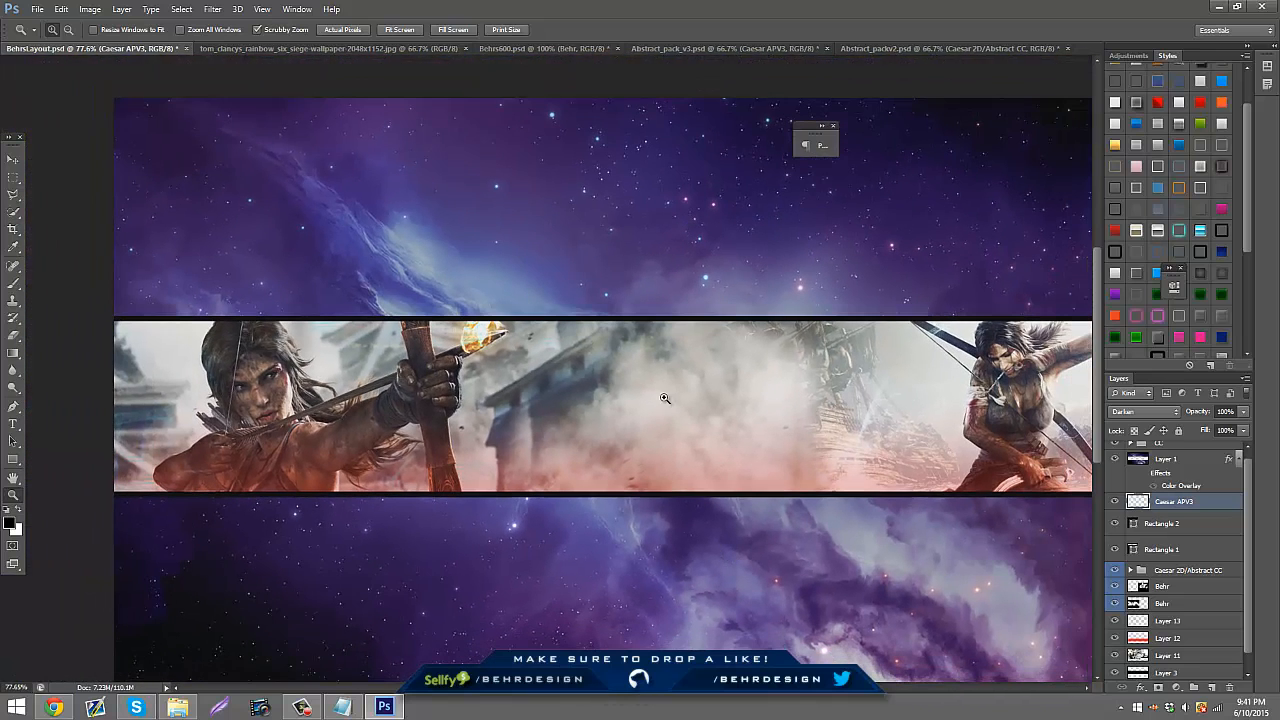
drag(720, 689, 732, 689)
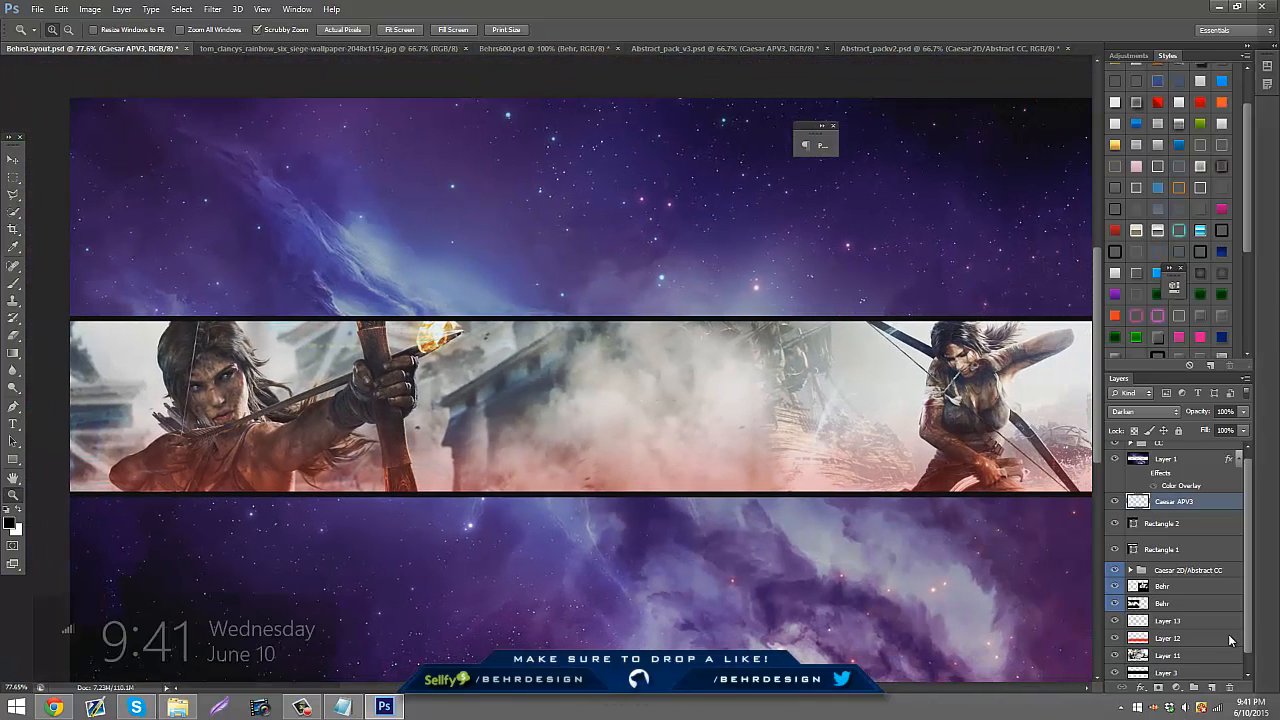
- Above the upper Behr layer, draw a thin white rectangle about 2518 × 12 px along the strip's upper part and set its fill to 26%
click(1163, 586)
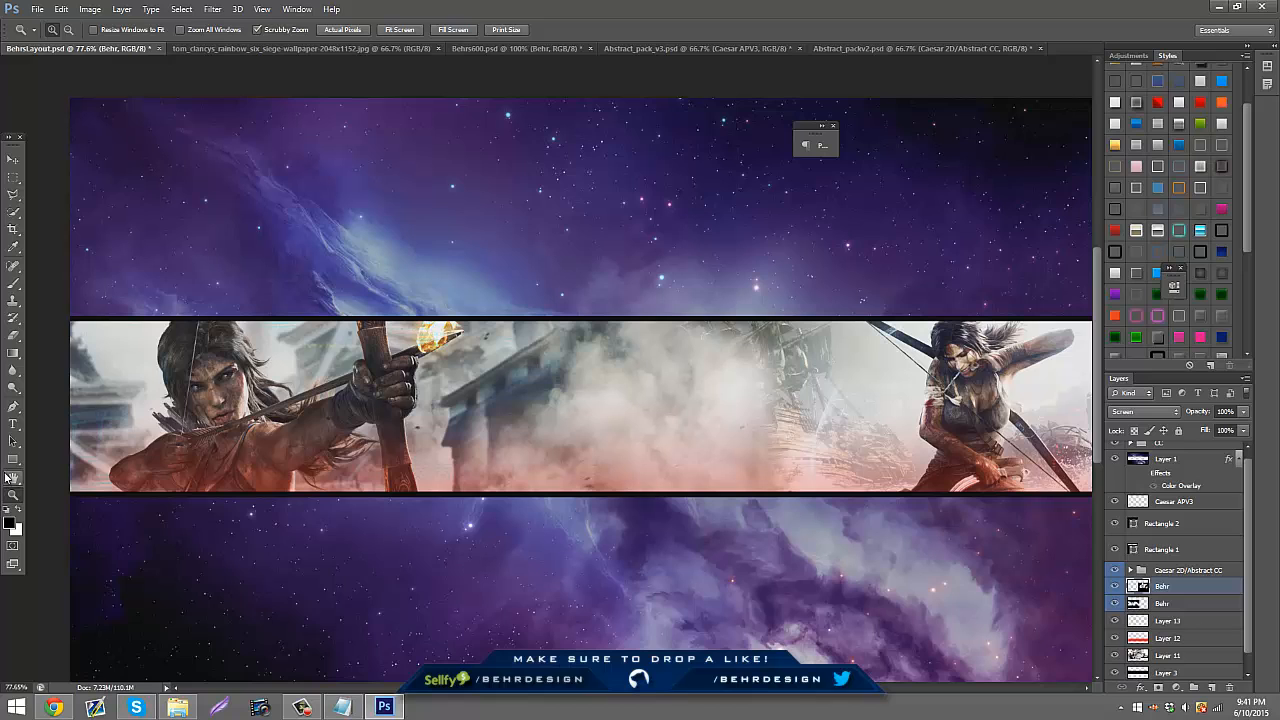
drag(408, 424, 155, 434)
click(13, 459)
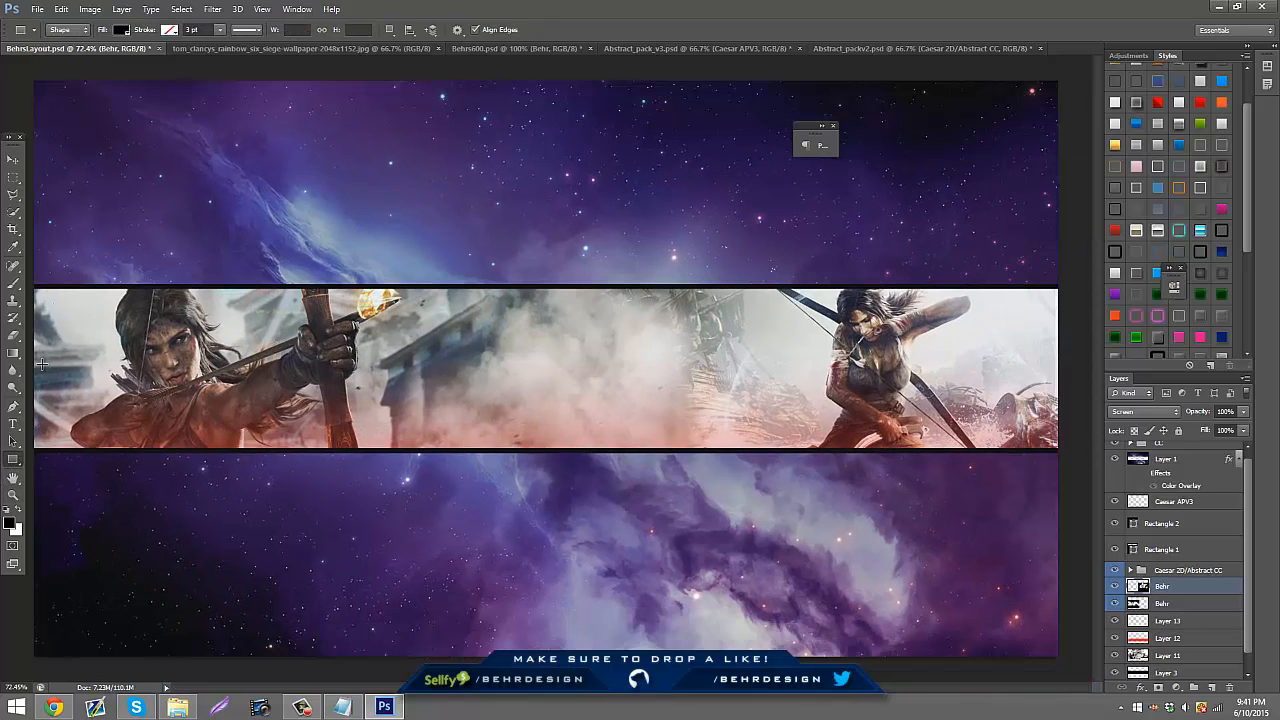
click(19, 511)
mouse_move(32, 295)
mouse_down()
mouse_move(1088, 272)
mouse_move(1240, 282)
mouse_move(1245, 299)
mouse_up()
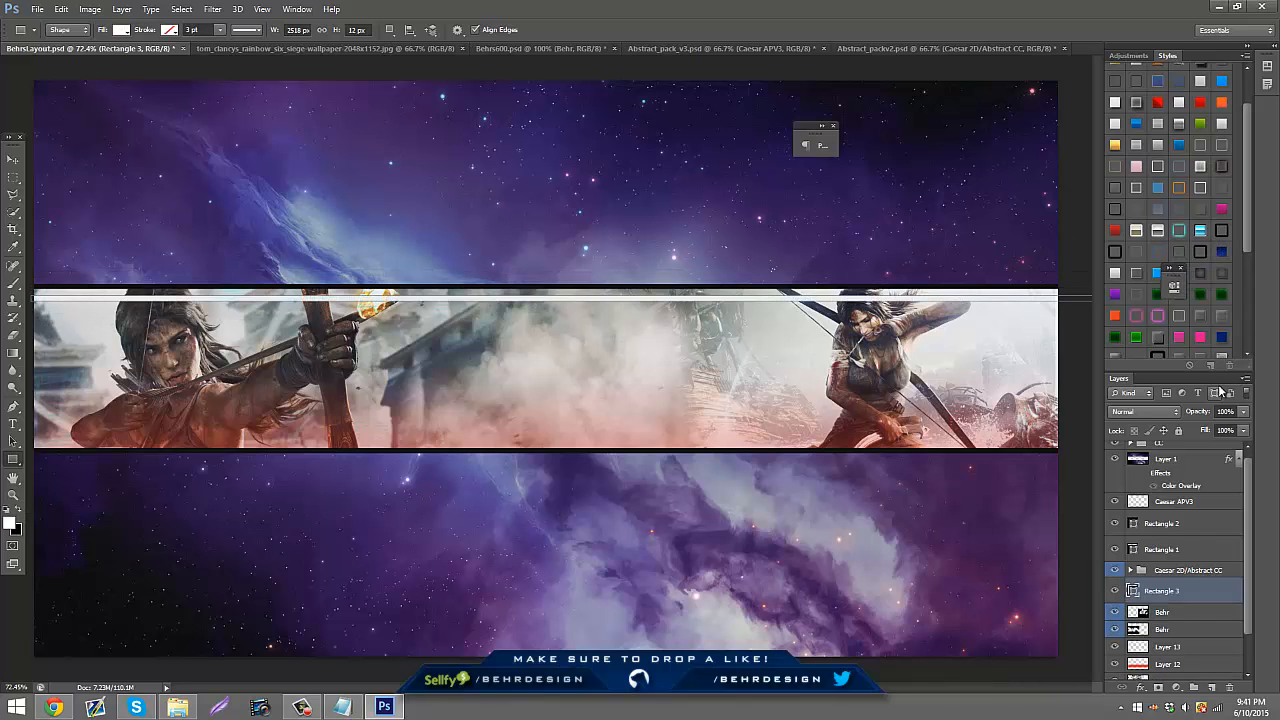
drag(1235, 437, 1193, 446)
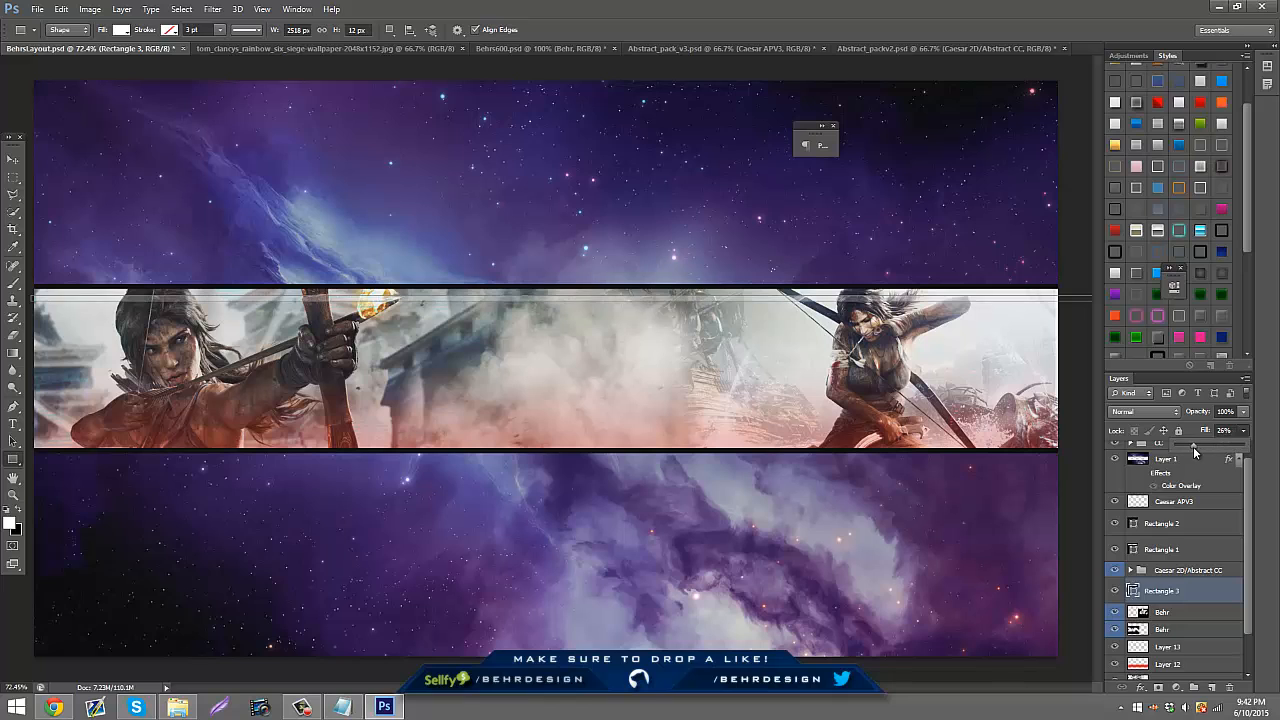
- Add a new layer above the thin white bar, rasterize the bar and merge all visible layers into one
click(1212, 688)
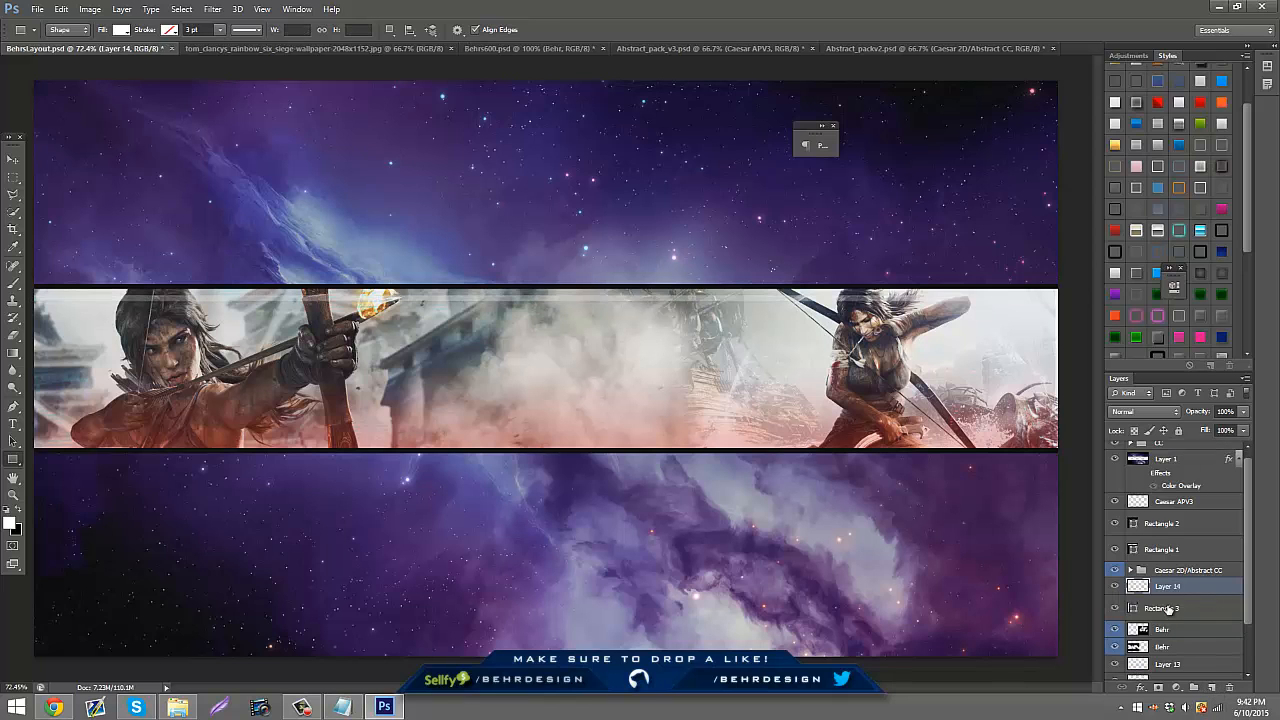
shift+click(1165, 608)
right_click(1164, 590)
click(1143, 141)
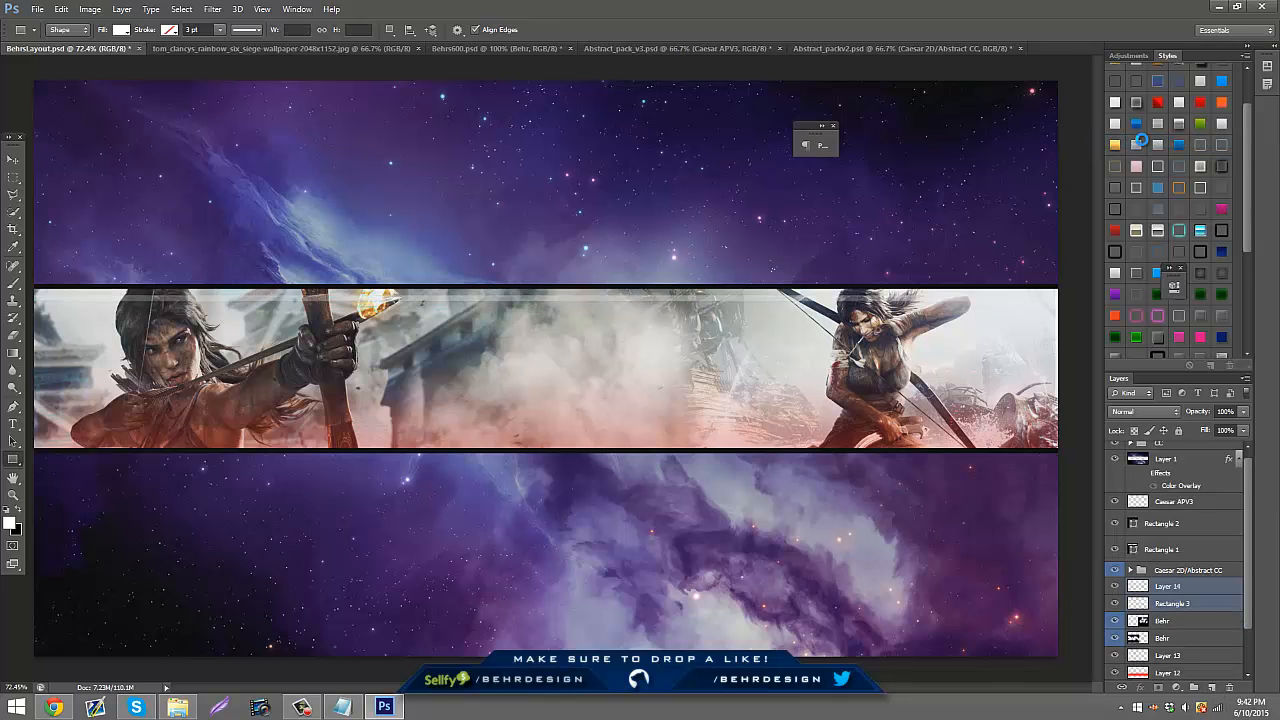
key(ctrl+e)
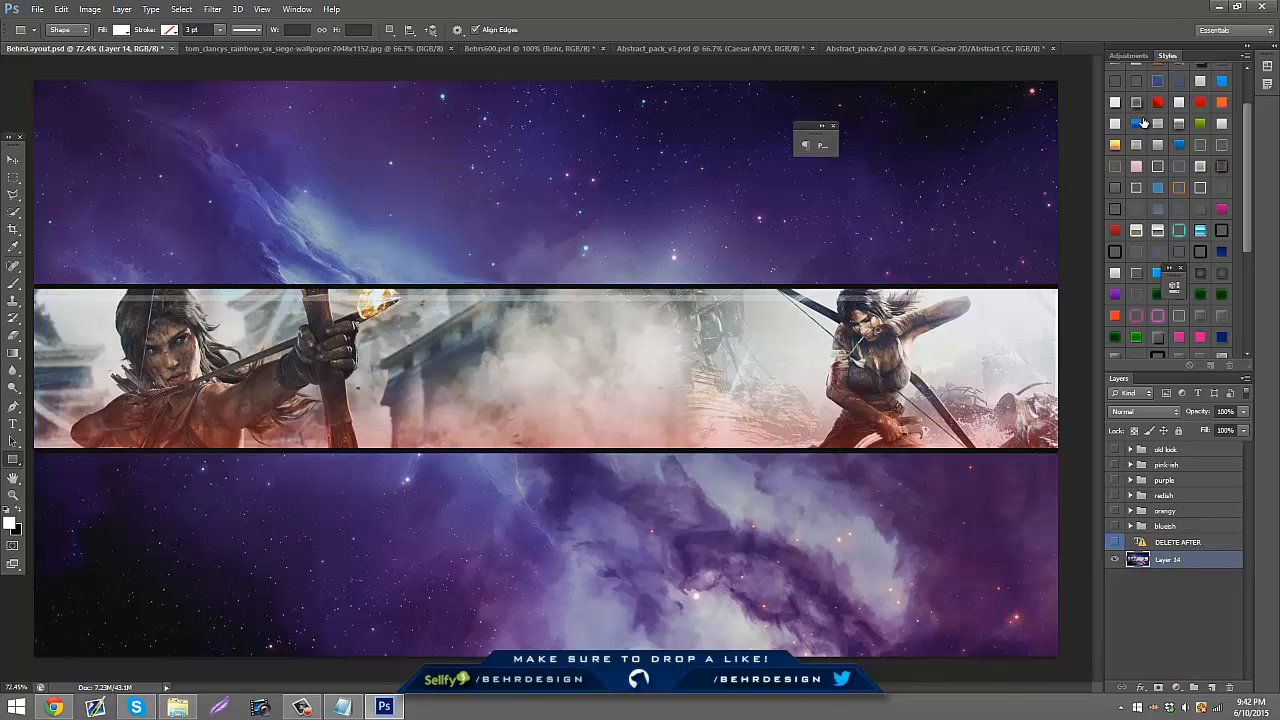
- Undo the merge of all visible layers and merge only the thin white bar with the blank layer above it
key(ctrl+z)
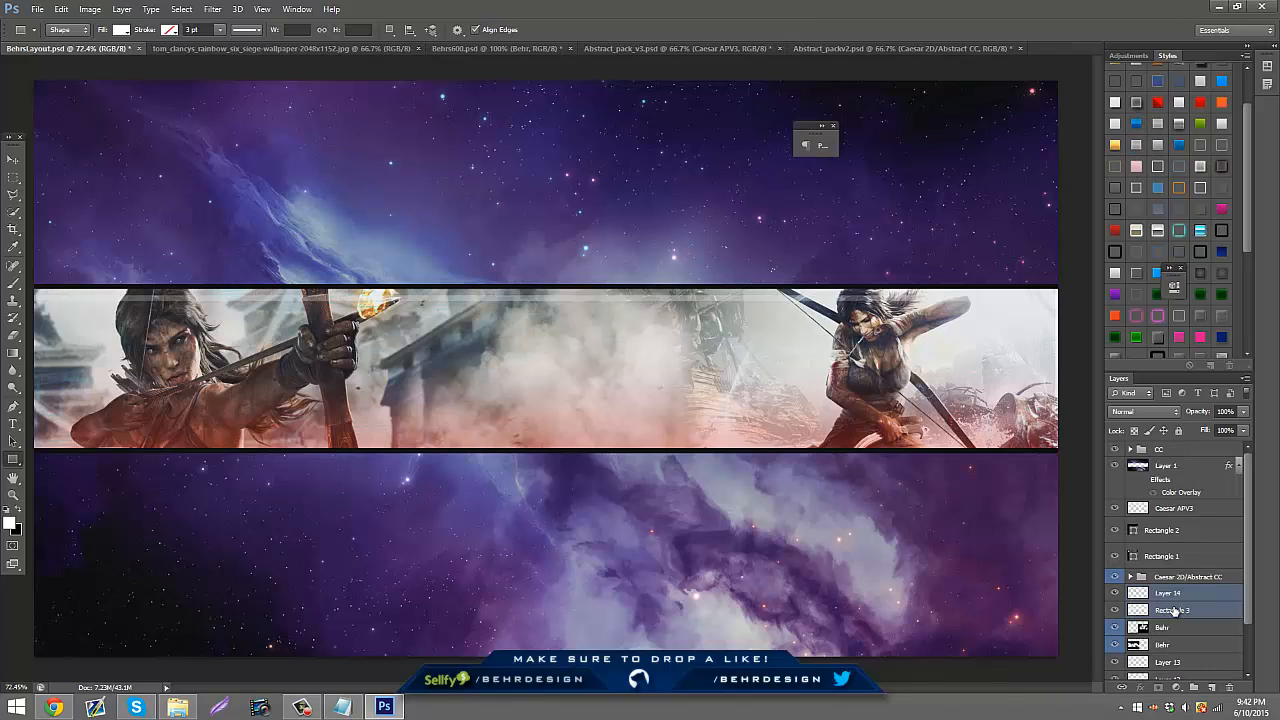
key(ctrl+e)
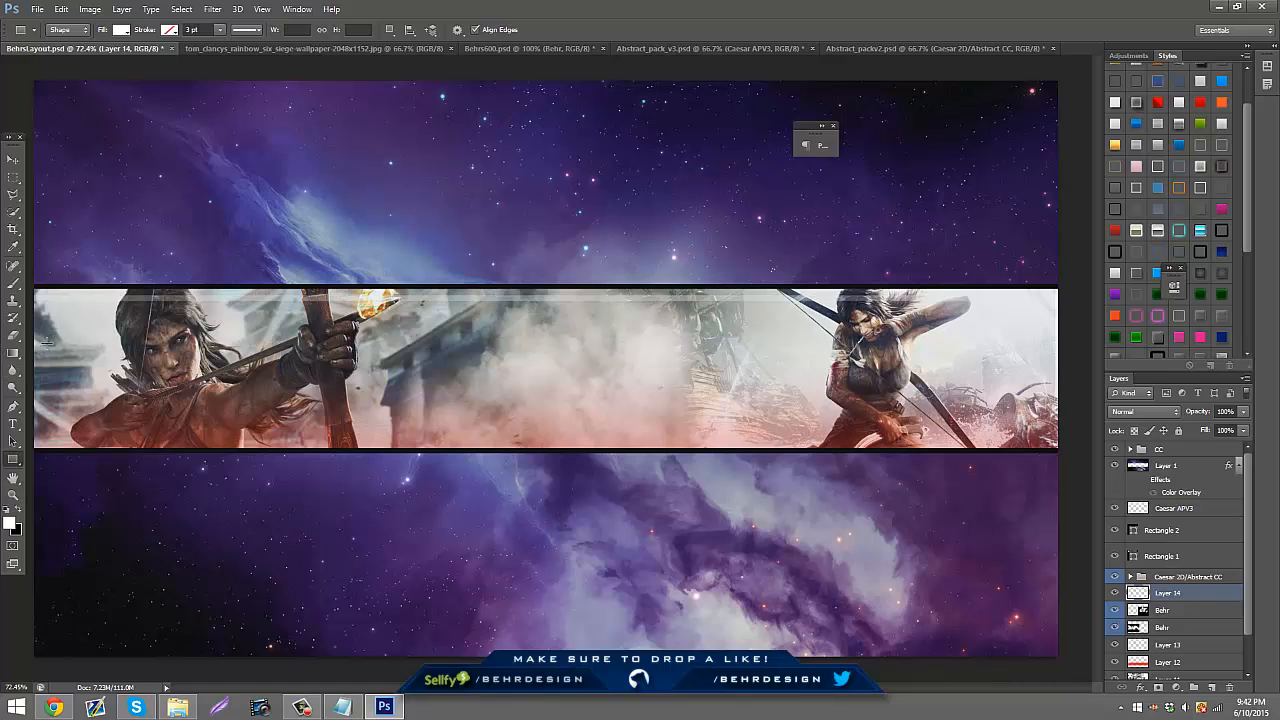
- Erase parts of the white bar along the strip and replace its purple gradient style with a bevel, stroke, glow and drop shadow preset
click(13, 336)
mouse_move(355, 313)
mouse_down()
mouse_move(446, 300)
mouse_move(1021, 310)
mouse_up()
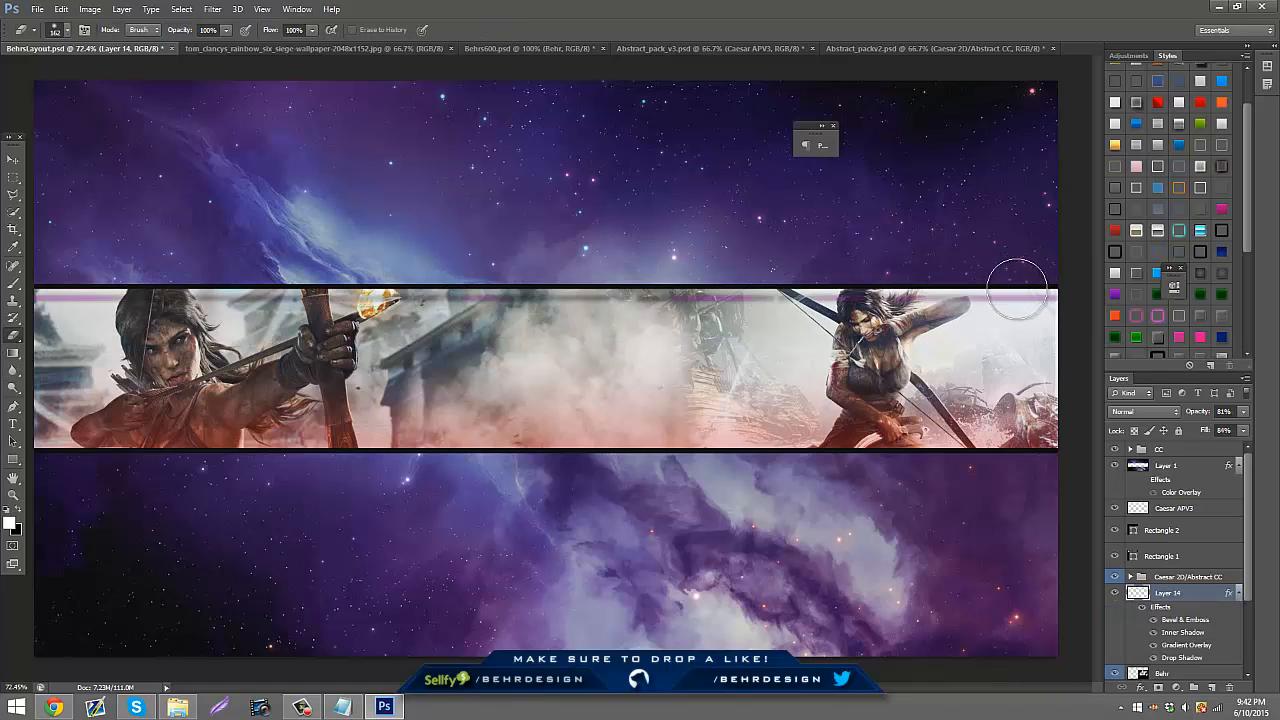
key(ctrl+z)
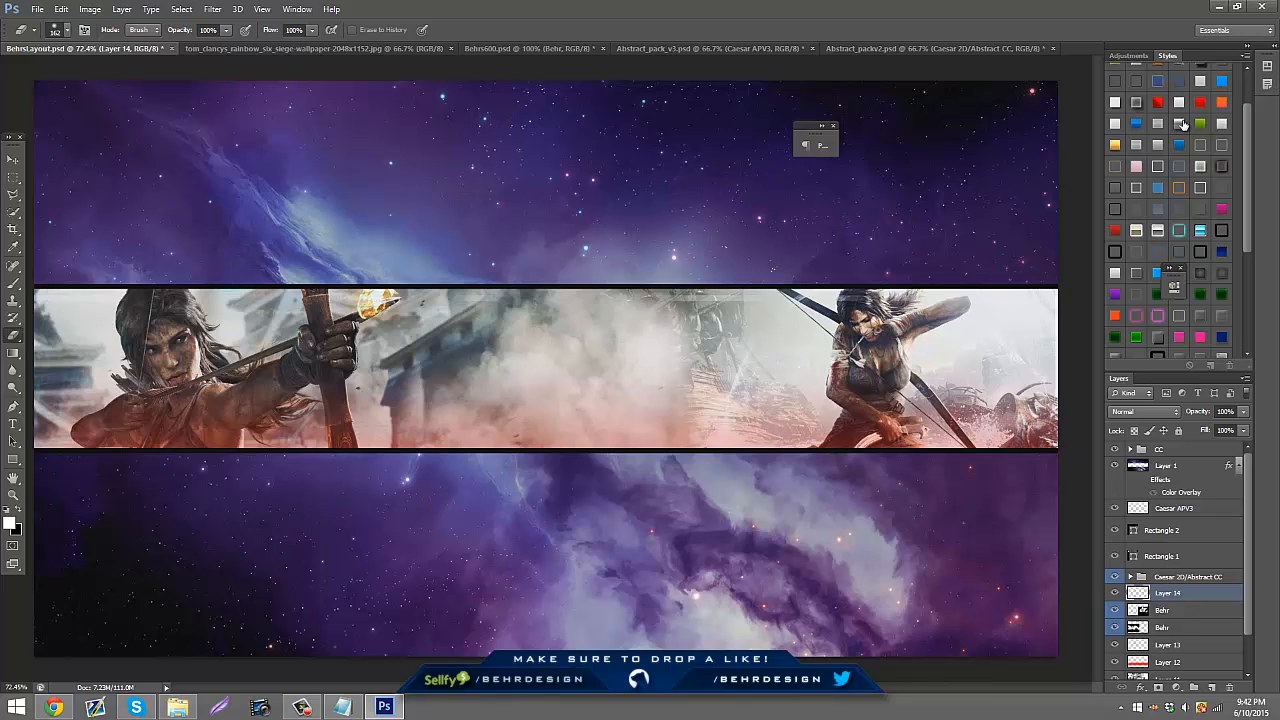
click(1141, 104)
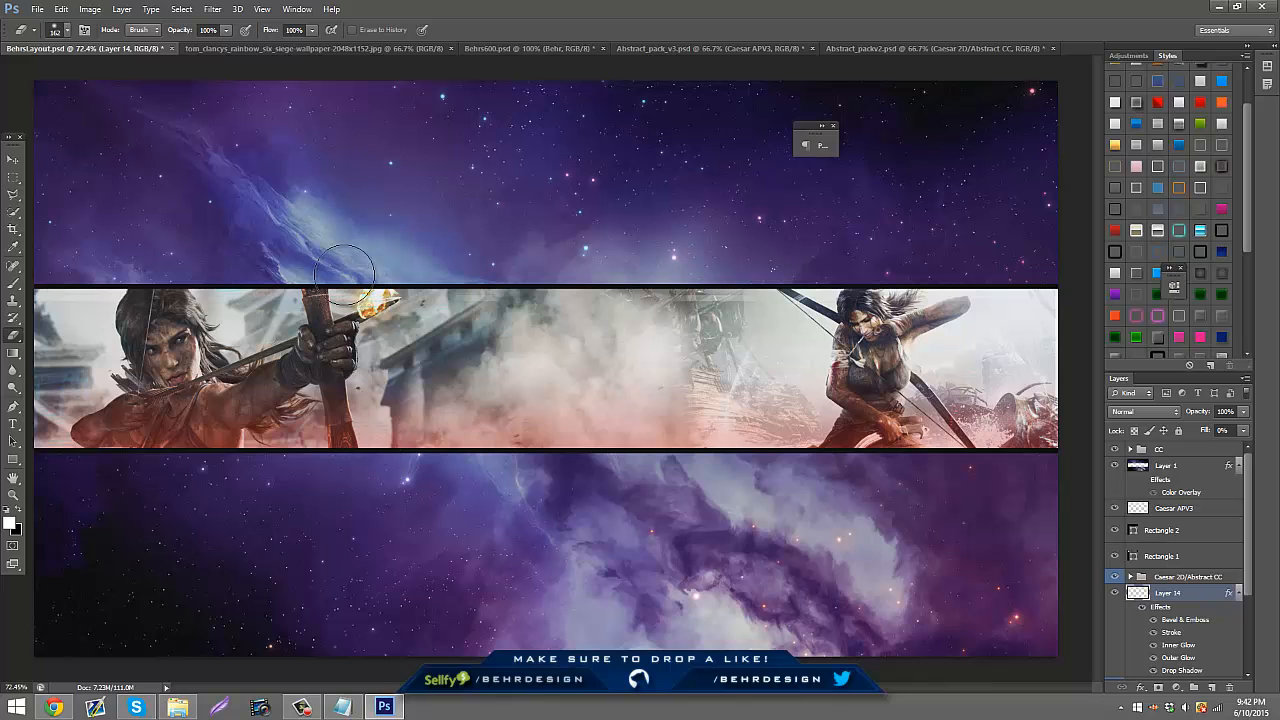
- Add a new layer, set the foreground colour to bright red and draw a line-thin rectangle about 2587 × 2 px across the strip's upper third
click(1231, 687)
click(8, 523)
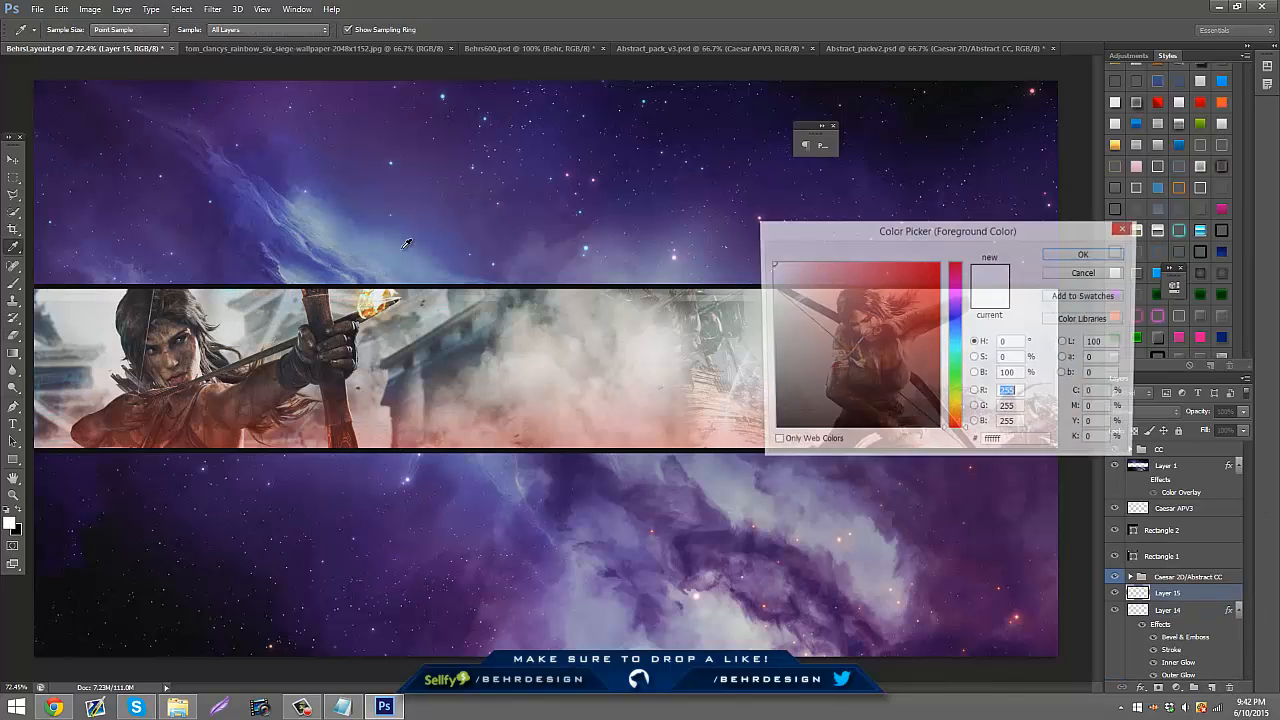
drag(914, 289, 1084, 200)
click(1077, 255)
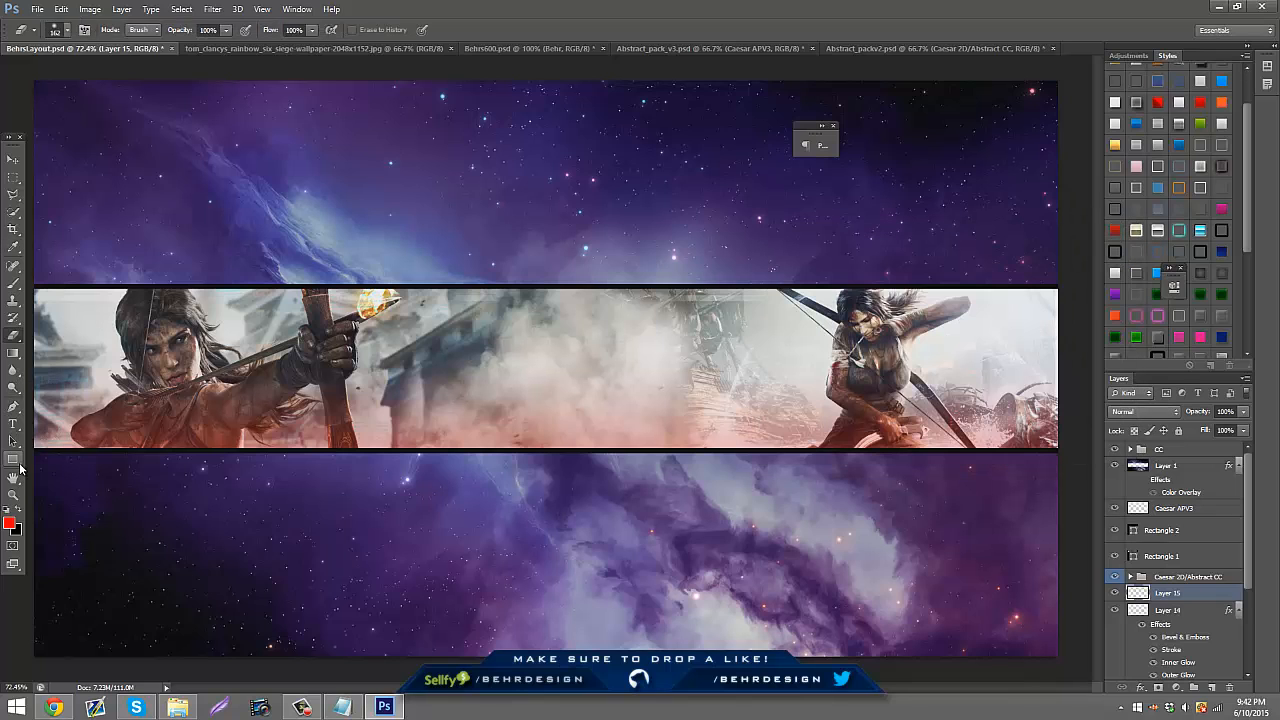
click(15, 461)
click(40, 462)
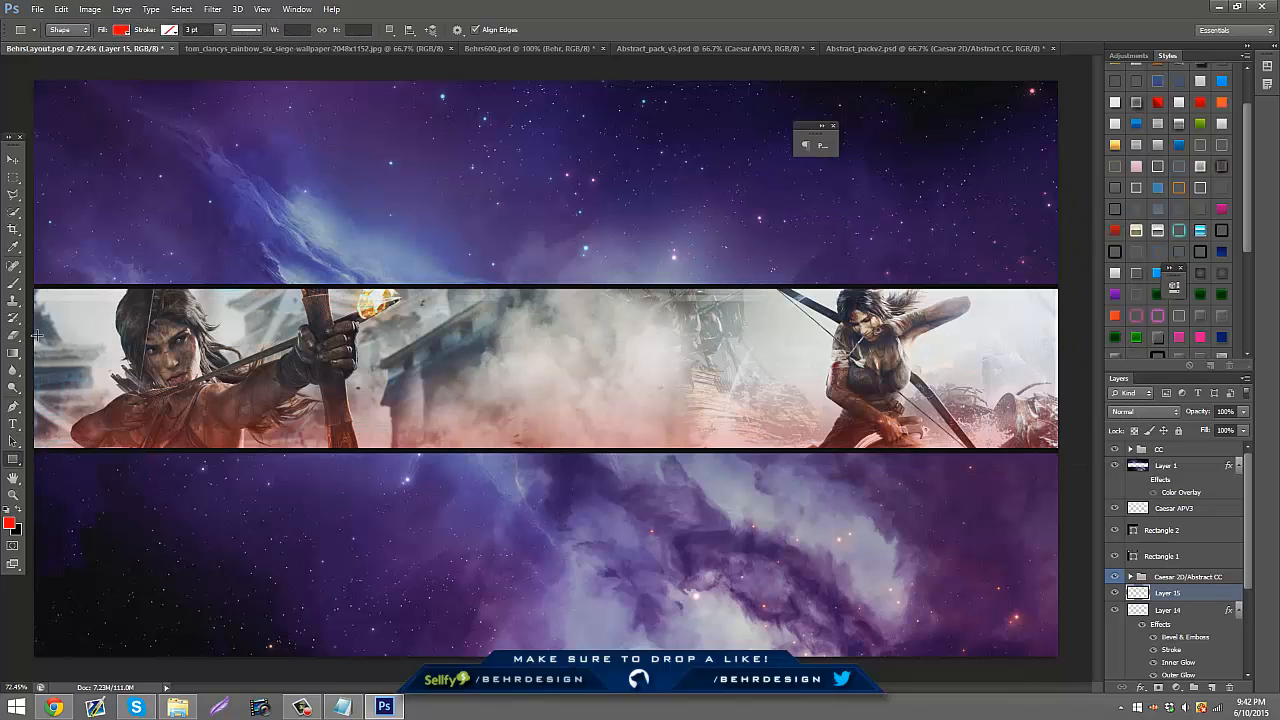
drag(37, 335, 1276, 335)
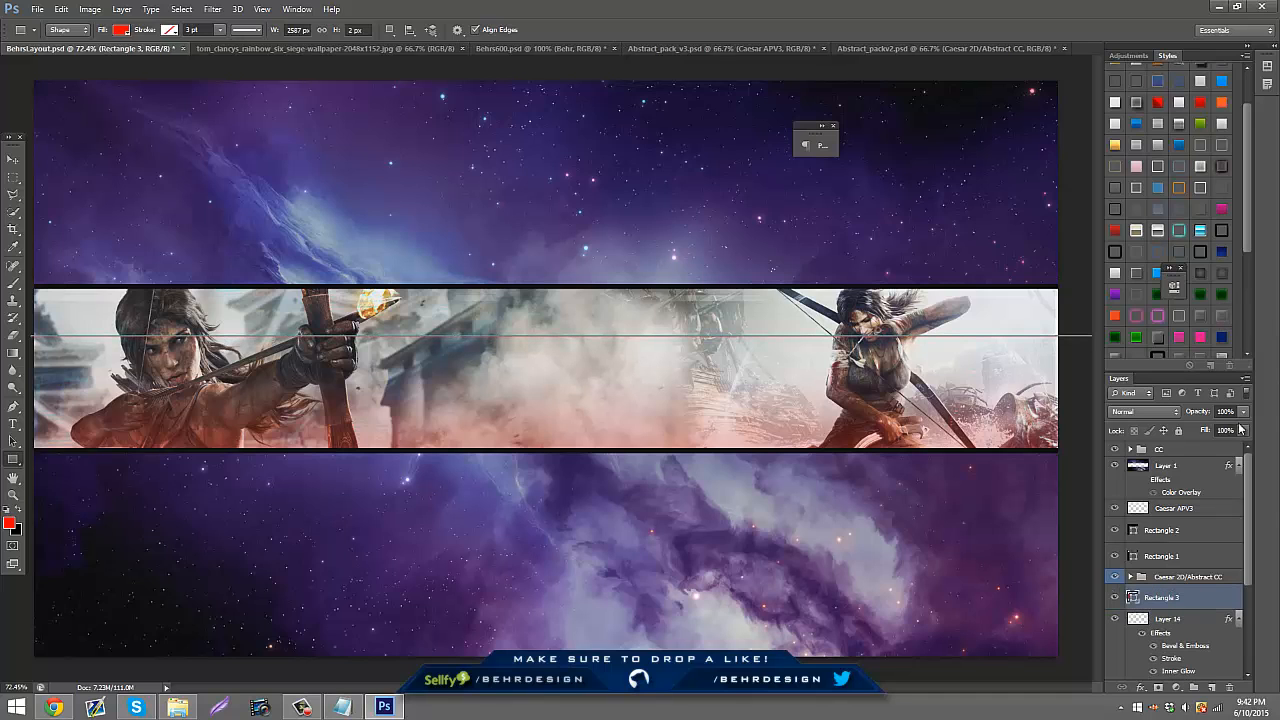
- Rasterize the thin red line, set its fill to 10% and partly erase it
right_click(1179, 595)
click(1190, 183)
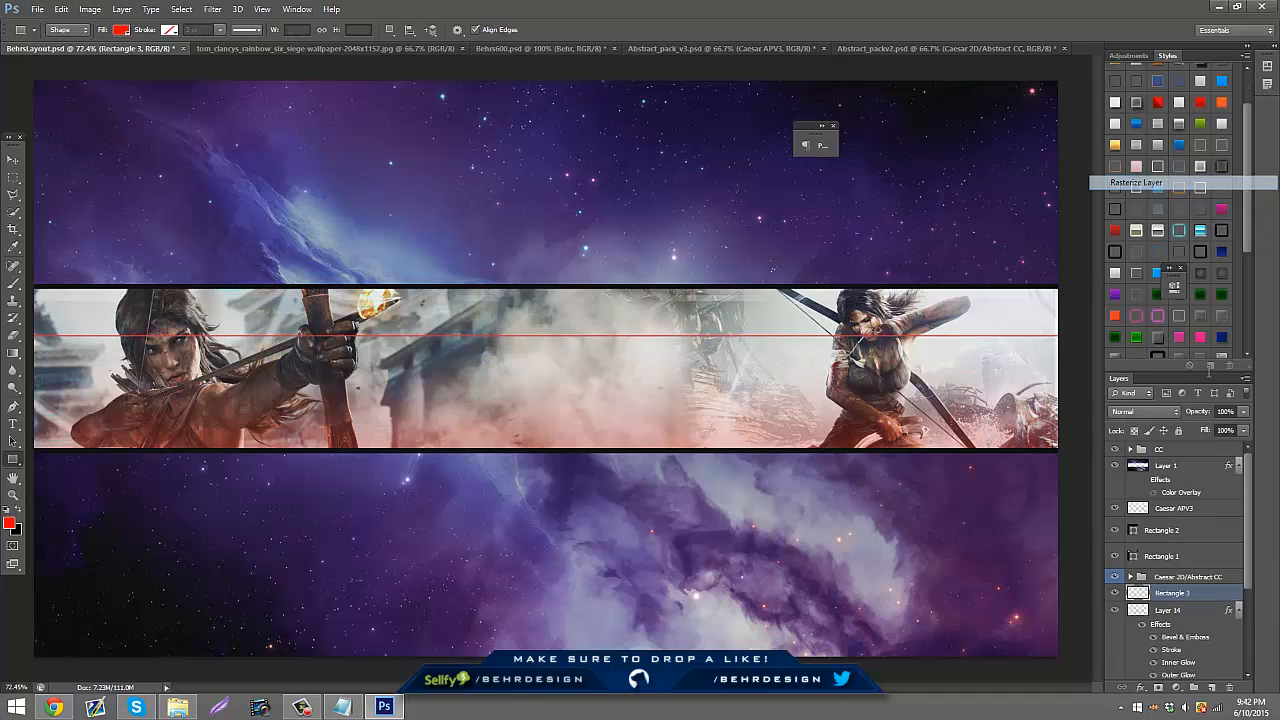
drag(1222, 438, 1178, 446)
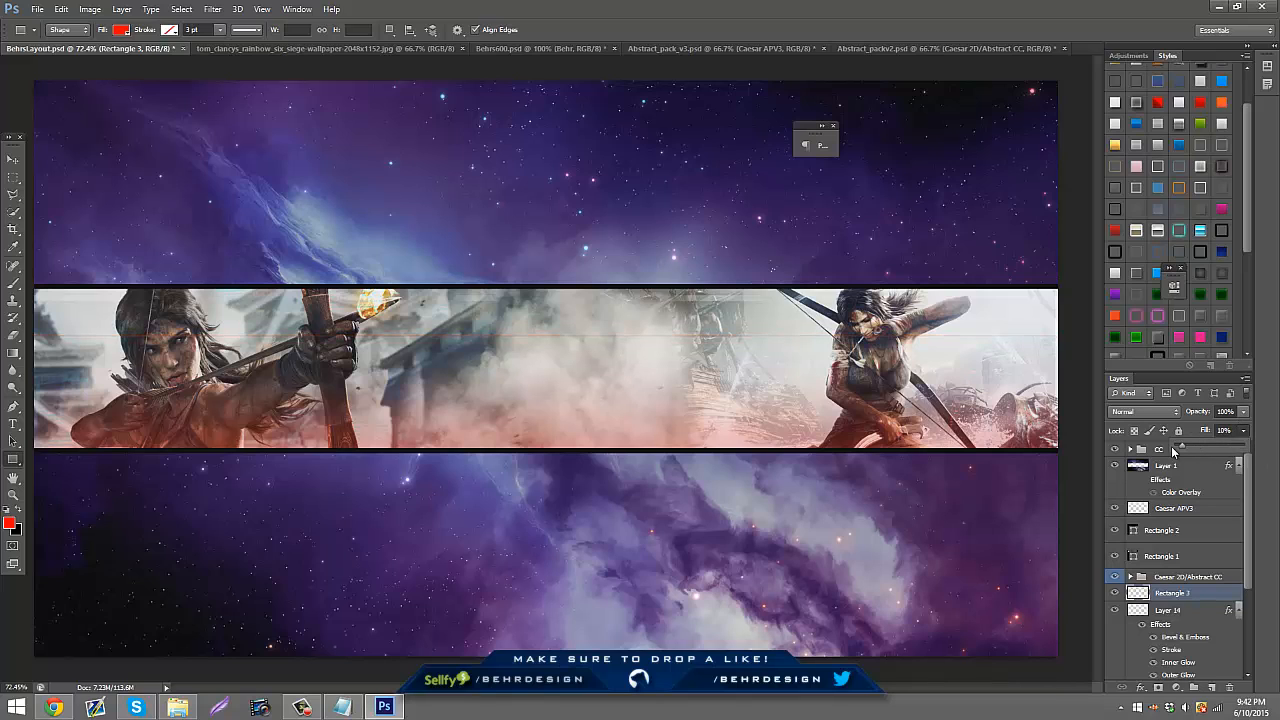
click(13, 335)
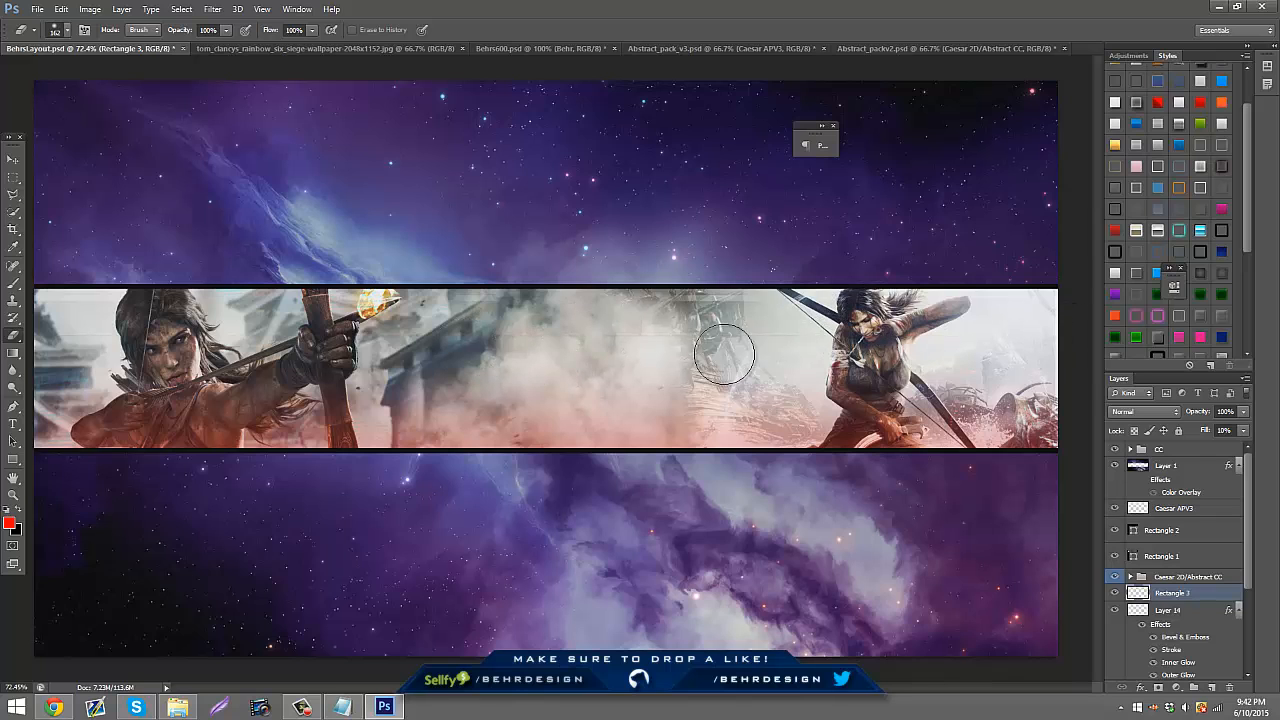
- Look at the finished reference banner on the Gyazo page in Chrome and return to Photoshop
click(54, 707)
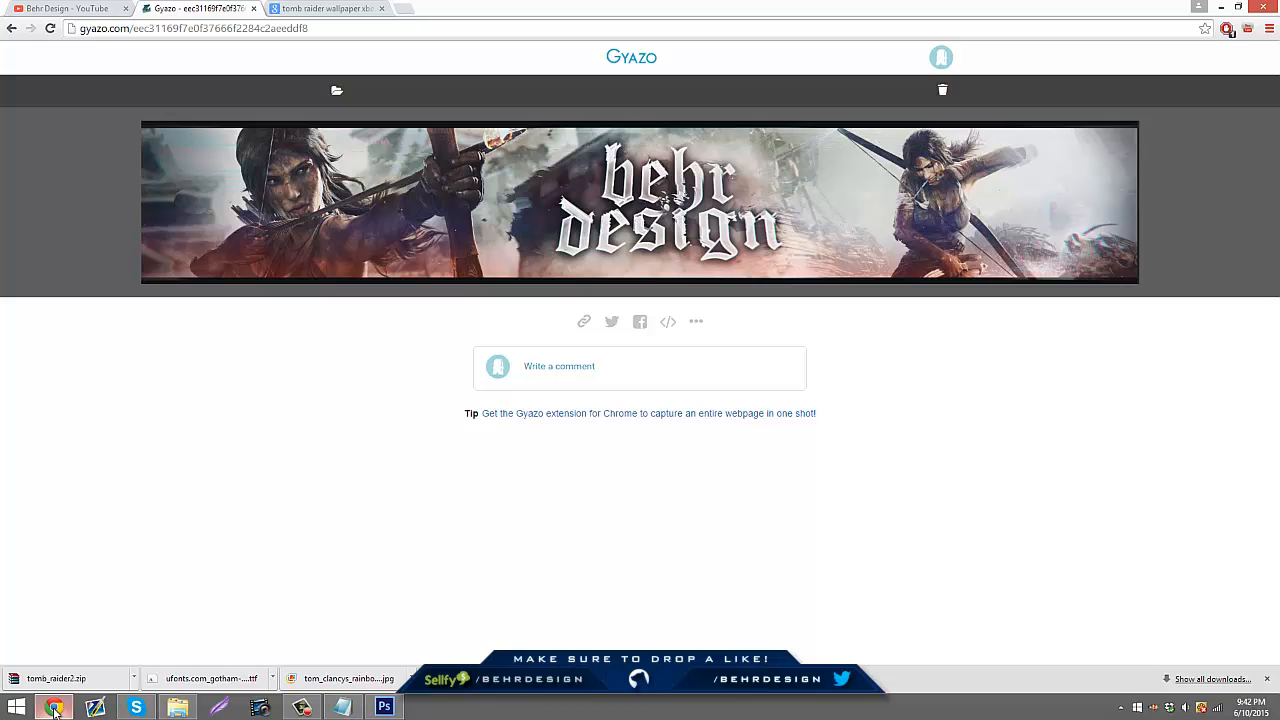
click(54, 707)
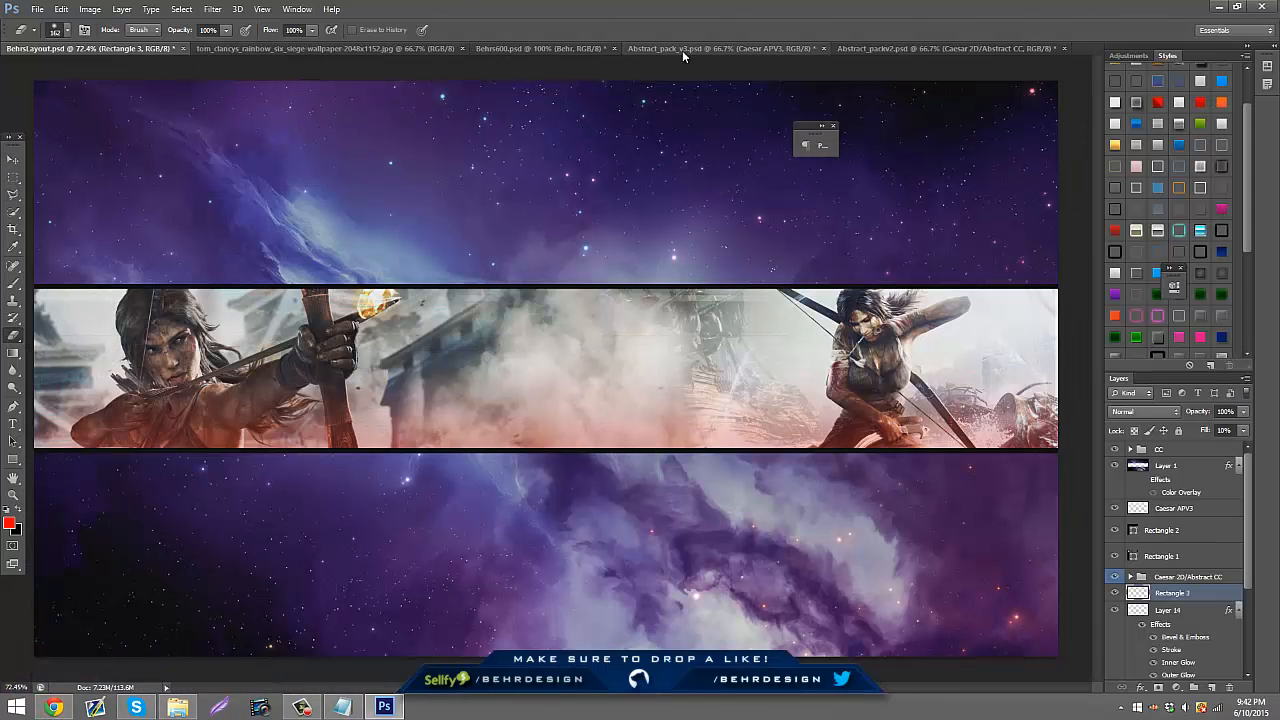
- In Behrs600.psd, collapse and hide the Tech Wallpapers group and show the orange lens flare layer in the Lighting+Flares group
click(510, 48)
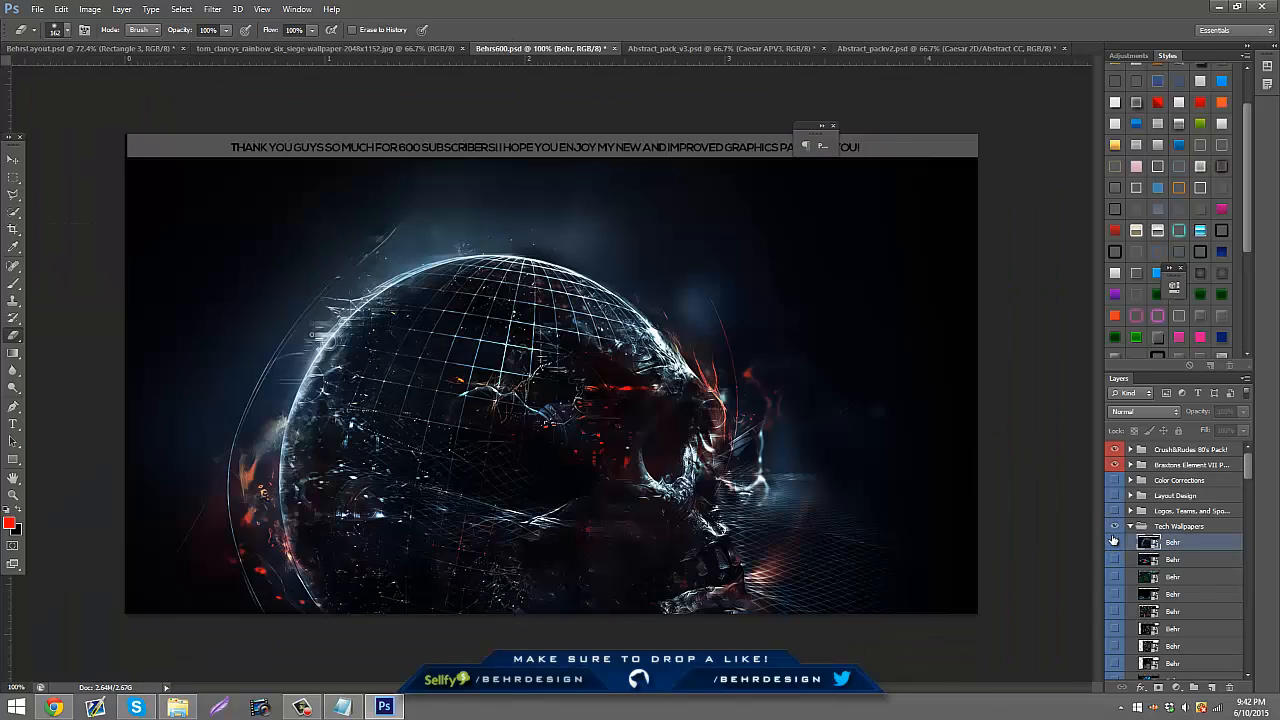
click(1130, 527)
click(1115, 527)
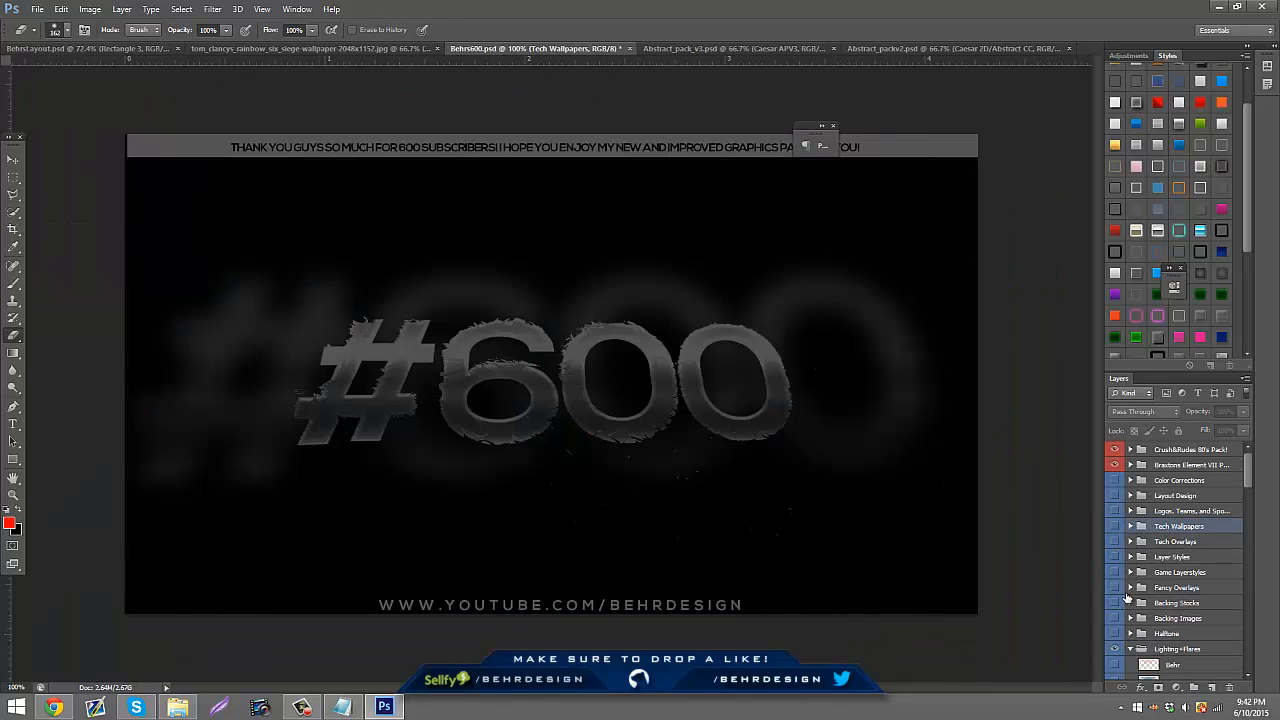
scroll(1127, 648, down, 10)
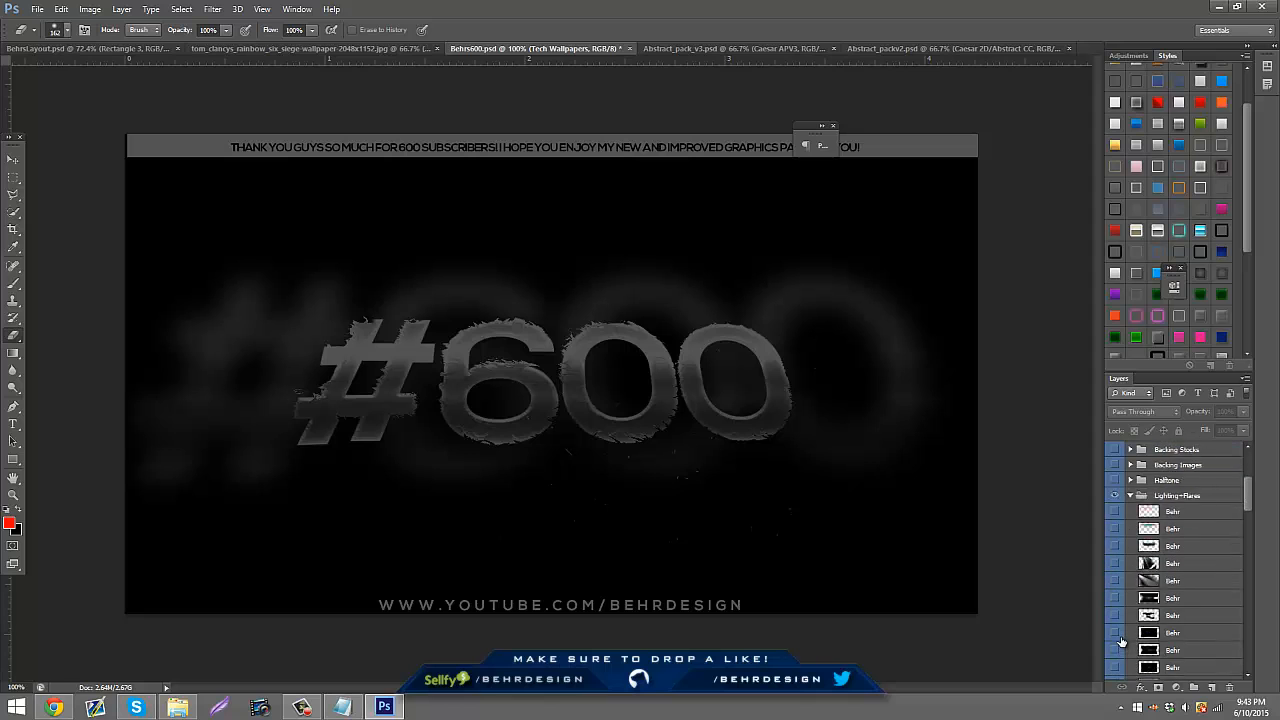
click(1116, 592)
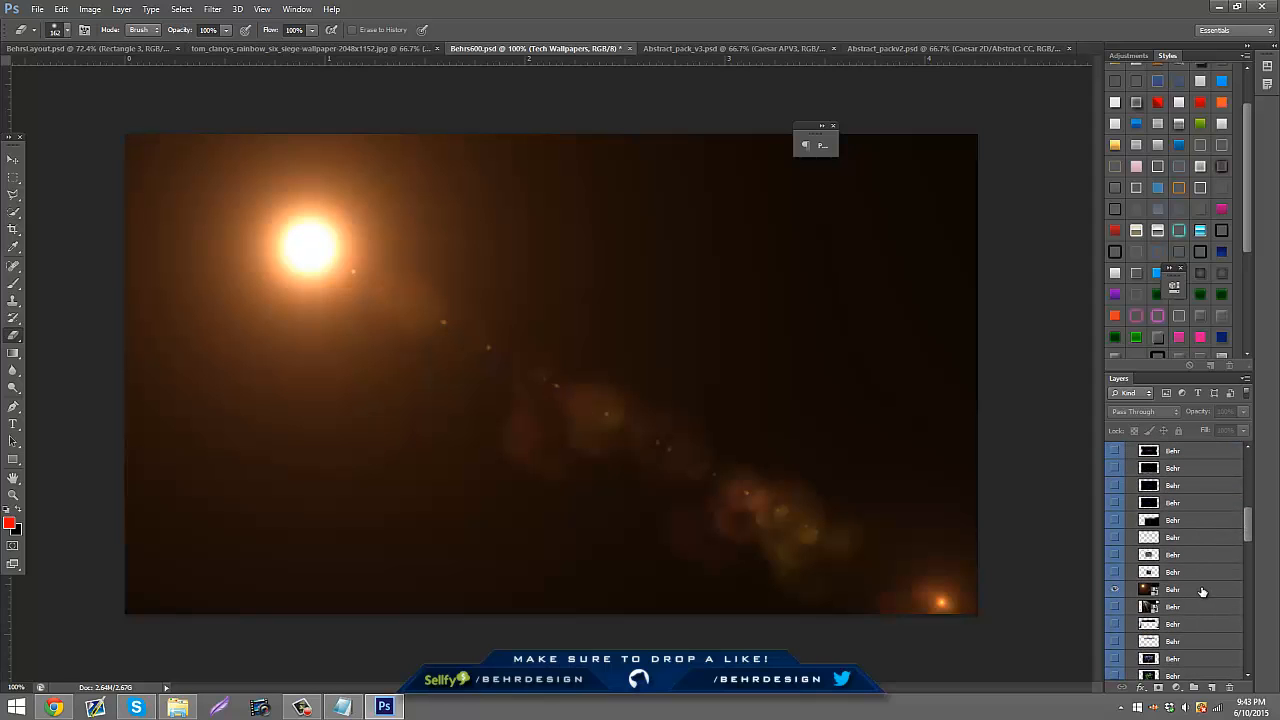
- Copy the orange lens flare layer into BehrsLayout.psd and position it over the strip from the left archer's face to the right end
click(1160, 590)
click(13, 160)
drag(105, 73, 965, 369)
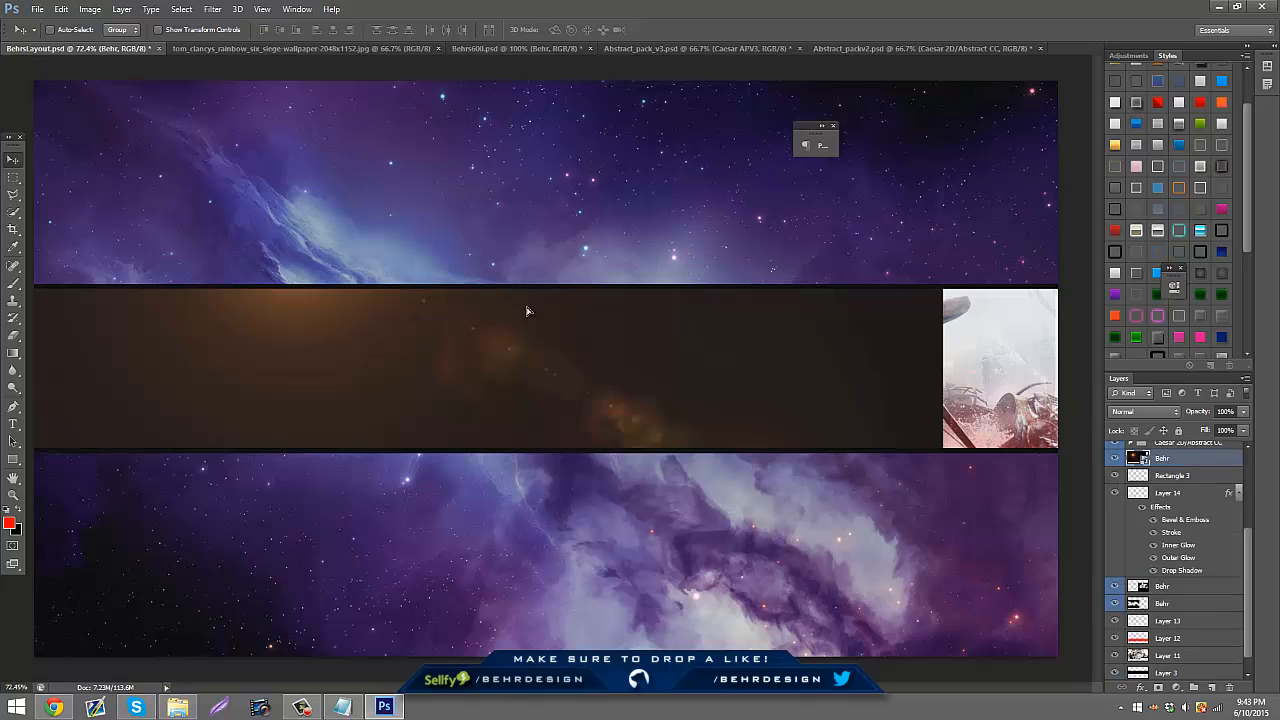
drag(674, 285, 1224, 388)
- Set the lens flare layer's blend mode to Screen and its opacity to 94%
click(1152, 413)
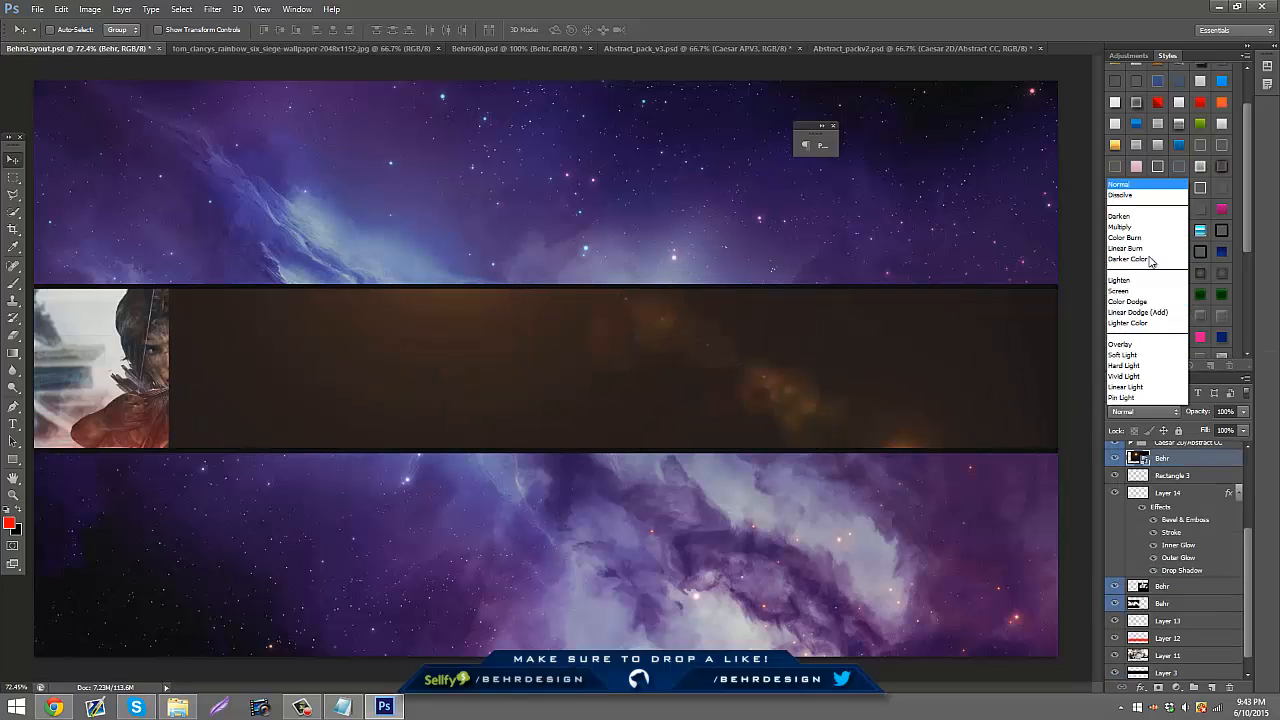
click(1122, 164)
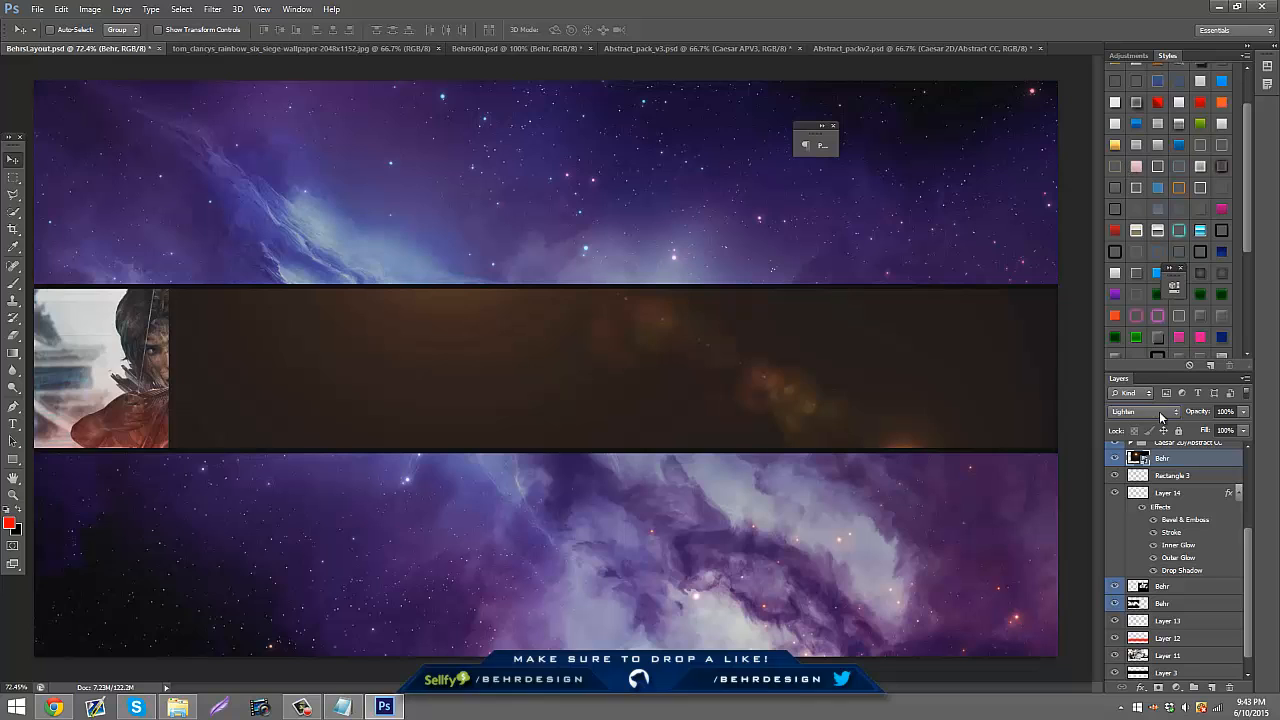
click(1160, 417)
click(1128, 176)
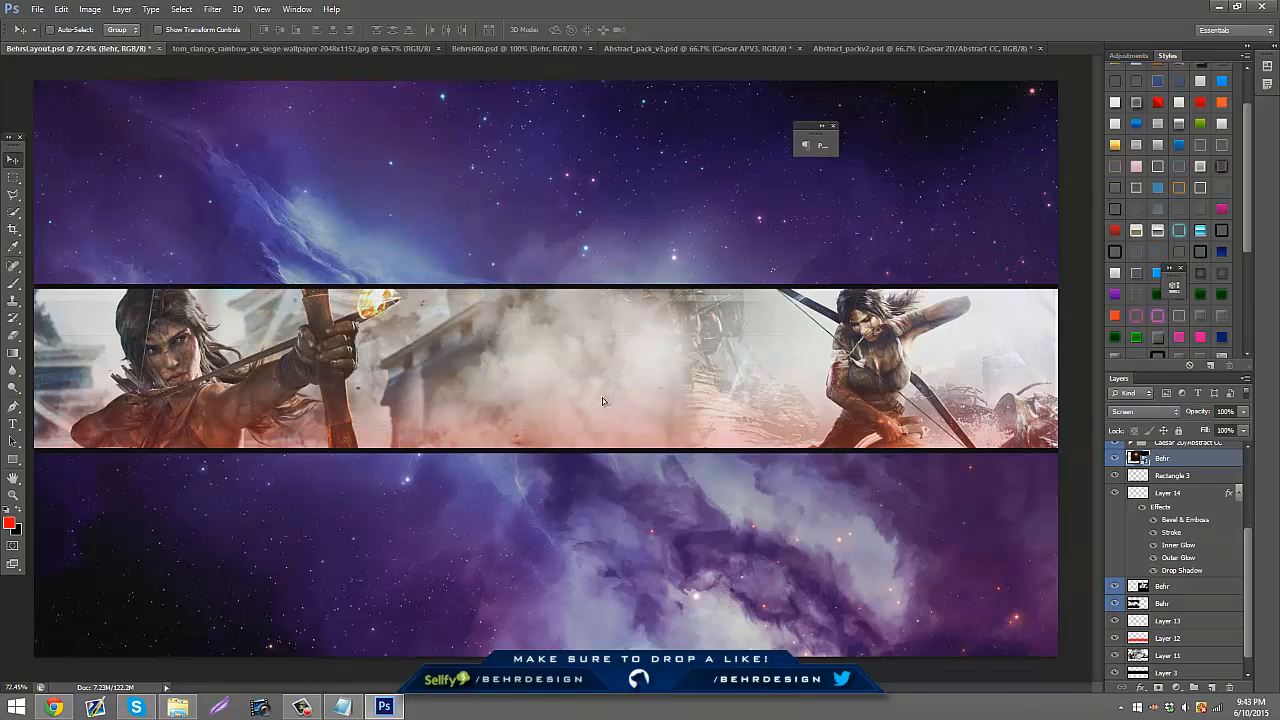
click(1243, 430)
drag(1202, 429, 1167, 430)
drag(1245, 440, 1241, 440)
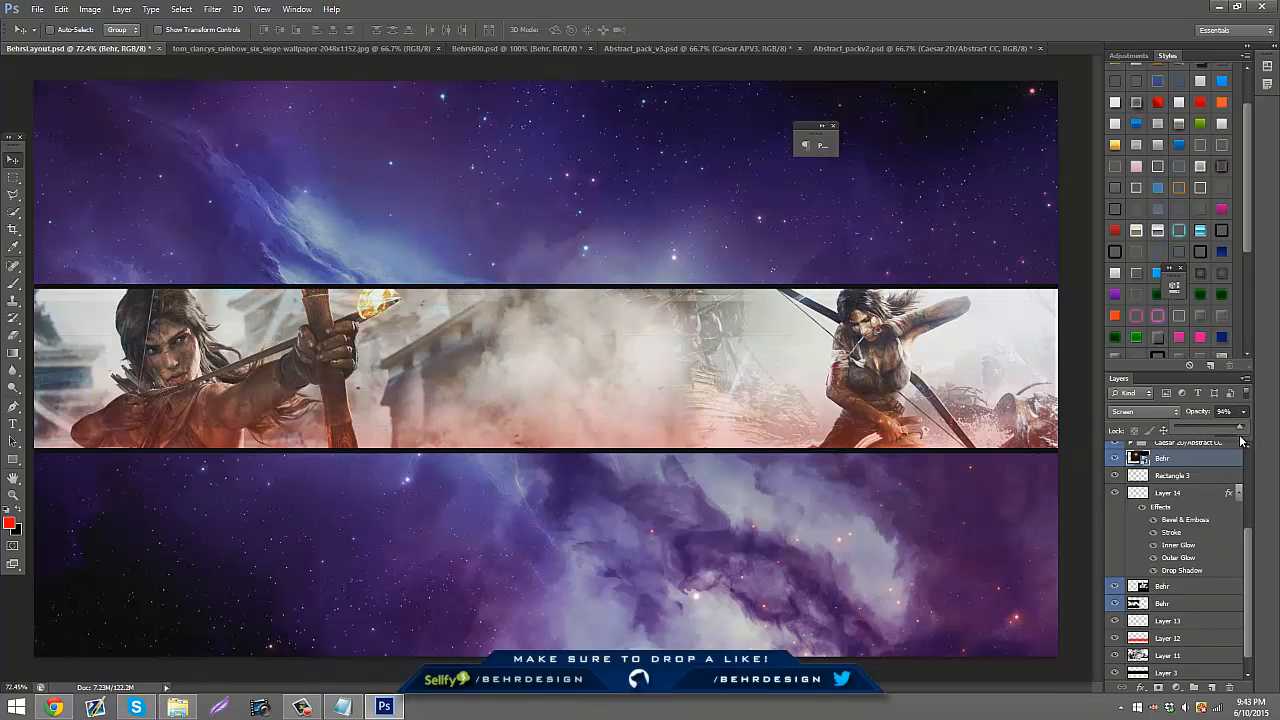
- Rasterize the lens flare layer and erase it over the strip's middle and the right archer with a 319 px eraser
click(12, 333)
click(545, 320)
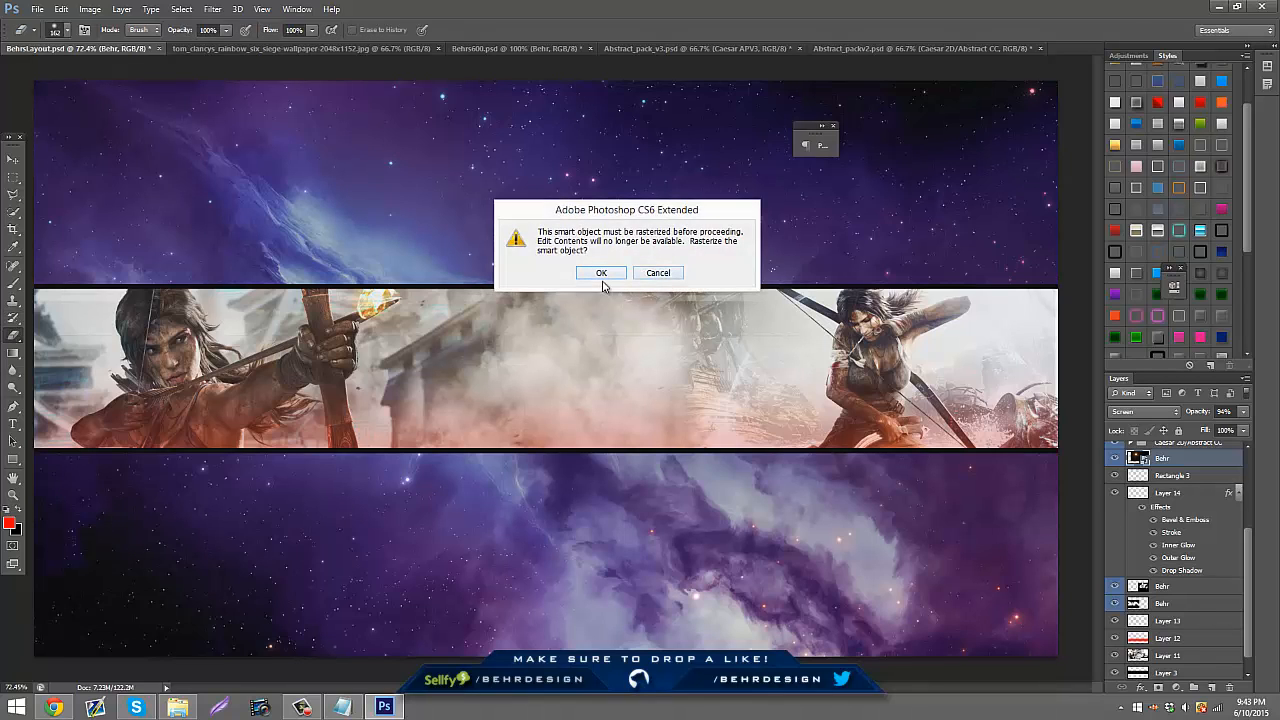
click(604, 273)
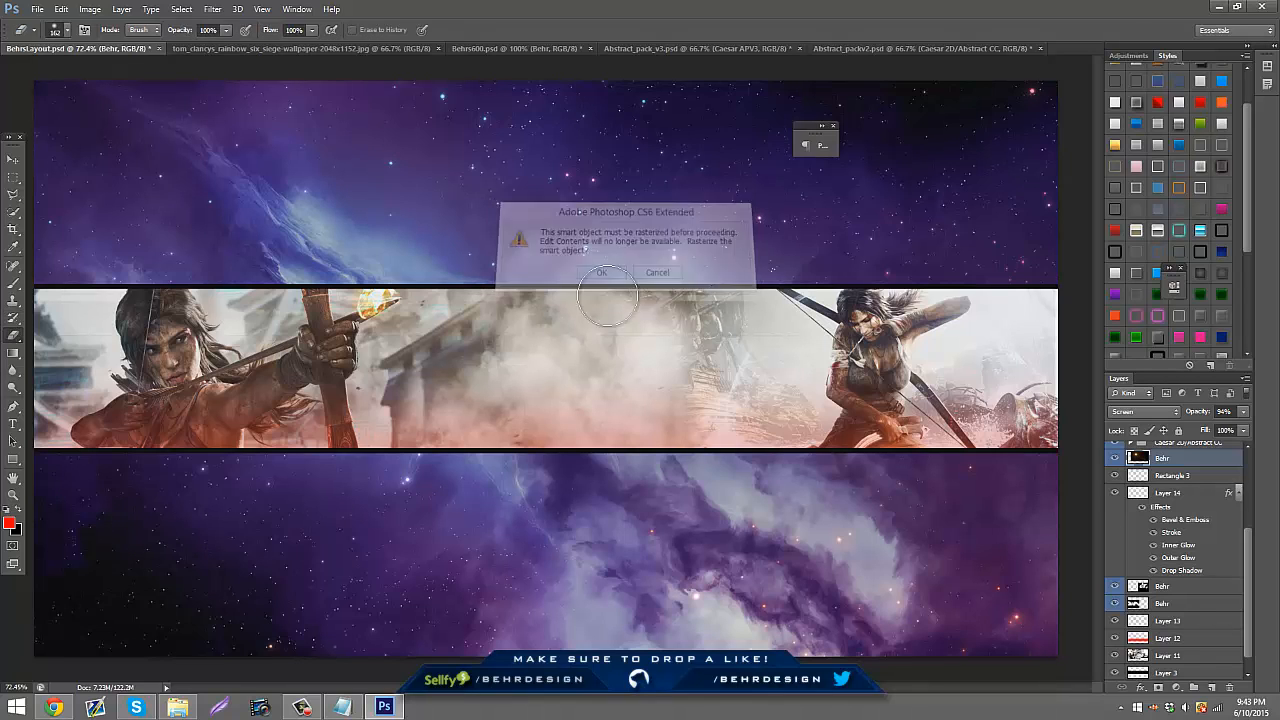
click(58, 30)
click(115, 72)
click(275, 376)
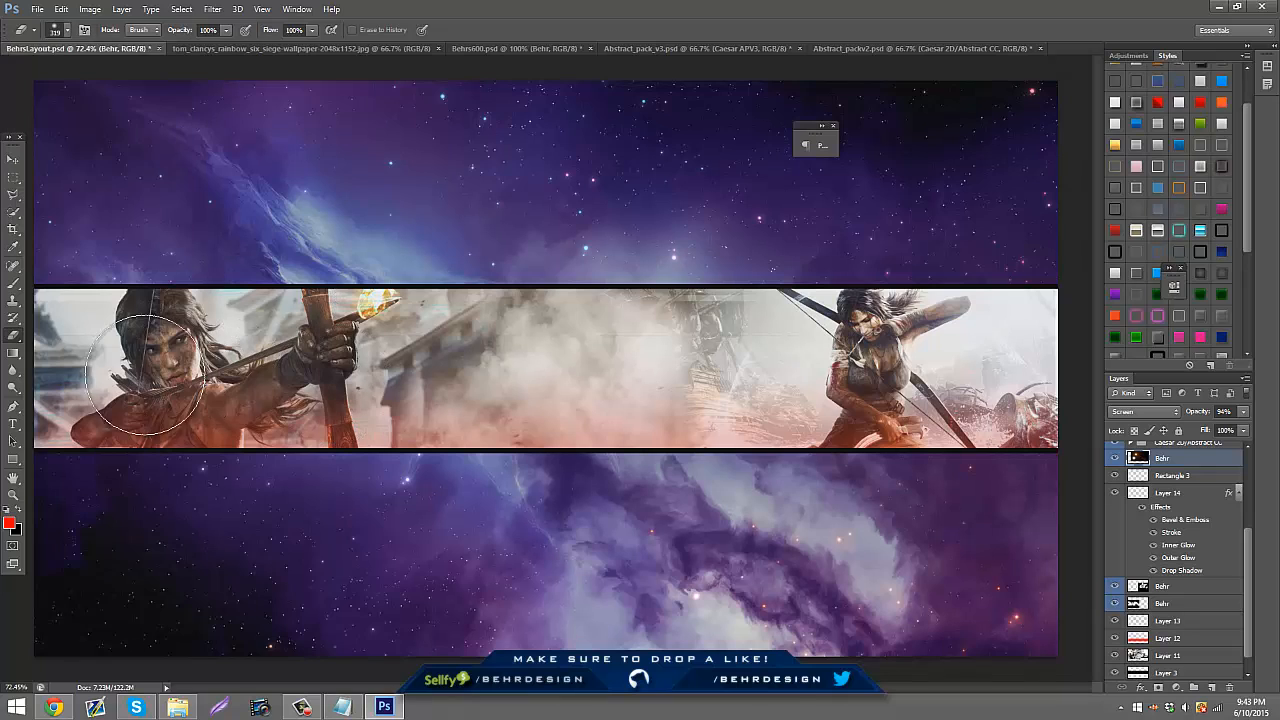
mouse_move(671, 384)
mouse_down()
mouse_move(539, 423)
mouse_move(699, 370)
mouse_move(567, 489)
mouse_up()
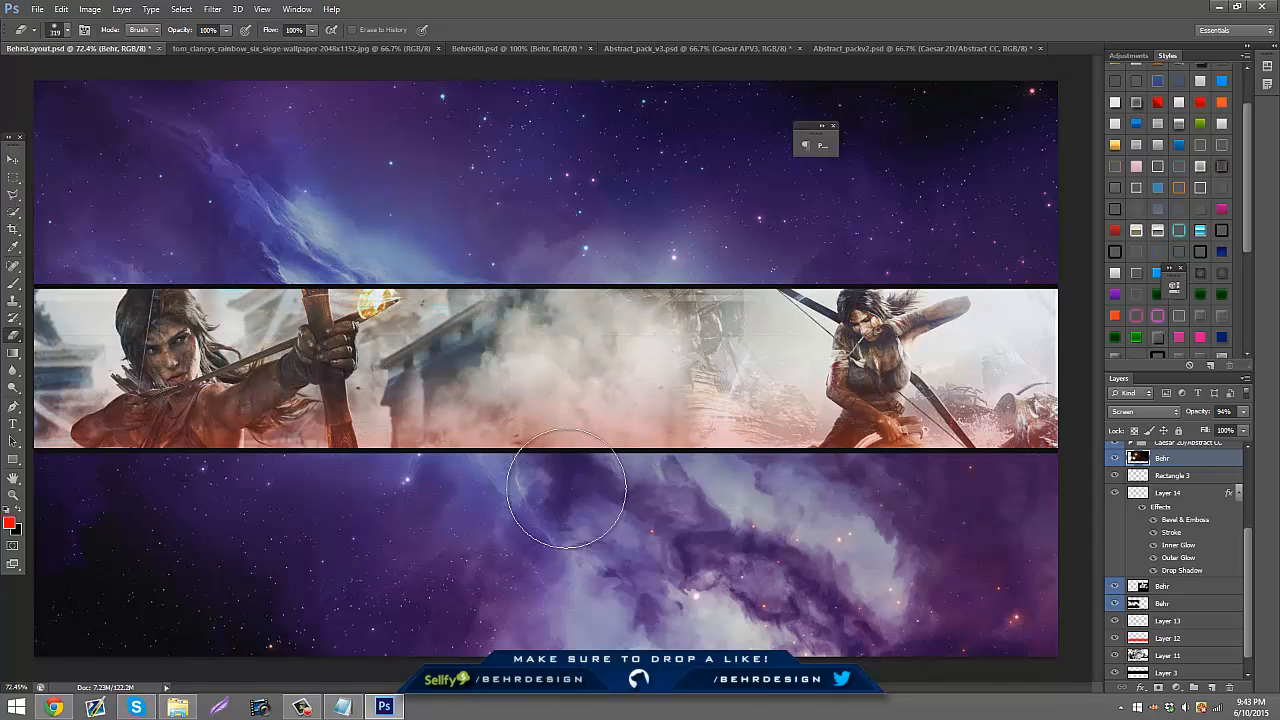
mouse_move(897, 340)
mouse_down()
mouse_move(990, 362)
mouse_move(960, 390)
mouse_up()
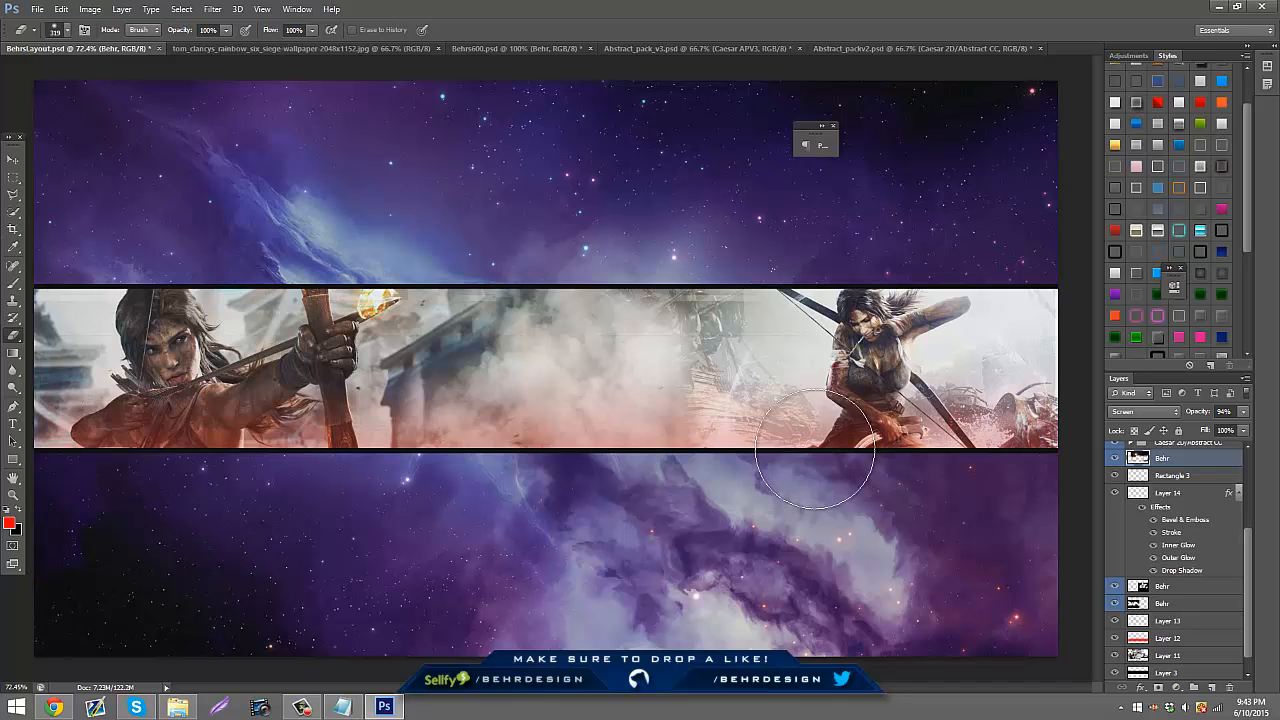
- Add the two-line text "behr design" in red 170.57 pt Old English Text over the smoke beside the left archer's bow
click(13, 494)
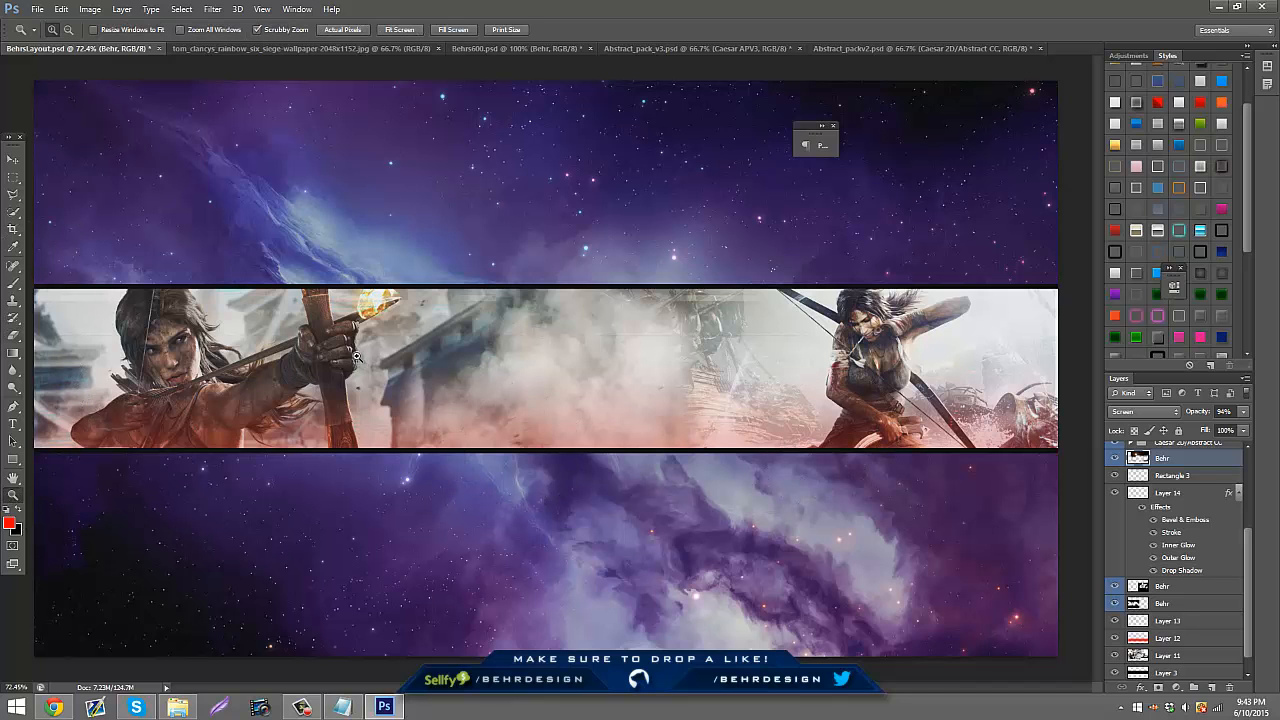
drag(359, 356, 451, 378)
drag(526, 382, 528, 374)
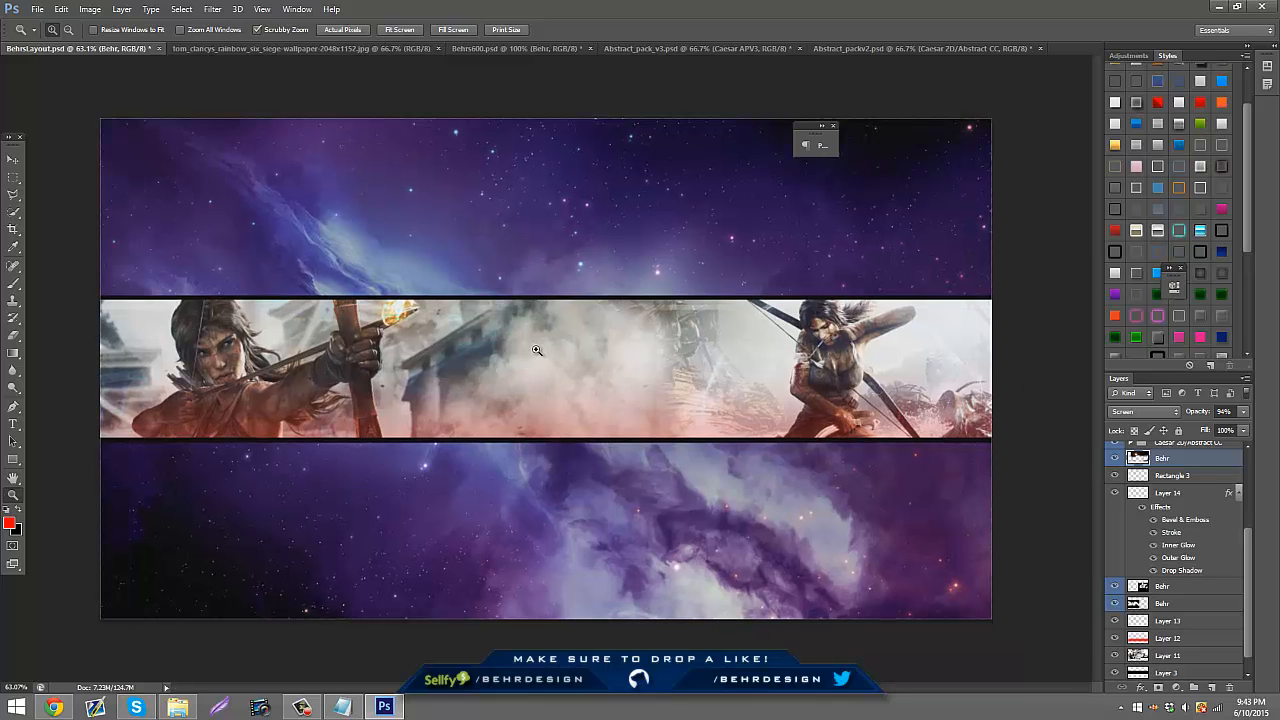
drag(532, 358, 578, 359)
key(t)
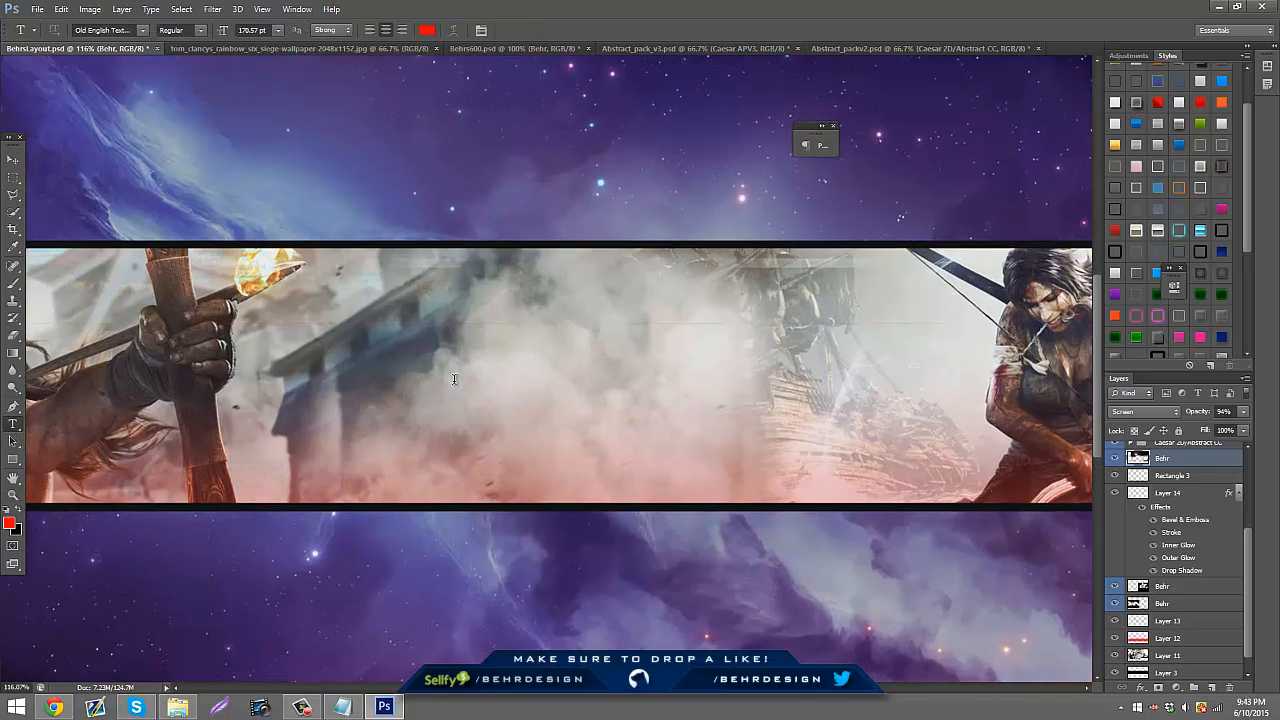
click(455, 380)
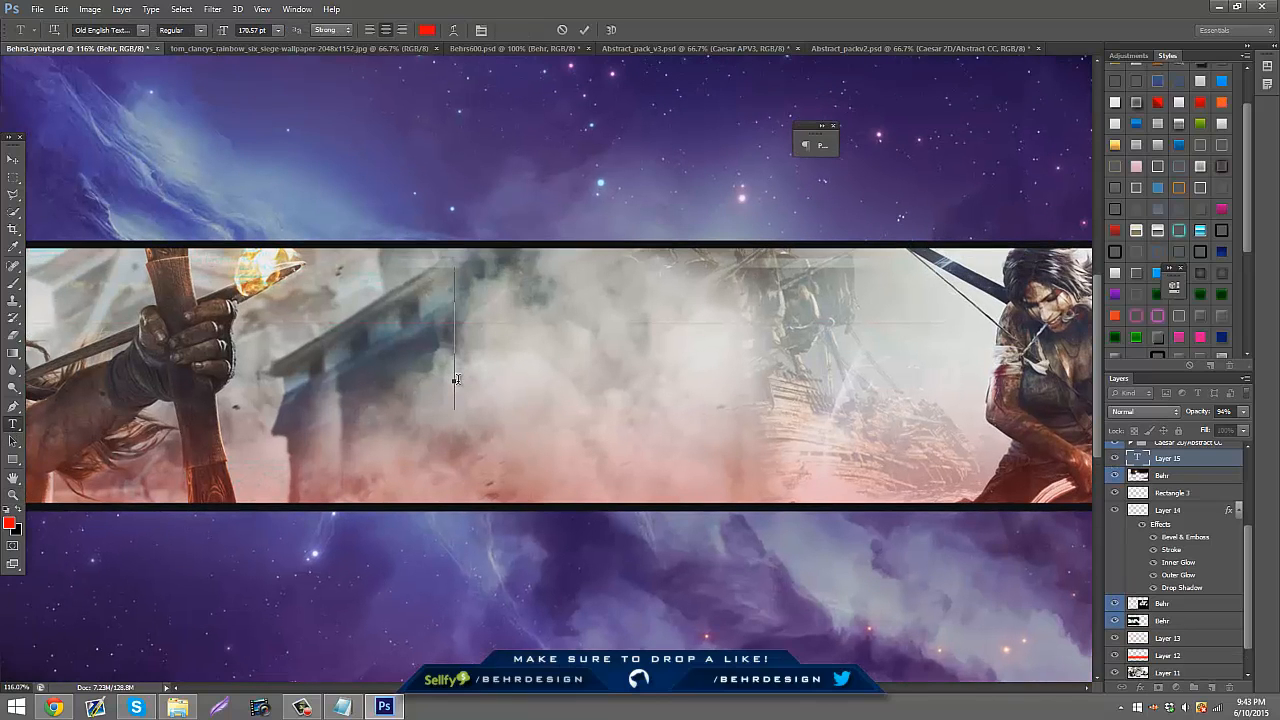
text(behrdesi)
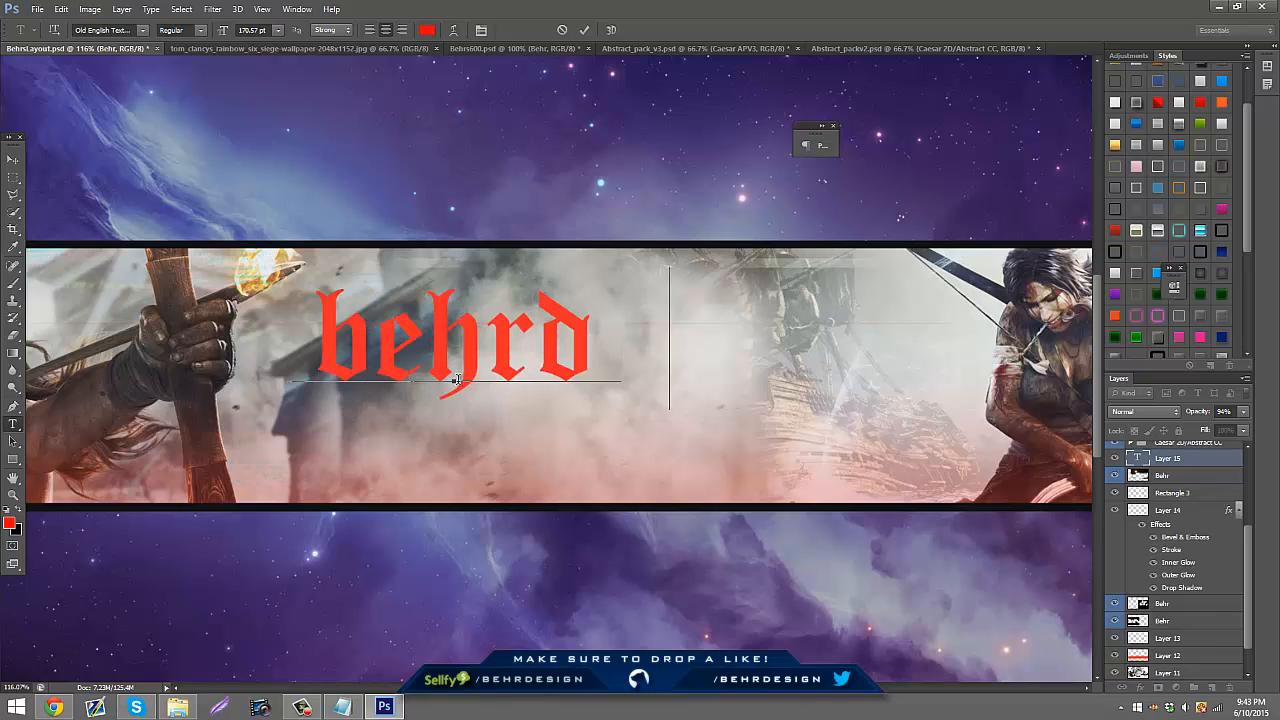
key(BackSpace)
key(BackSpace)
key(BackSpace)
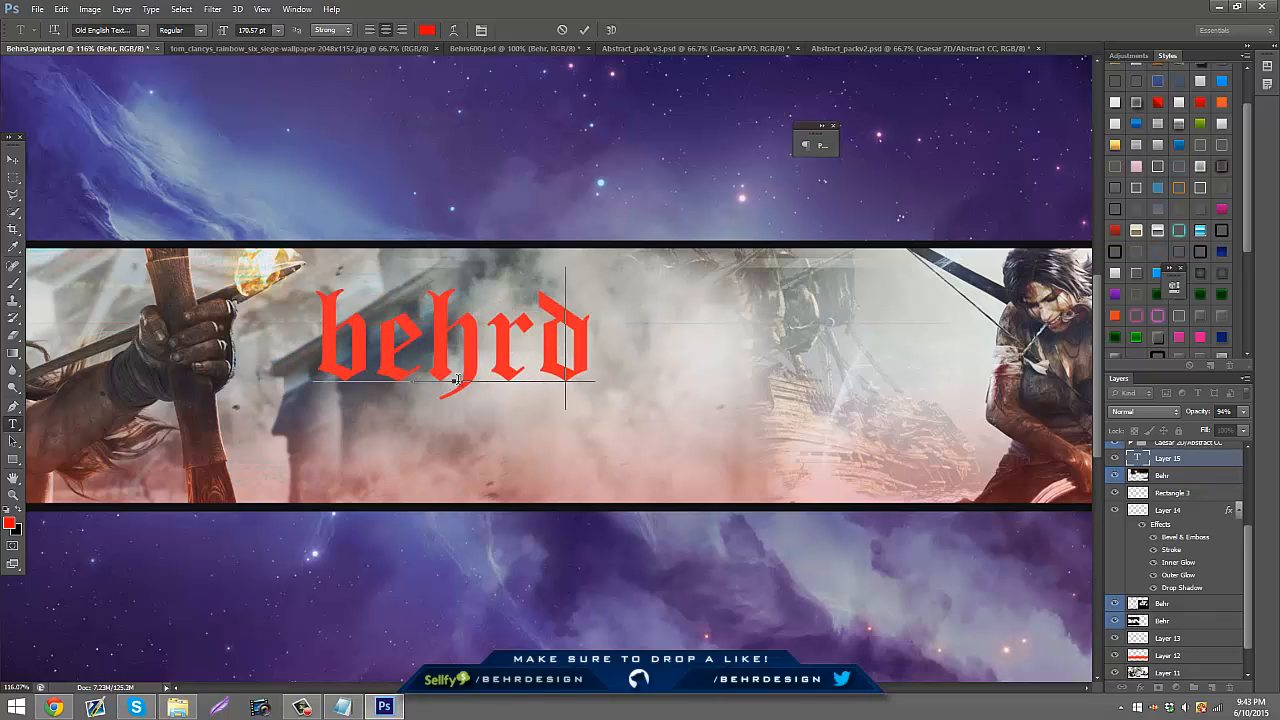
key(BackSpace)
key(Return)
text(design)
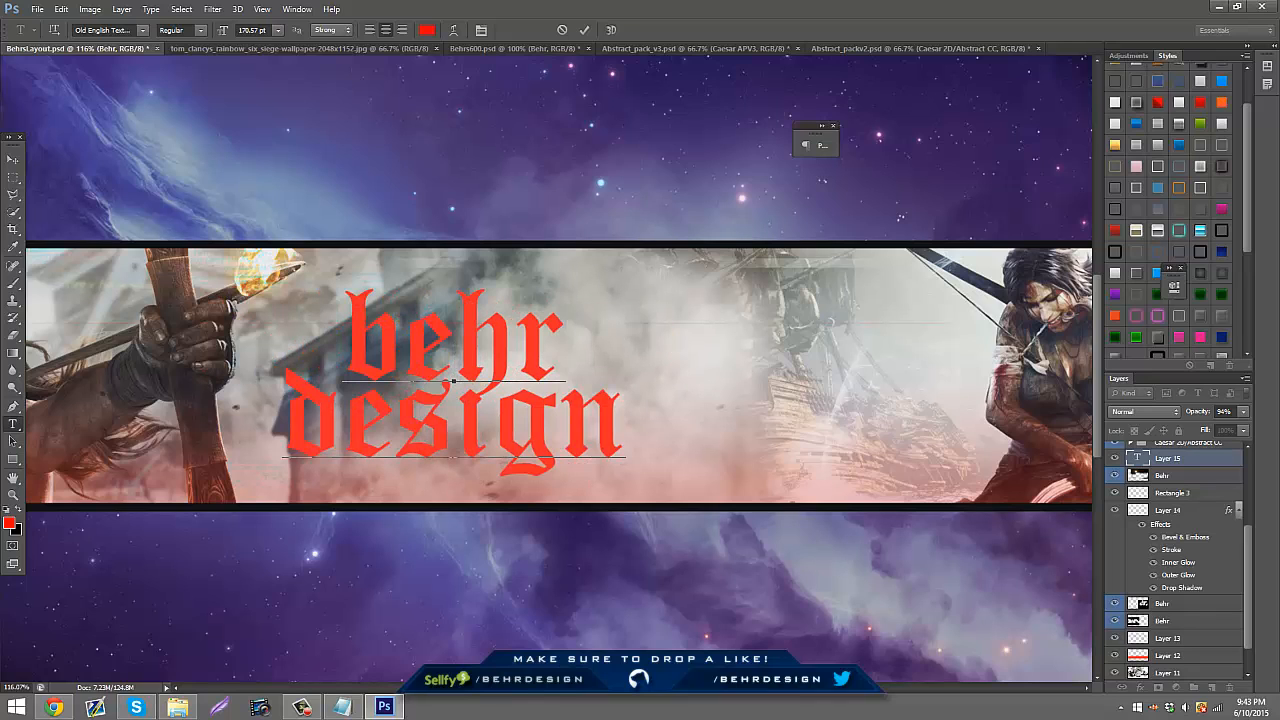
- Change the colour of the two-line "behr design" text from red to white
click(144, 33)
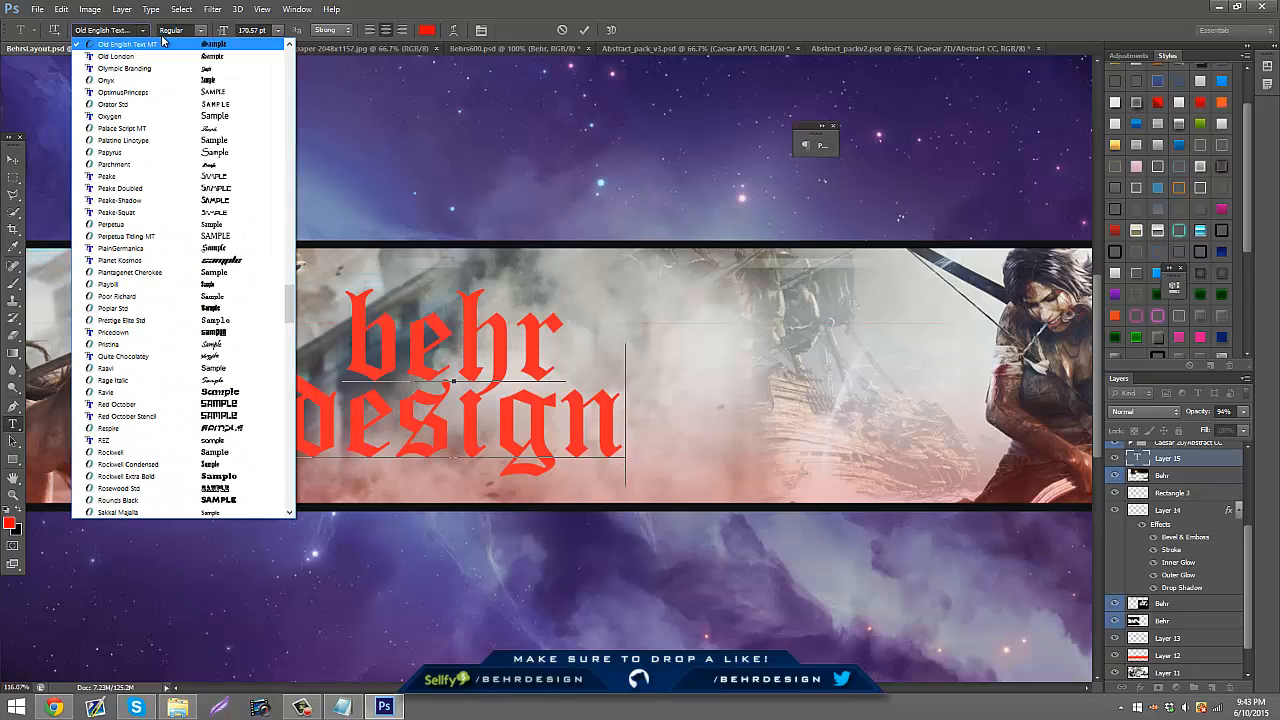
click(152, 33)
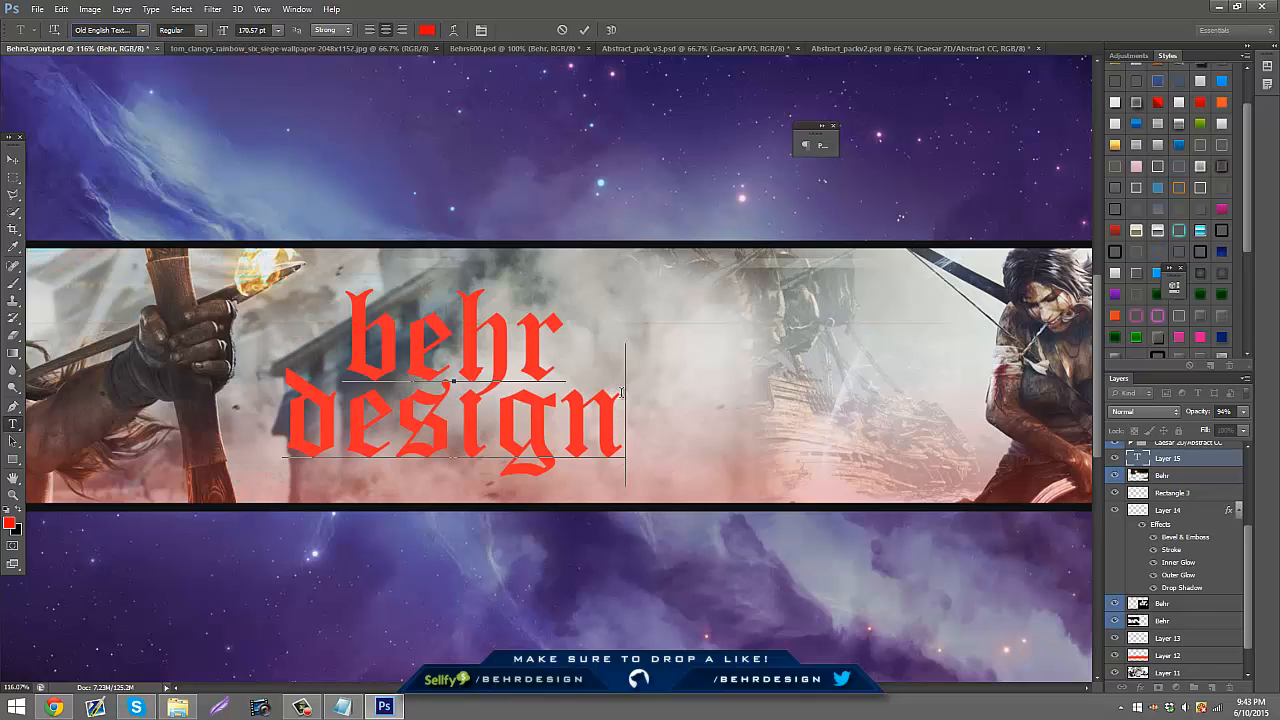
drag(610, 428, 342, 300)
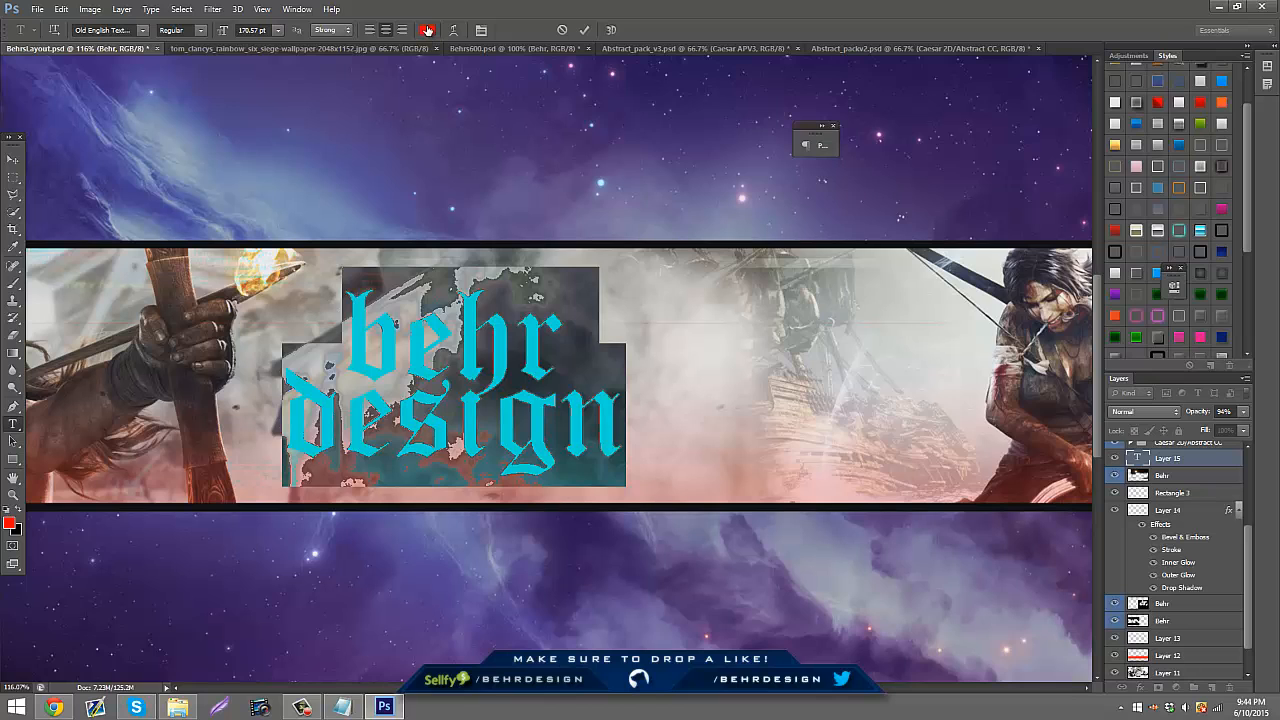
click(428, 31)
click(771, 263)
click(1095, 259)
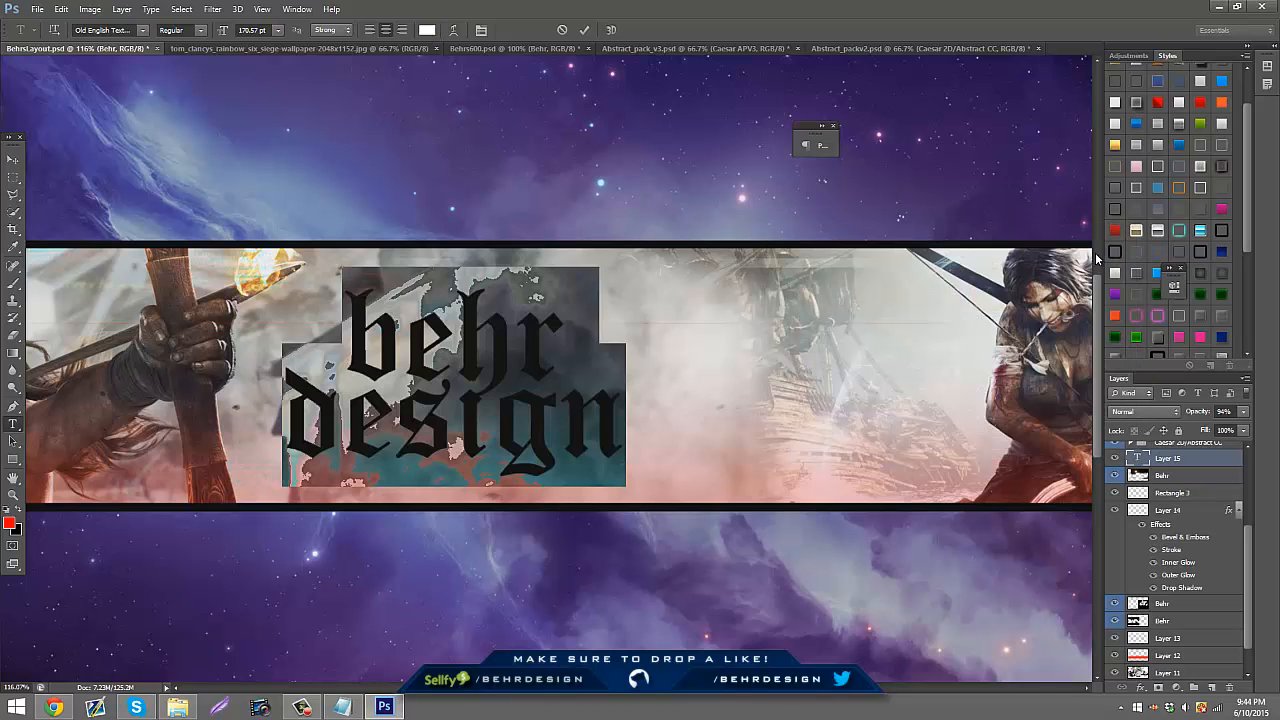
click(532, 433)
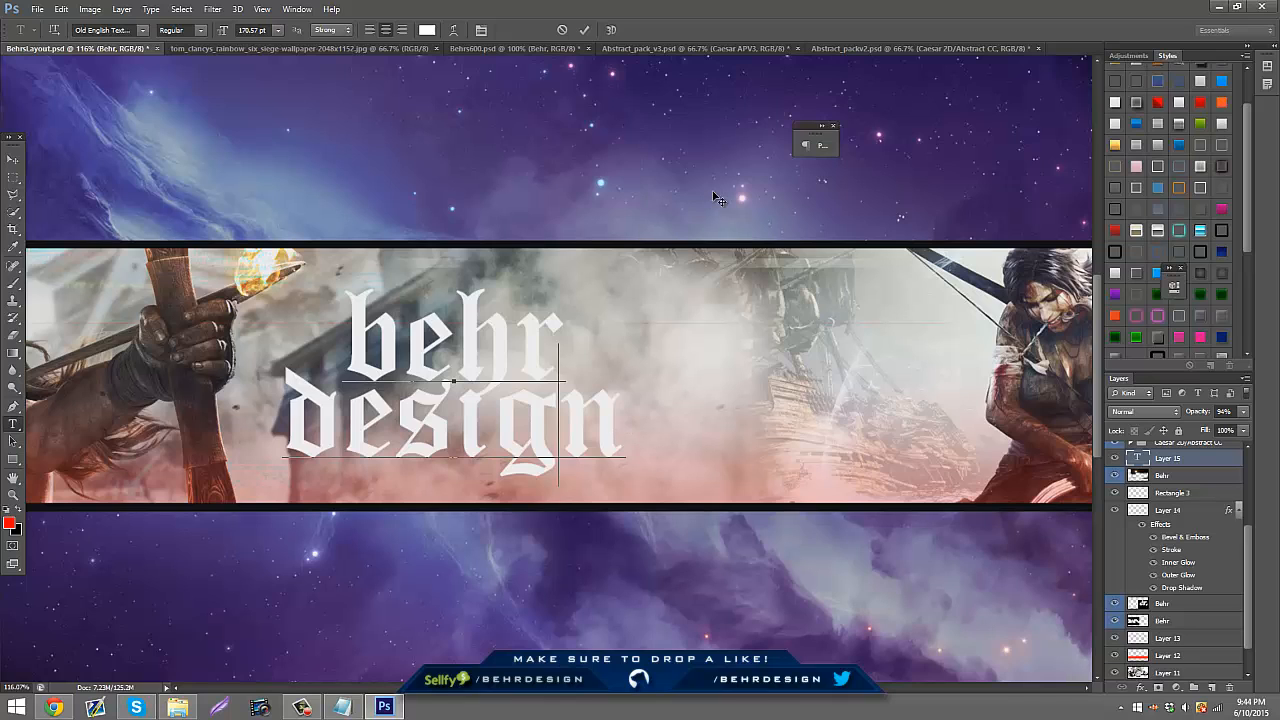
- Show and expand the Layer Styles group in Behrs600.psd to examine its sample text styles
click(510, 47)
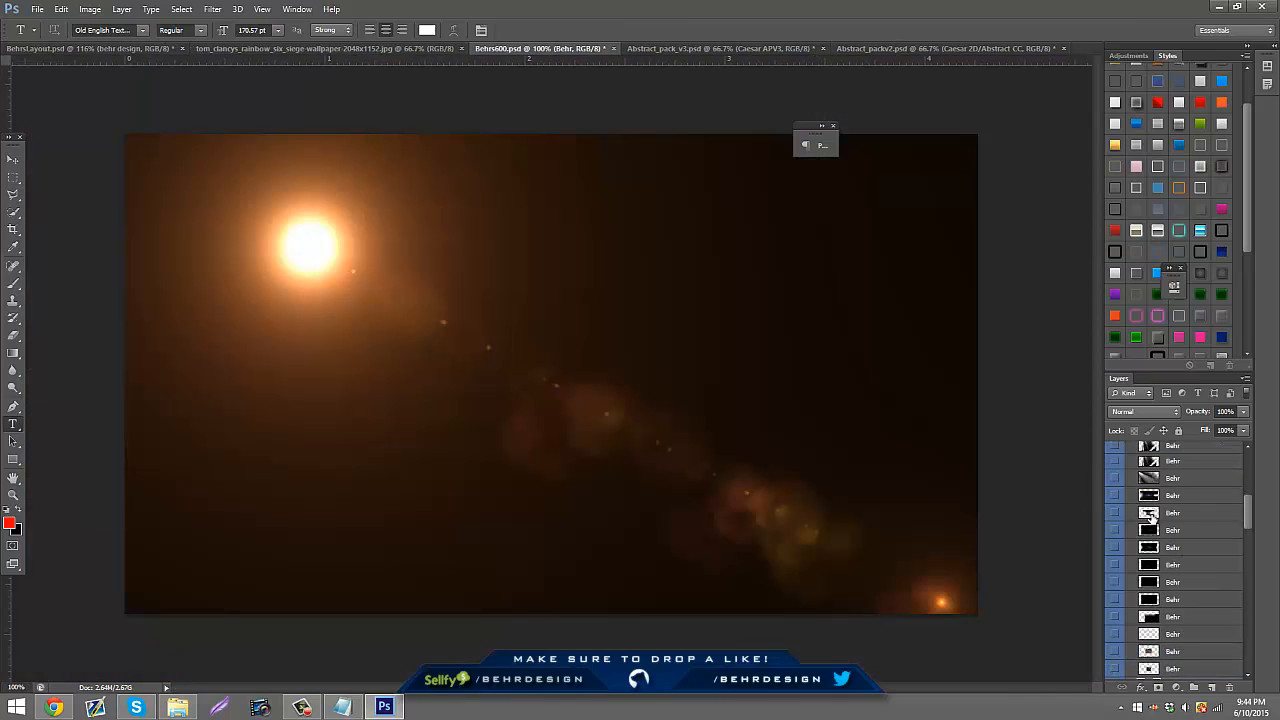
drag(1248, 500, 1250, 466)
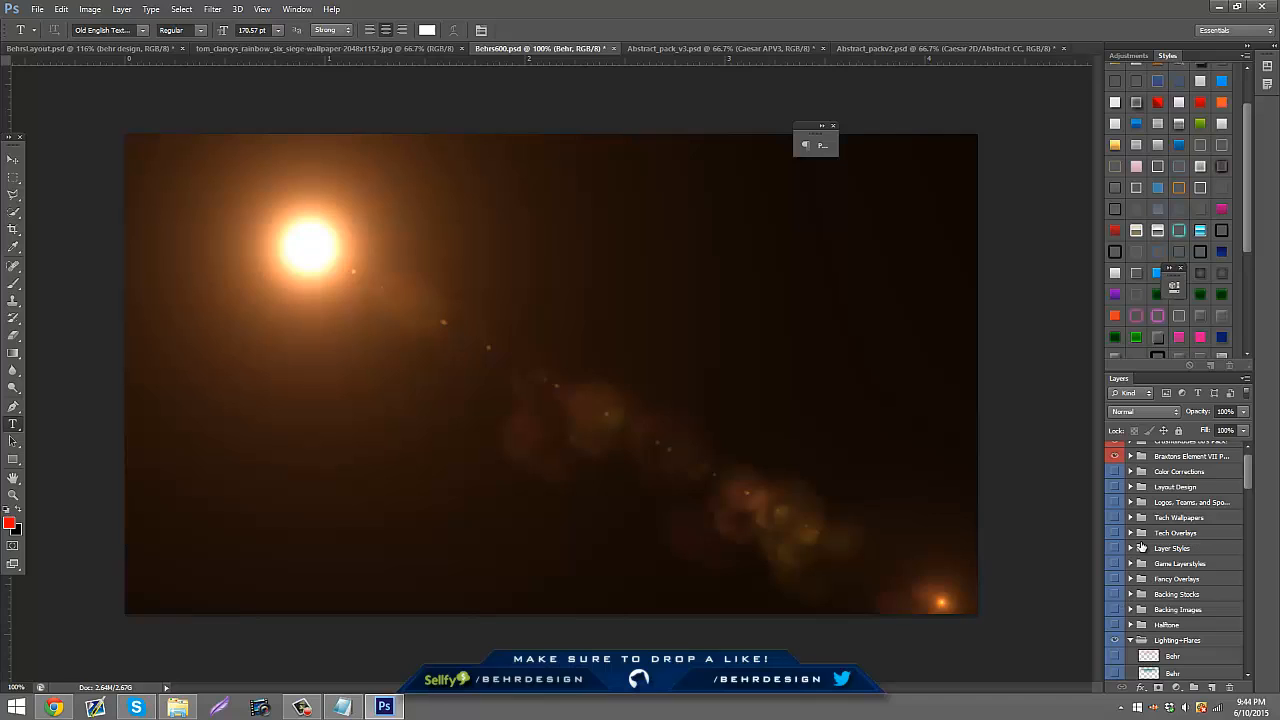
click(1115, 549)
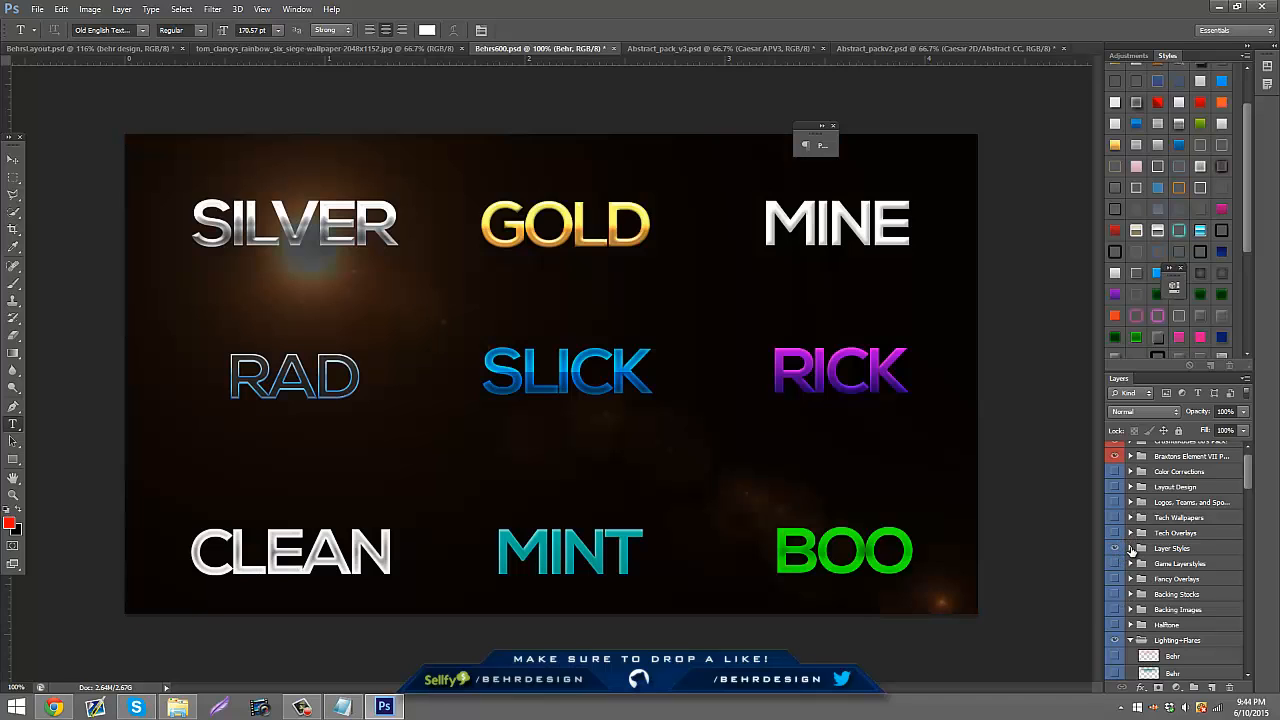
click(1130, 549)
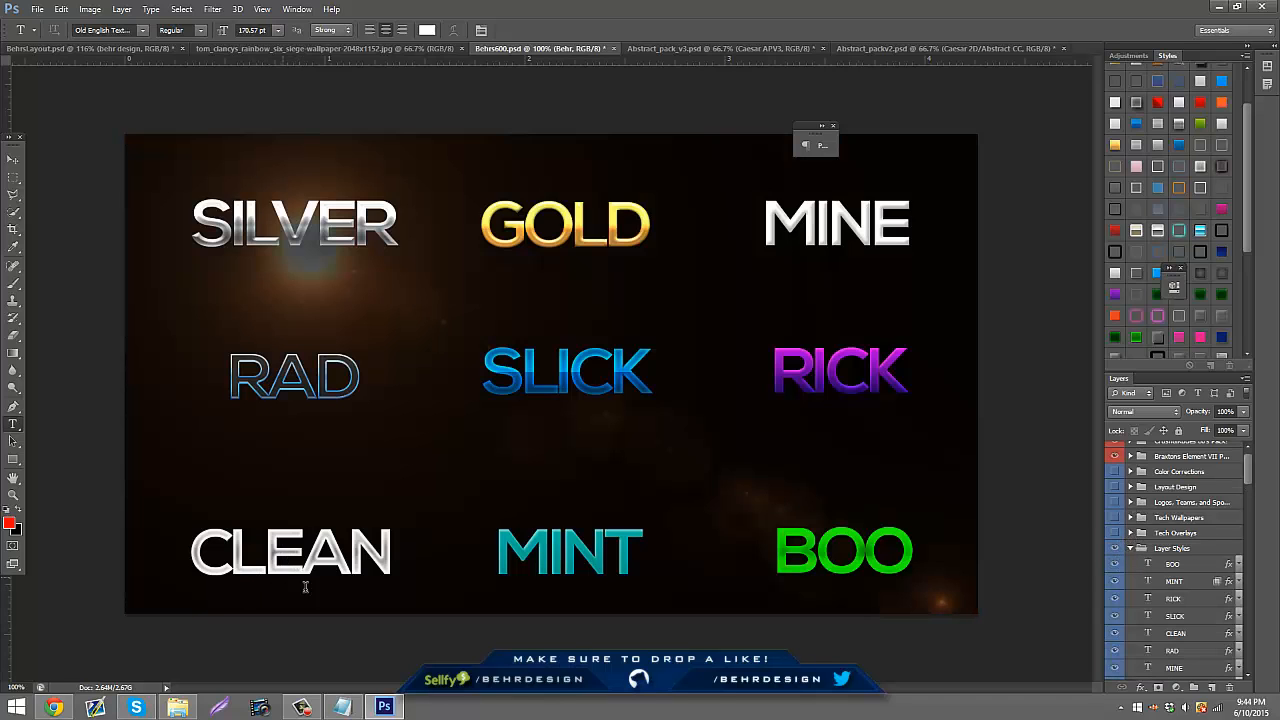
- In BehrsLayout.psd, apply the translucent white preset style with stroke and glows to "behr design" and warp the text into an upward curve
click(125, 48)
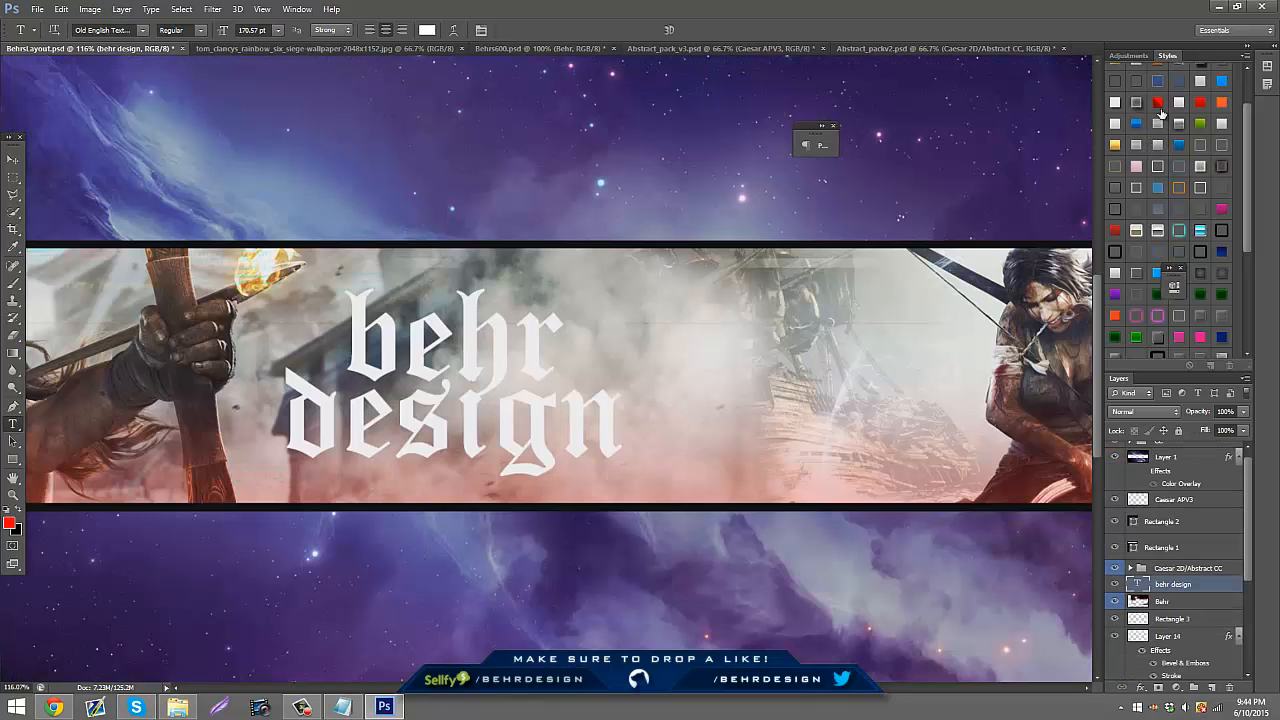
click(1136, 104)
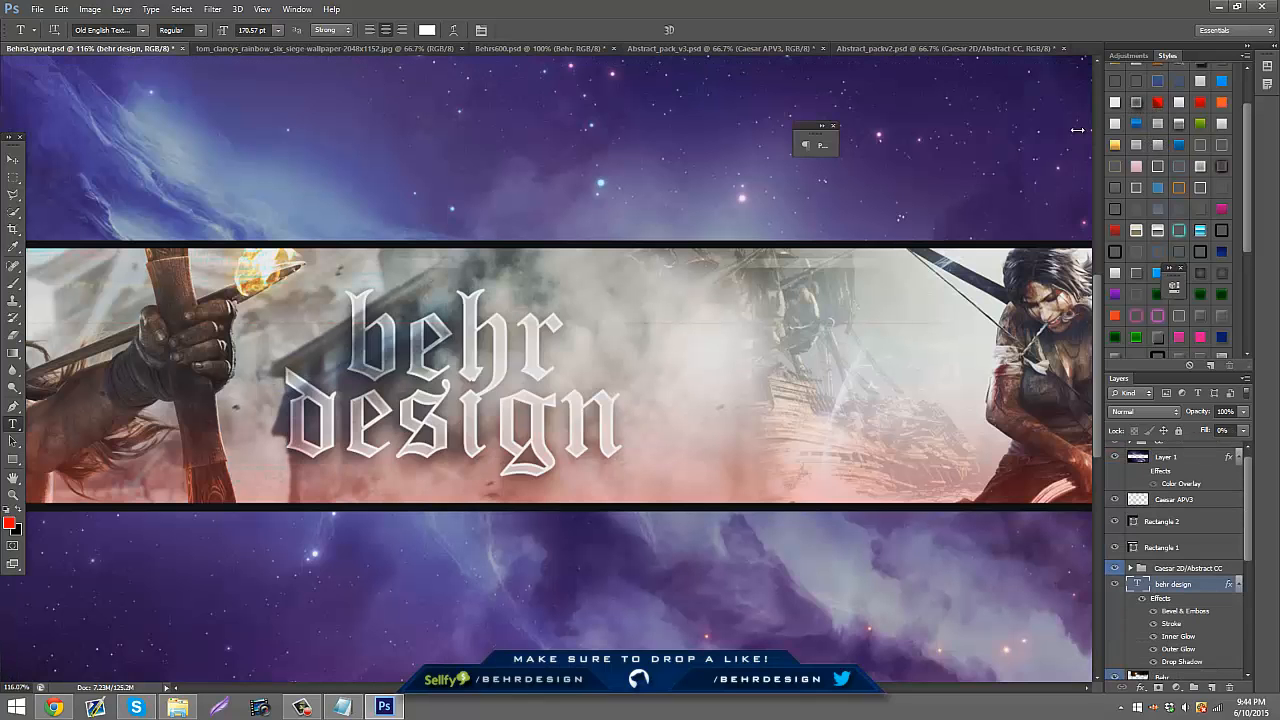
click(600, 440)
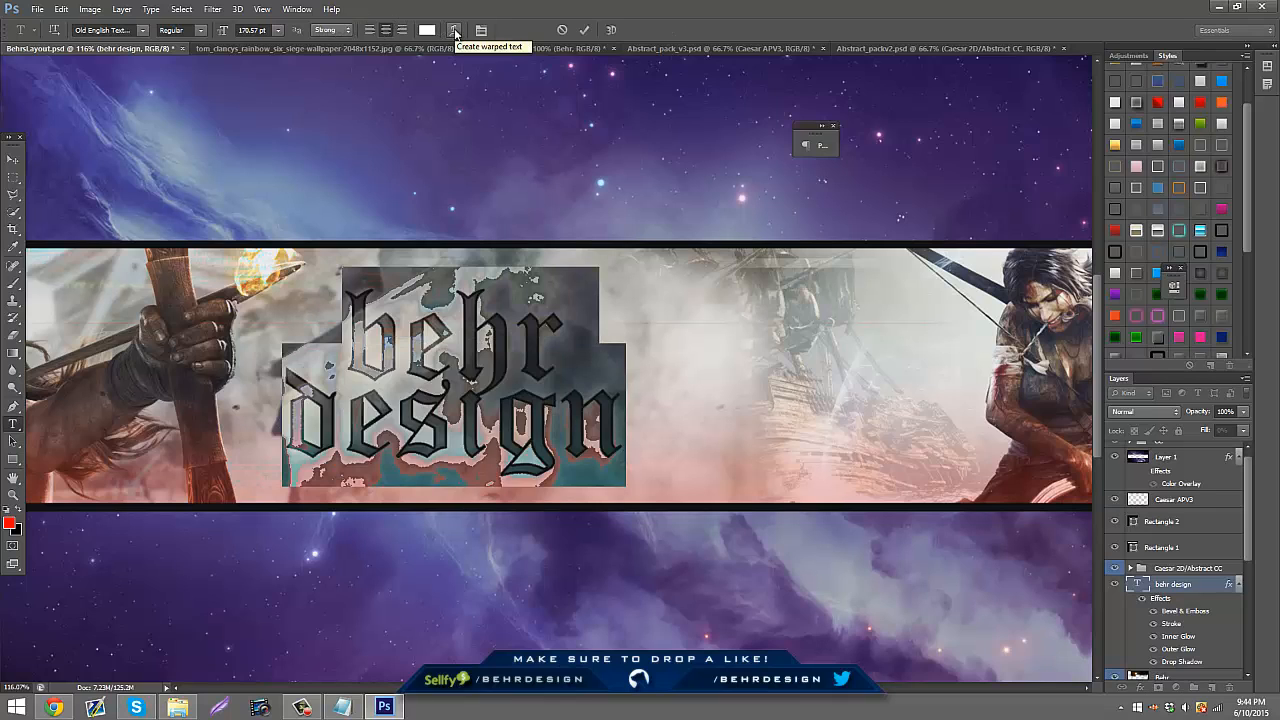
click(455, 33)
click(752, 221)
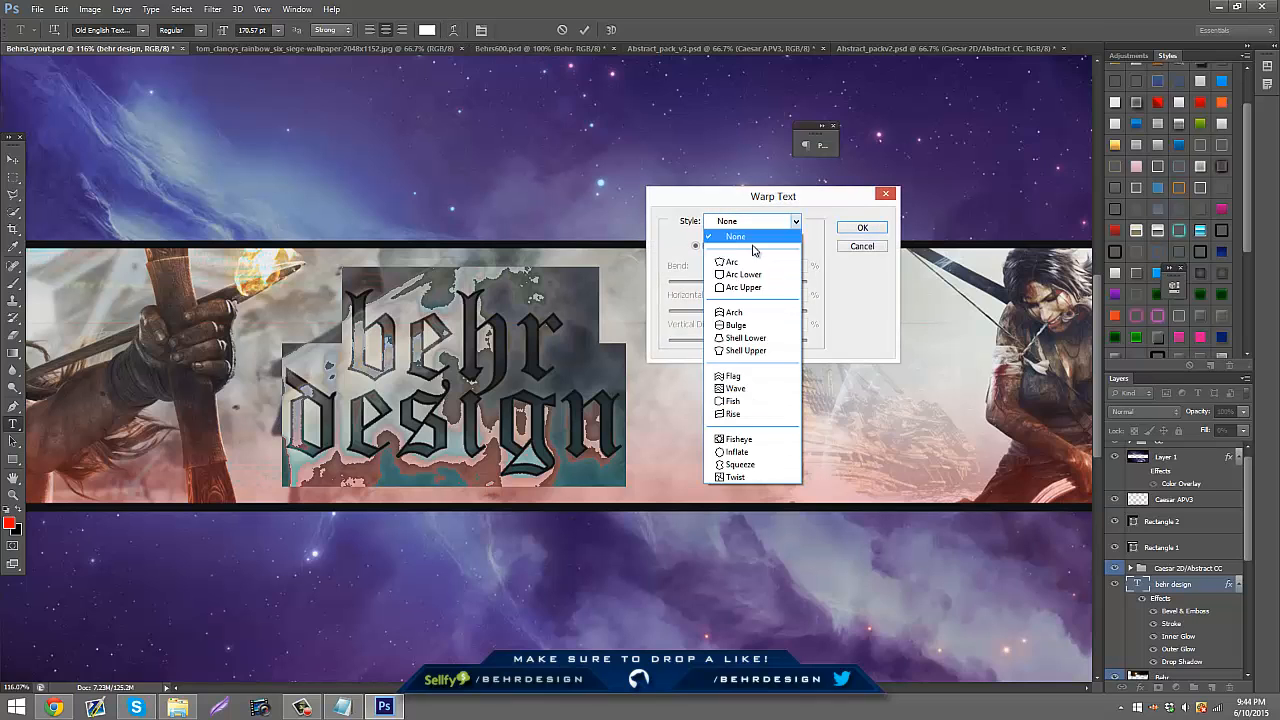
click(752, 257)
drag(755, 280, 731, 318)
click(864, 231)
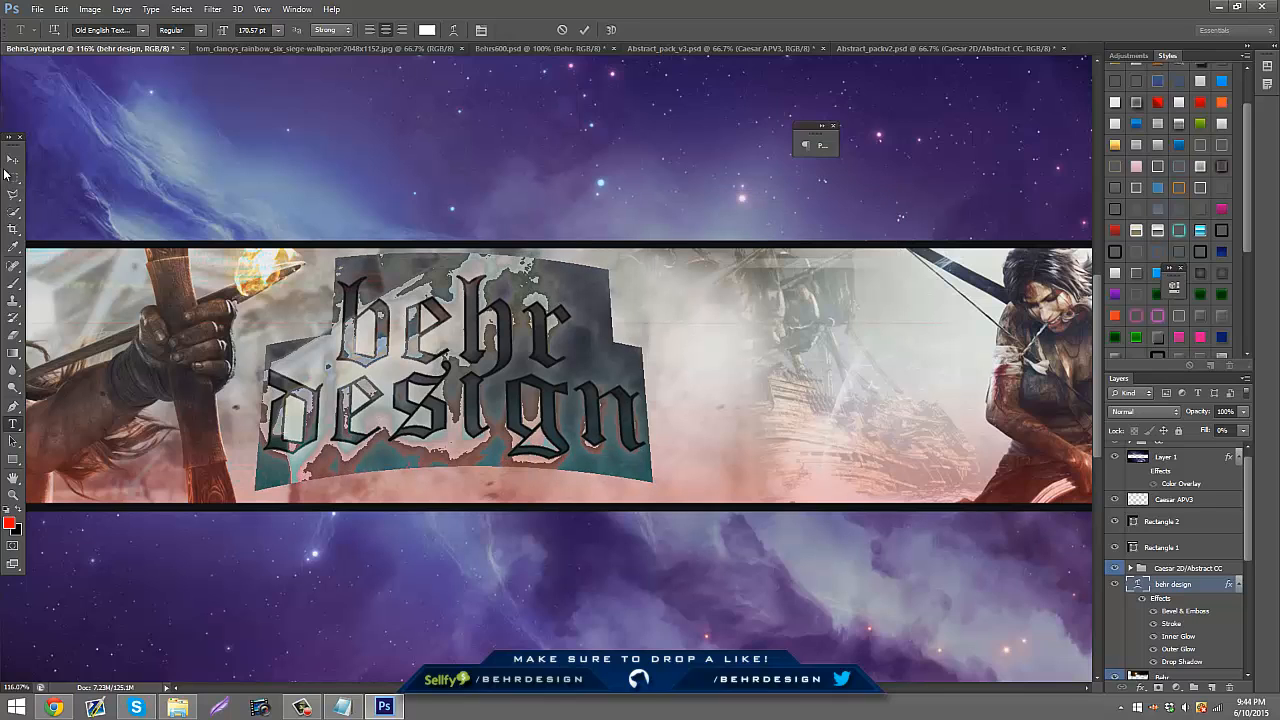
- Move the warped "behr design" text over the central vertical guide between the archers, showing the guides for alignment and hiding them again
click(12, 160)
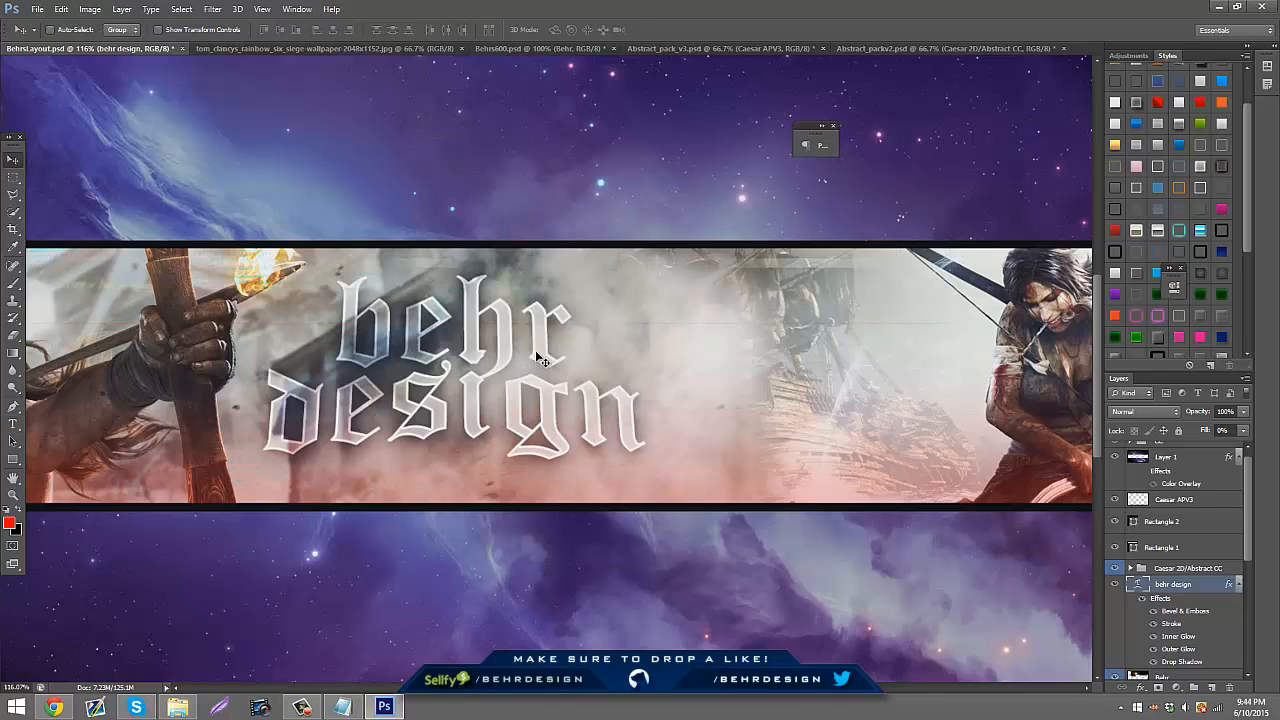
key(ctrl+semicolon)
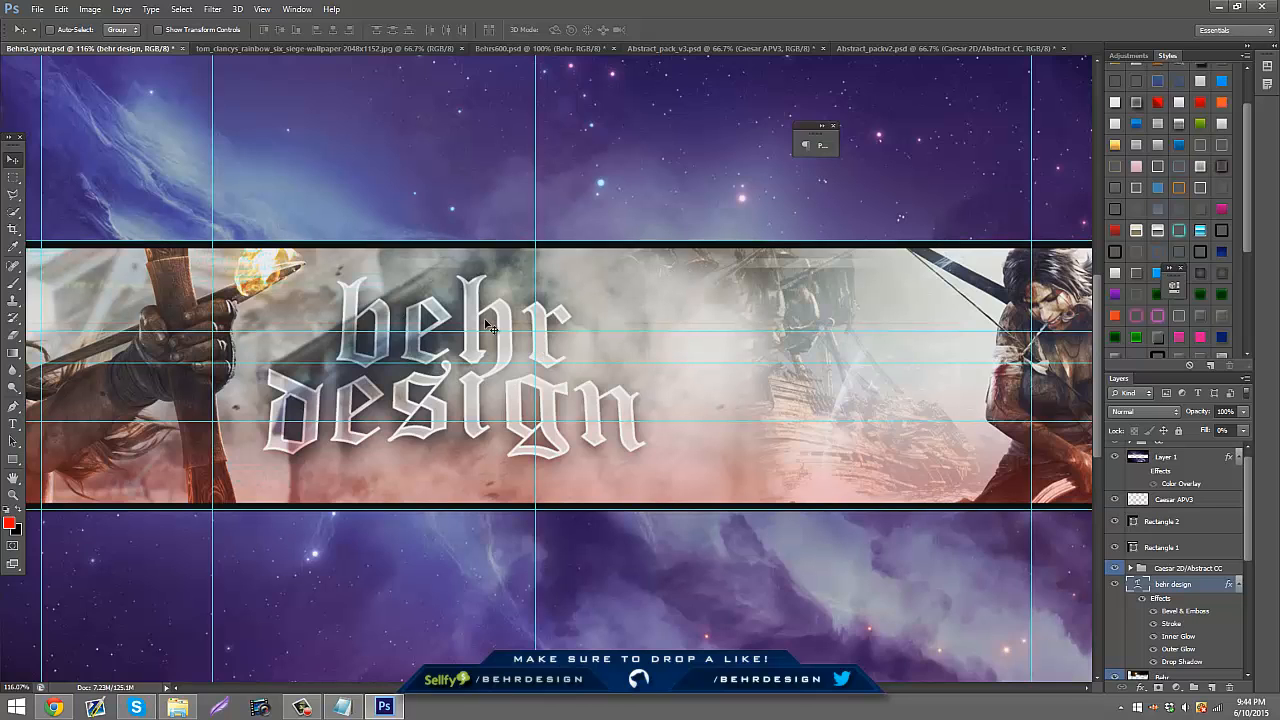
drag(480, 407, 577, 400)
key(ctrl+g)
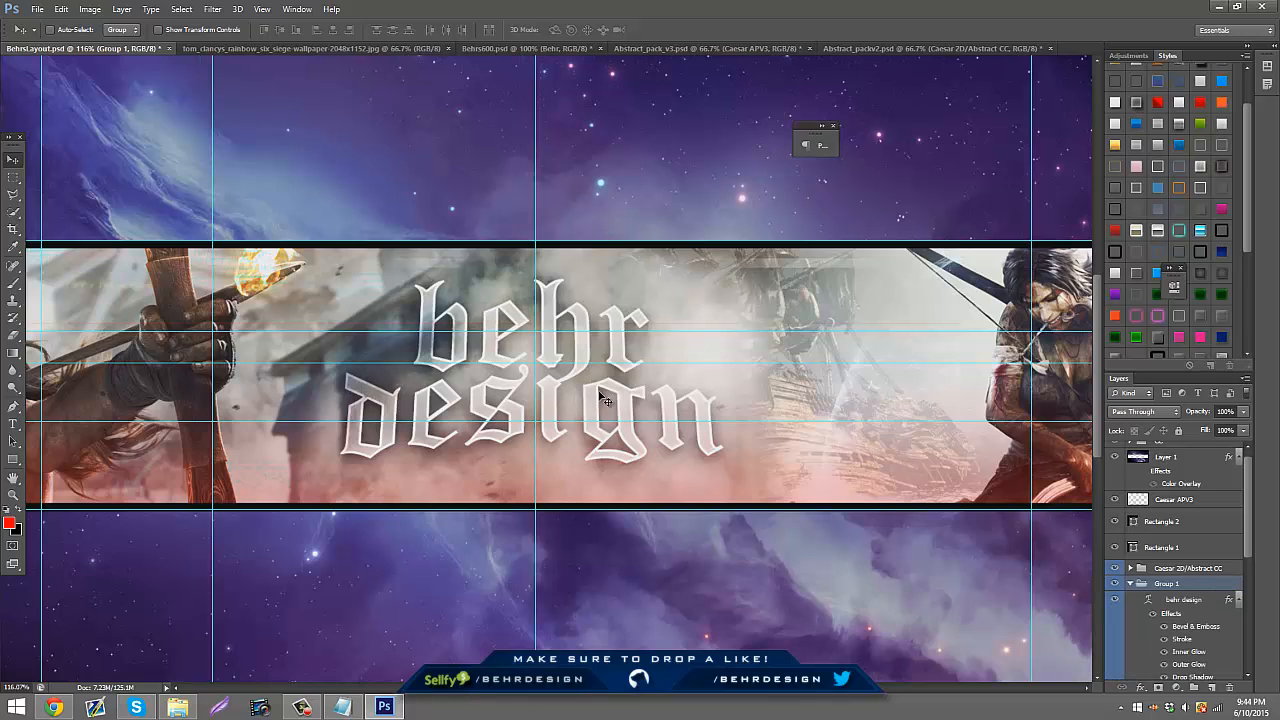
key(space)
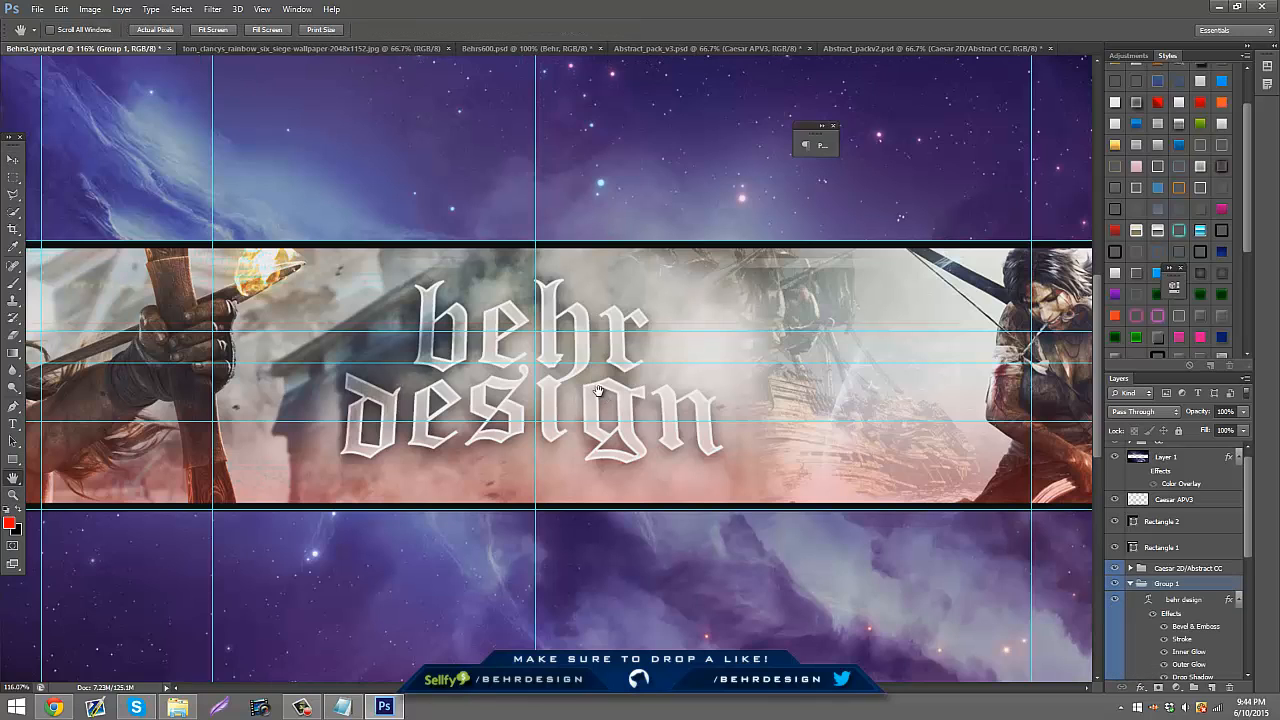
key(ctrl+z)
key(ctrl+h)
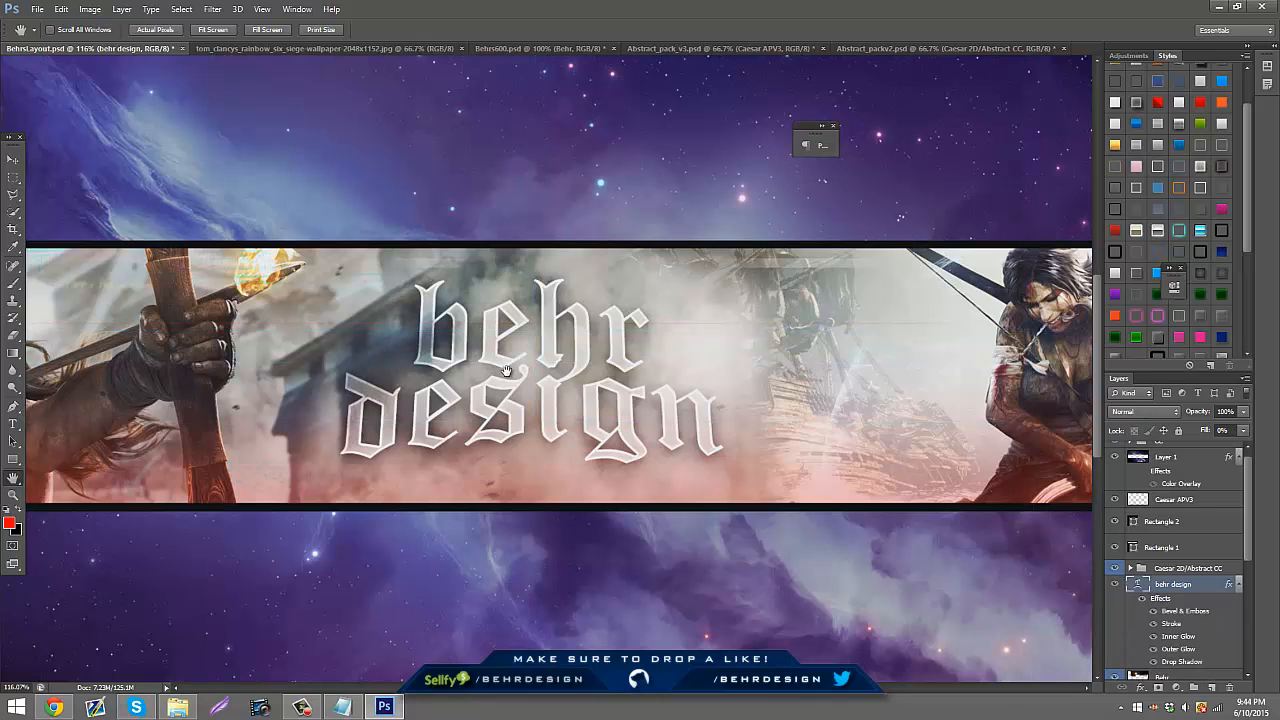
- Merge the styled "behr design" text layer with a new blank layer to flatten its effects
click(1211, 687)
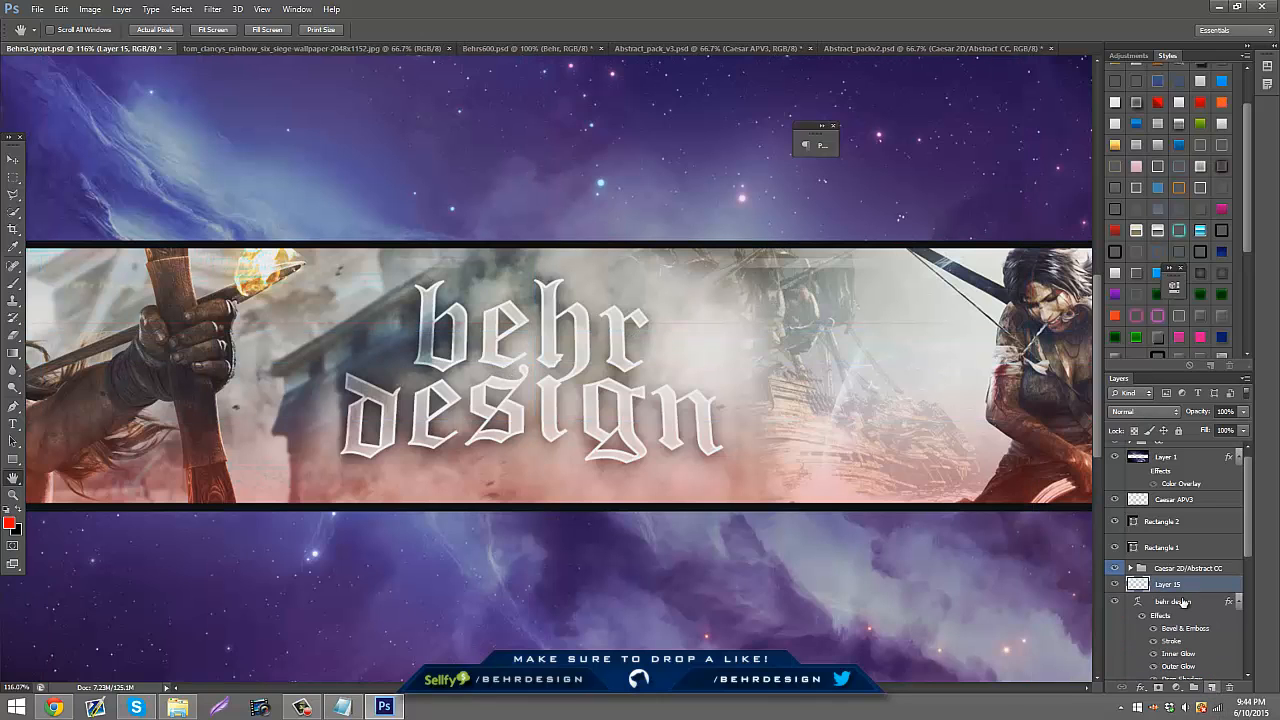
ctrl+click(1185, 602)
right_click(1185, 600)
click(1118, 189)
key(ctrl+e)
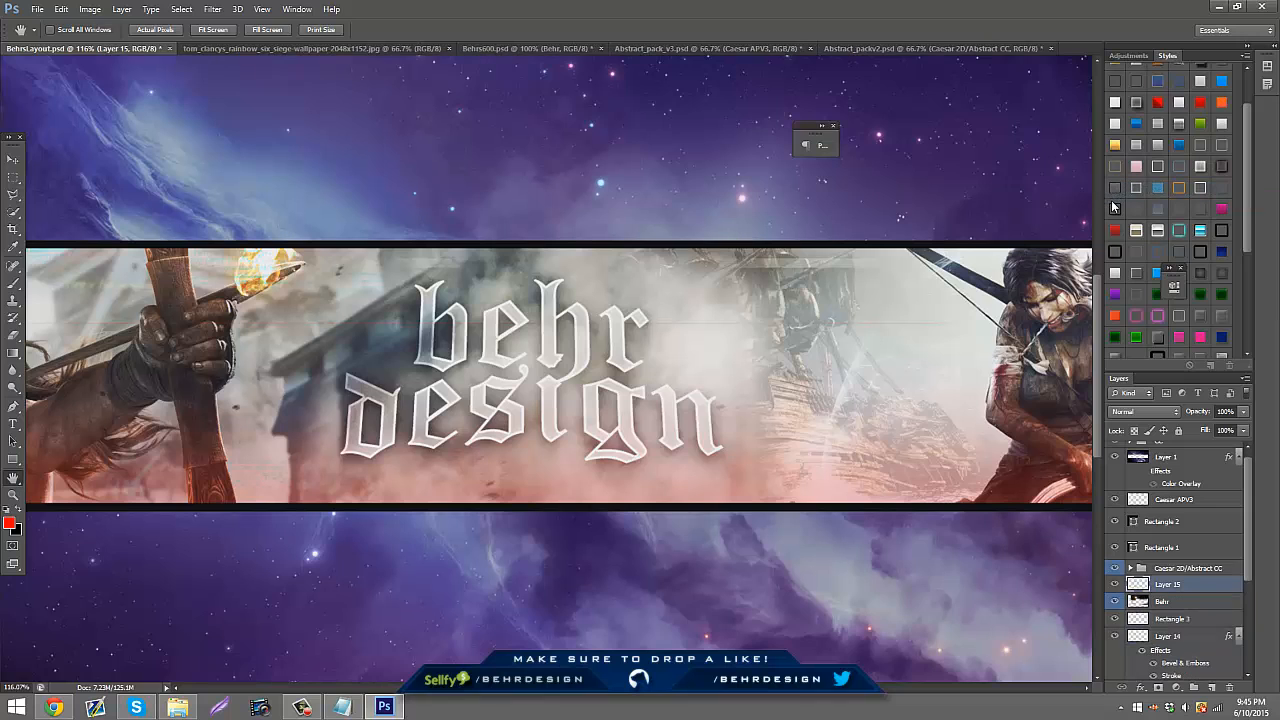
click(212, 9)
mouse_move(280, 159)
click(384, 168)
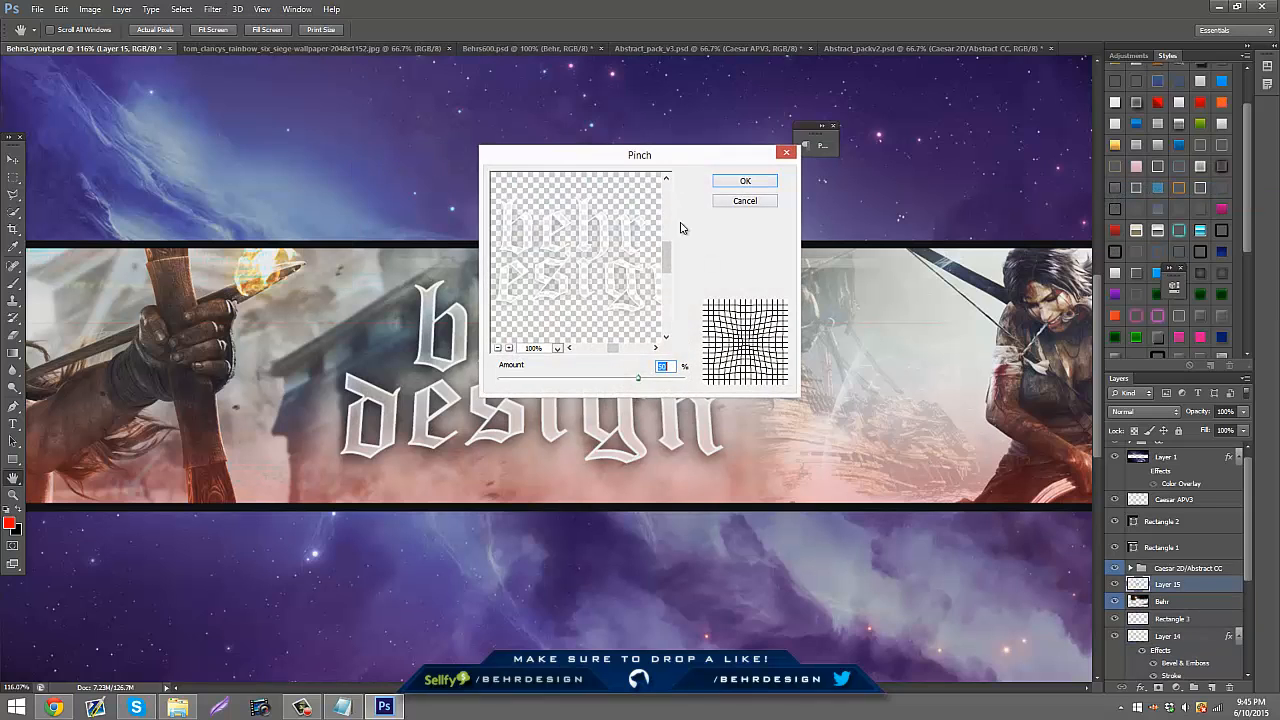
click(744, 201)
- Try the Displace filter on the merged text layer with the Displacement1 map and undo it
click(212, 9)
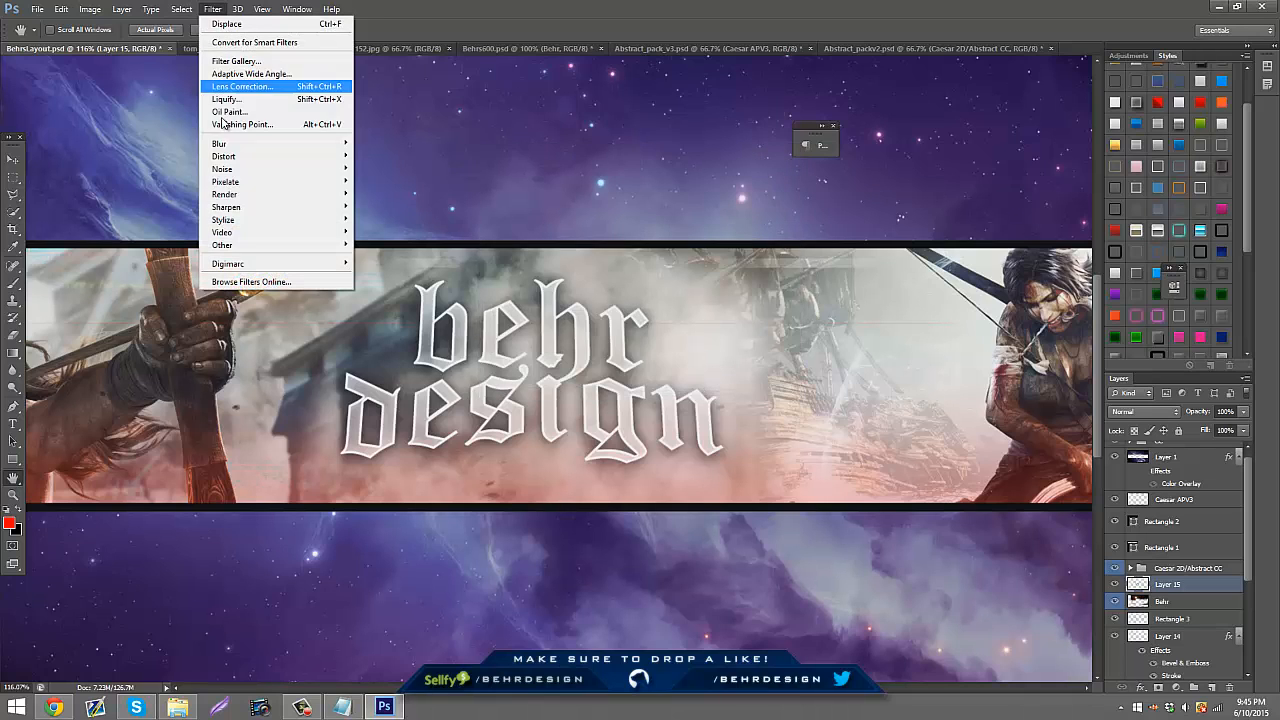
mouse_move(224, 160)
click(380, 156)
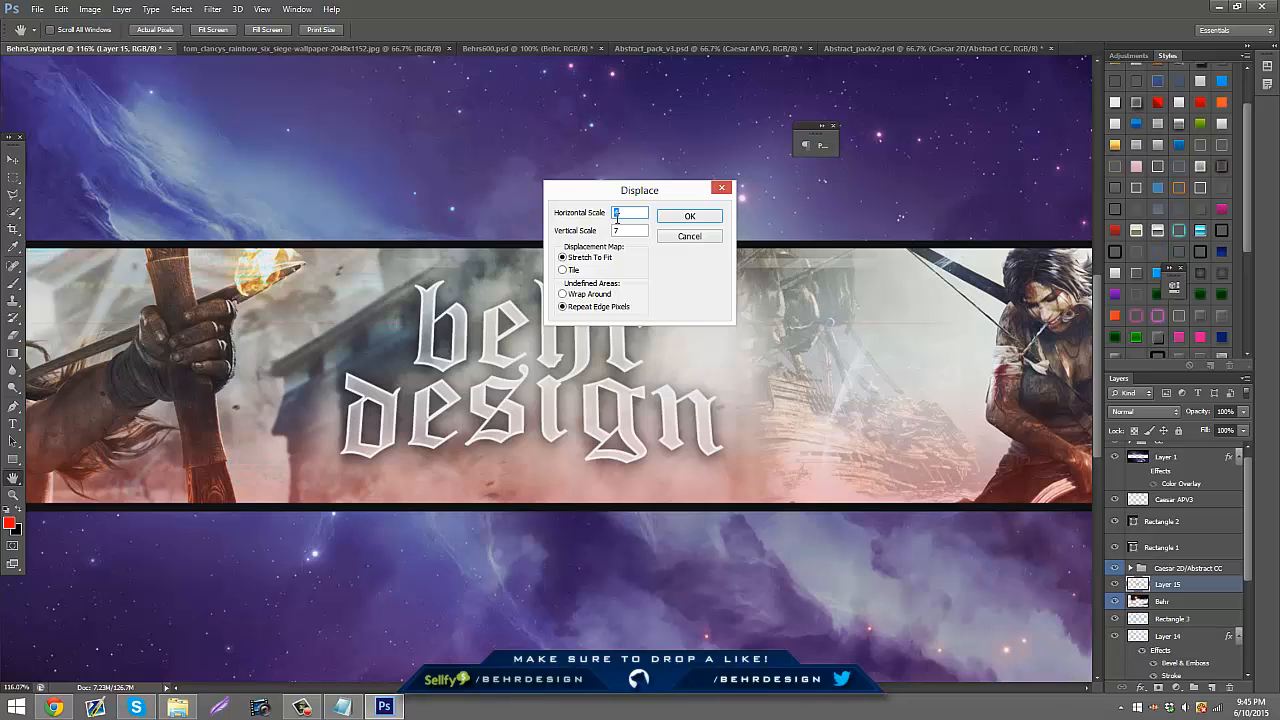
click(689, 217)
click(153, 107)
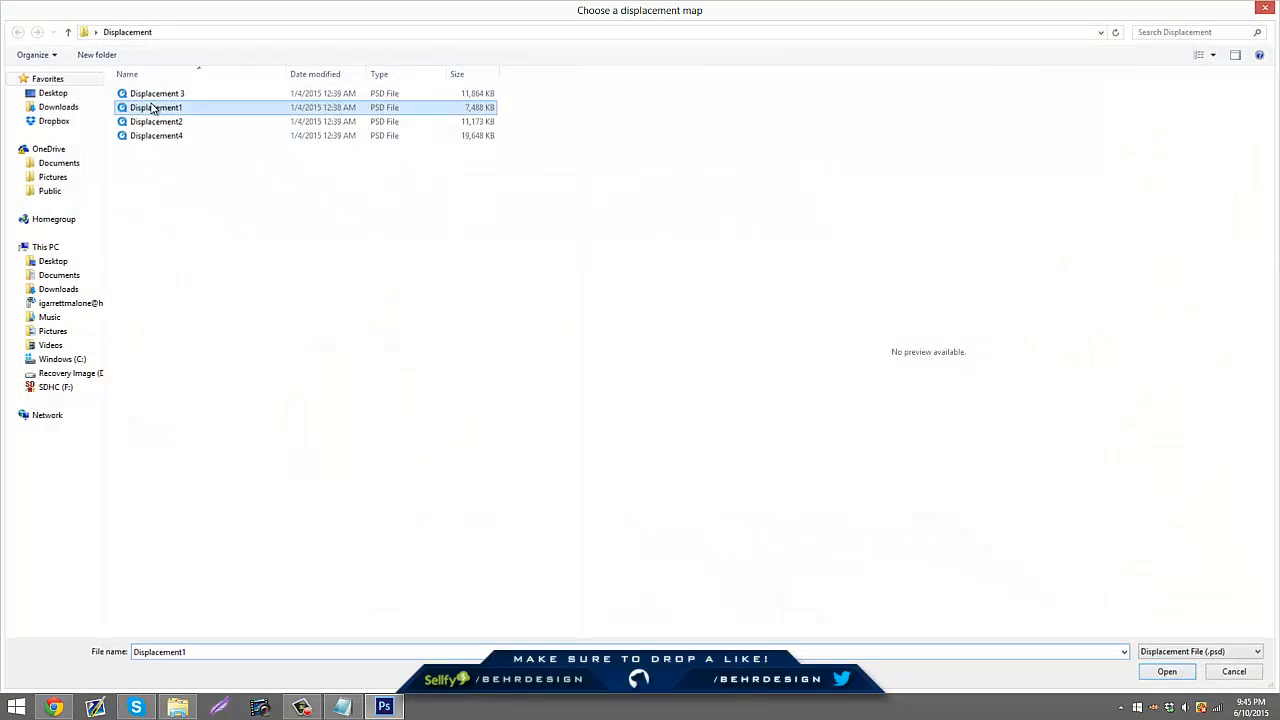
double_click(153, 107)
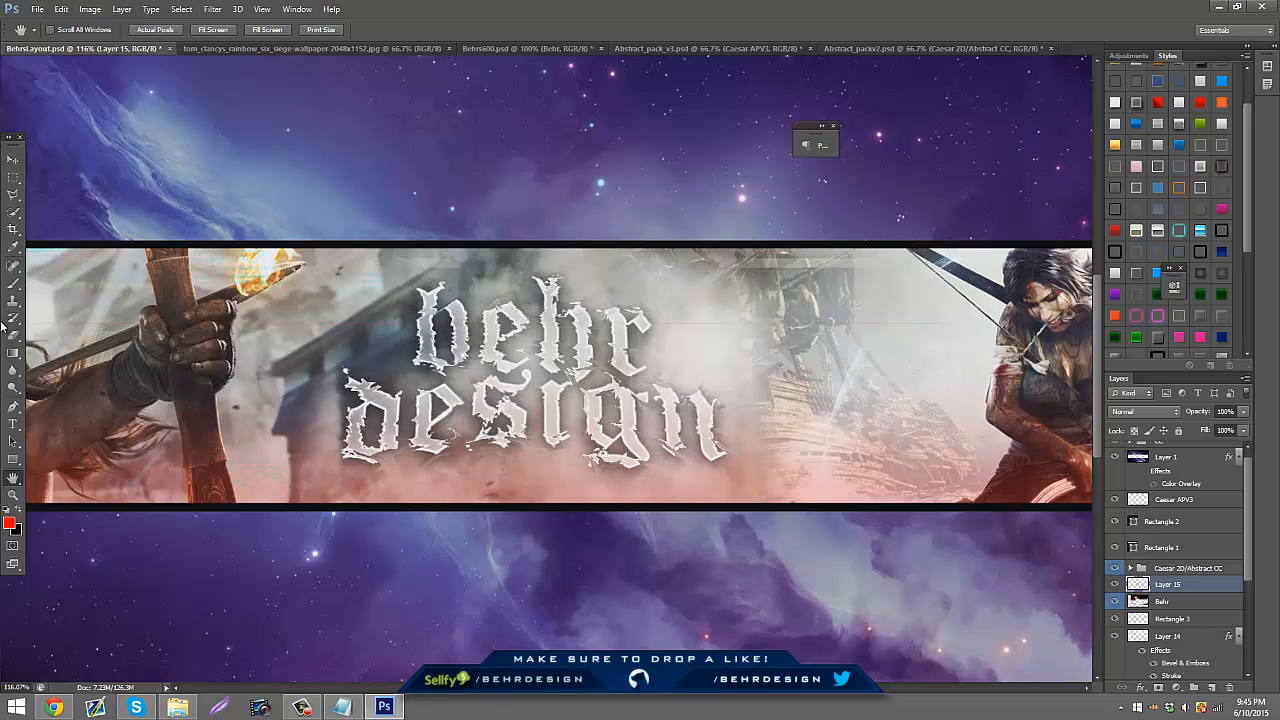
key(ctrl+z)
- Duplicate the merged text layer and displace the copy with the Displacement1 map, stretched to fit with a vertical scale of 7
key(ctrl+j)
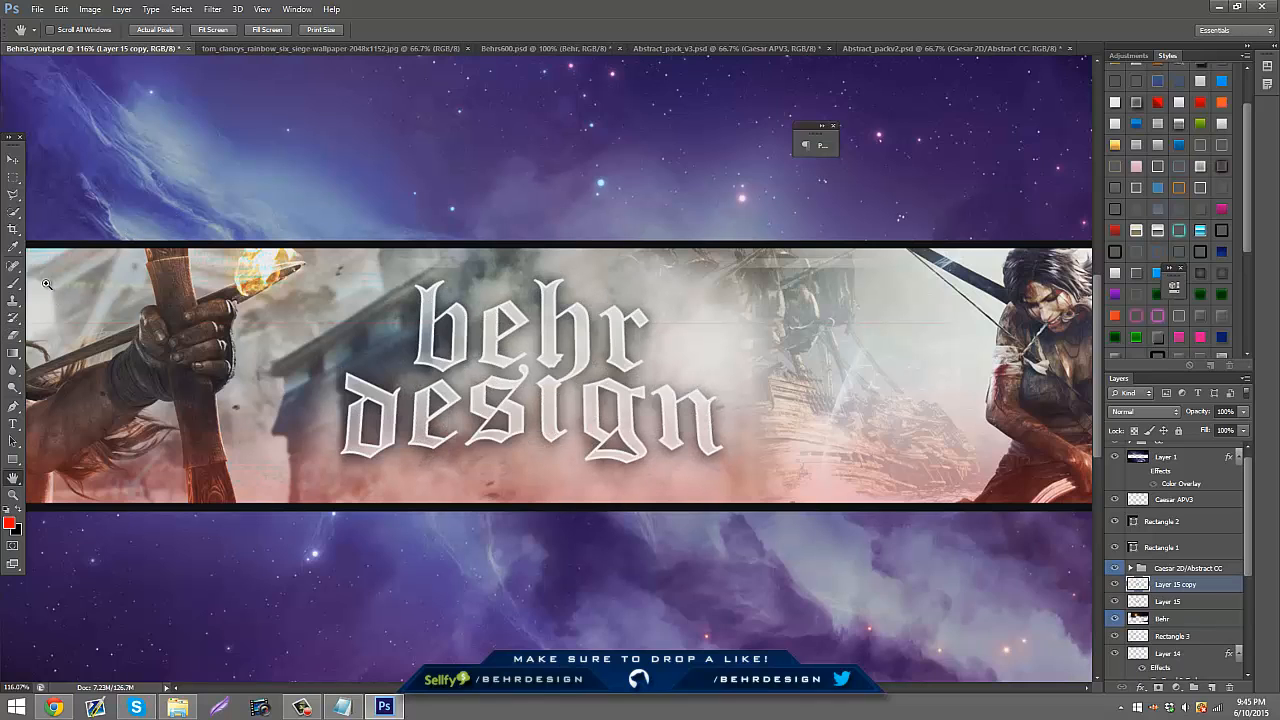
click(212, 9)
mouse_move(250, 152)
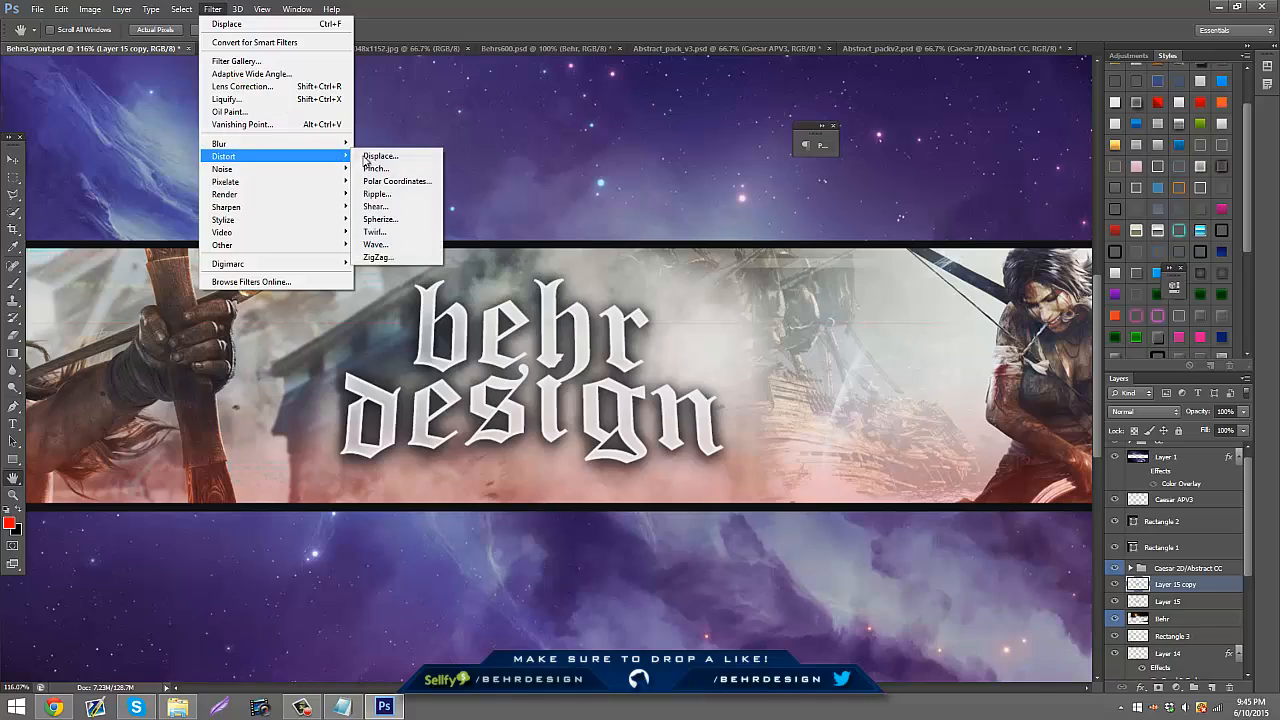
click(410, 155)
click(705, 215)
double_click(153, 106)
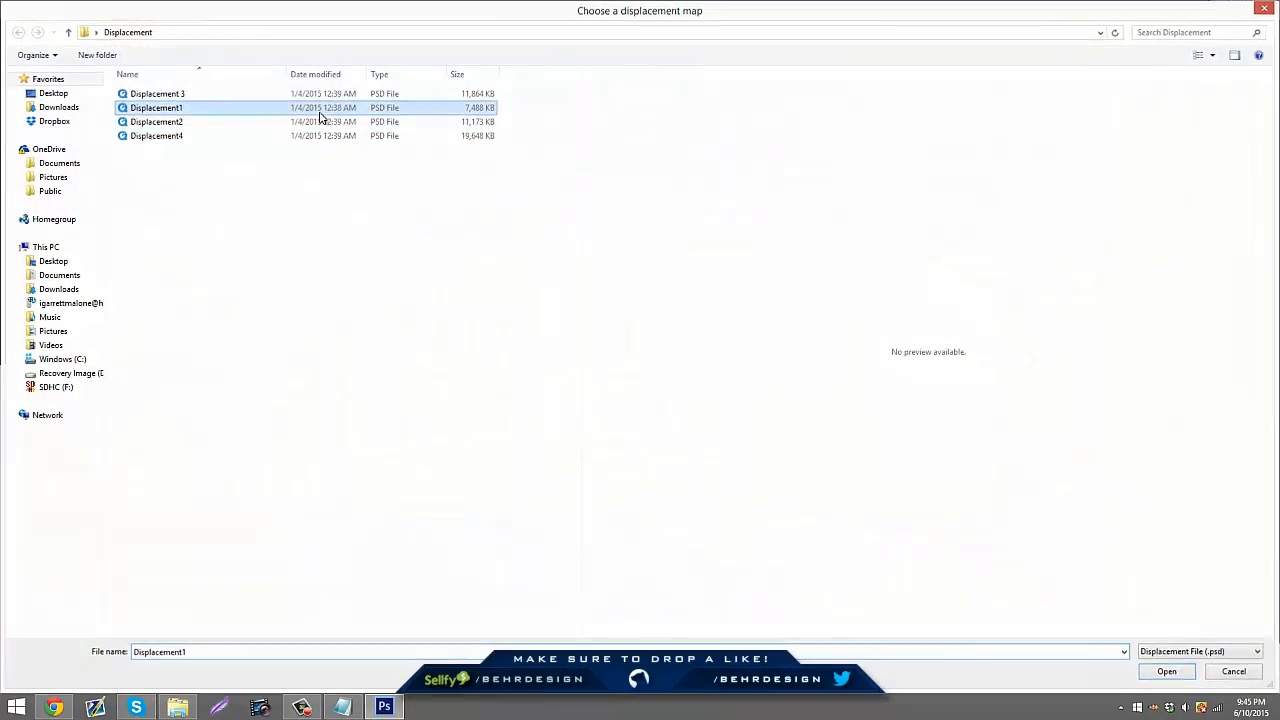
- Erase parts of the displaced text copy with a 97 px eraser at 100% hardness, leaving jagged edges on only some letters
click(13, 335)
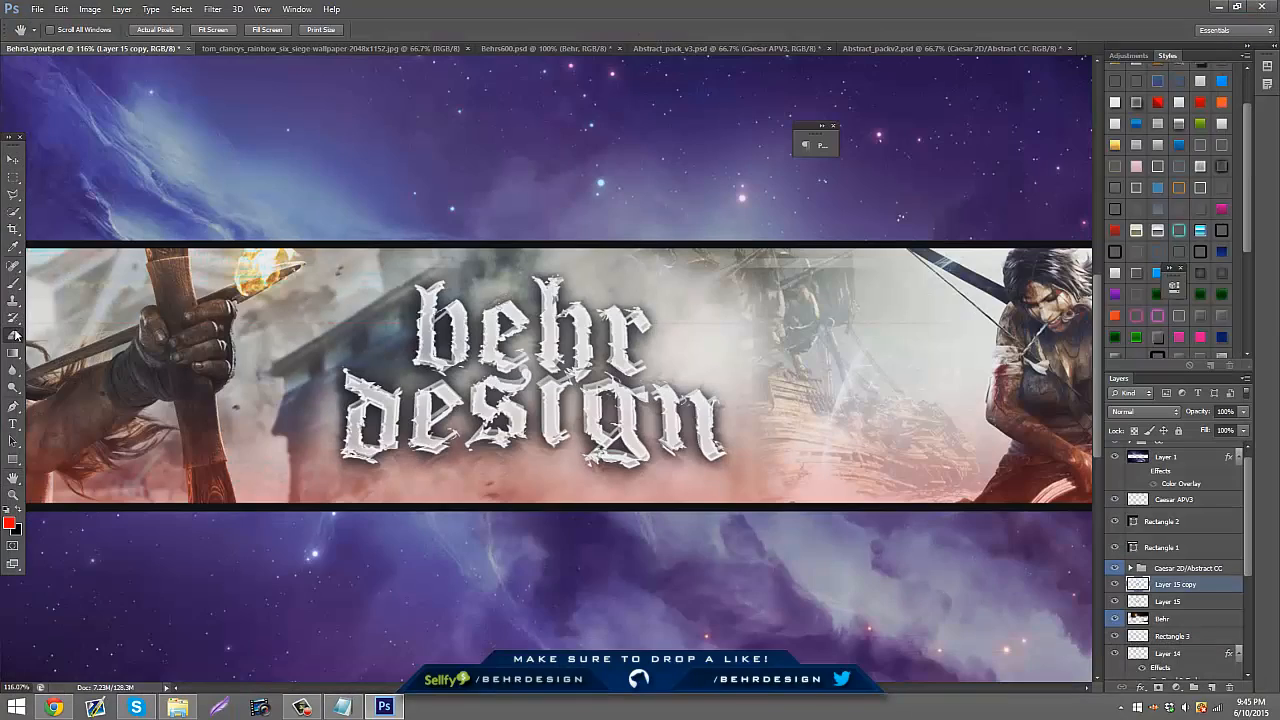
click(67, 32)
click(92, 71)
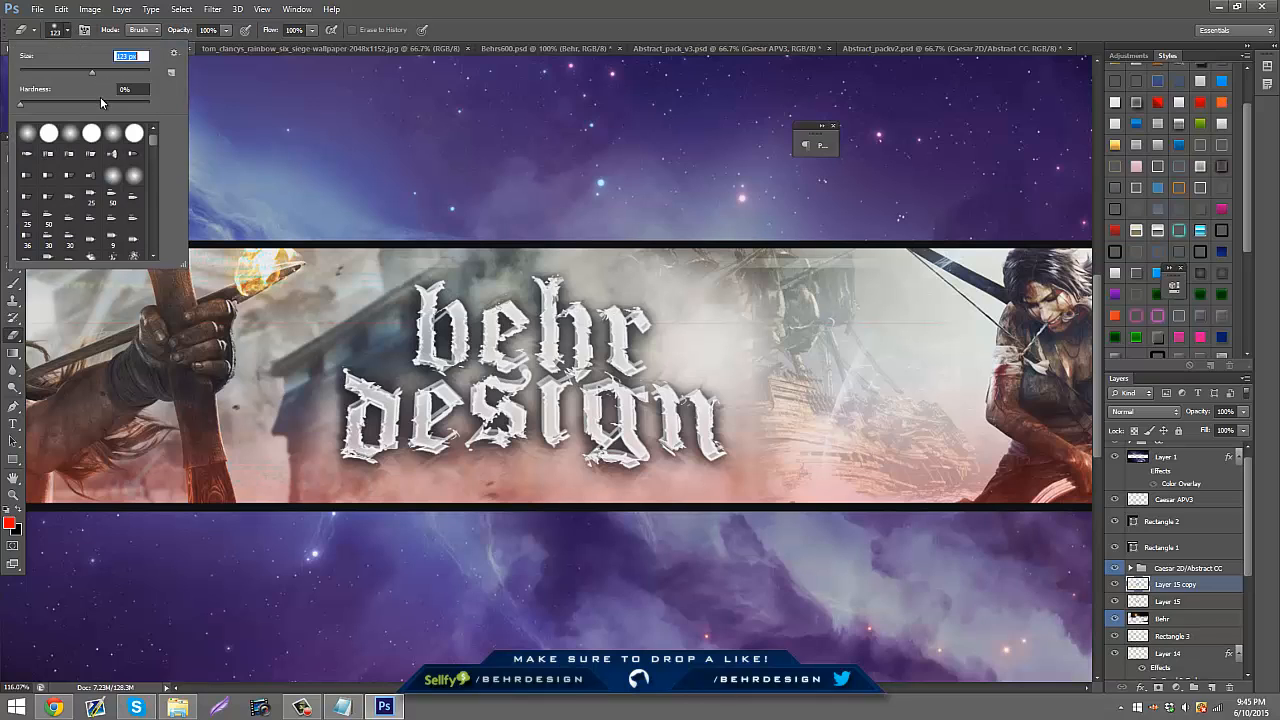
drag(100, 103, 156, 104)
drag(92, 71, 82, 72)
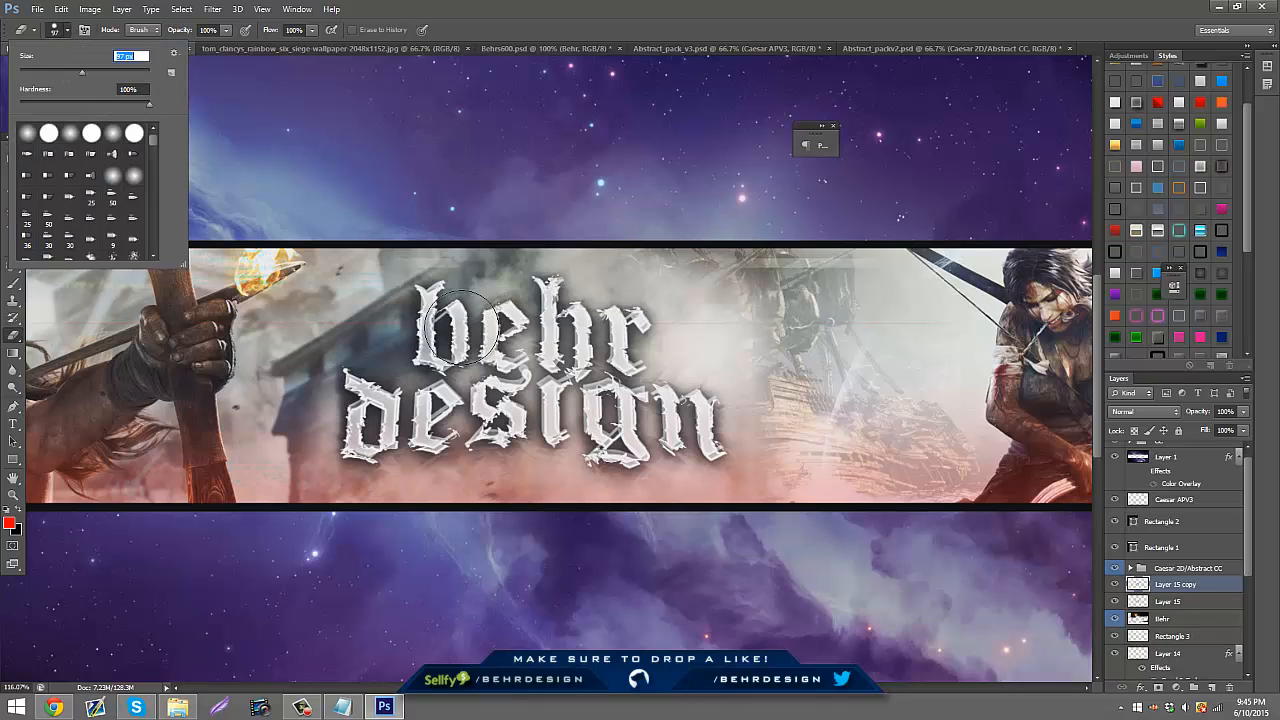
mouse_move(358, 450)
mouse_down()
mouse_move(429, 395)
mouse_move(499, 462)
mouse_move(597, 449)
mouse_move(537, 391)
mouse_move(392, 350)
mouse_move(415, 274)
mouse_move(460, 263)
mouse_move(544, 309)
mouse_move(524, 330)
mouse_move(546, 361)
mouse_move(585, 368)
mouse_move(658, 344)
mouse_move(586, 412)
mouse_move(669, 510)
mouse_move(684, 446)
mouse_move(624, 466)
mouse_up()
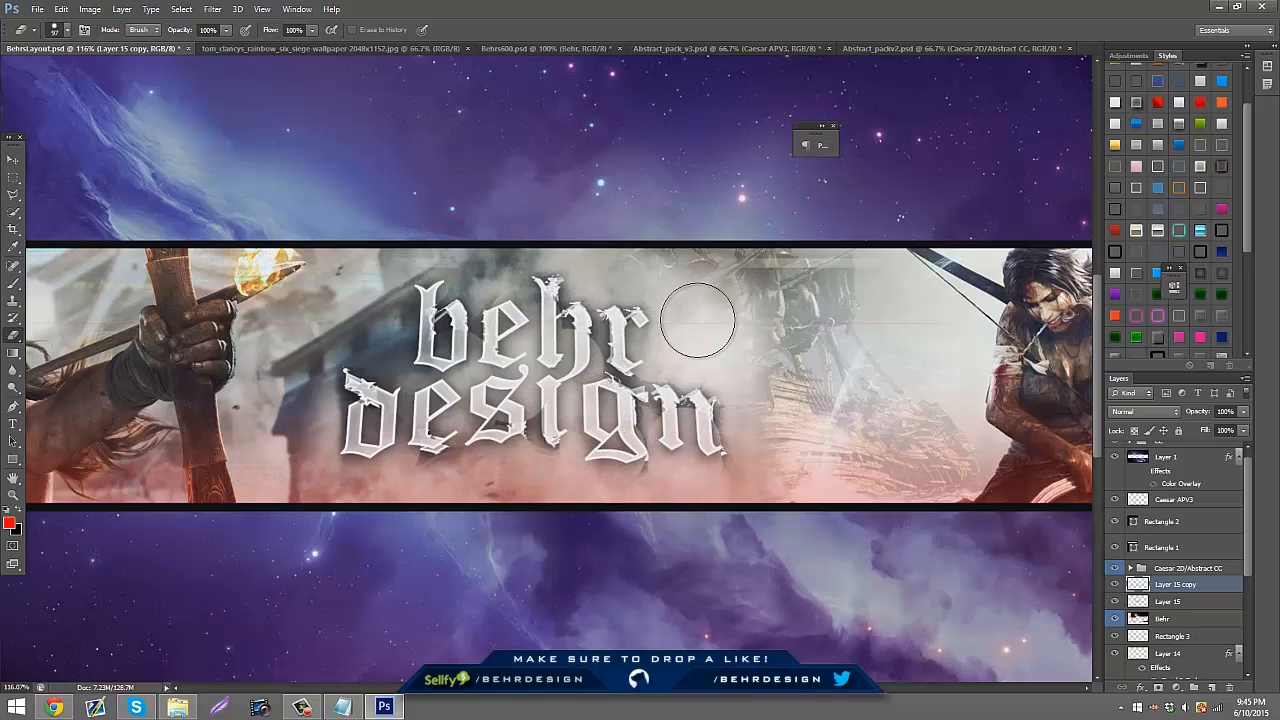
- Add a new blank layer and place it directly beneath both text layers
click(1212, 687)
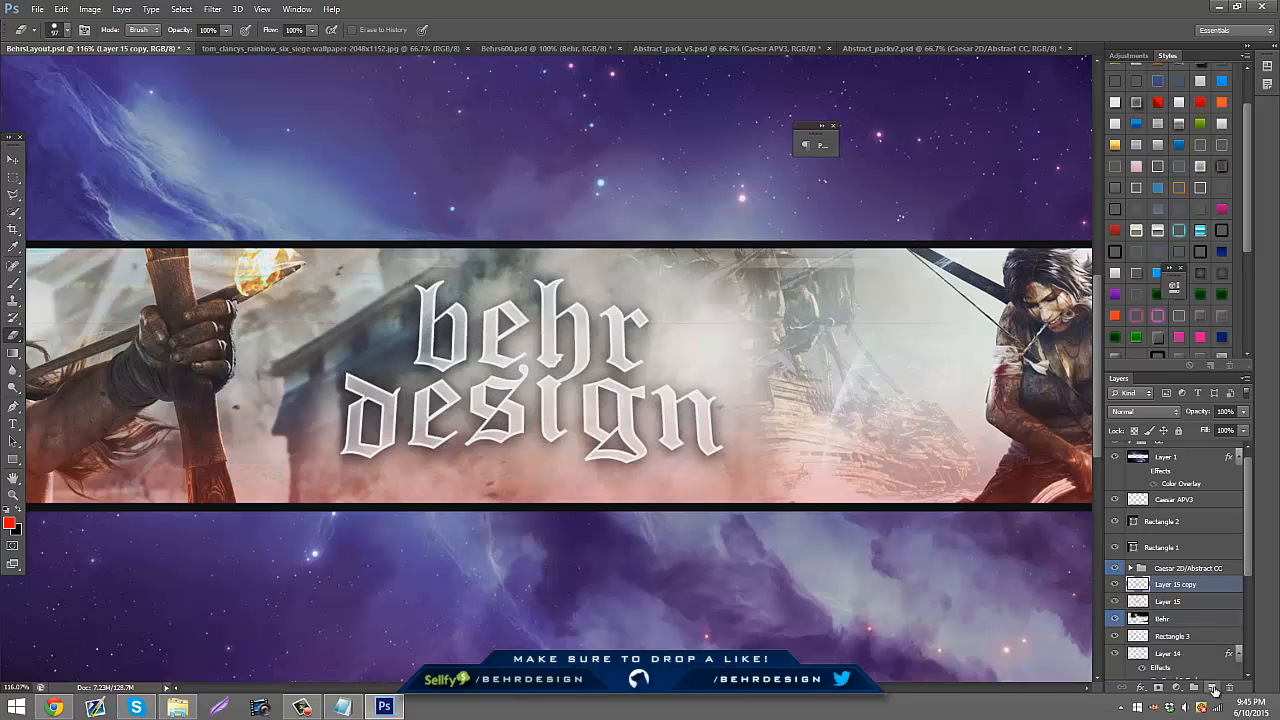
drag(1180, 617, 1180, 626)
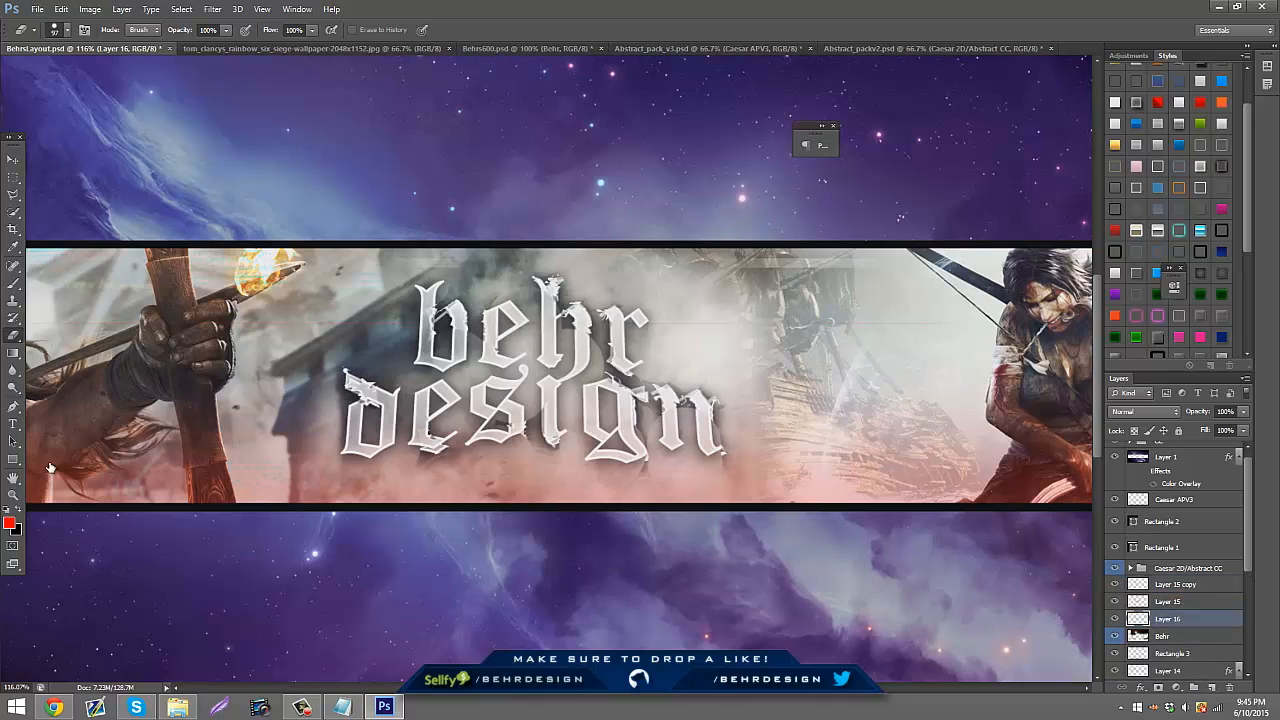
- Paint a soft black shadow behind the lettering on Layer 16 with a 160 px brush at 0% hardness and set its opacity to 30%
click(21, 509)
click(13, 285)
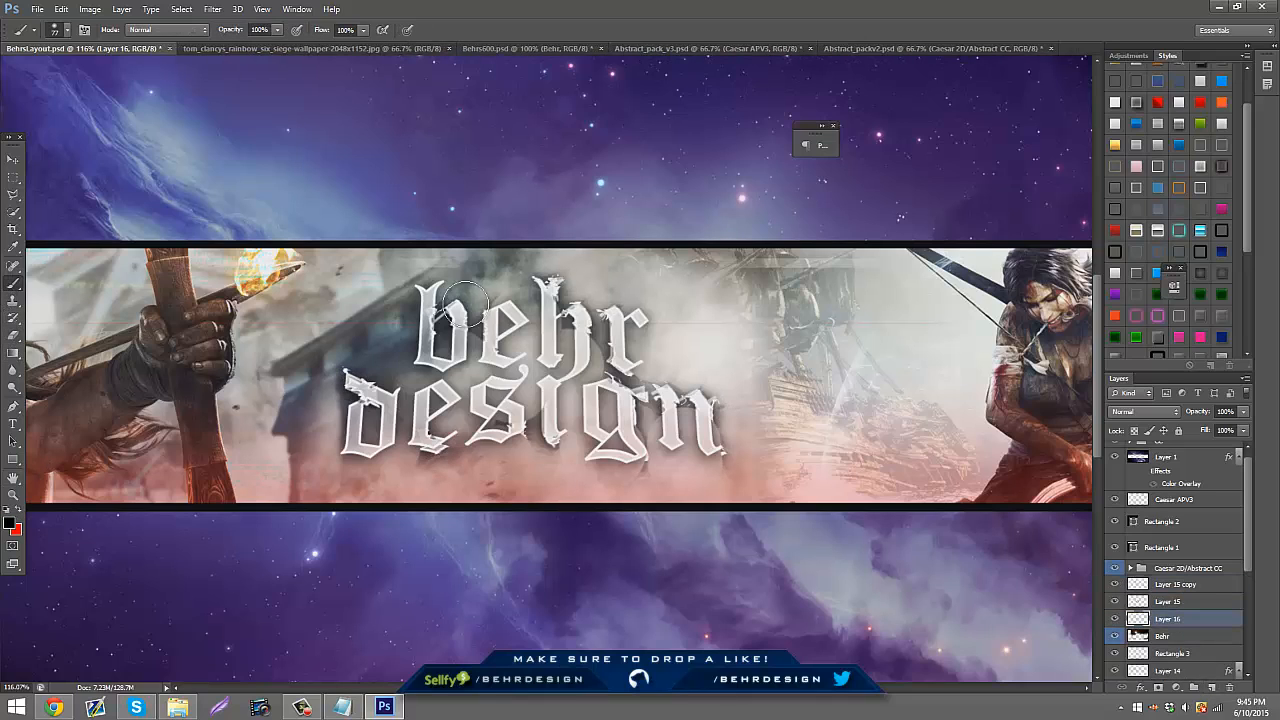
click(68, 31)
drag(118, 73, 109, 73)
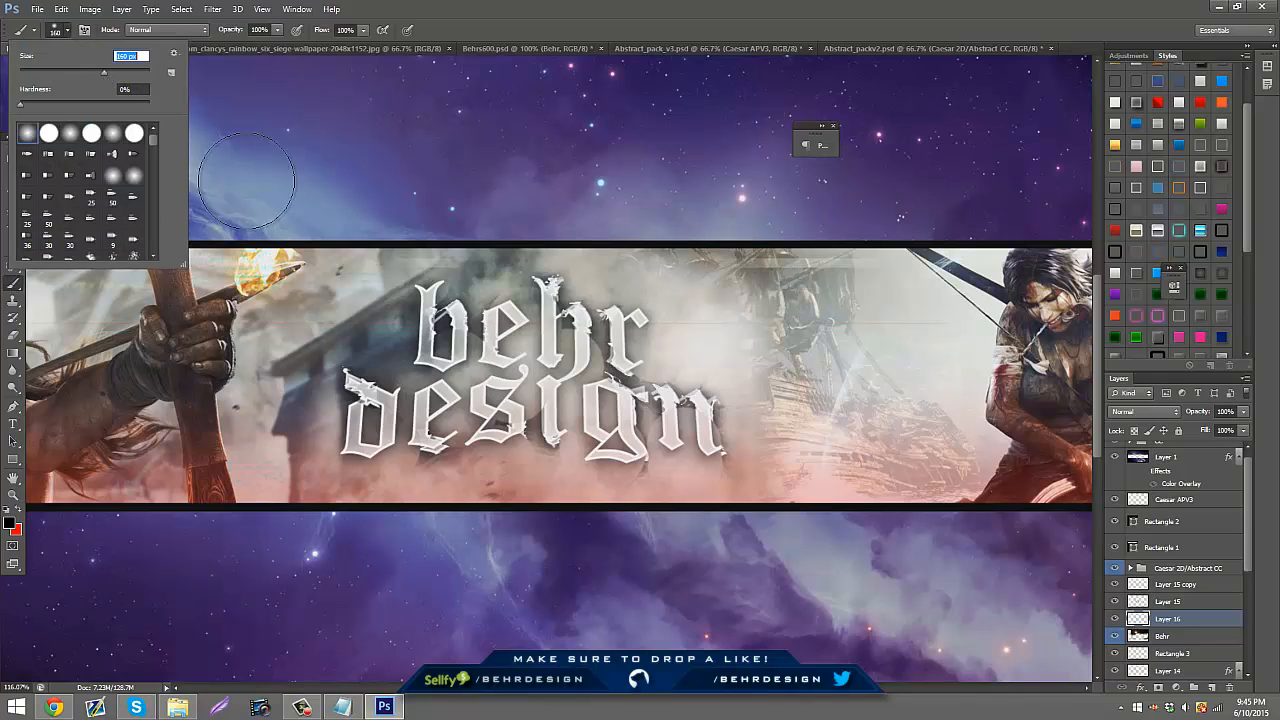
mouse_move(455, 360)
mouse_down()
mouse_move(538, 410)
mouse_move(370, 410)
mouse_move(717, 445)
mouse_move(642, 368)
mouse_move(485, 330)
mouse_move(370, 420)
mouse_up()
mouse_move(1244, 416)
mouse_down()
mouse_move(1184, 424)
mouse_move(1195, 423)
mouse_up()
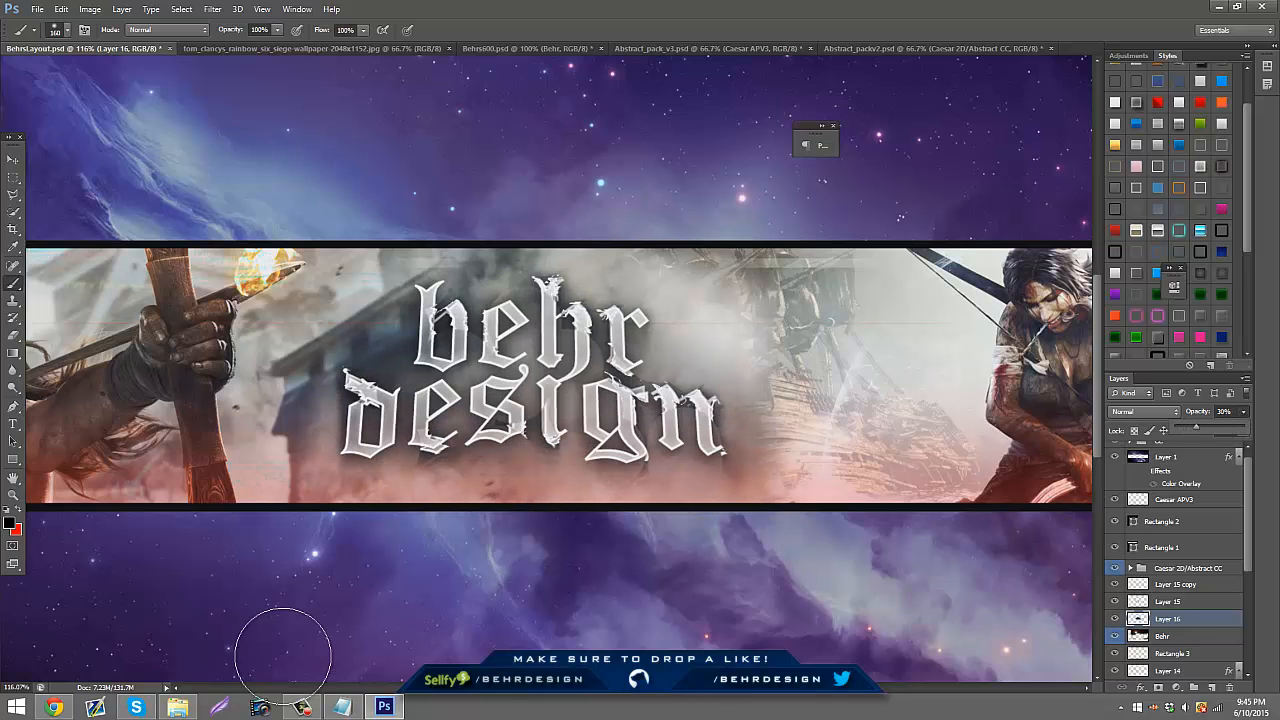
- Erase more of the displaced lettering on Layer 15 copy with a softened 97 px eraser
click(14, 335)
click(64, 31)
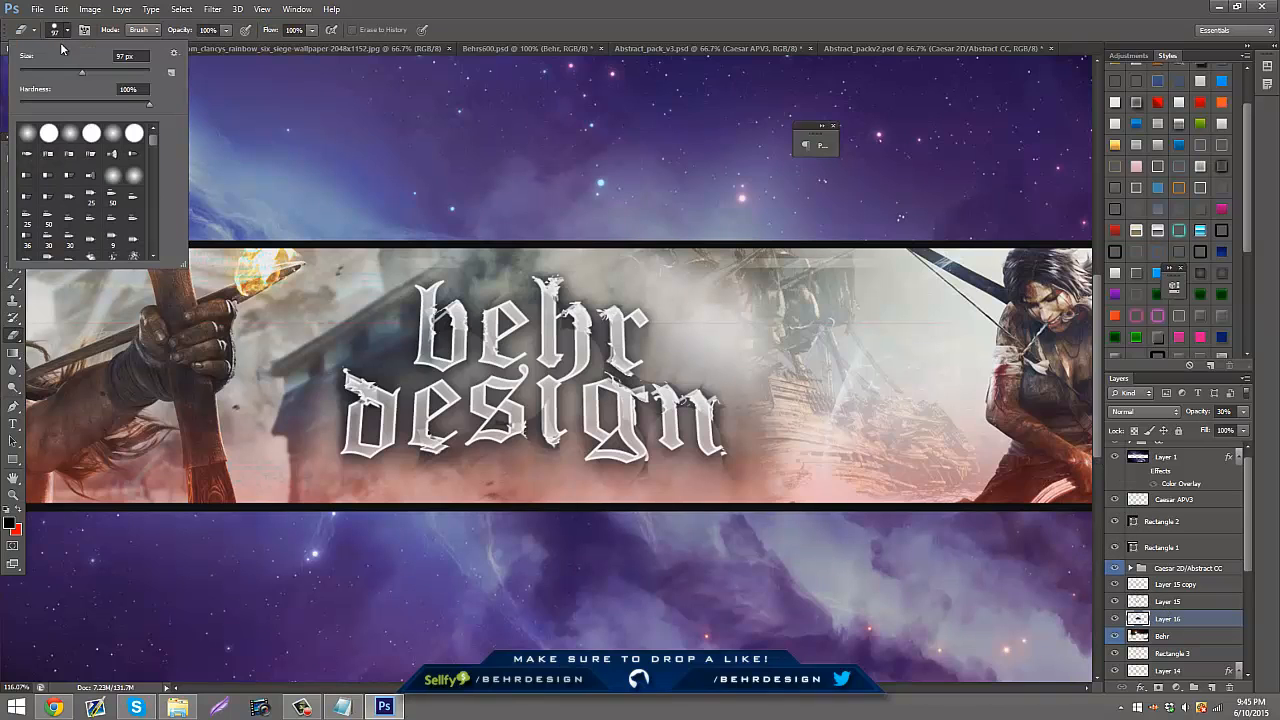
click(76, 104)
click(1191, 594)
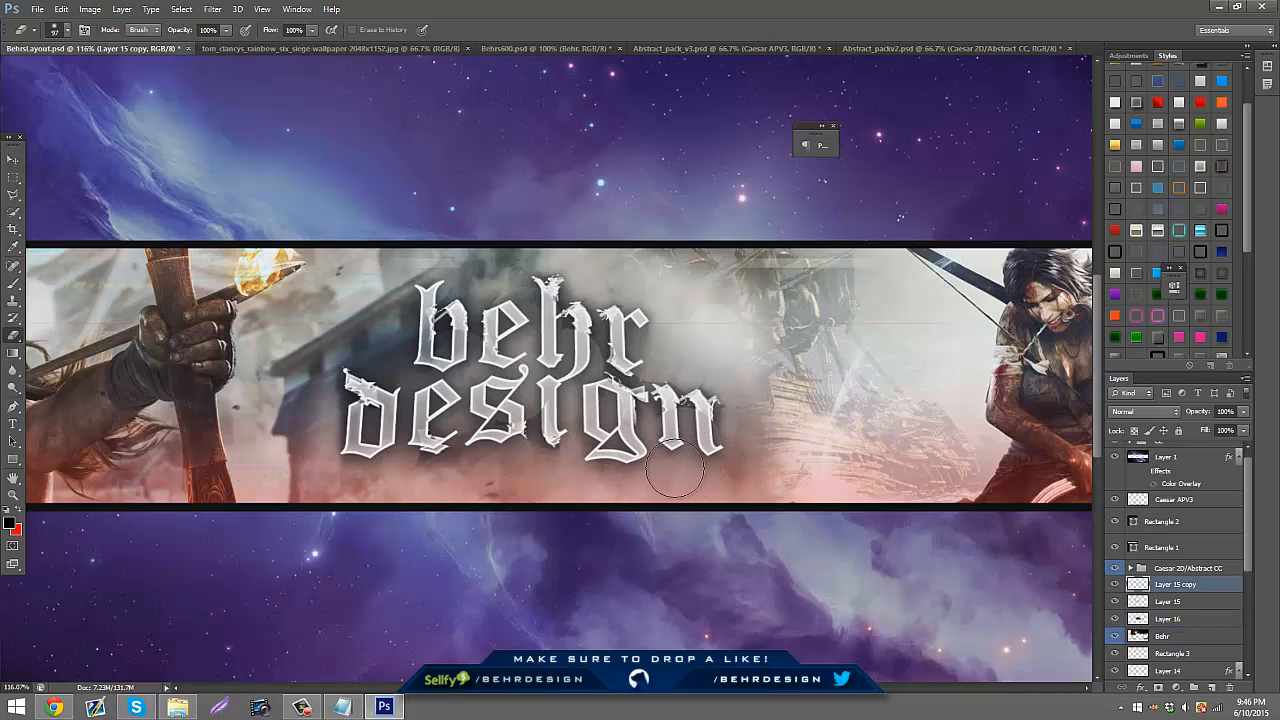
mouse_move(592, 358)
mouse_down()
mouse_move(445, 394)
mouse_move(358, 335)
mouse_move(337, 292)
mouse_move(395, 356)
mouse_move(369, 487)
mouse_move(431, 331)
mouse_up()
- Put the displaced text layer, Layer 15 copy, into a new layer group
click(13, 495)
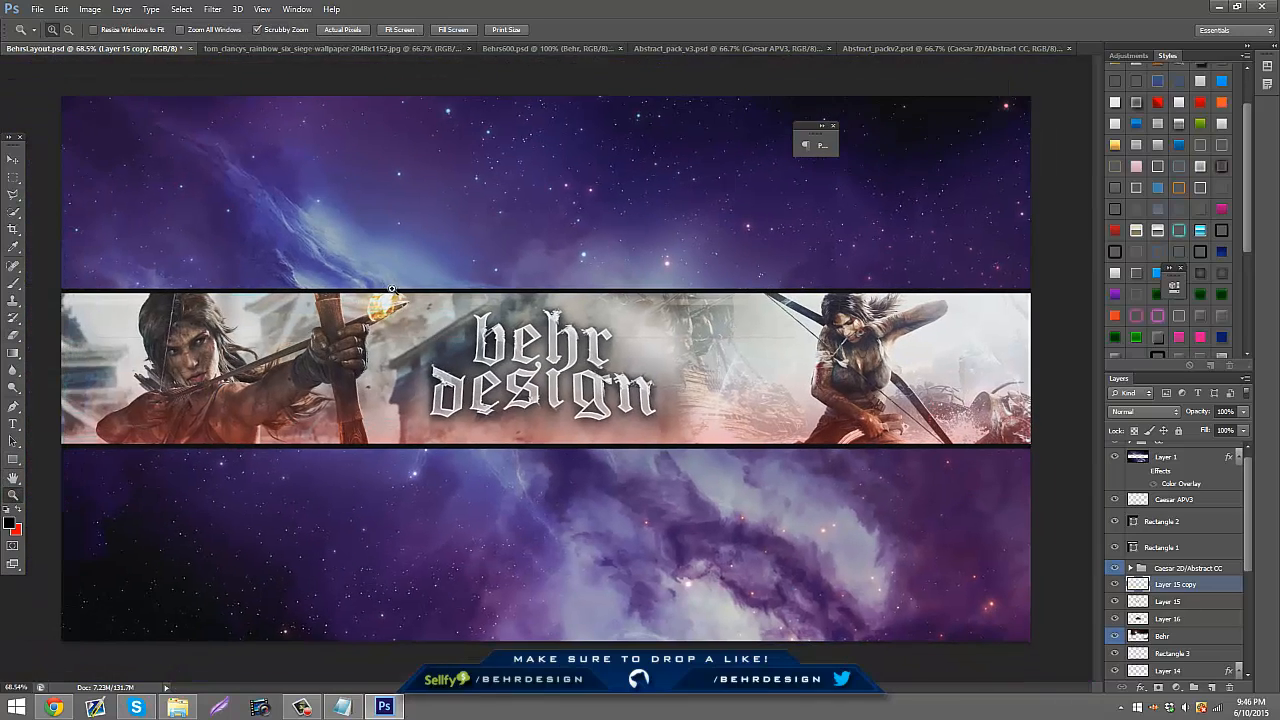
drag(394, 291, 445, 293)
key(ctrl+g)
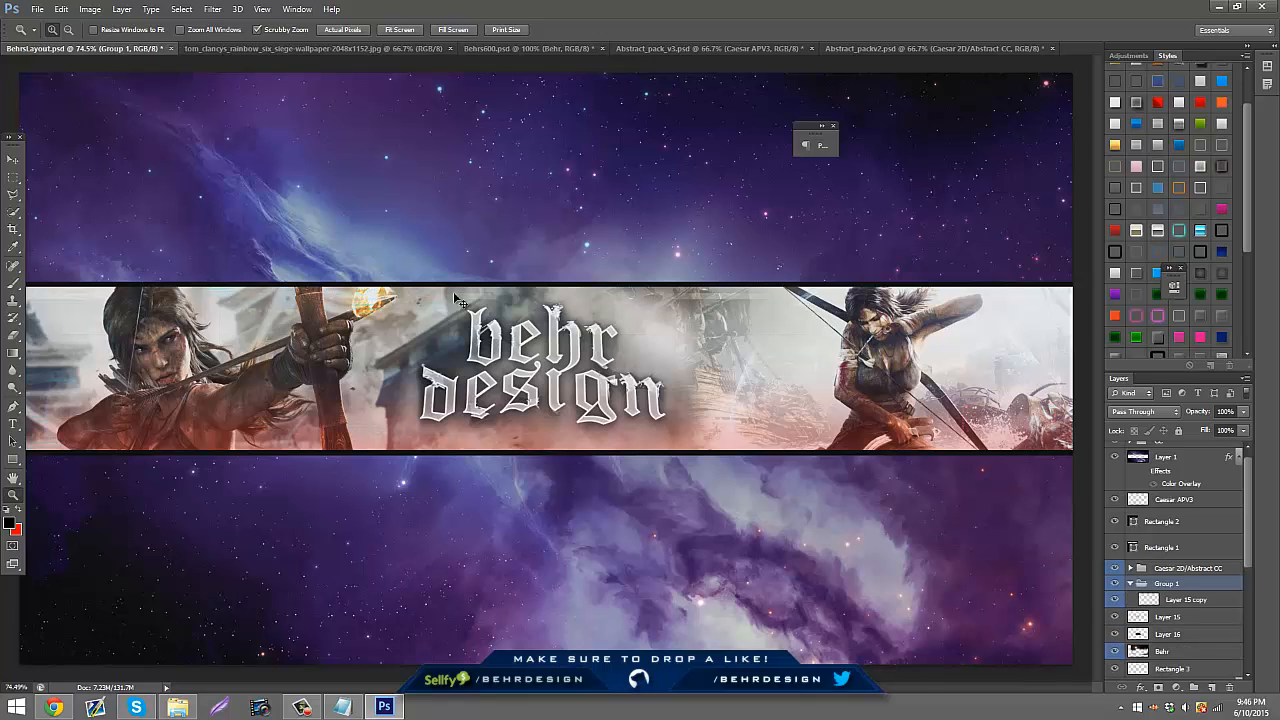
- Check the banner layout against the guides, hide them again, and turn on the Color Overlay effect of Layer 1
key(ctrl+semicolon)
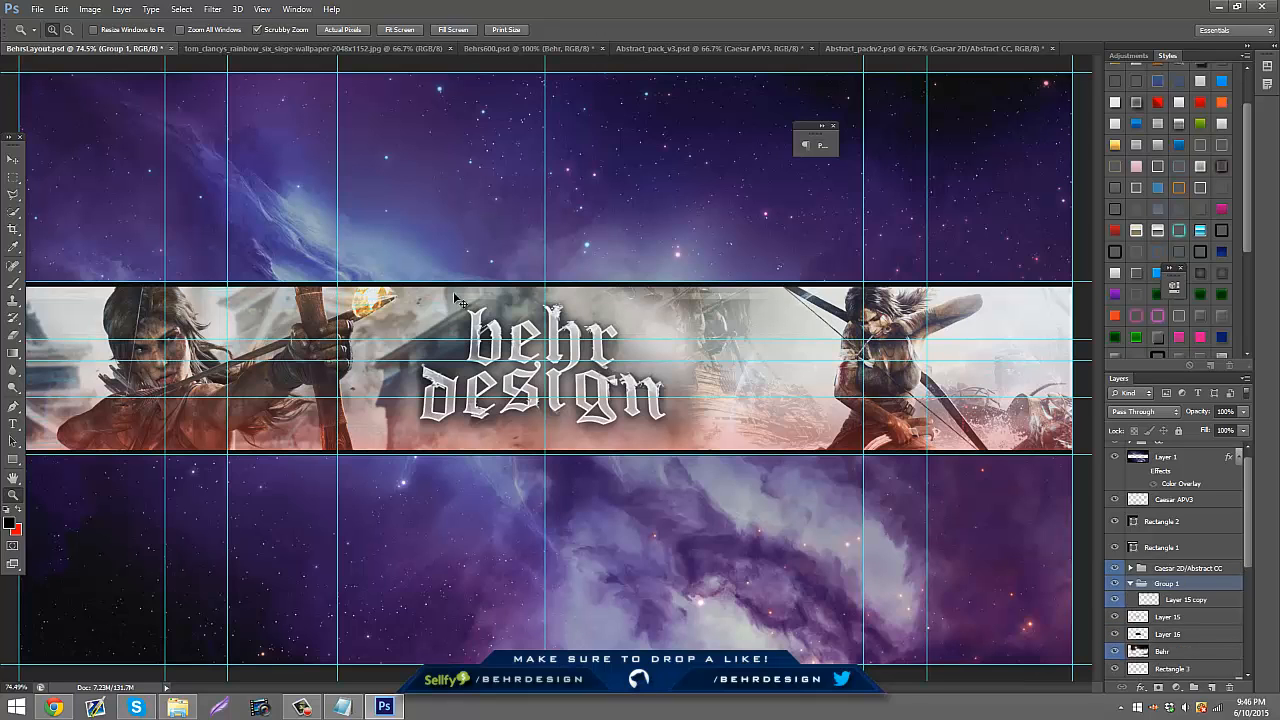
key(ctrl+semicolon)
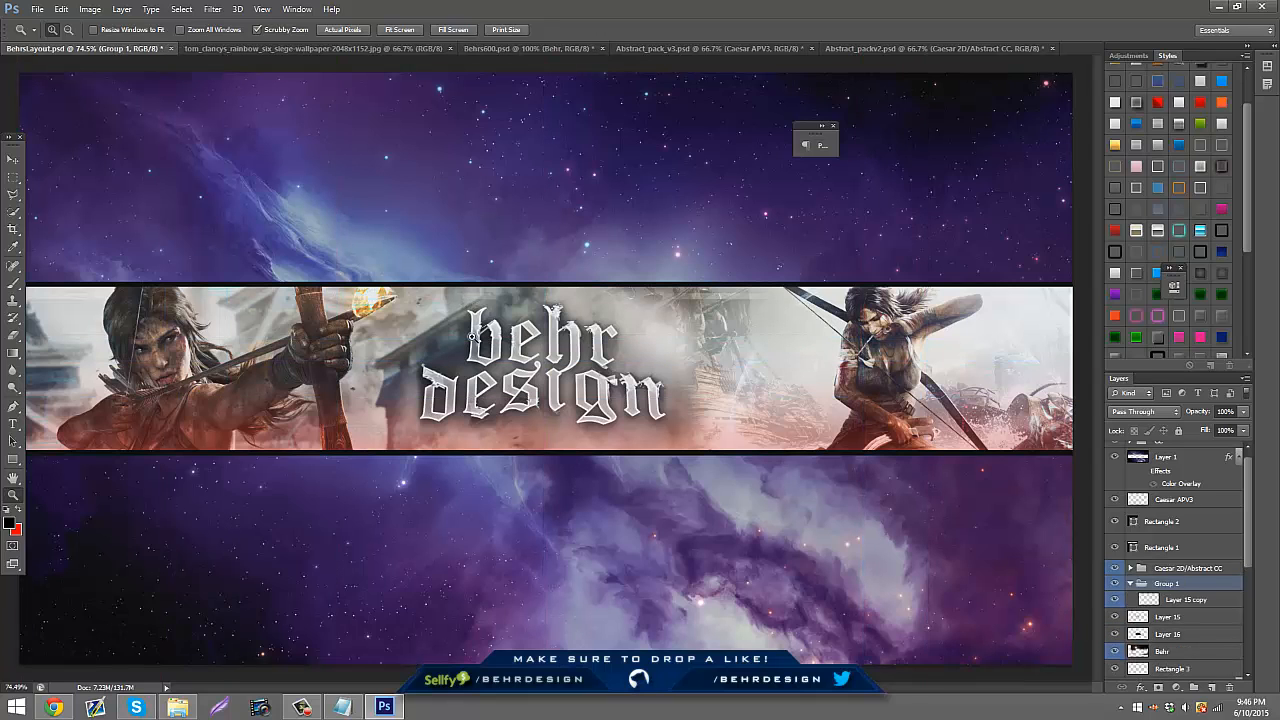
drag(472, 336, 477, 305)
click(1172, 465)
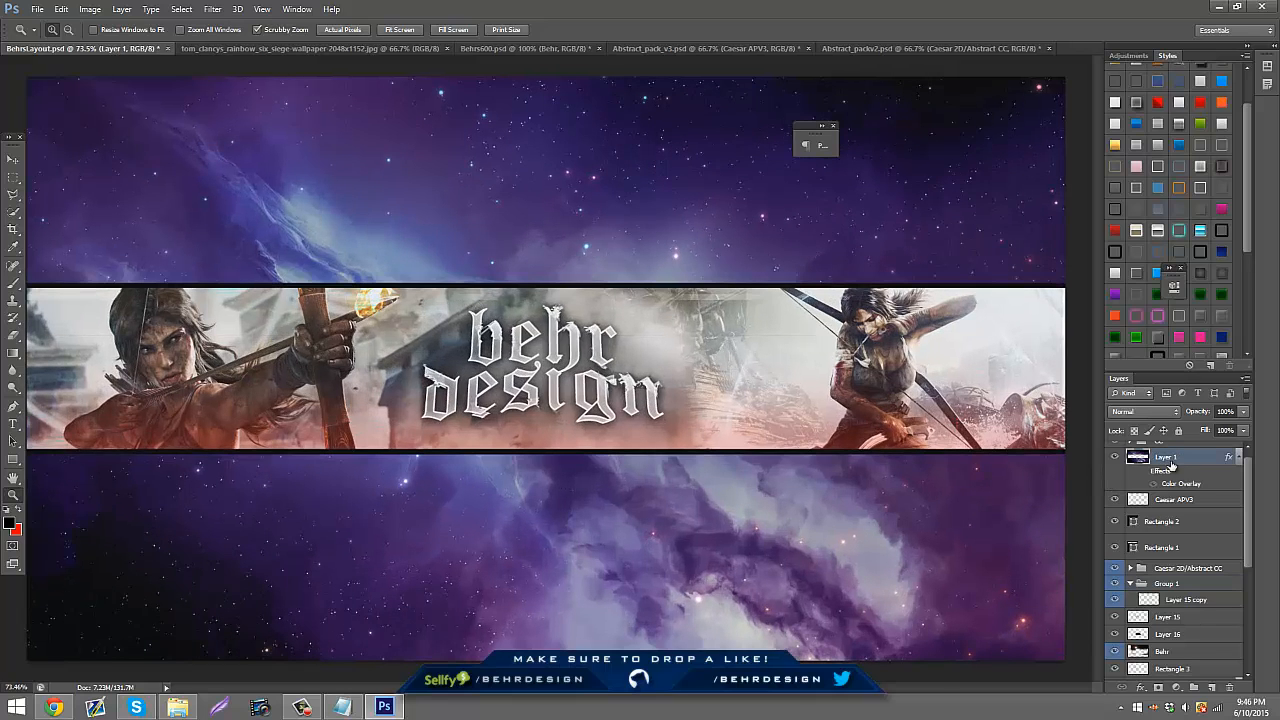
click(1155, 485)
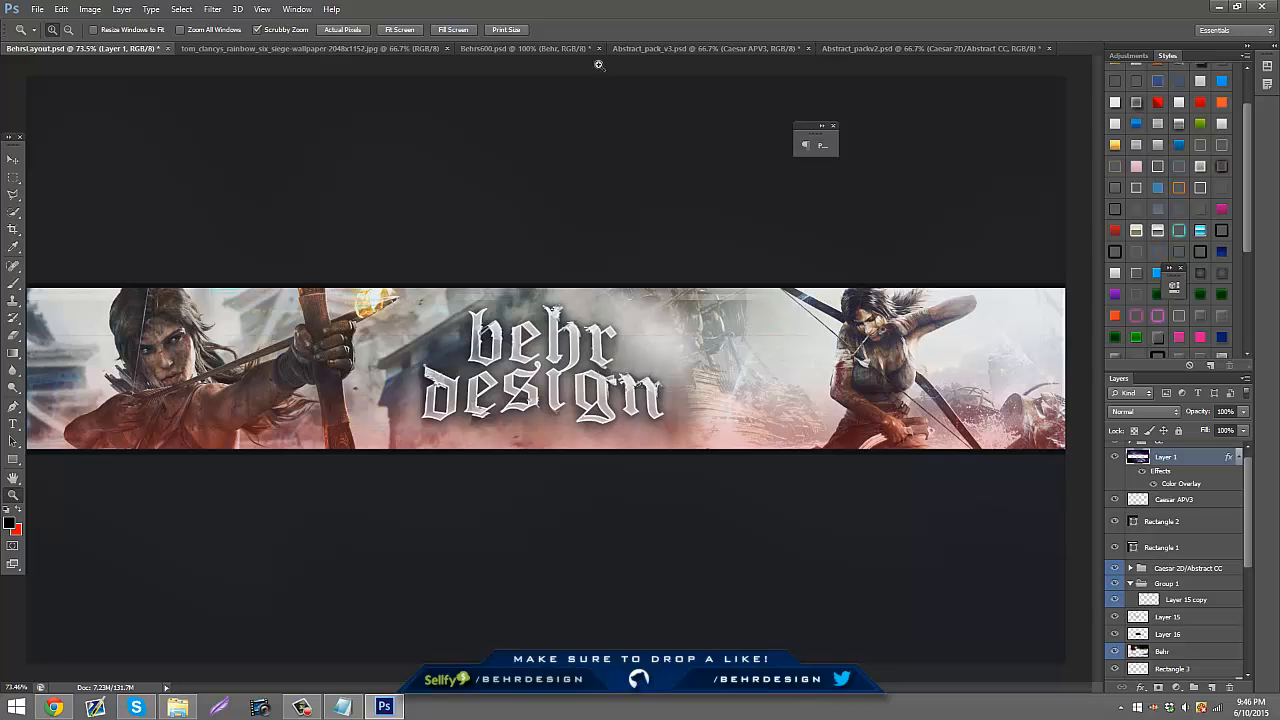
- Copy the visible Behr layer from the Particles group of Behrs600.psd into BehrsLayout.psd and position the particles over the banner strip
click(548, 48)
scroll(1166, 536, up, 5)
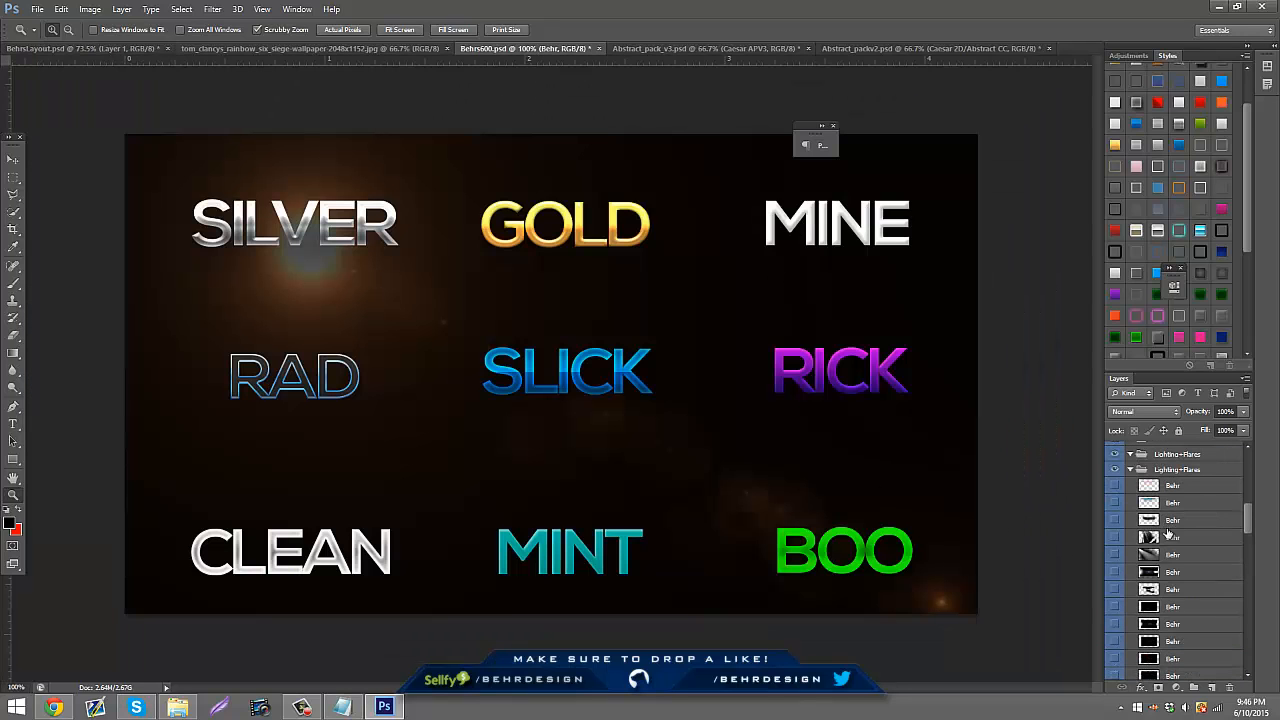
click(1131, 486)
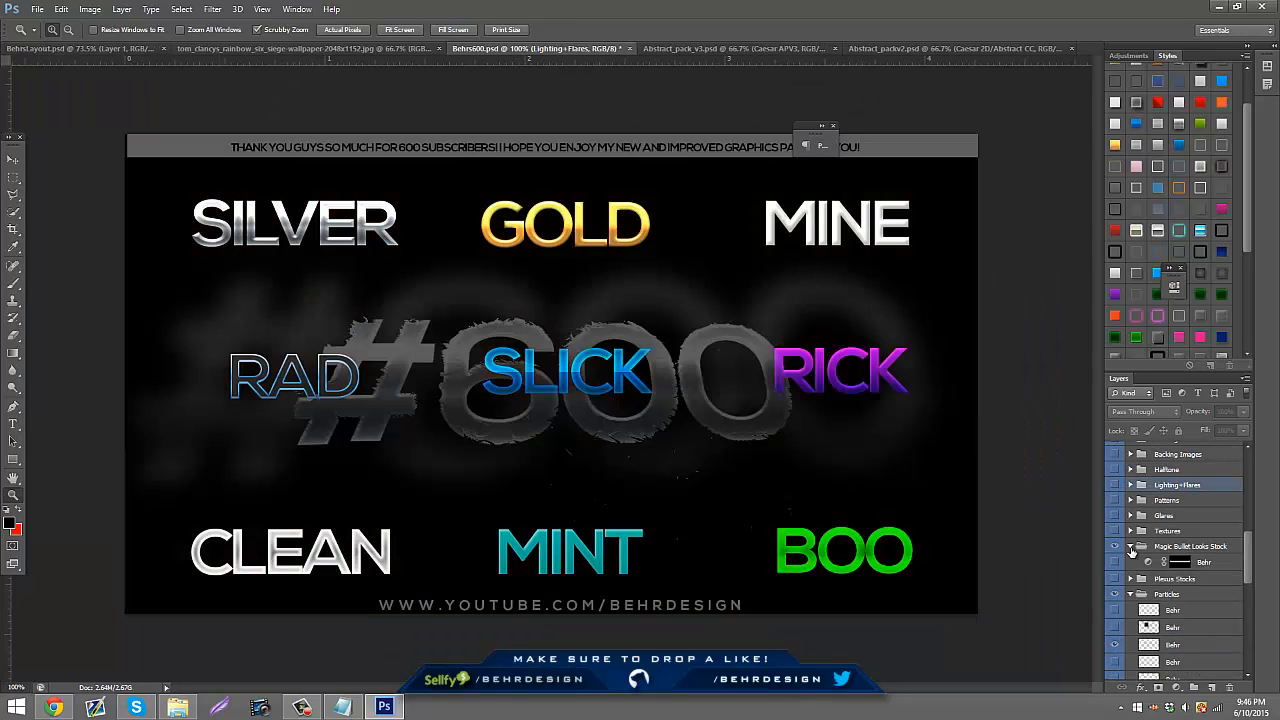
click(1131, 547)
scroll(1131, 601, down, 1)
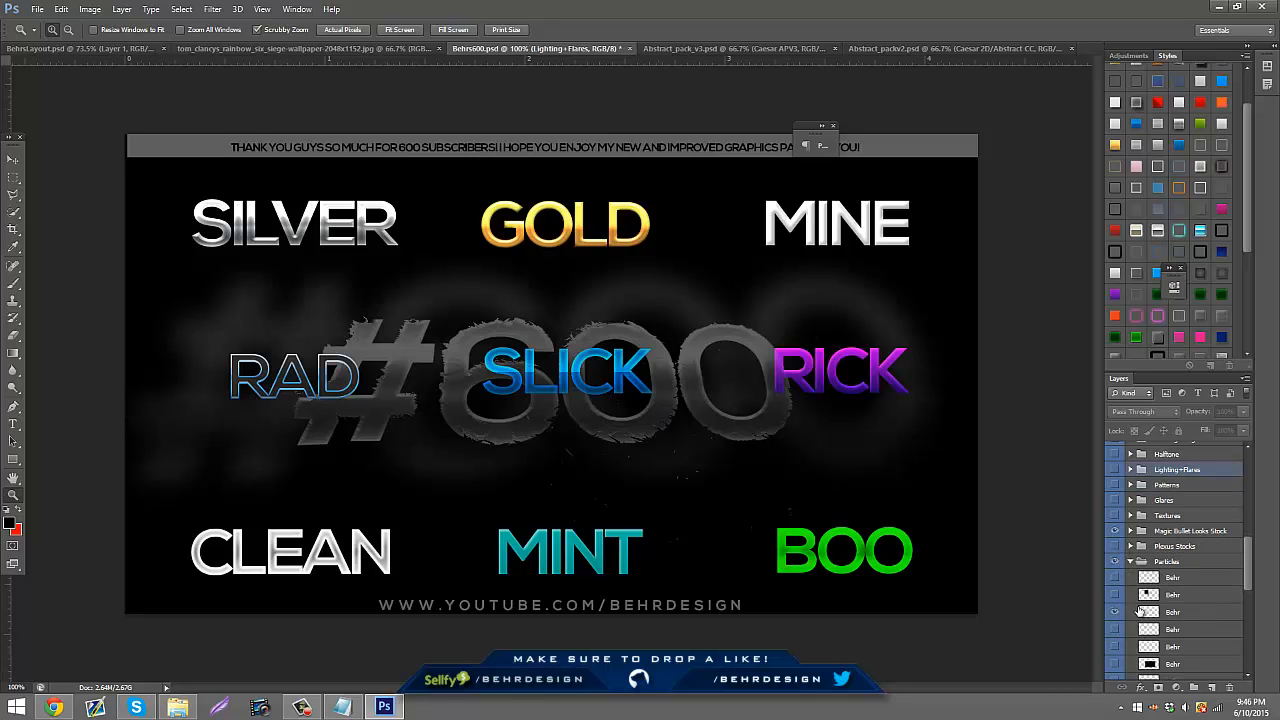
click(1169, 612)
click(17, 162)
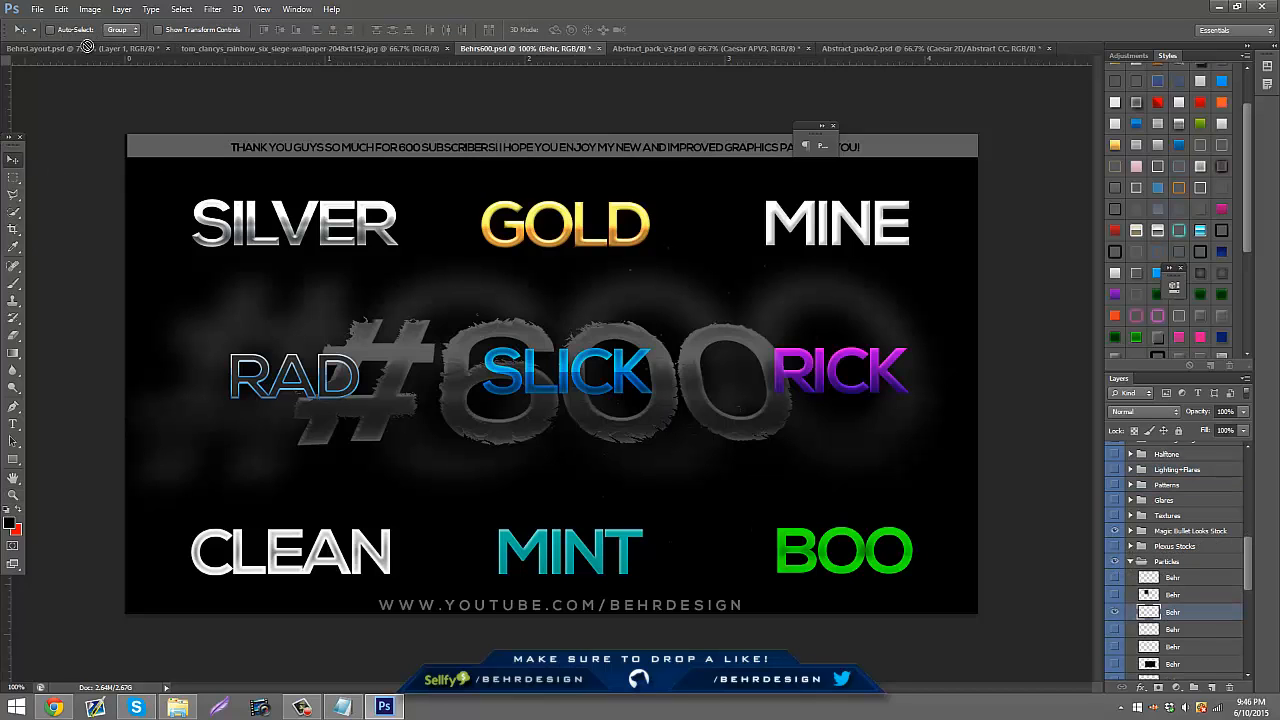
click(87, 47)
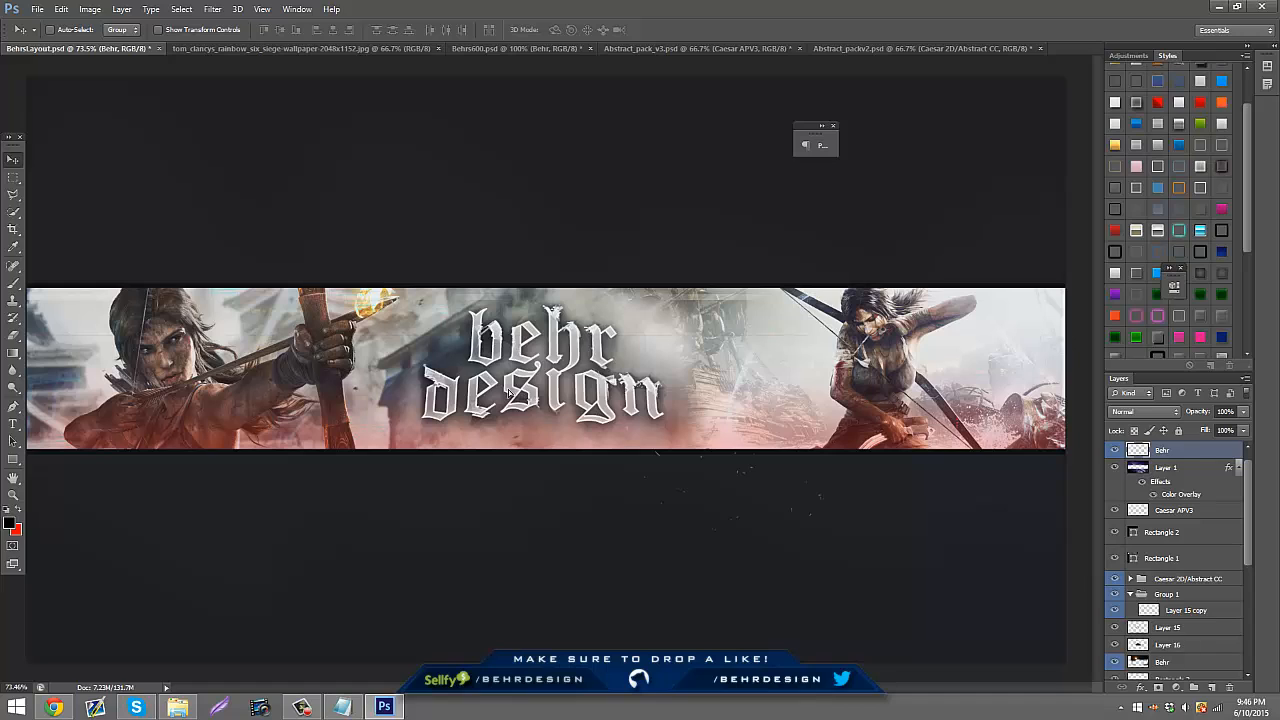
mouse_move(424, 313)
mouse_down()
mouse_move(421, 296)
mouse_move(434, 304)
mouse_up()
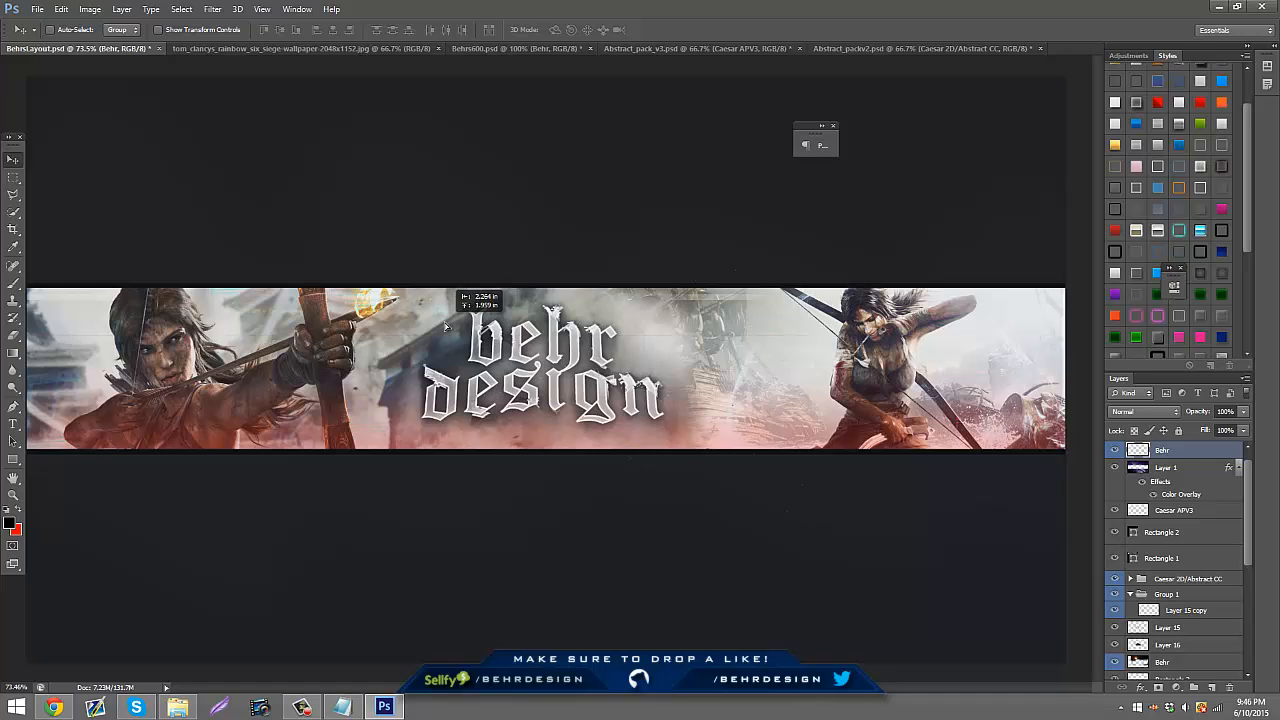
- Duplicate the particle layer twice, spread the copies across the banner, and move all three layers directly beneath Caesar APV3
key(ctrl+j)
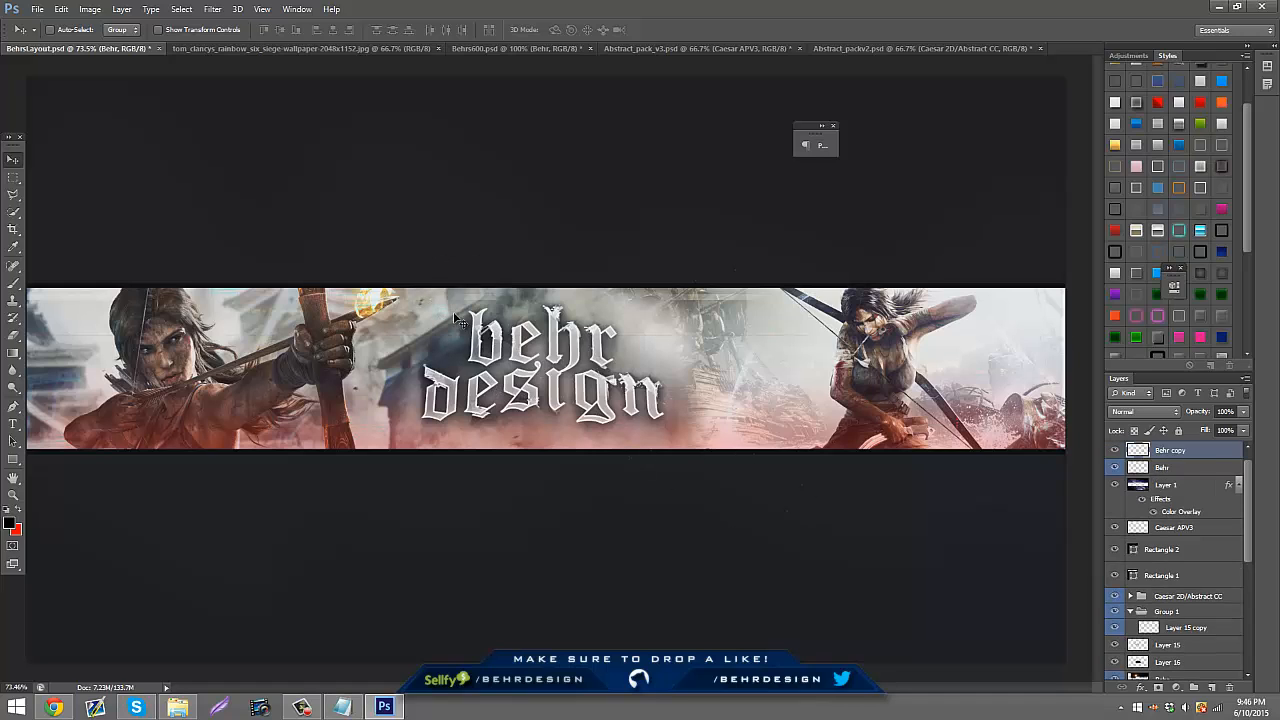
drag(639, 367, 140, 455)
key(ctrl+j)
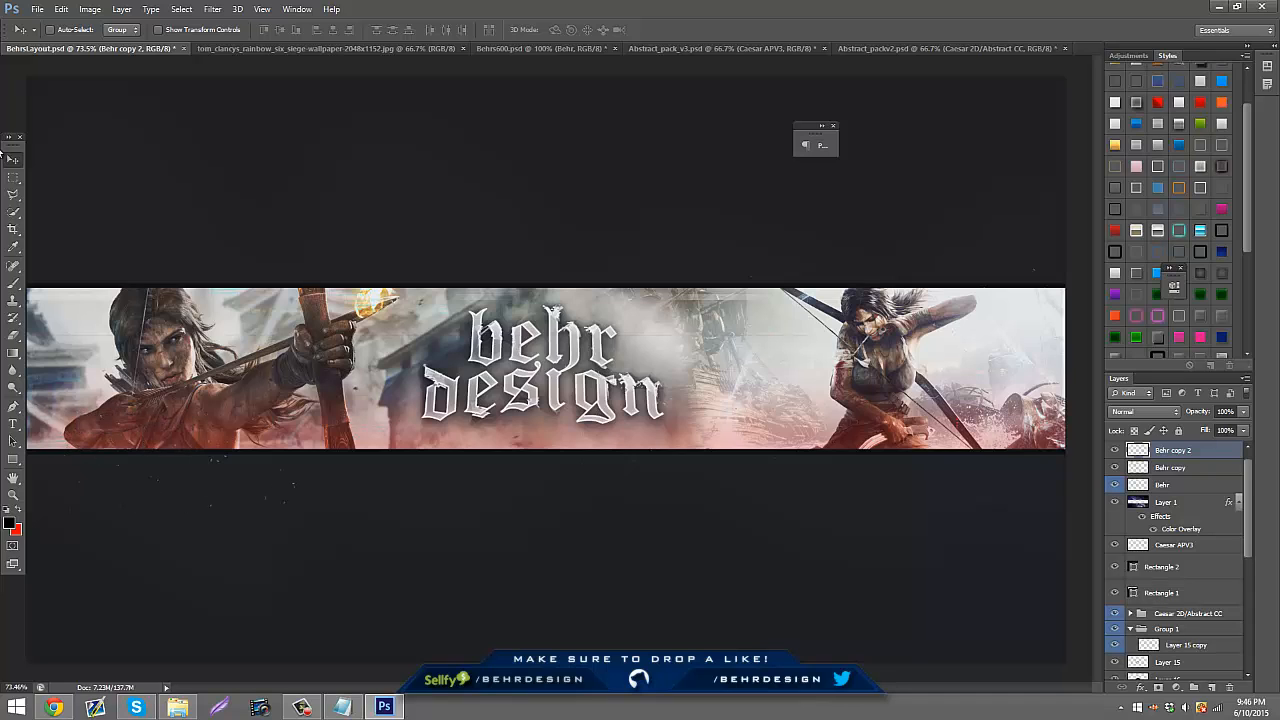
shift+click(1190, 486)
drag(1190, 486, 1180, 565)
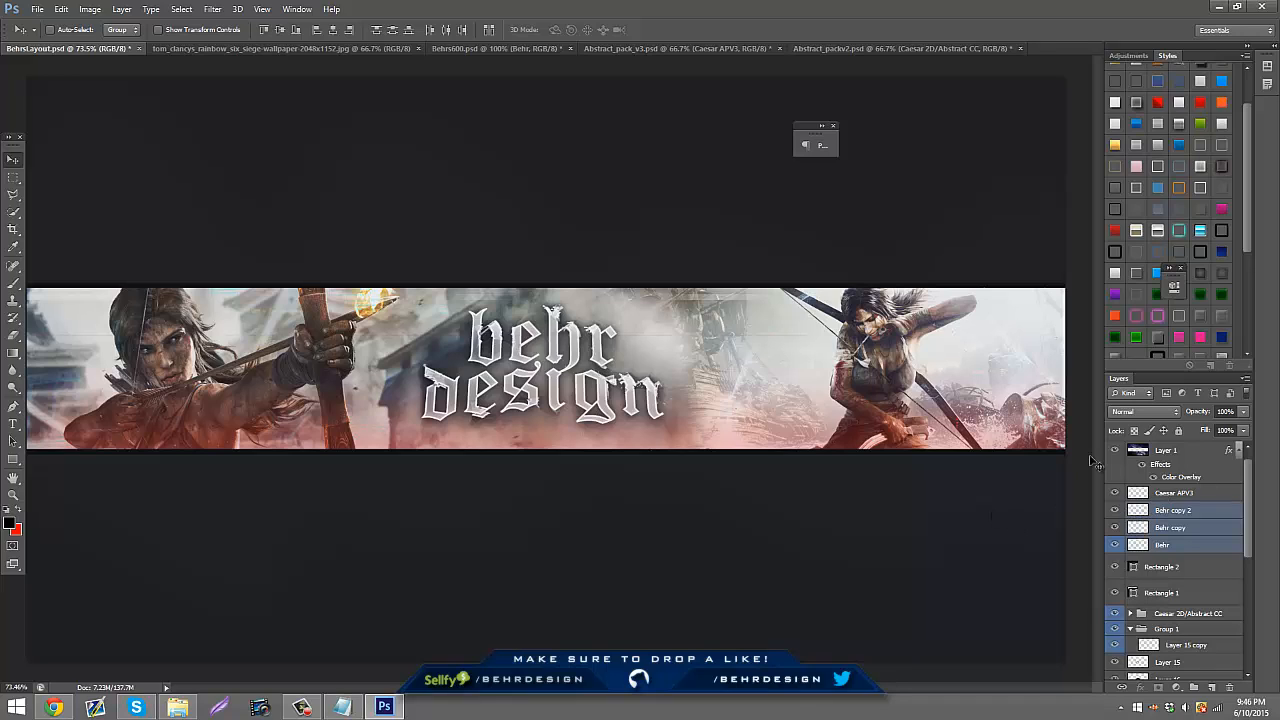
- Return to Behrs600.psd, expand the Magic Bullet Looks Stock group, and show and select its Behr adjustment layer
click(491, 48)
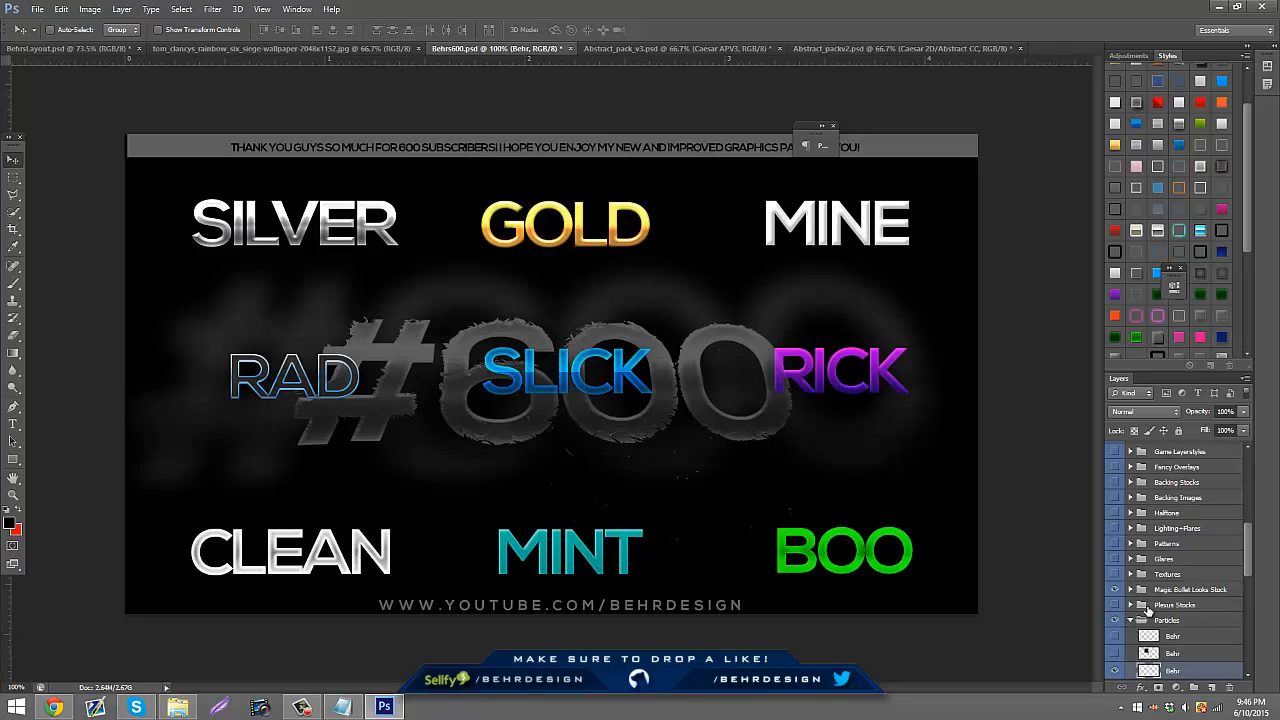
scroll(1133, 580, down, 3)
click(1130, 513)
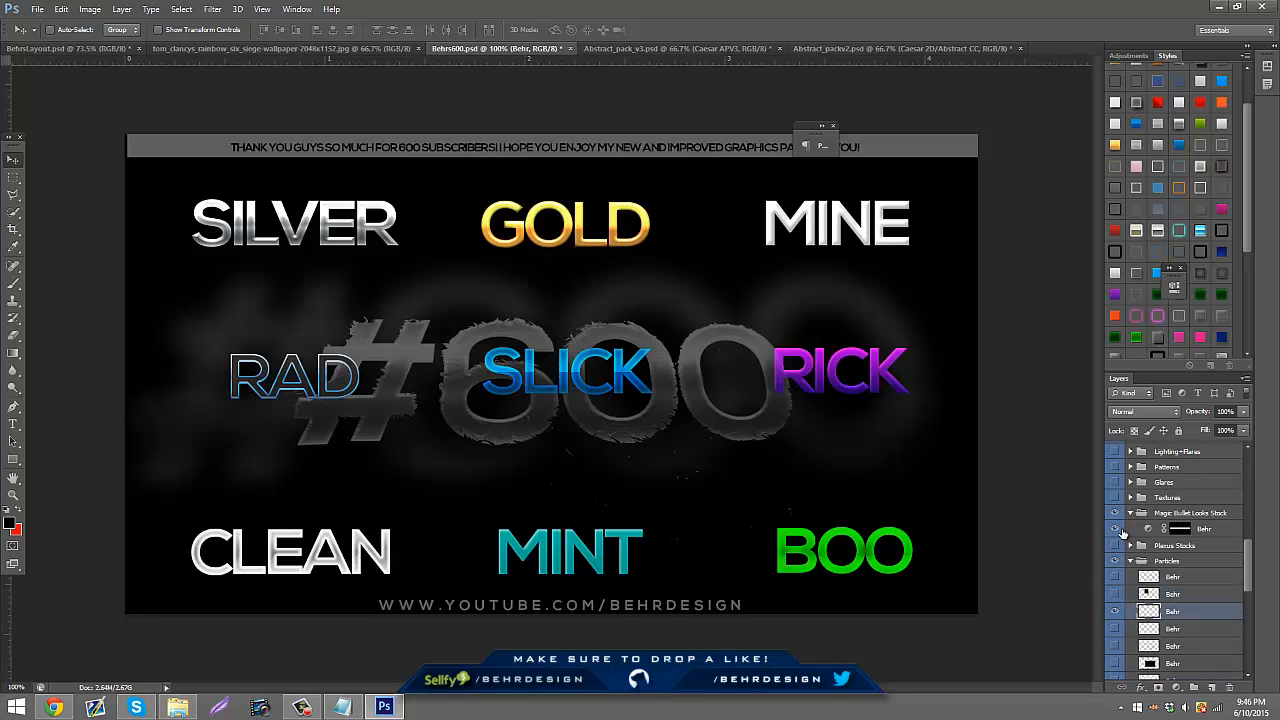
click(1180, 528)
- Hide the Layer Styles group in Behrs600.psd
scroll(1107, 458, up, 3)
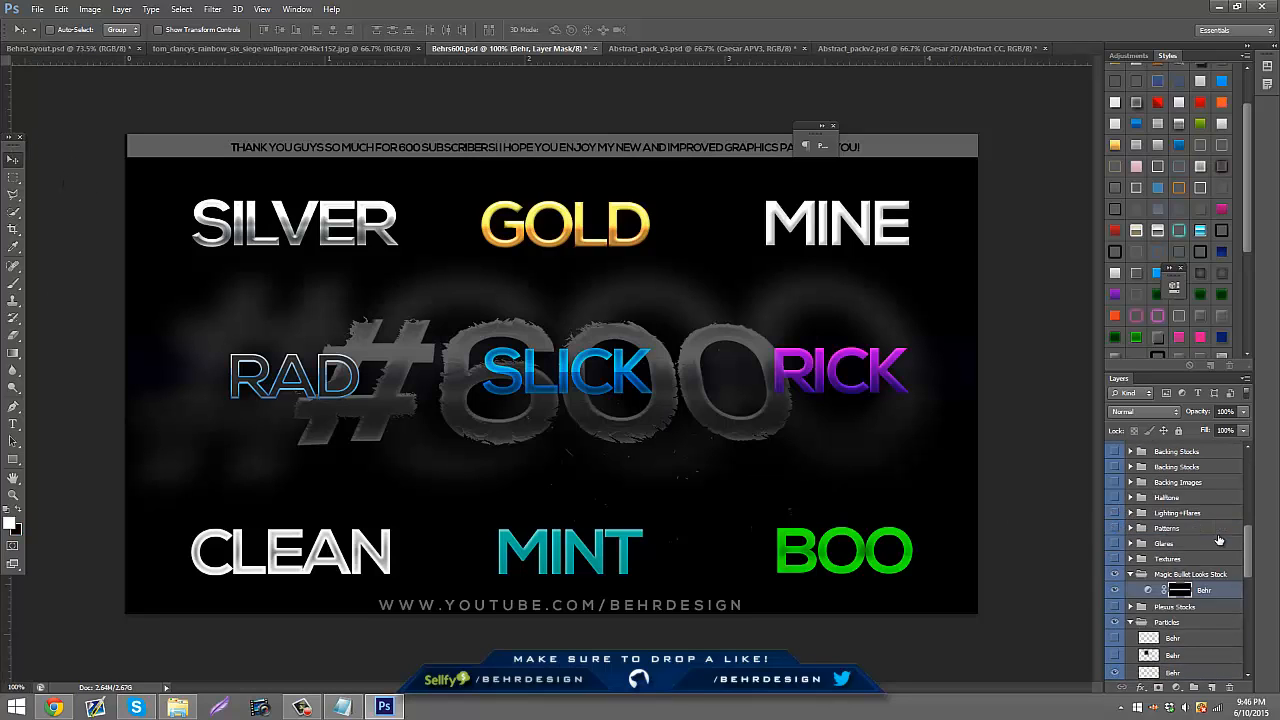
scroll(1131, 483, up, 4)
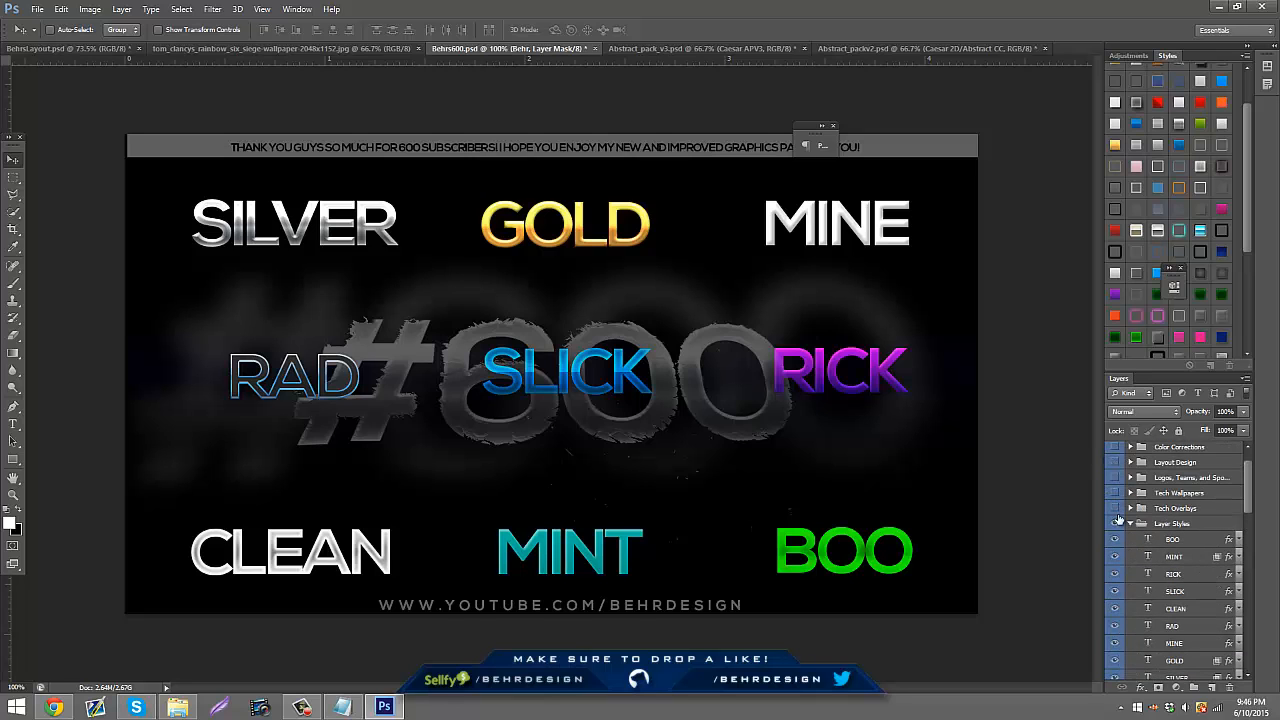
click(1128, 524)
click(1115, 524)
scroll(1180, 537, down, 5)
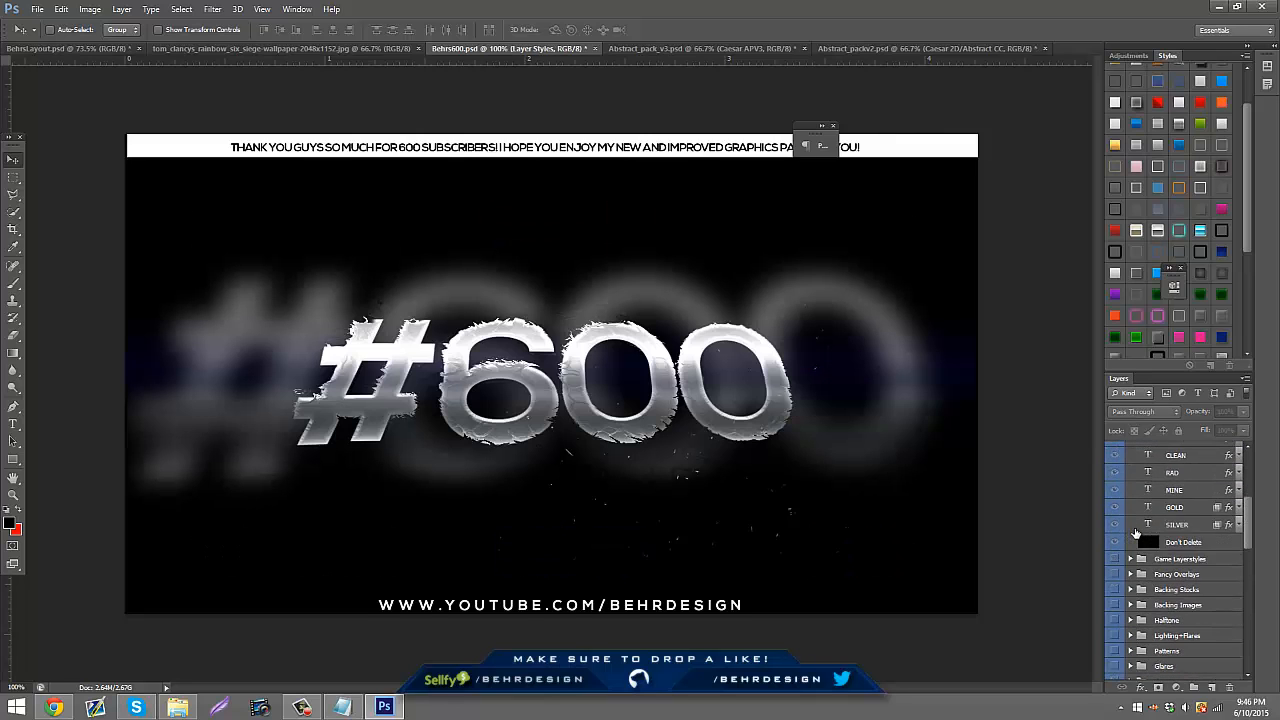
- Copy the Magic Bullet Looks adjustment layer into BehrsLayout.psd, position it over the banner strip, and lower its opacity to 64%
scroll(1180, 537, down, 1)
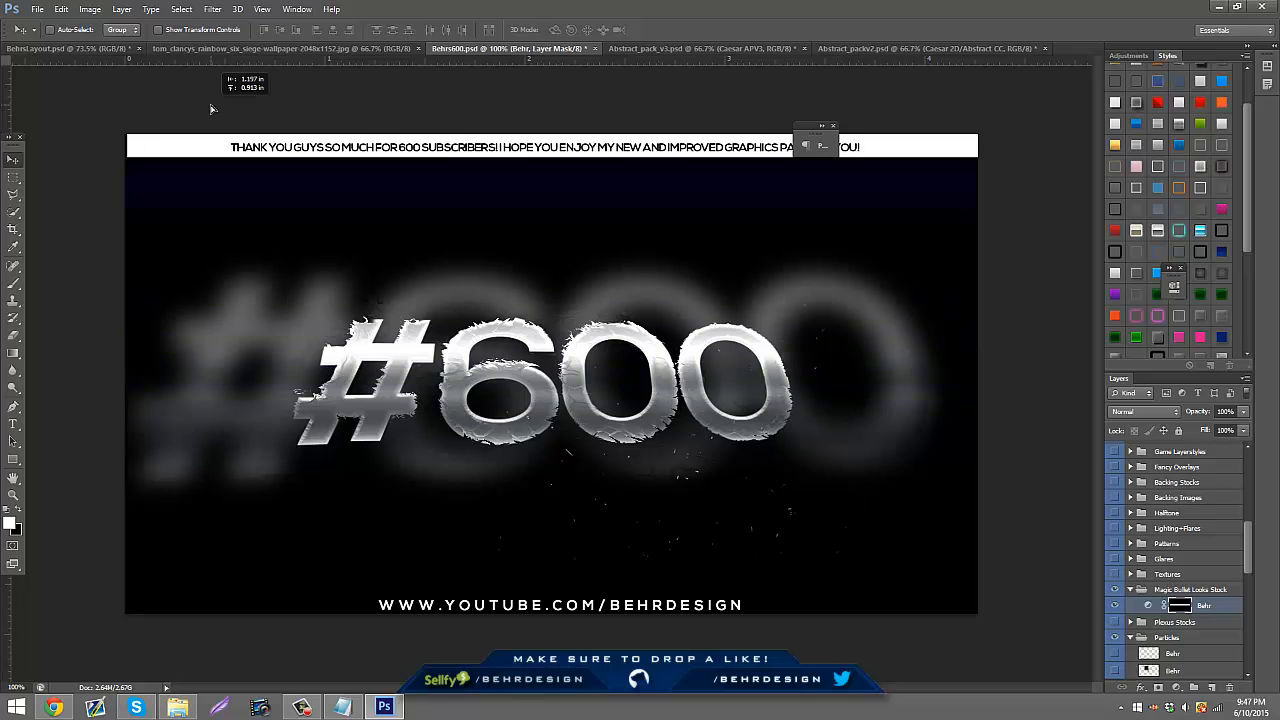
click(113, 49)
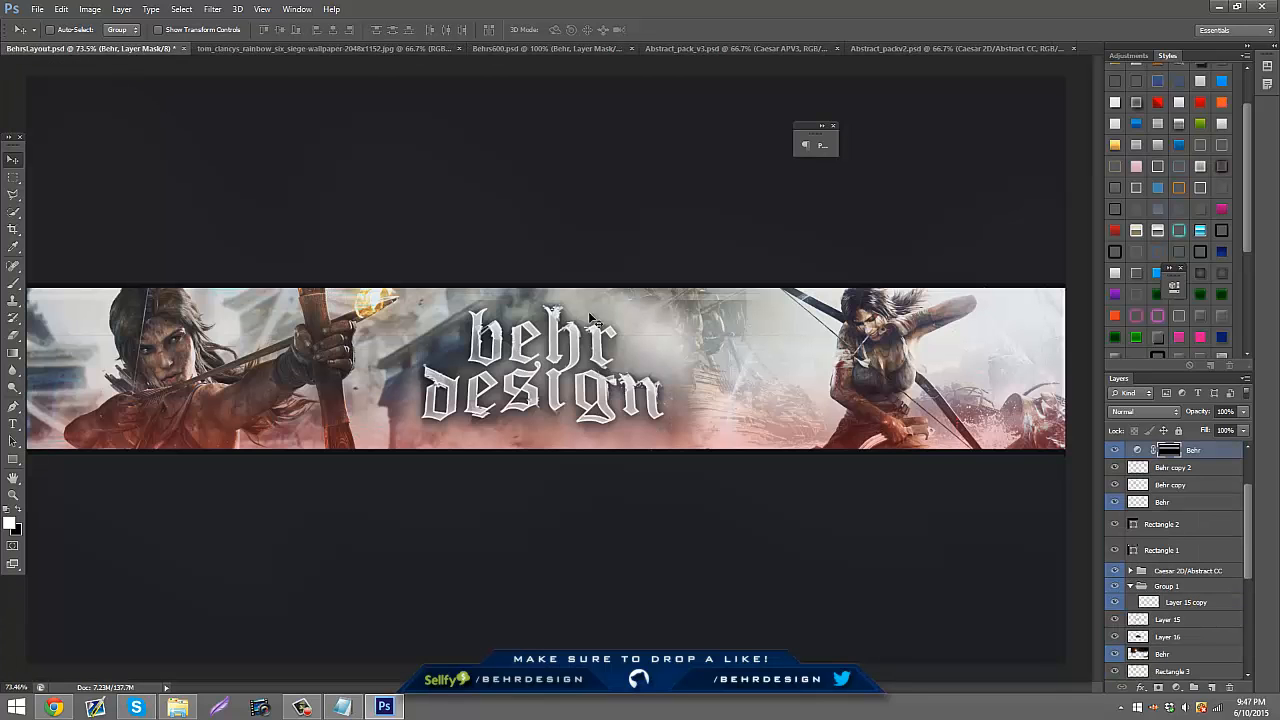
mouse_move(556, 423)
mouse_down()
mouse_move(556, 447)
mouse_move(561, 418)
mouse_up()
click(1243, 411)
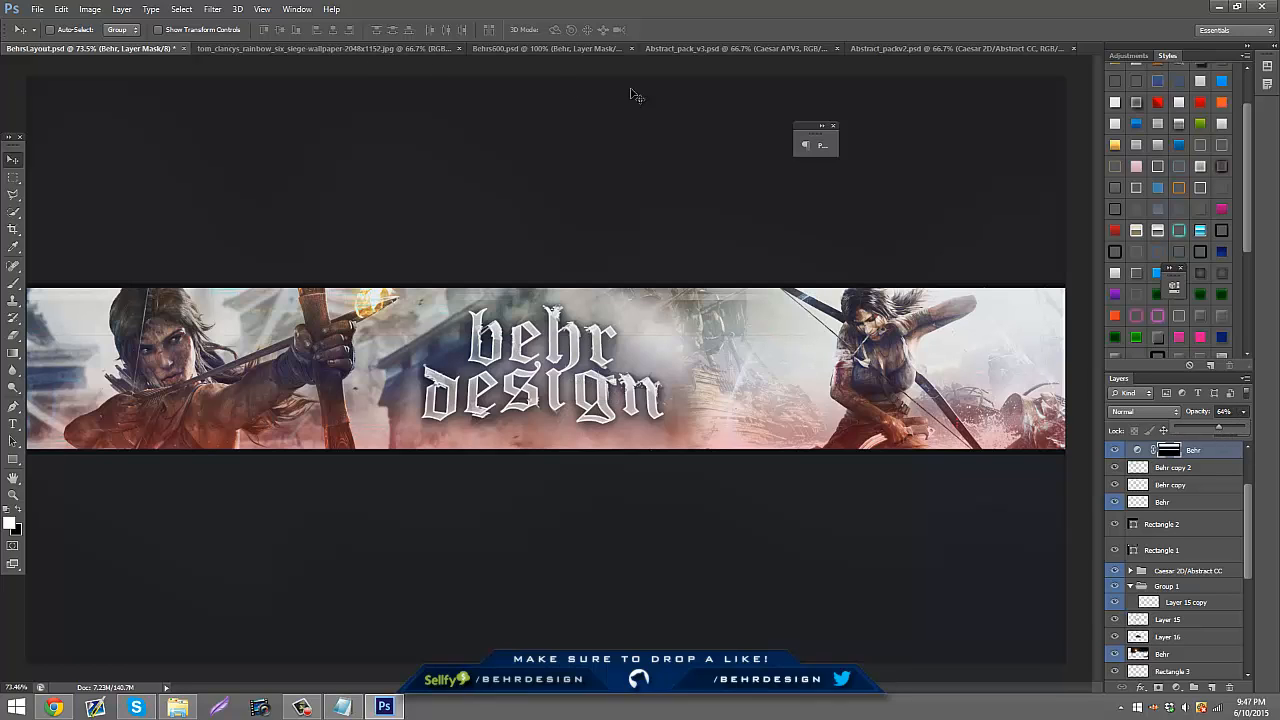
- Return to Behrs600.psd and look through its layer groups for further effects for the banner
click(560, 46)
click(560, 47)
scroll(1164, 640, down, 10)
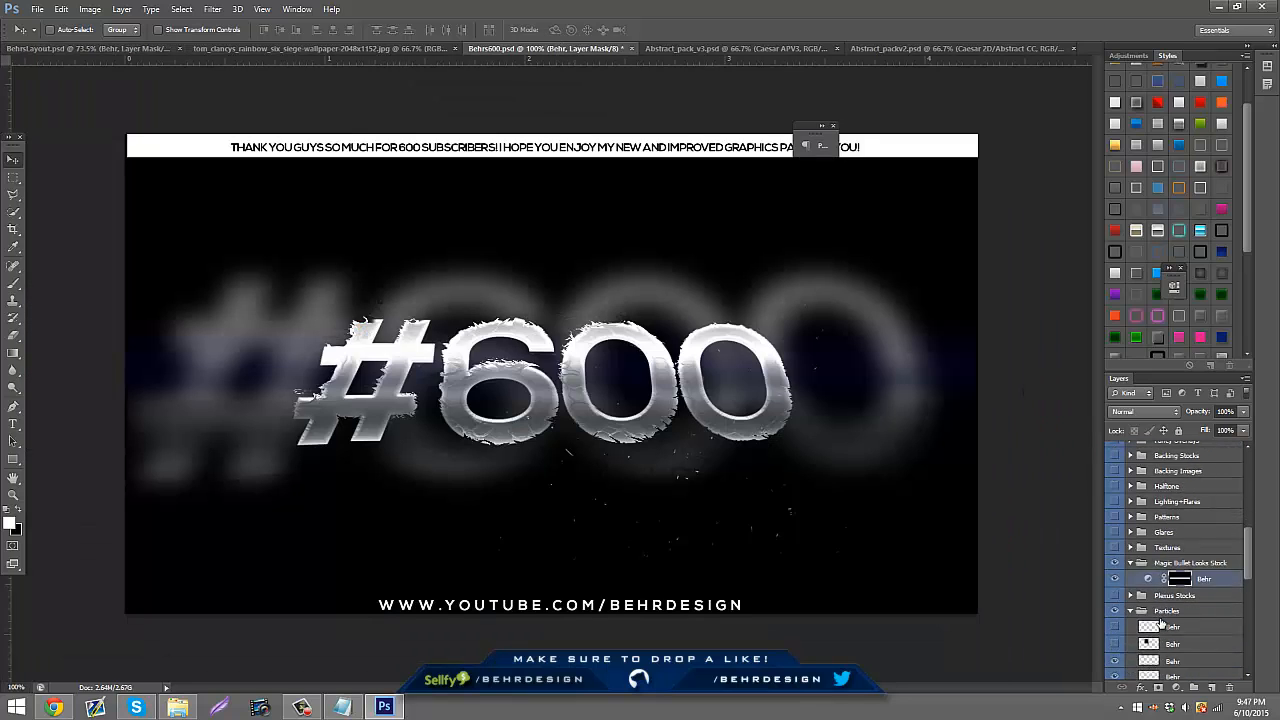
scroll(1160, 600, down, 3)
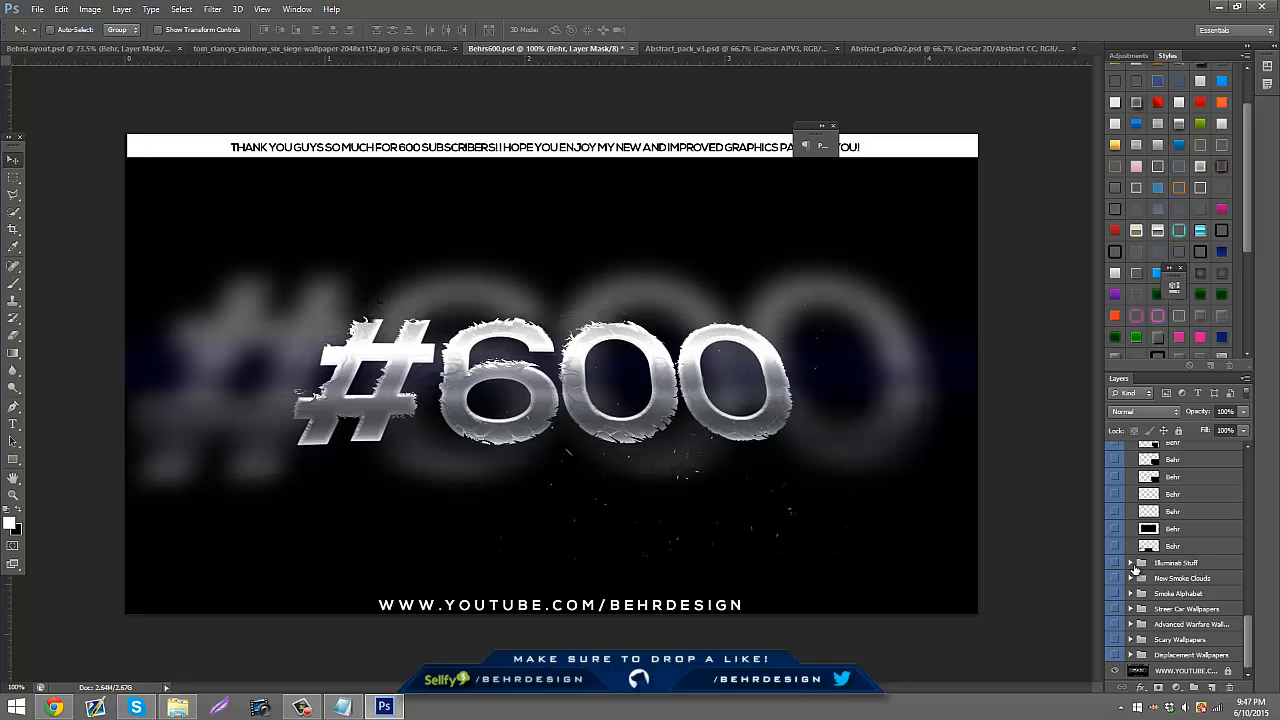
scroll(1135, 570, up, 10)
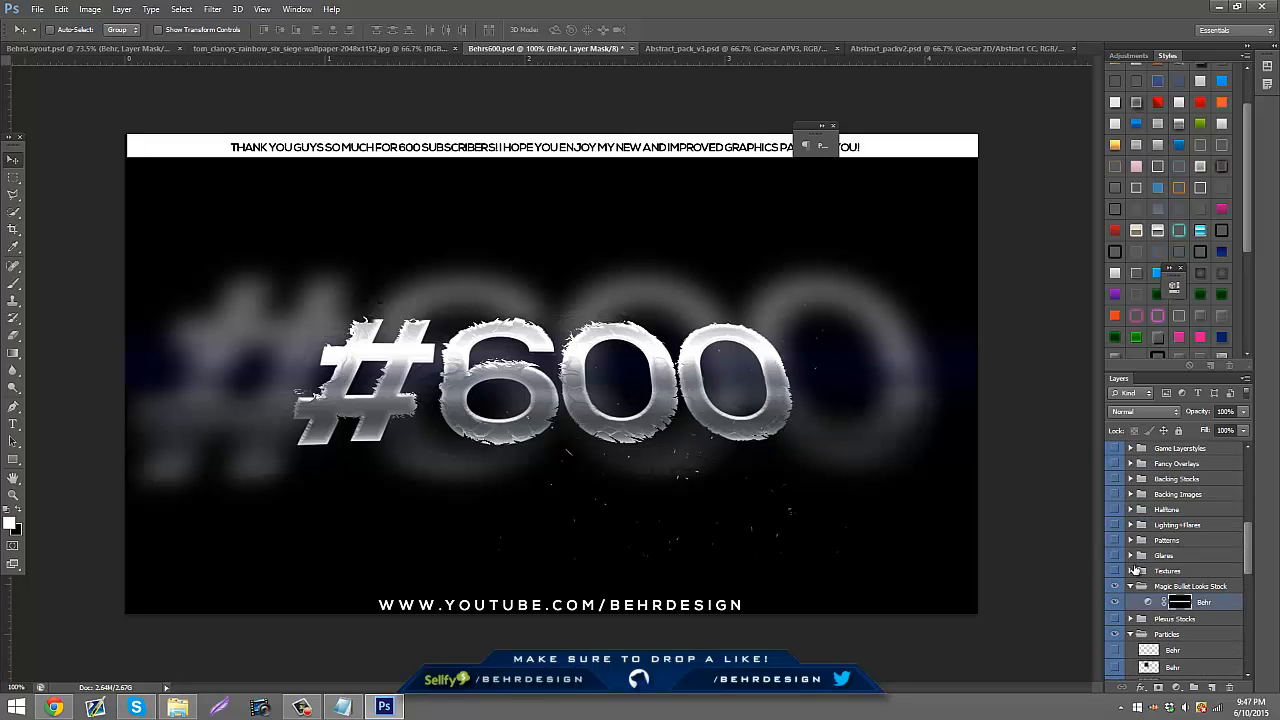
scroll(1135, 569, up, 1)
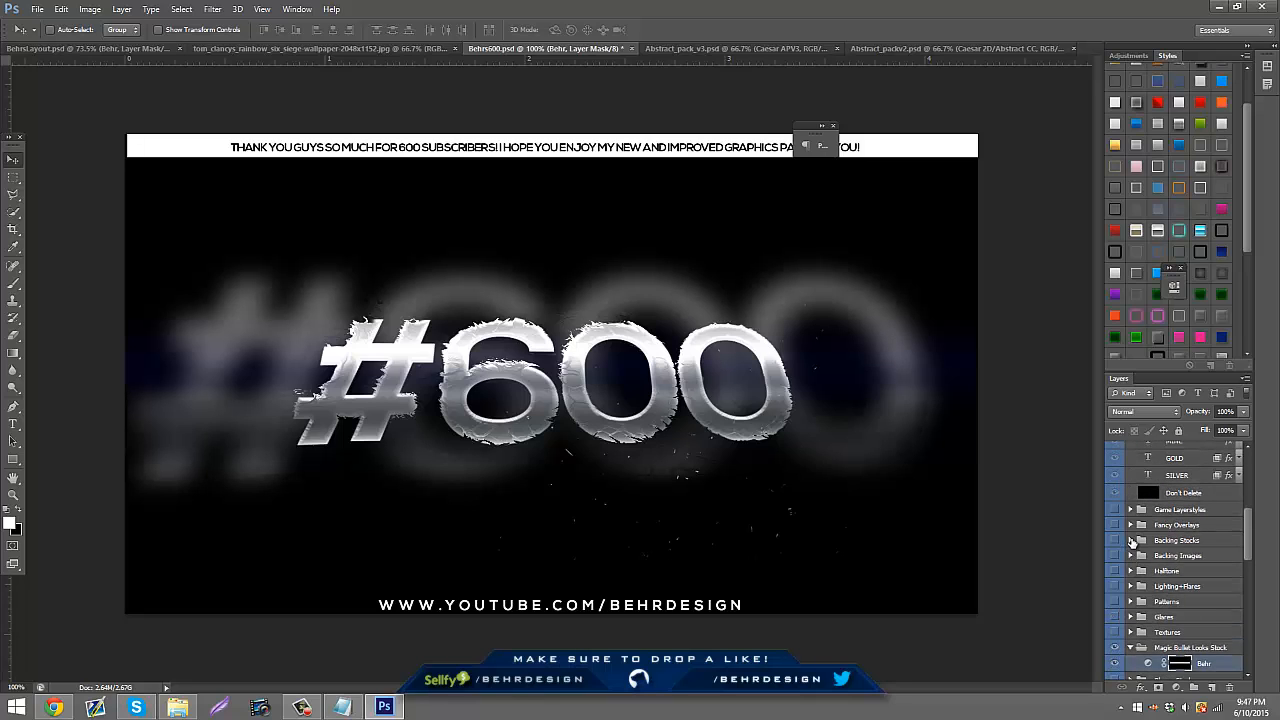
- Preview individual Behr layers in the Backing Stocks group, and collapse and hide the group again
click(1130, 540)
click(1112, 607)
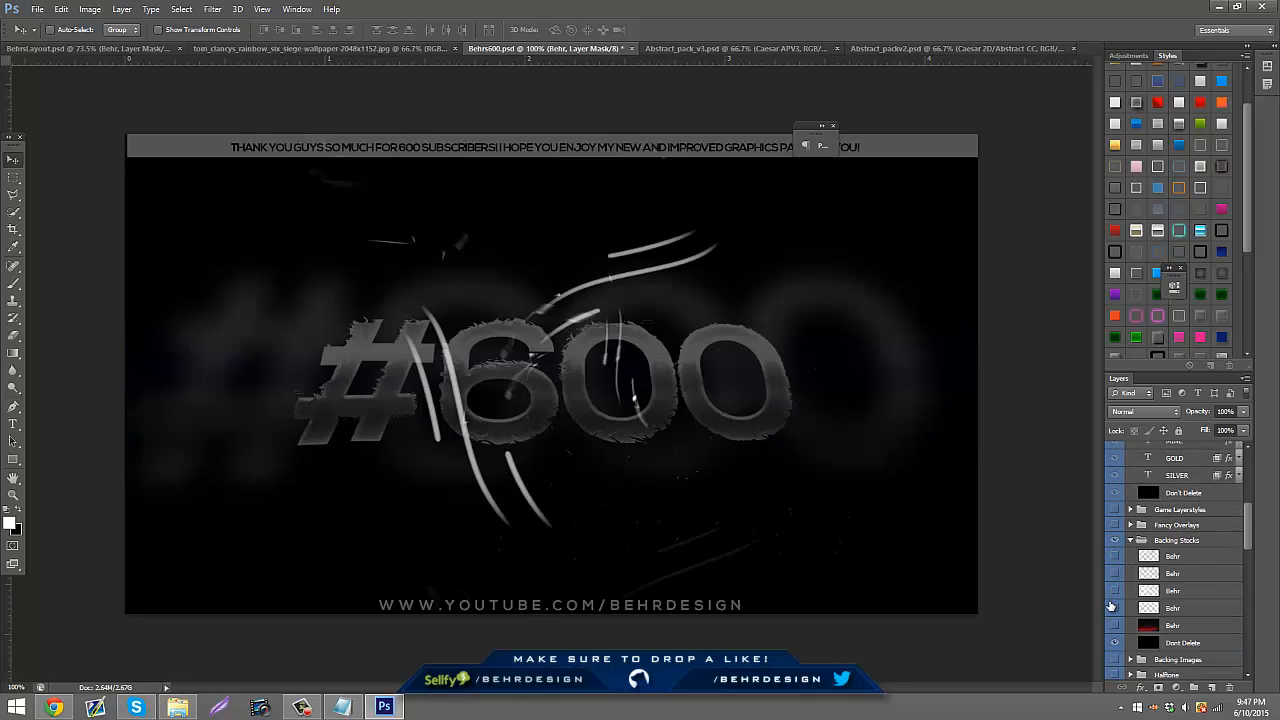
click(1112, 607)
click(1113, 593)
click(1113, 593)
click(1133, 541)
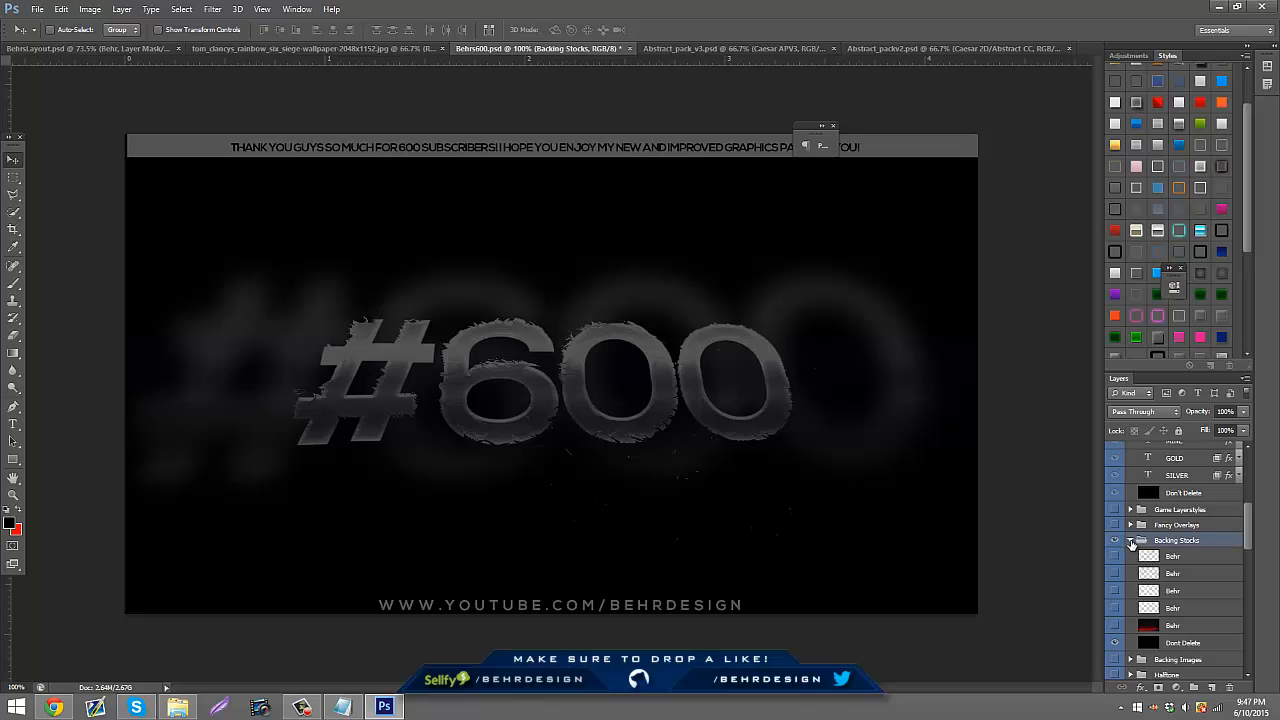
click(1130, 540)
click(1114, 540)
click(1114, 556)
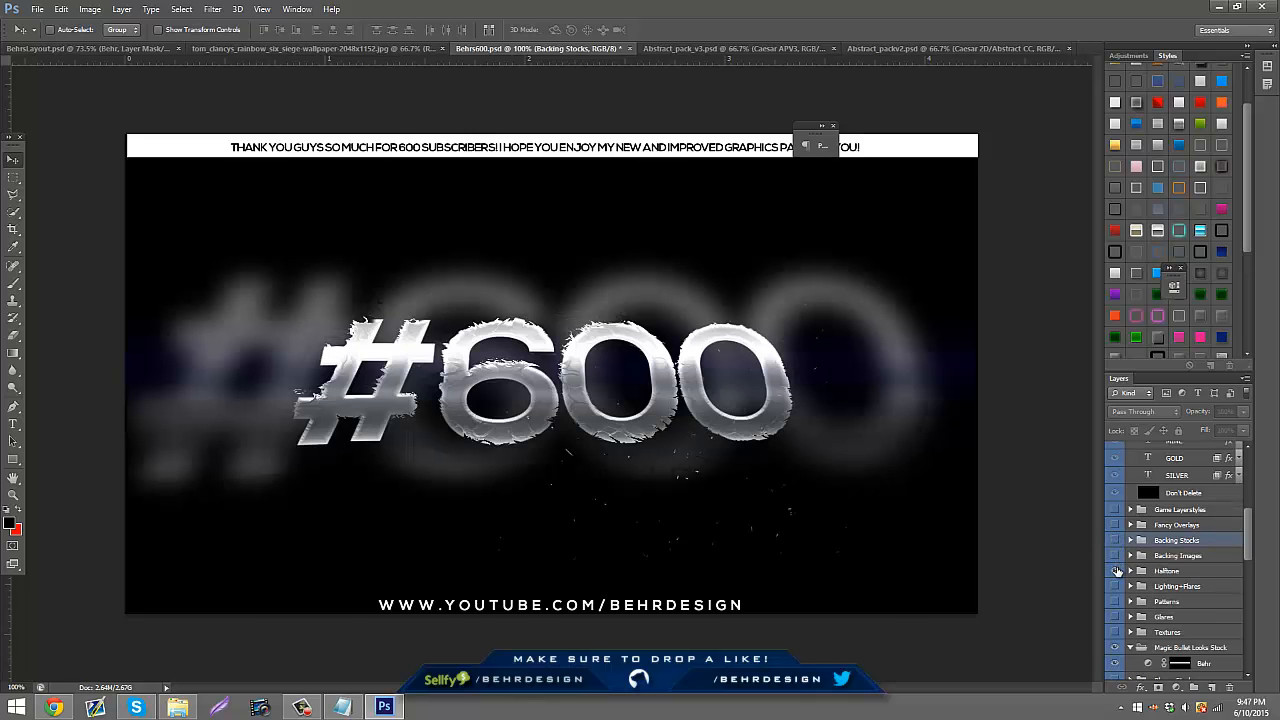
scroll(1116, 573, up, 5)
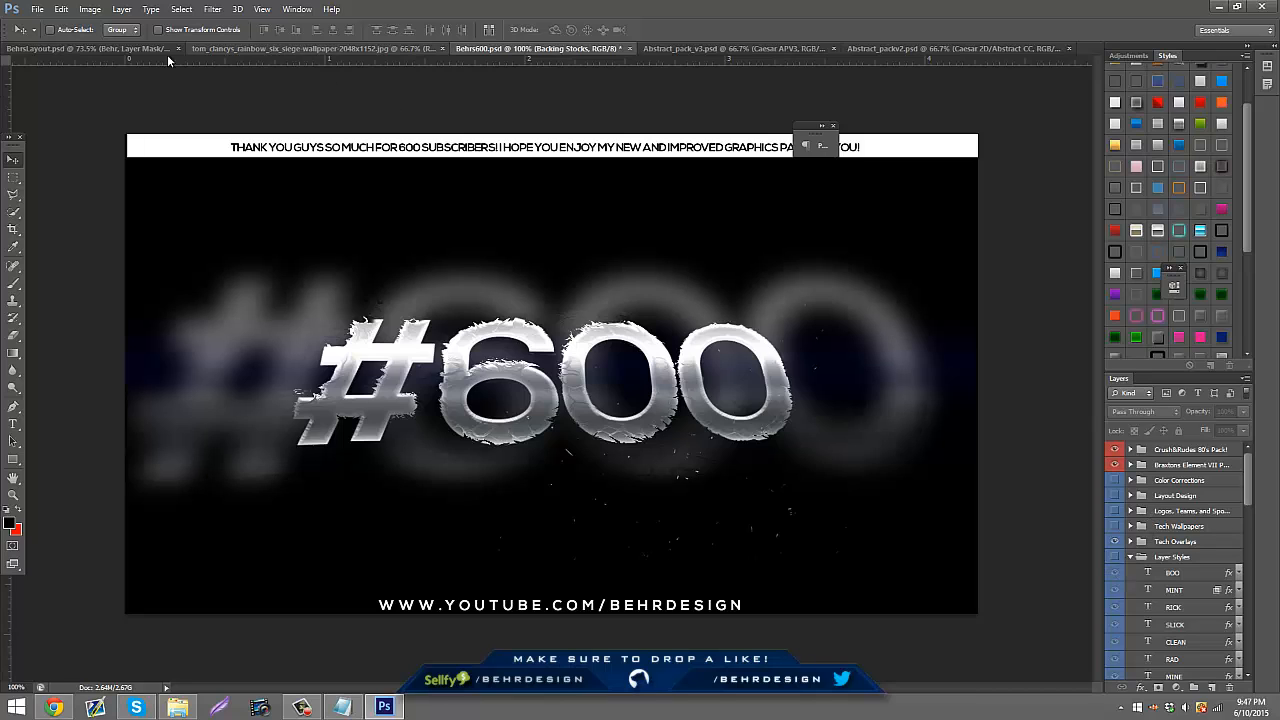
- Return to BehrsLayout.psd and save the banner to the Desktop as a PNG named TutorialTomb
click(122, 45)
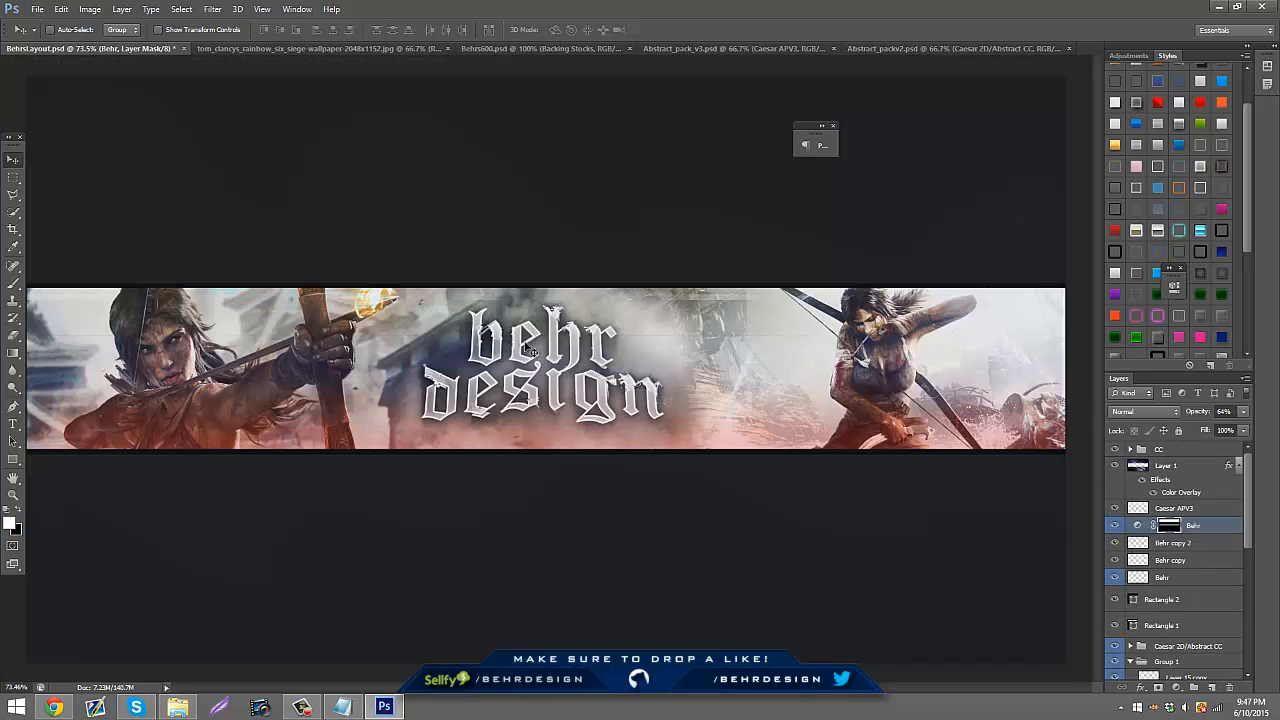
click(13, 495)
drag(357, 451, 349, 431)
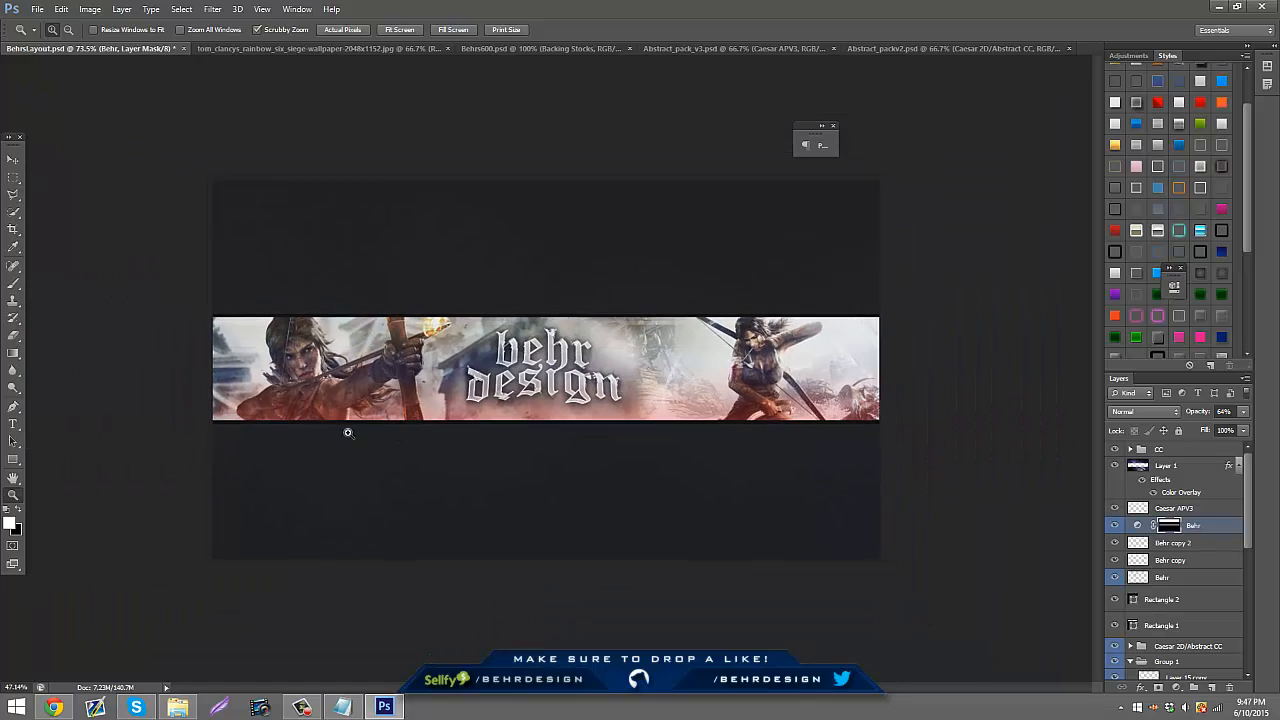
drag(369, 365, 394, 357)
click(37, 9)
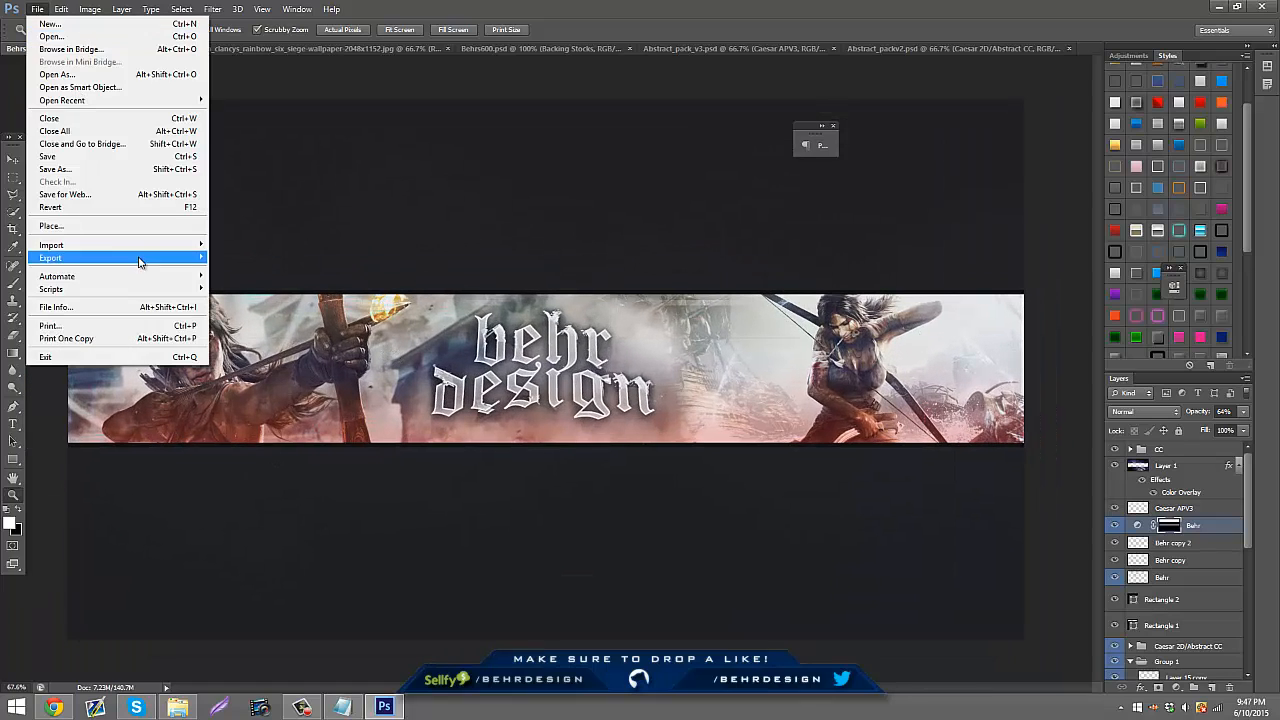
click(100, 175)
click(38, 104)
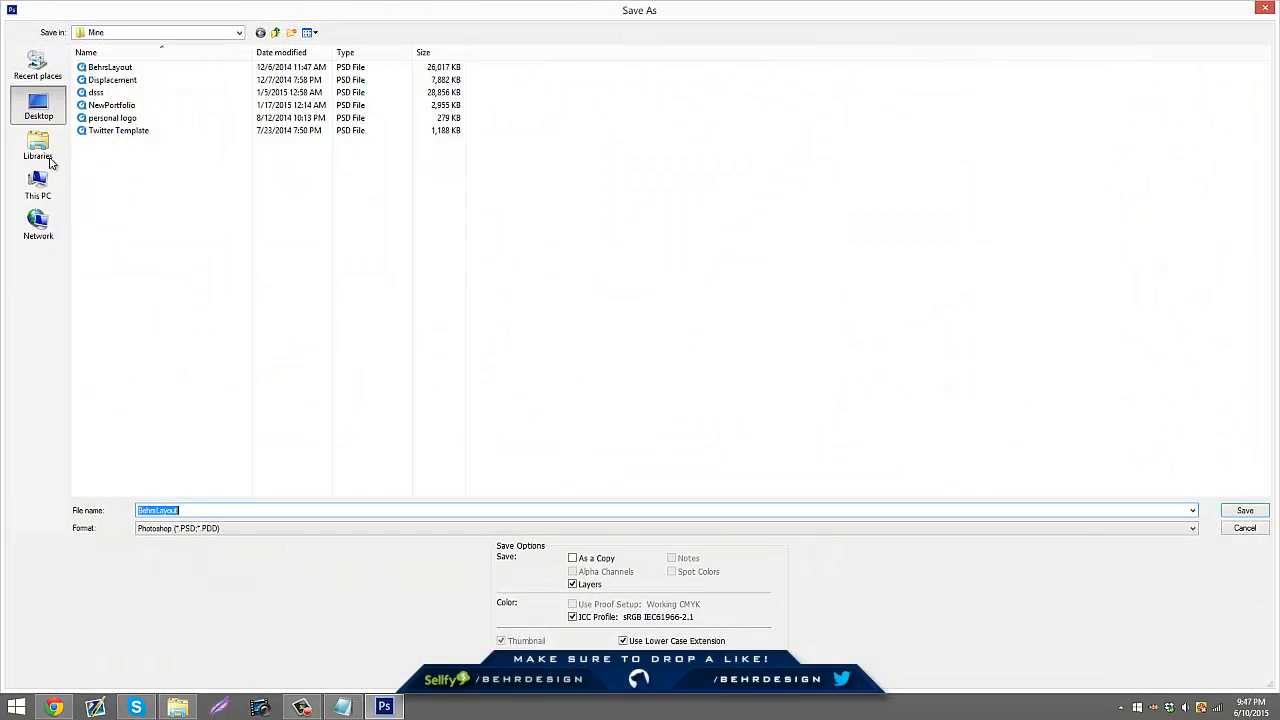
click(165, 528)
click(172, 482)
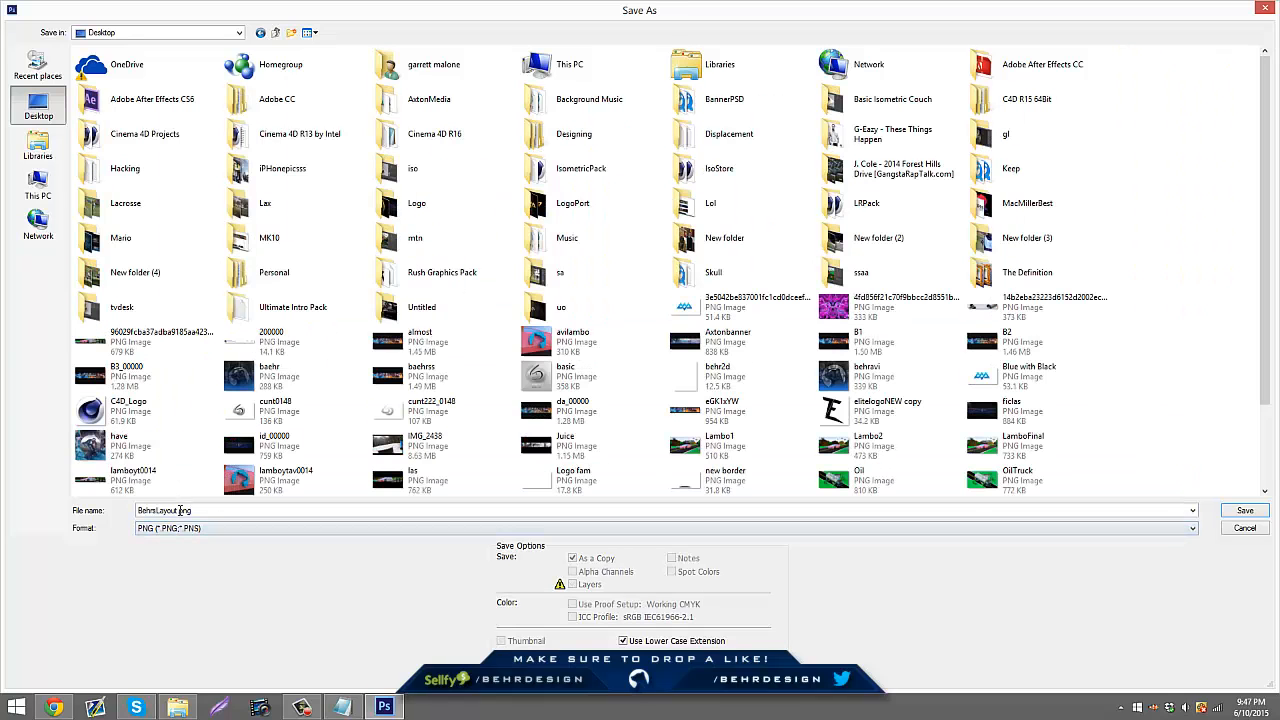
text(TutorialTemb)
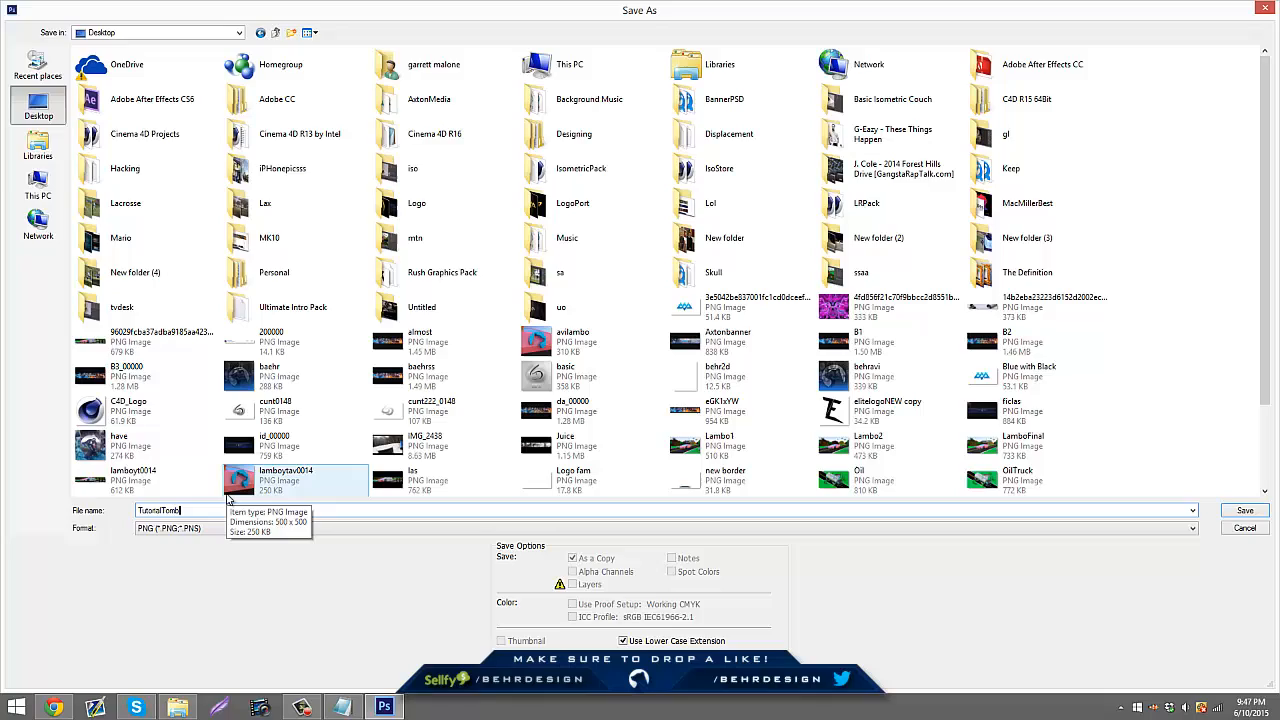
key(Return)
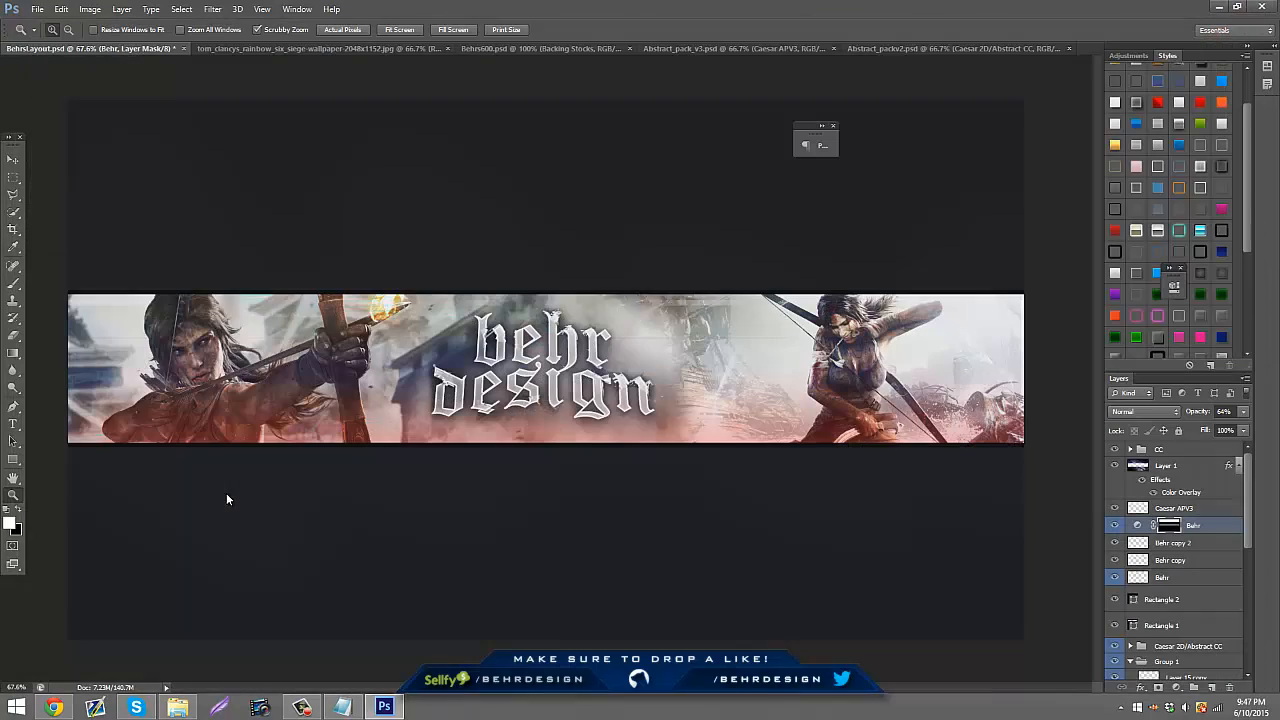
key(Return)
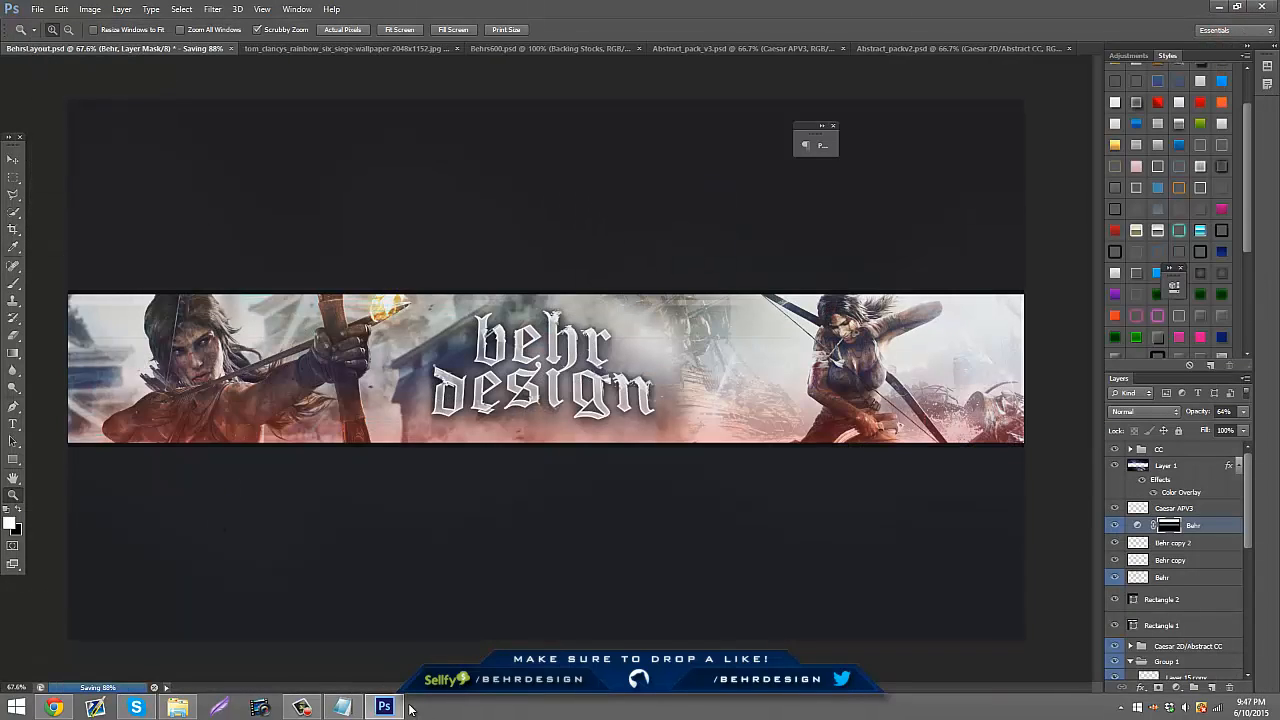
mouse_move(342, 707)
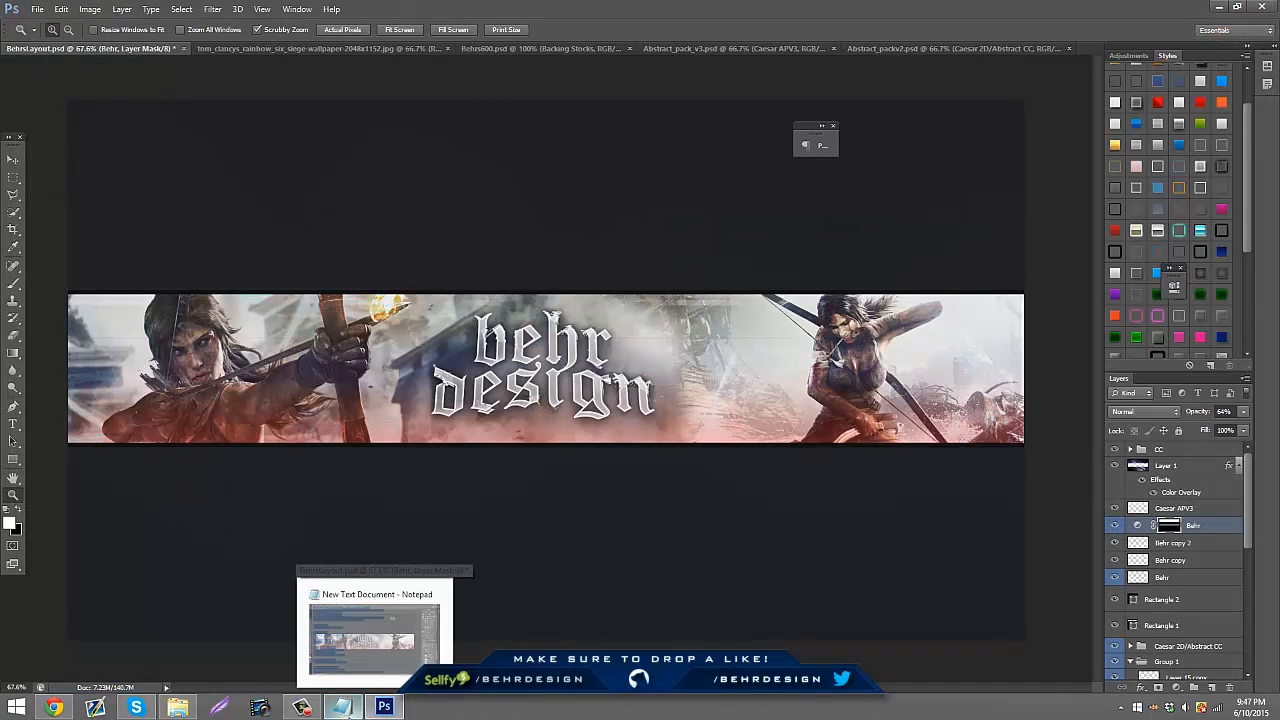
click(302, 707)
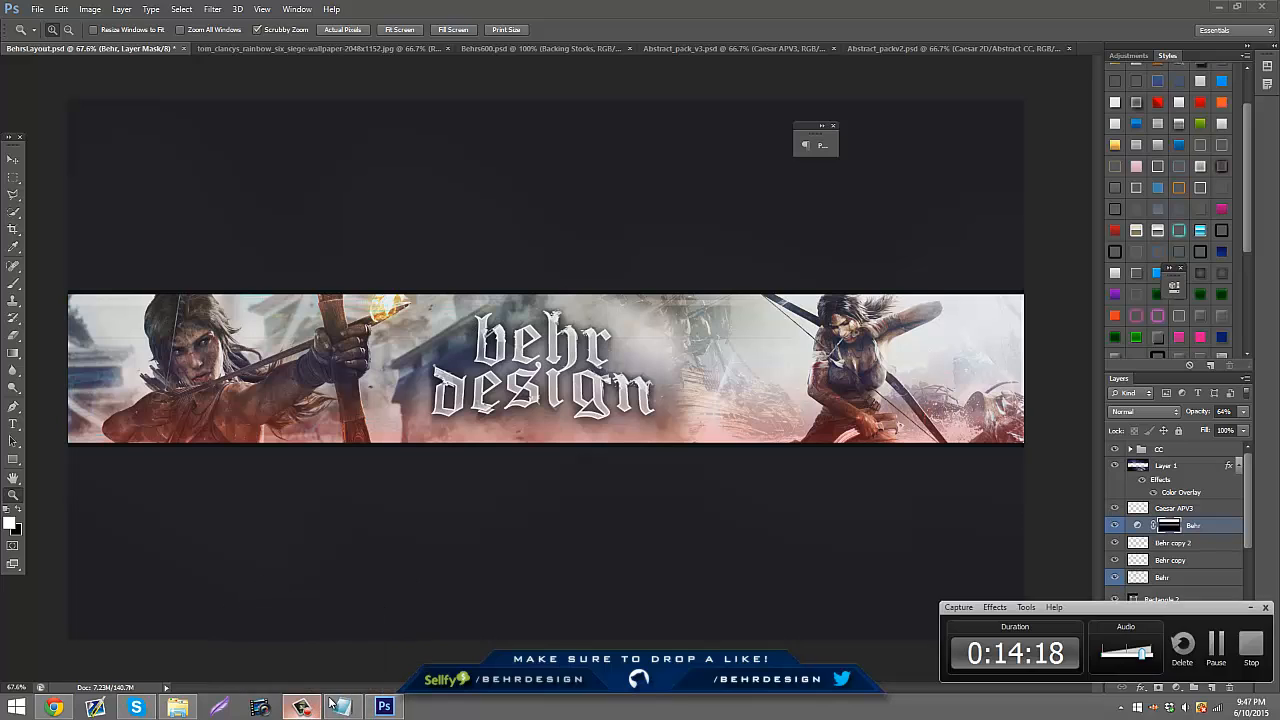
click(1217, 645)
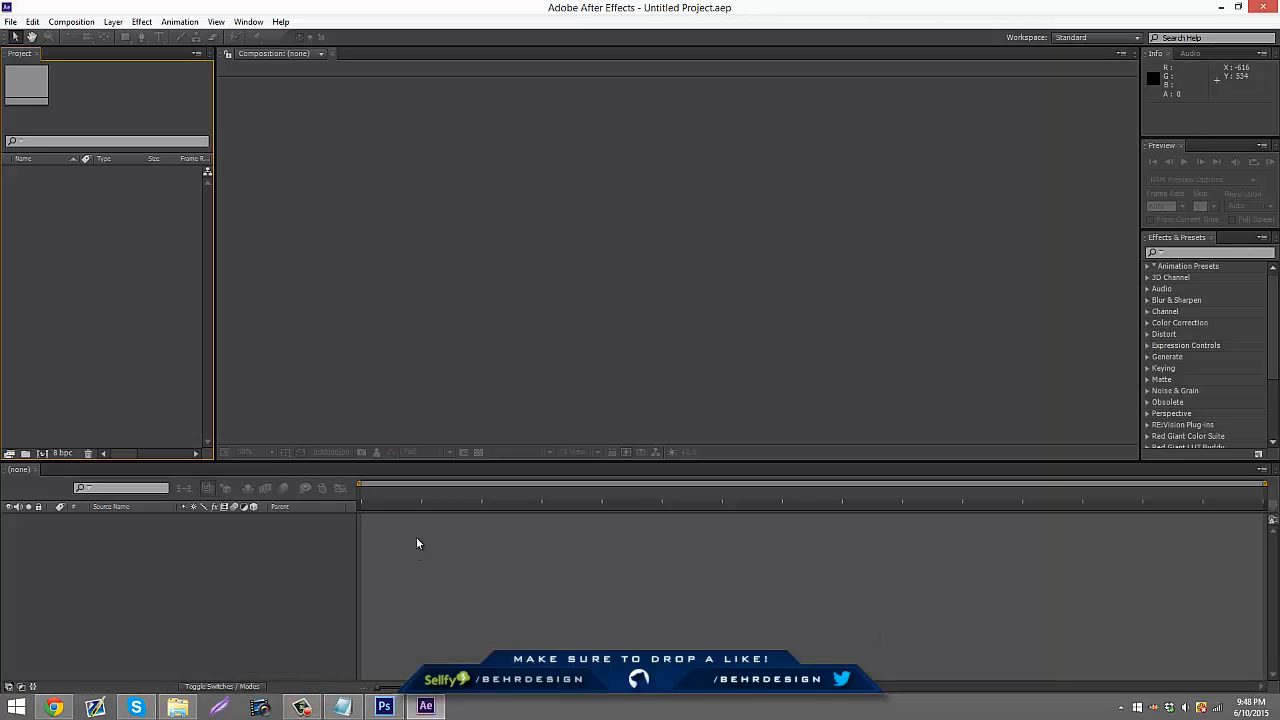
- Switch to After Effects, import TutorialTomb.png from the Desktop, and create a composition from it
double_click(61, 345)
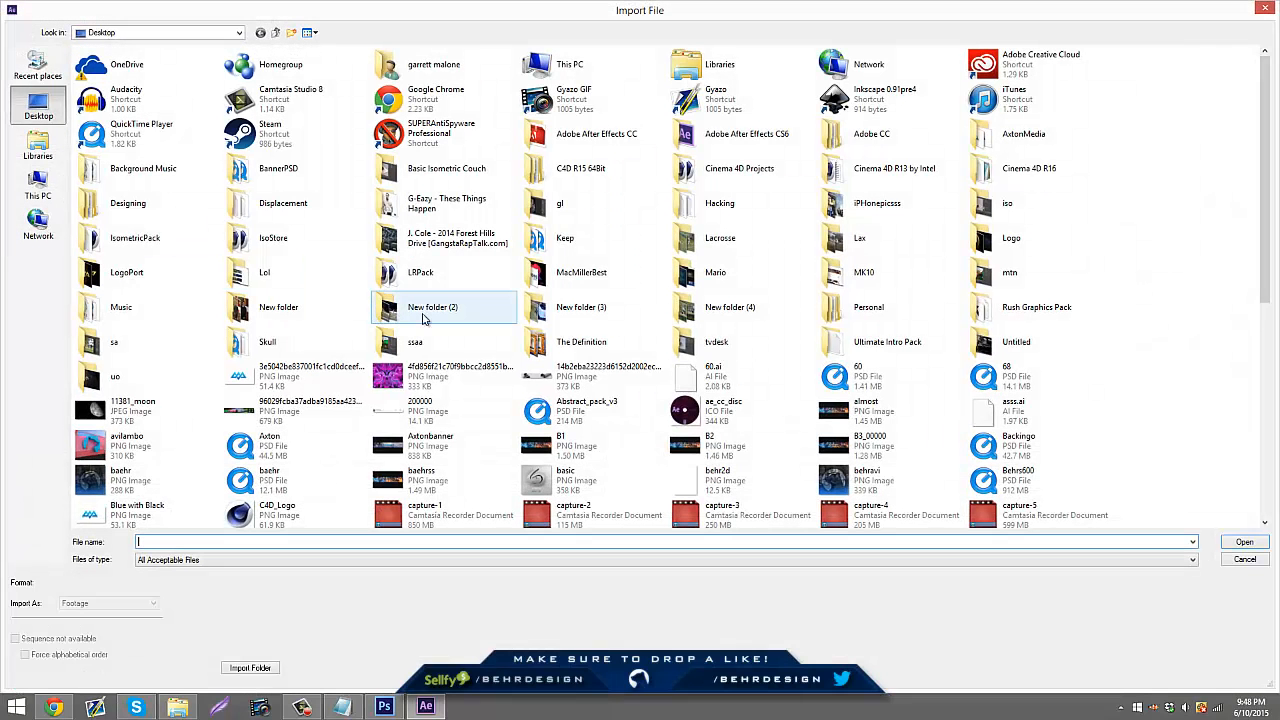
text(TutorialThumb.png)
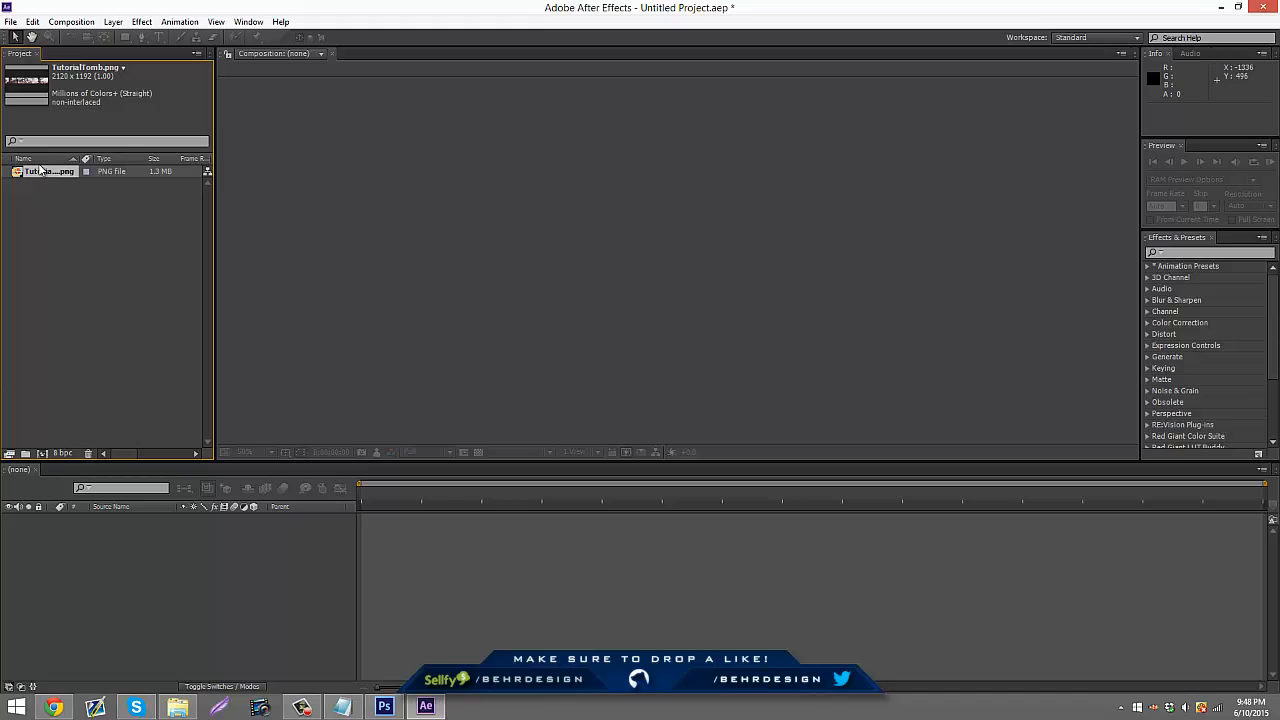
drag(40, 170, 150, 585)
- Duplicate the TutorialTomb.png layer and apply the Magic Bullet Looks effect to the upper copy
key(ctrl+v)
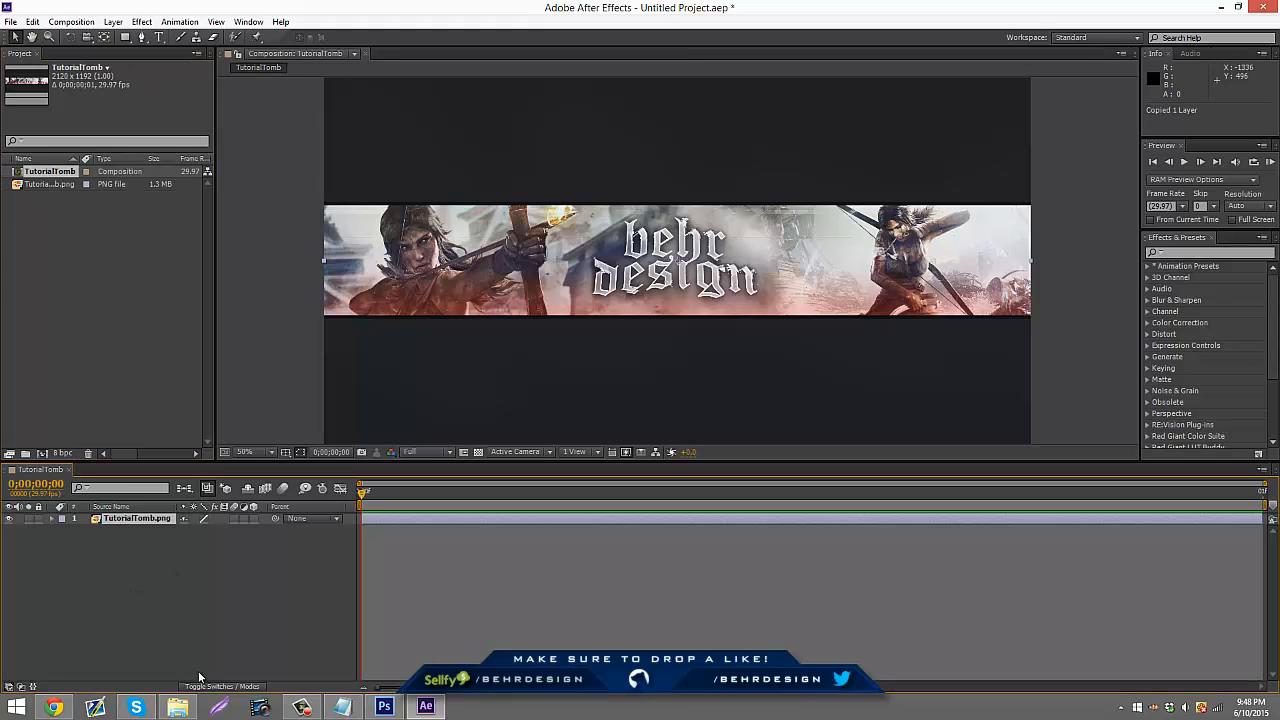
click(141, 21)
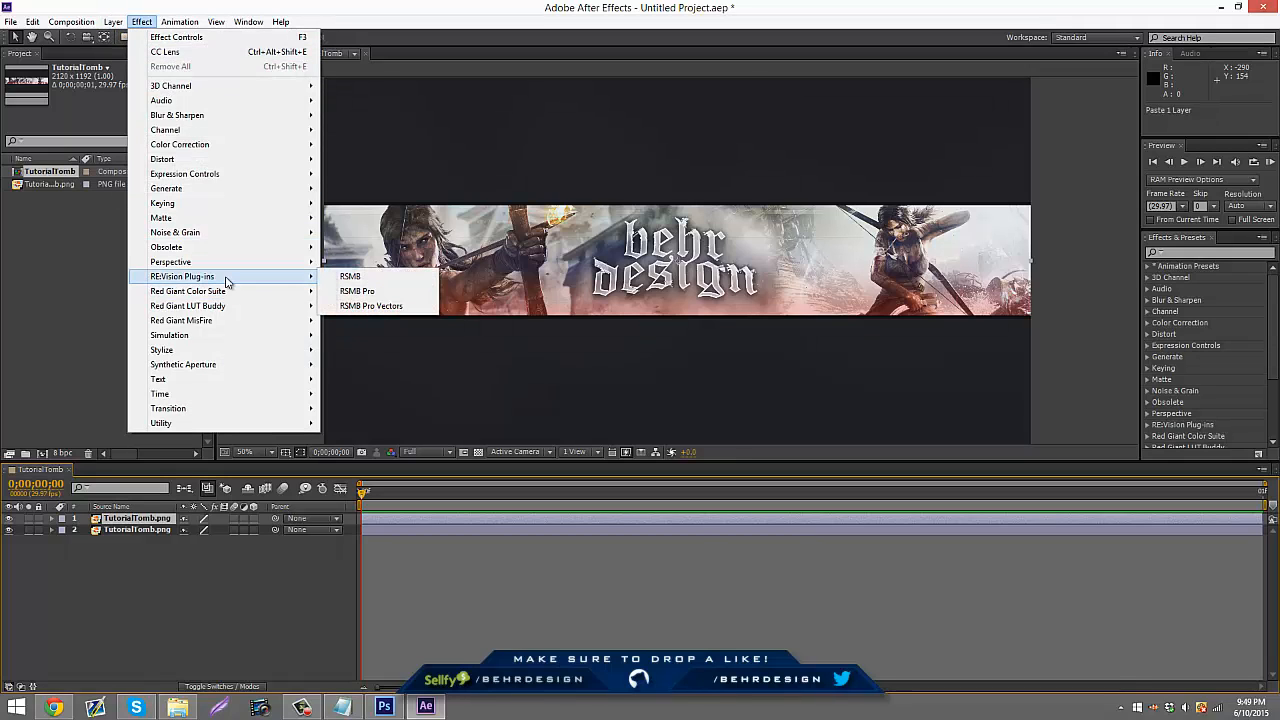
mouse_move(312, 295)
click(360, 292)
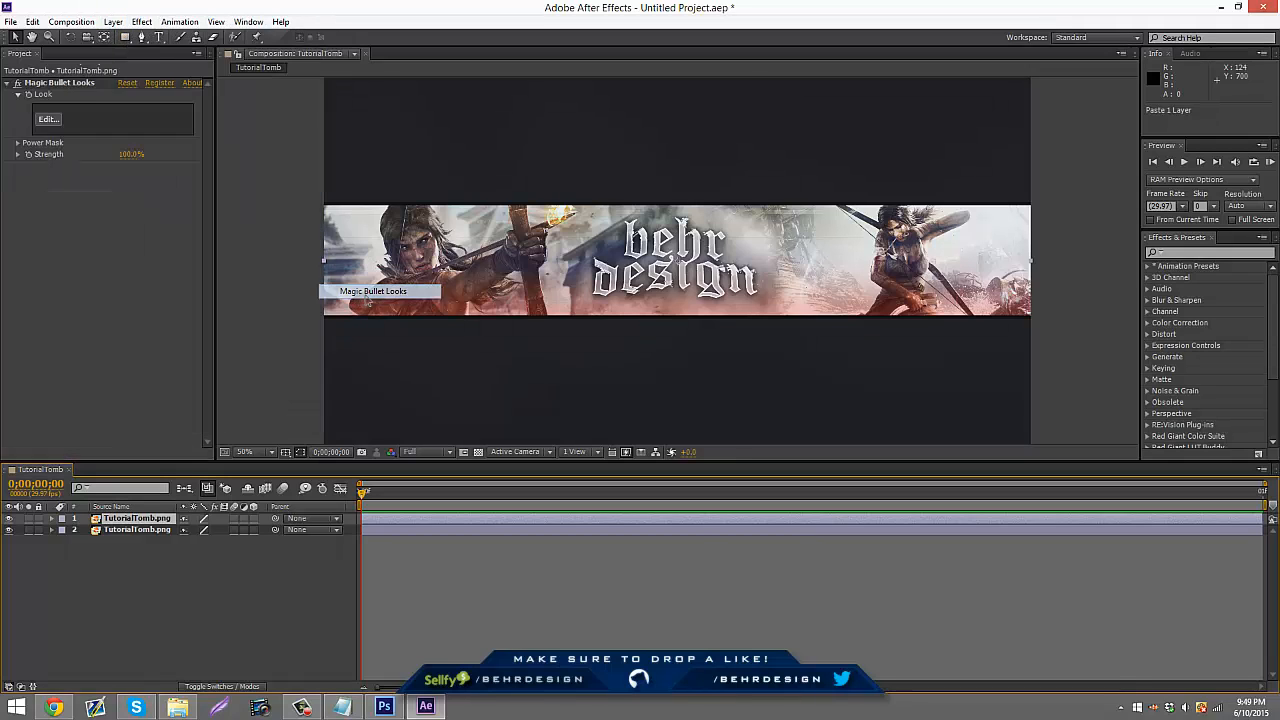
- Open the Looks editor, add a Curves tool at the Post stage, and bend its curve in the highlights and shadows
click(45, 120)
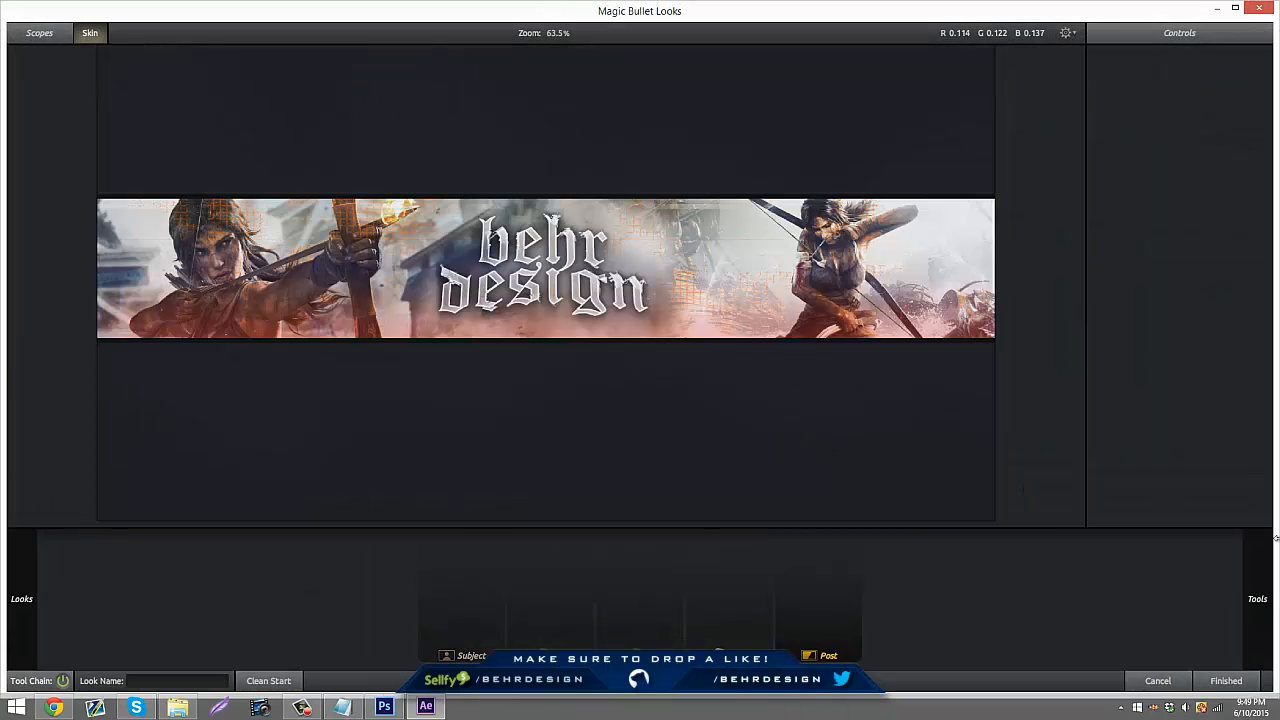
mouse_move(1275, 538)
drag(1256, 503, 770, 305)
mouse_move(1219, 108)
mouse_down()
mouse_move(1210, 92)
mouse_move(1200, 120)
mouse_up()
drag(1156, 166, 1141, 184)
- Add a Vignette at the Lens stage and enlarge its radius to about 1.83
mouse_move(1275, 507)
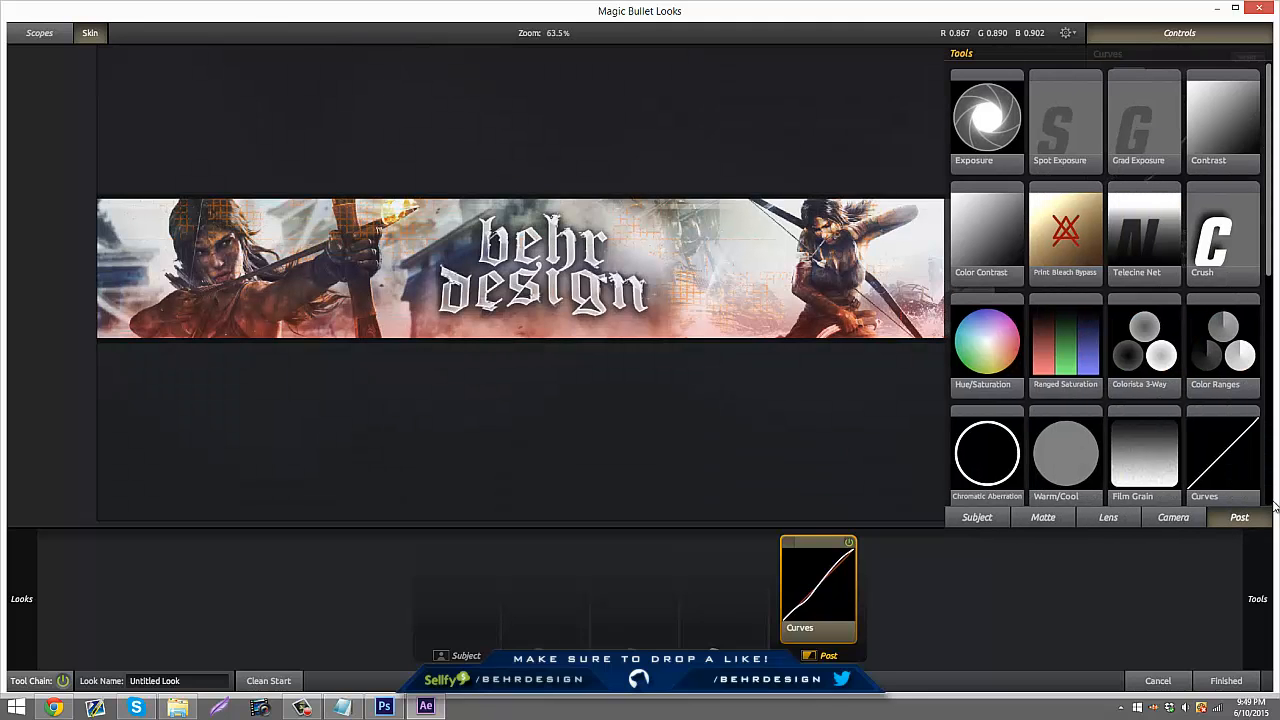
click(1108, 517)
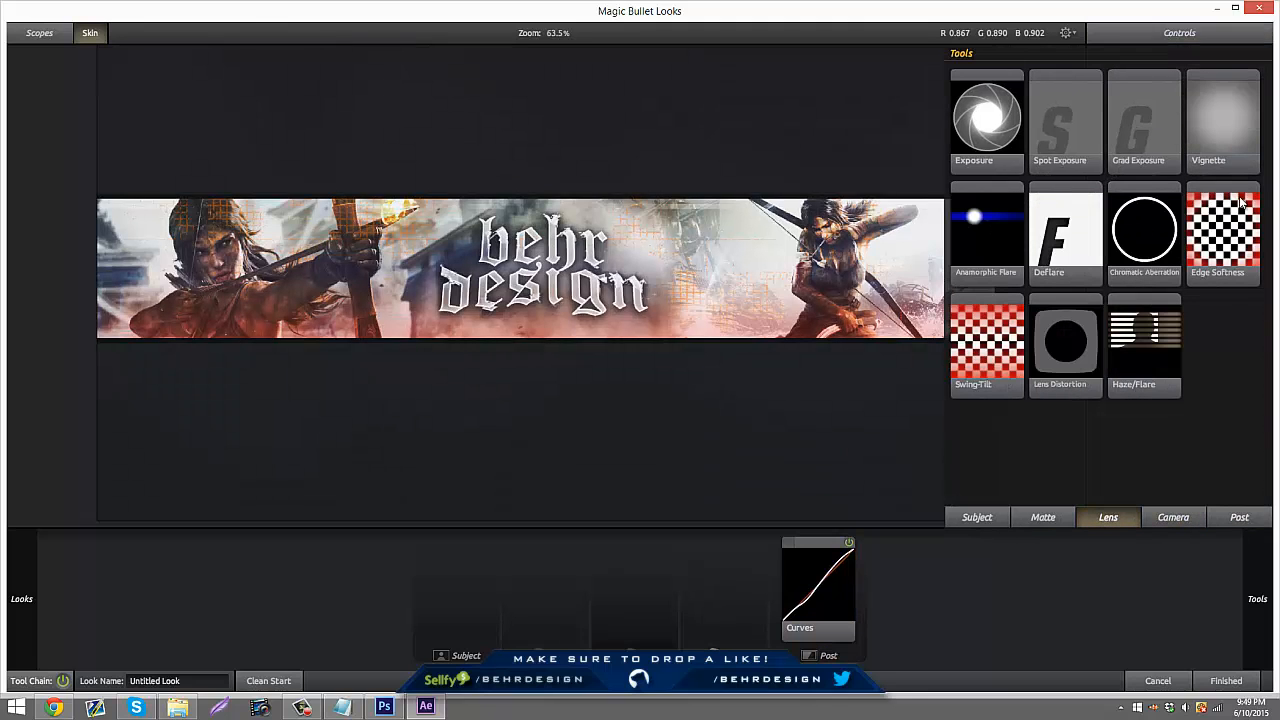
drag(1239, 156, 897, 280)
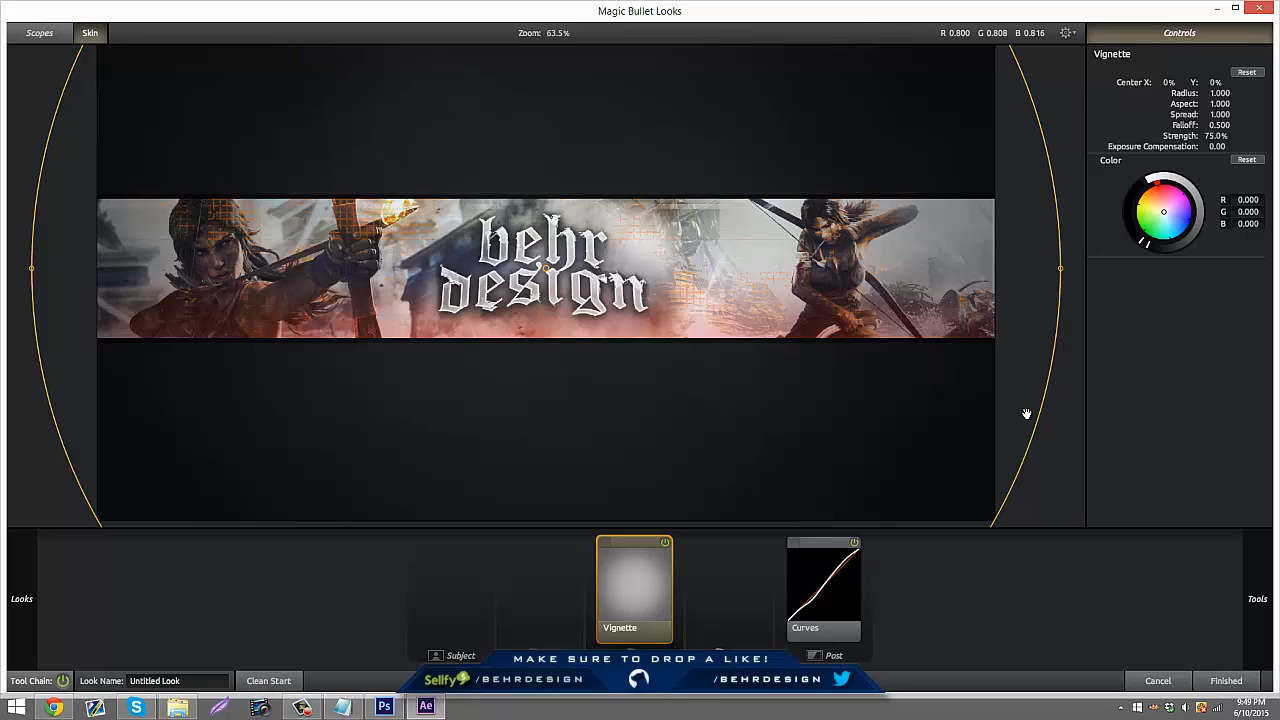
drag(1036, 407, 1245, 495)
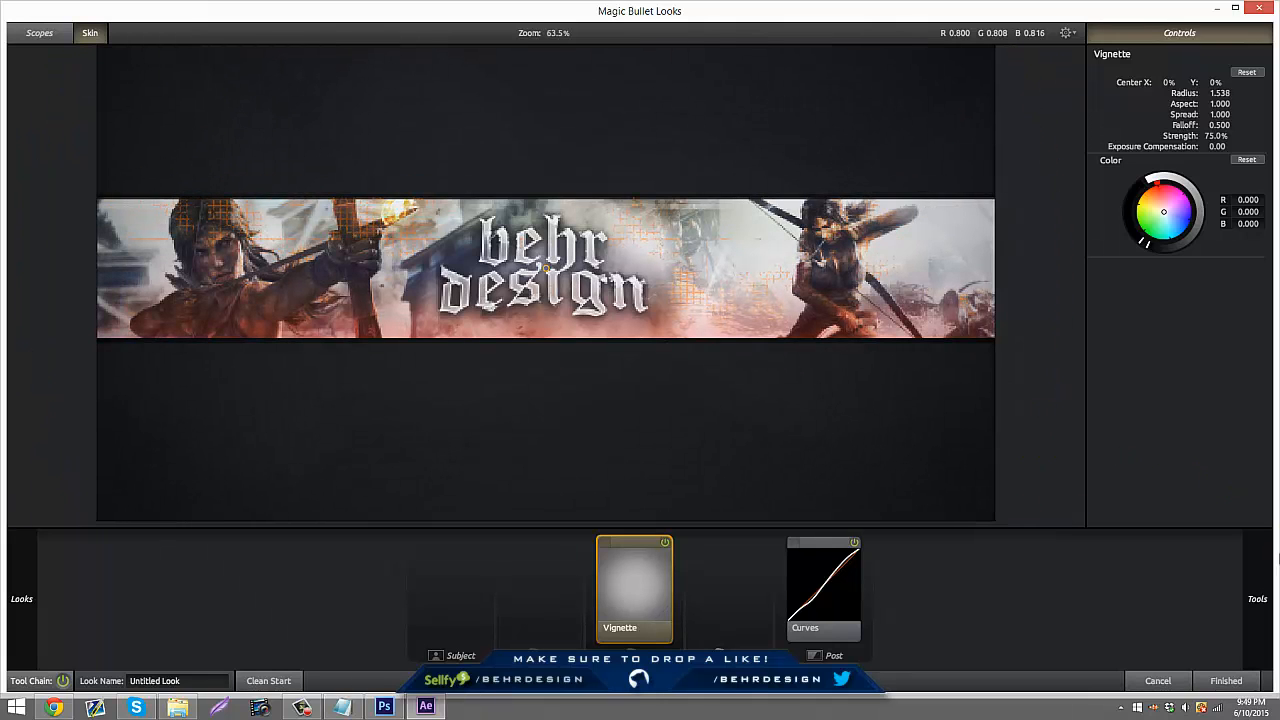
drag(1213, 93, 1255, 97)
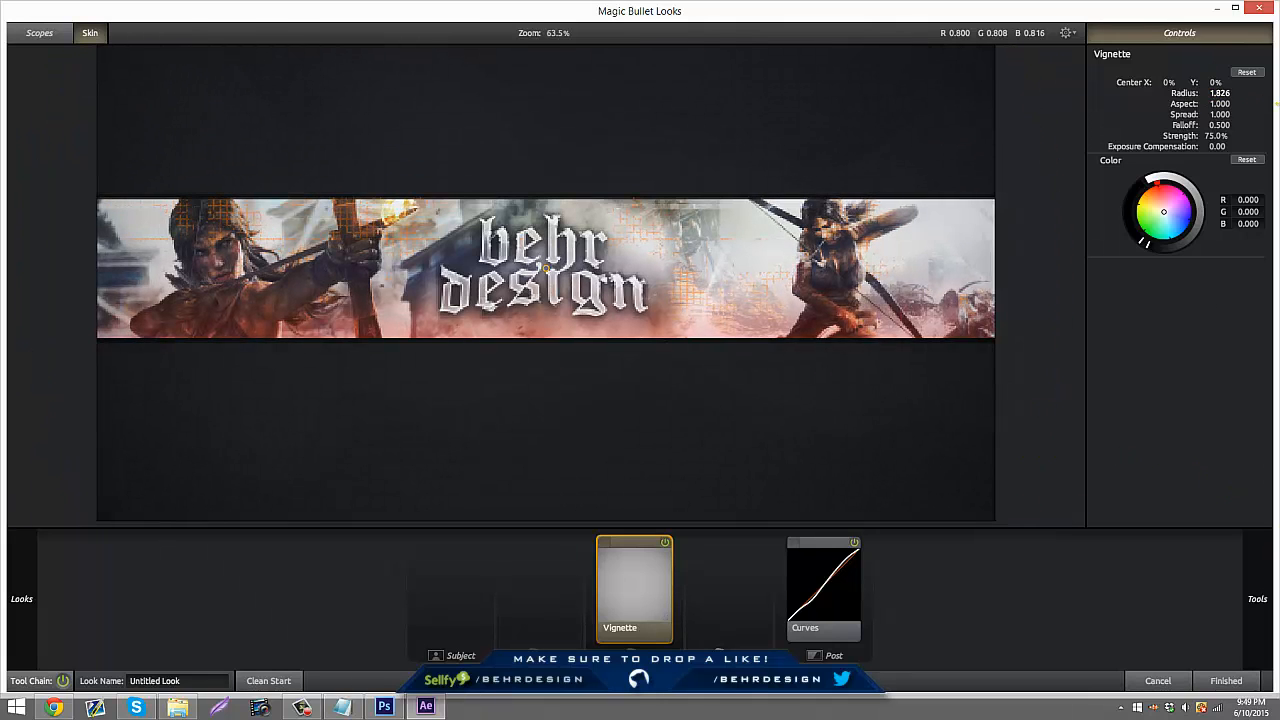
- Add an Anamorphic Flare at the Lens stage and change its colour to red
mouse_move(1275, 451)
drag(993, 215, 592, 222)
drag(1119, 75, 1106, 4)
- Add a Chromatic Aberration tool at the Lens stage and increase its colour fringing
mouse_move(1276, 488)
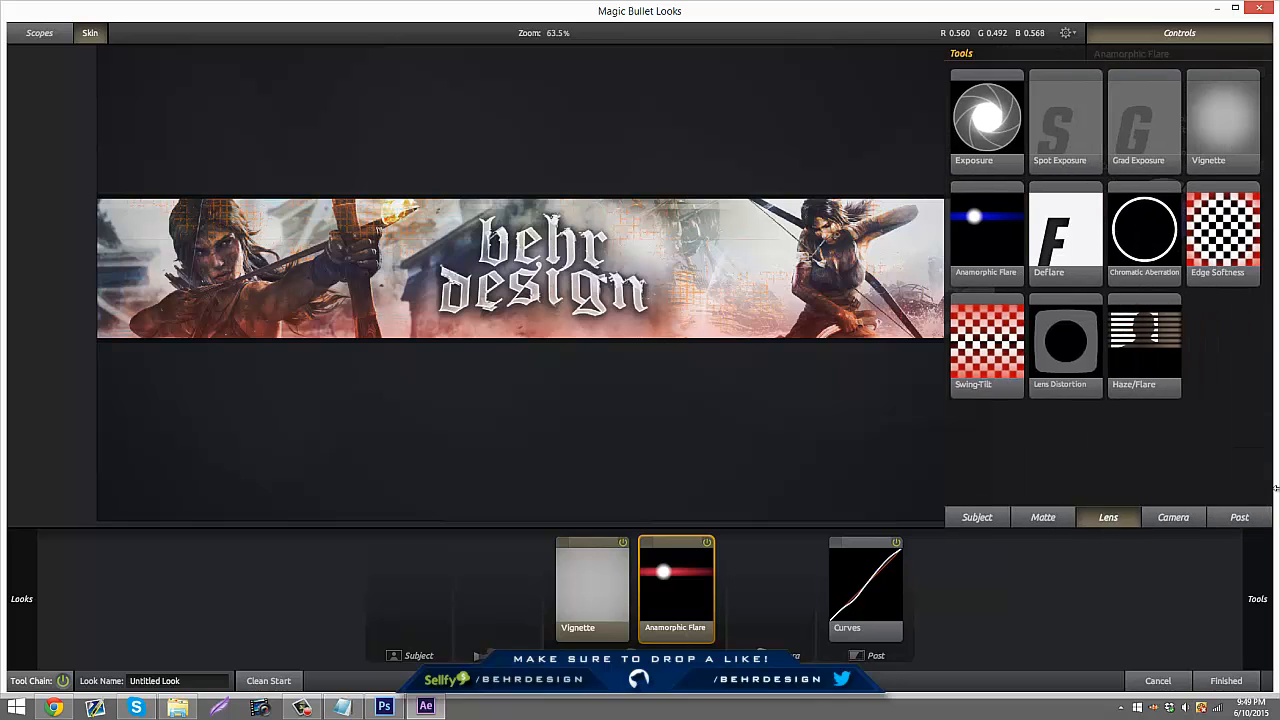
drag(1160, 252, 677, 283)
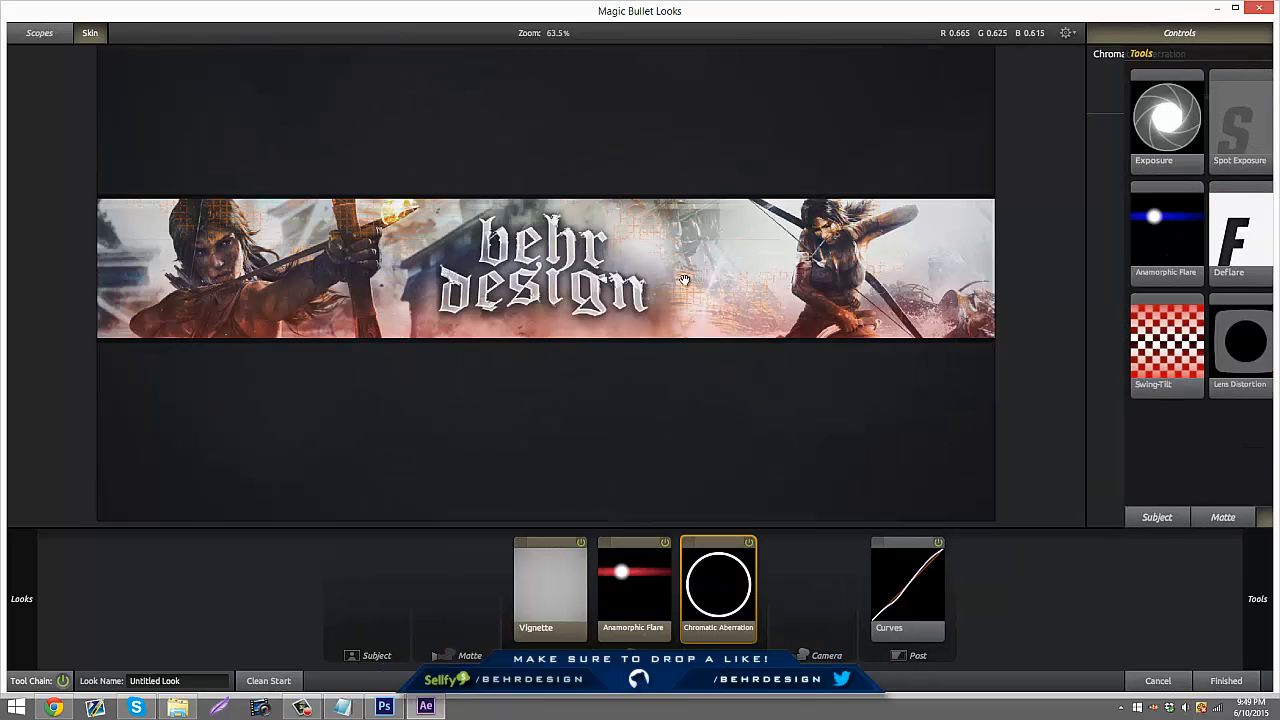
drag(1229, 84, 1270, 95)
- Add a Pop tool at the Post stage, set Pop to +31%, and apply the finished look to the layer
mouse_move(1257, 536)
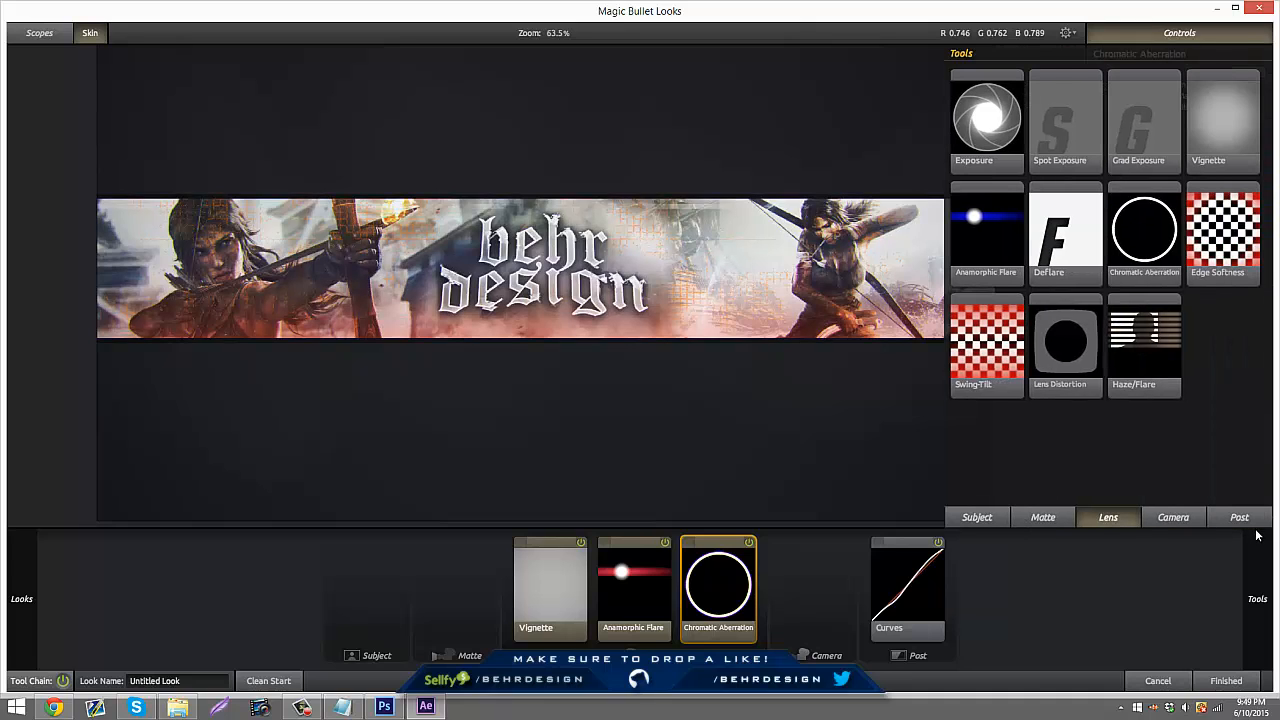
click(1000, 518)
drag(1223, 455, 798, 342)
mouse_move(1218, 84)
mouse_down()
mouse_move(1247, 84)
mouse_move(1226, 84)
mouse_up()
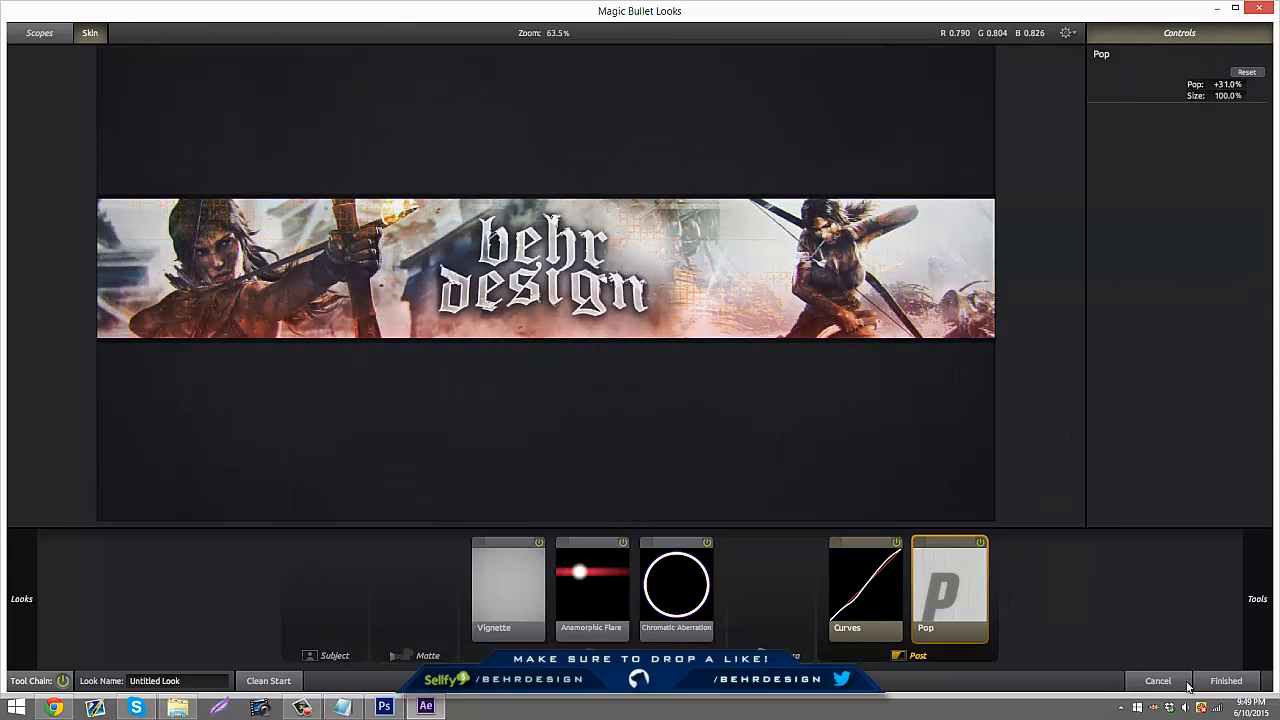
click(1226, 681)
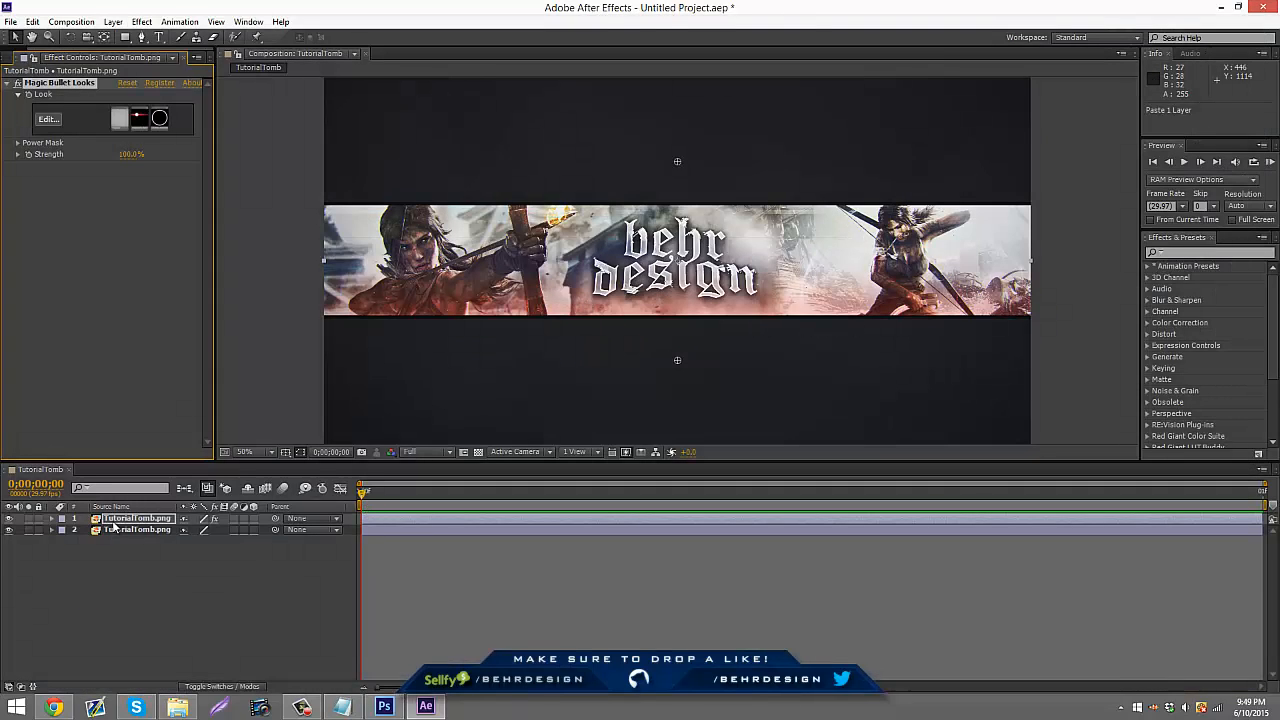
- Toggle the graded layer's visibility to compare the banner with and without the Magic Bullet look
click(9, 519)
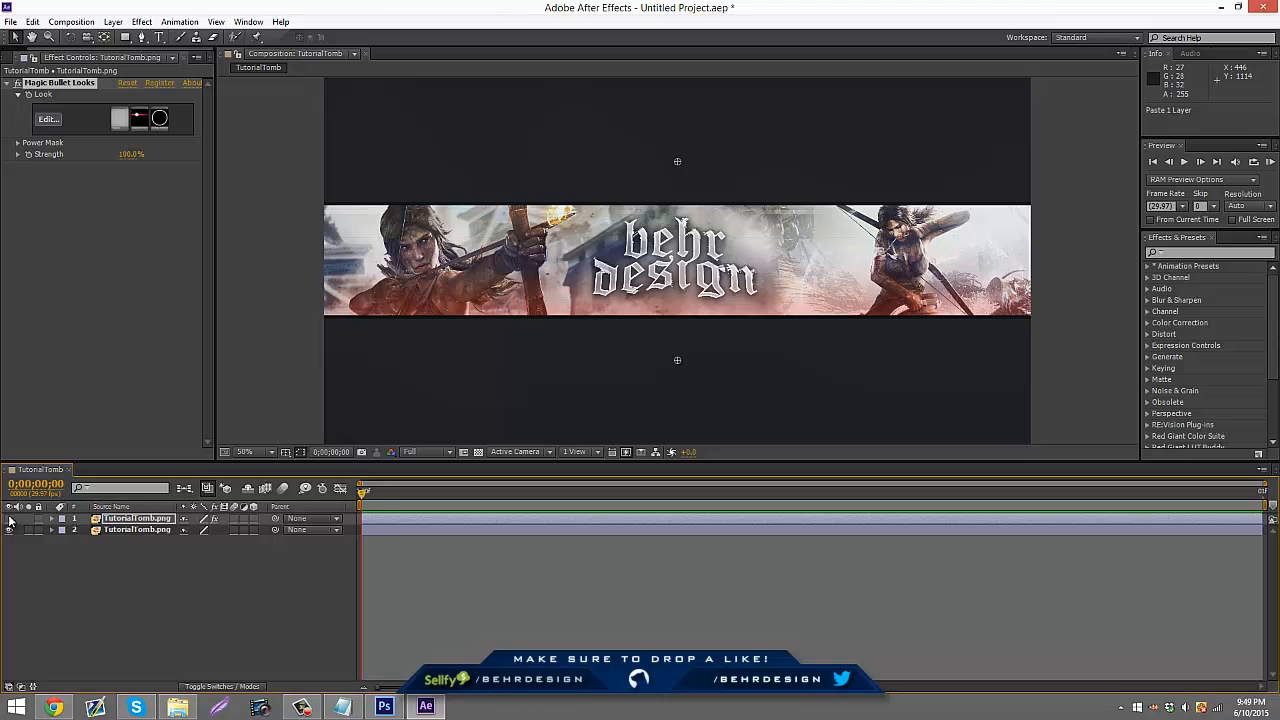
click(9, 519)
click(9, 519)
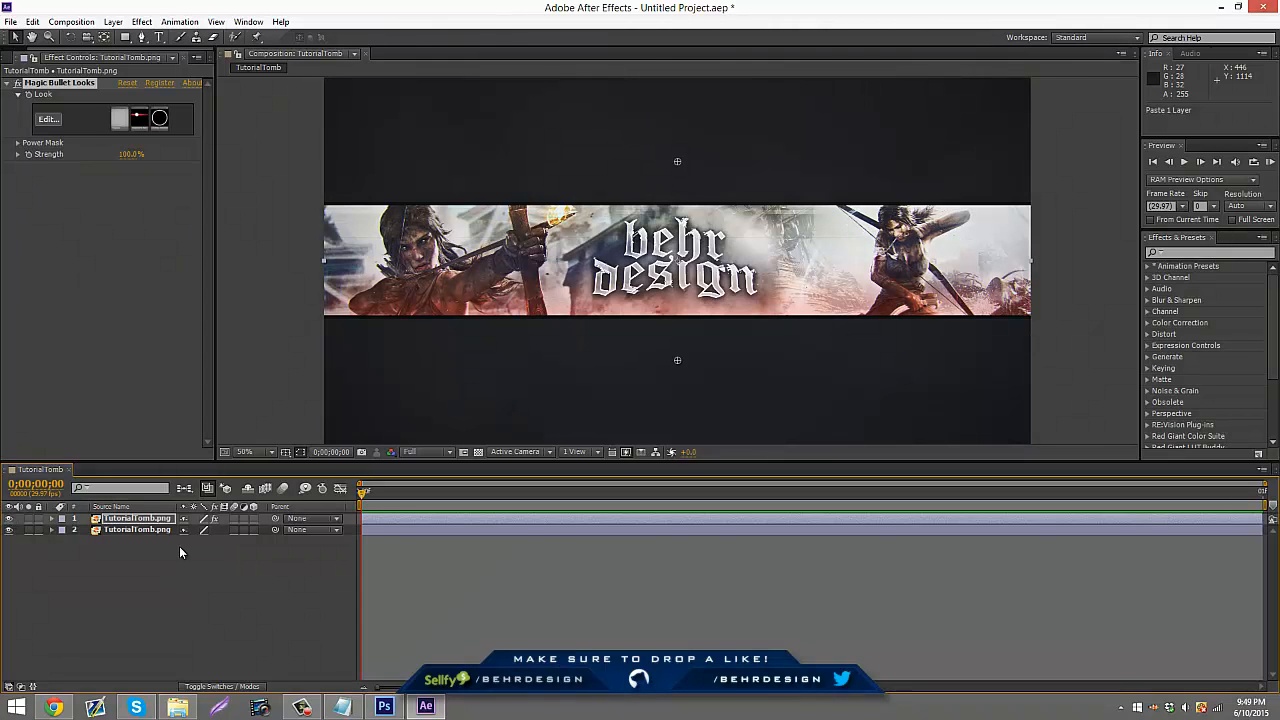
- Lower the opacity of the graded layer to 69%
click(148, 519)
key(t)
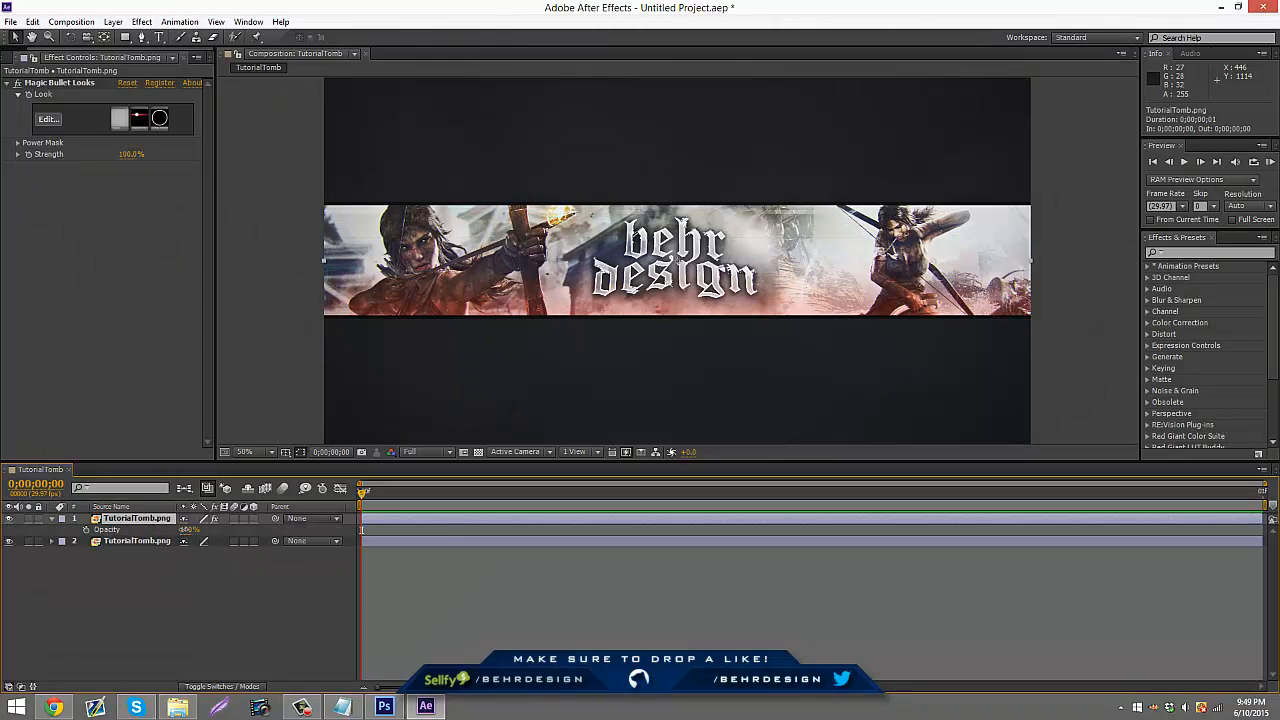
drag(184, 529, 172, 530)
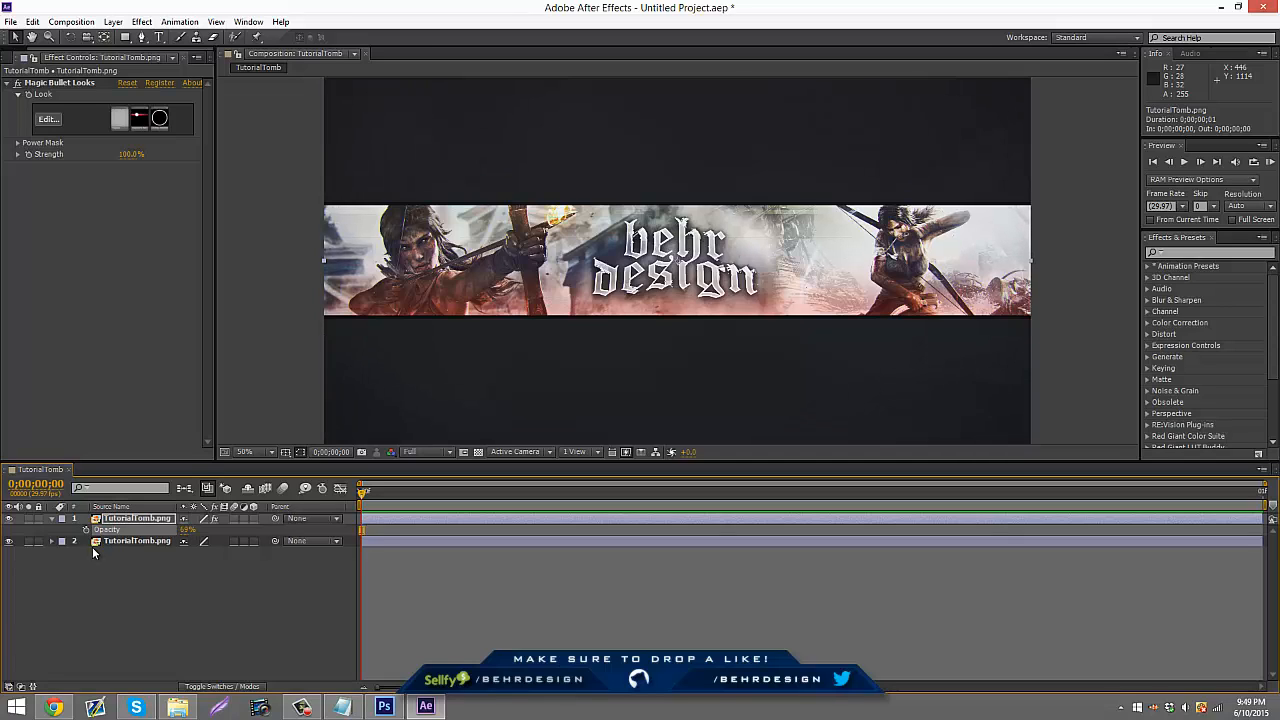
shift+click(116, 539)
click(133, 531)
click(136, 520)
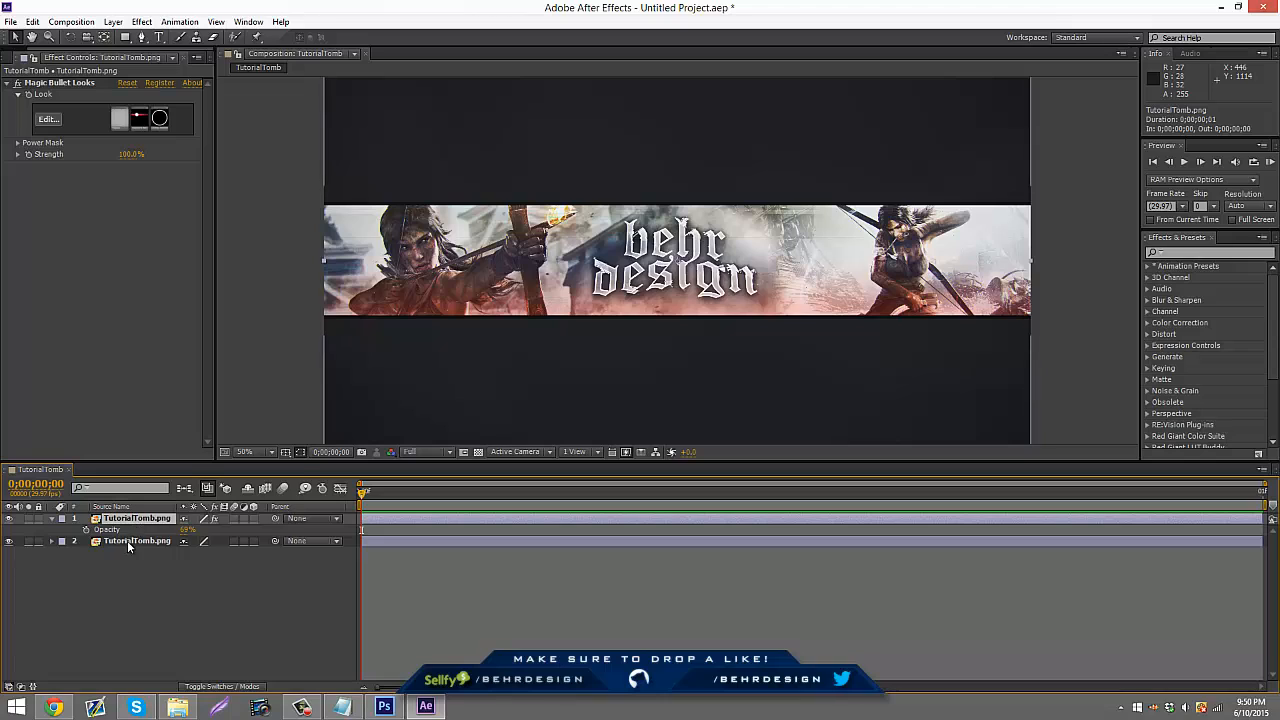
shift+click(128, 541)
right_click(128, 543)
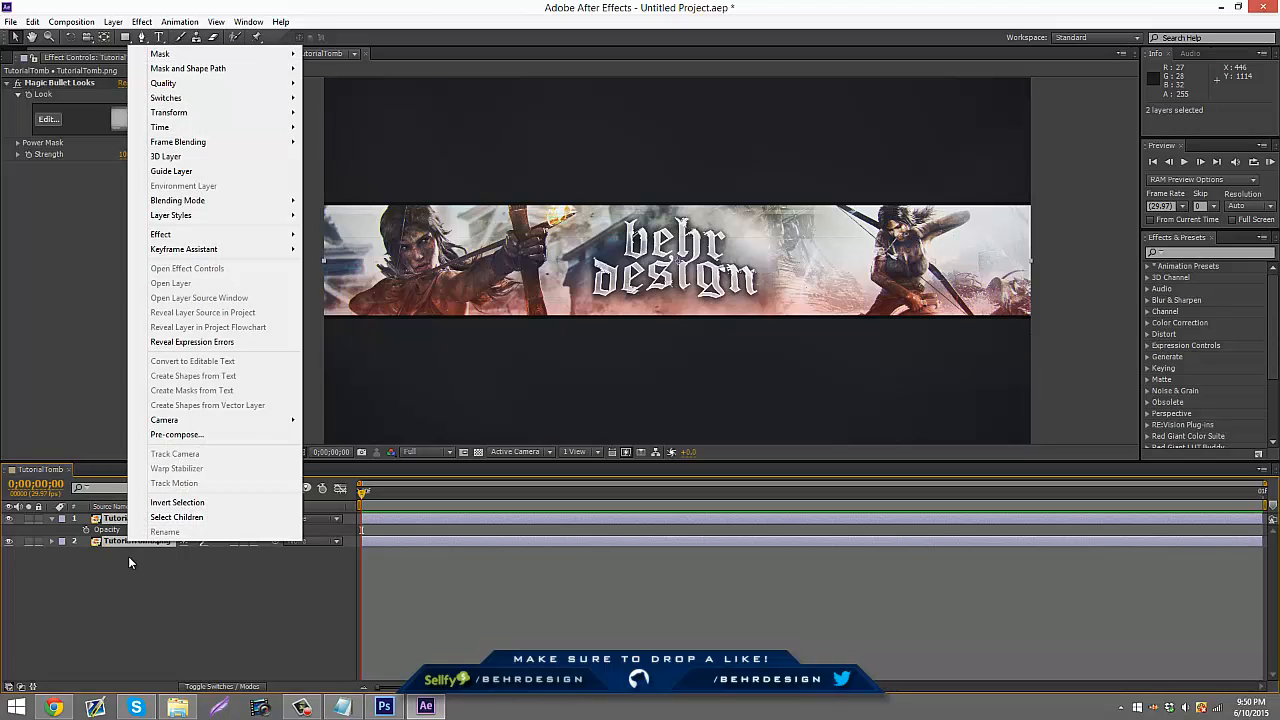
click(174, 637)
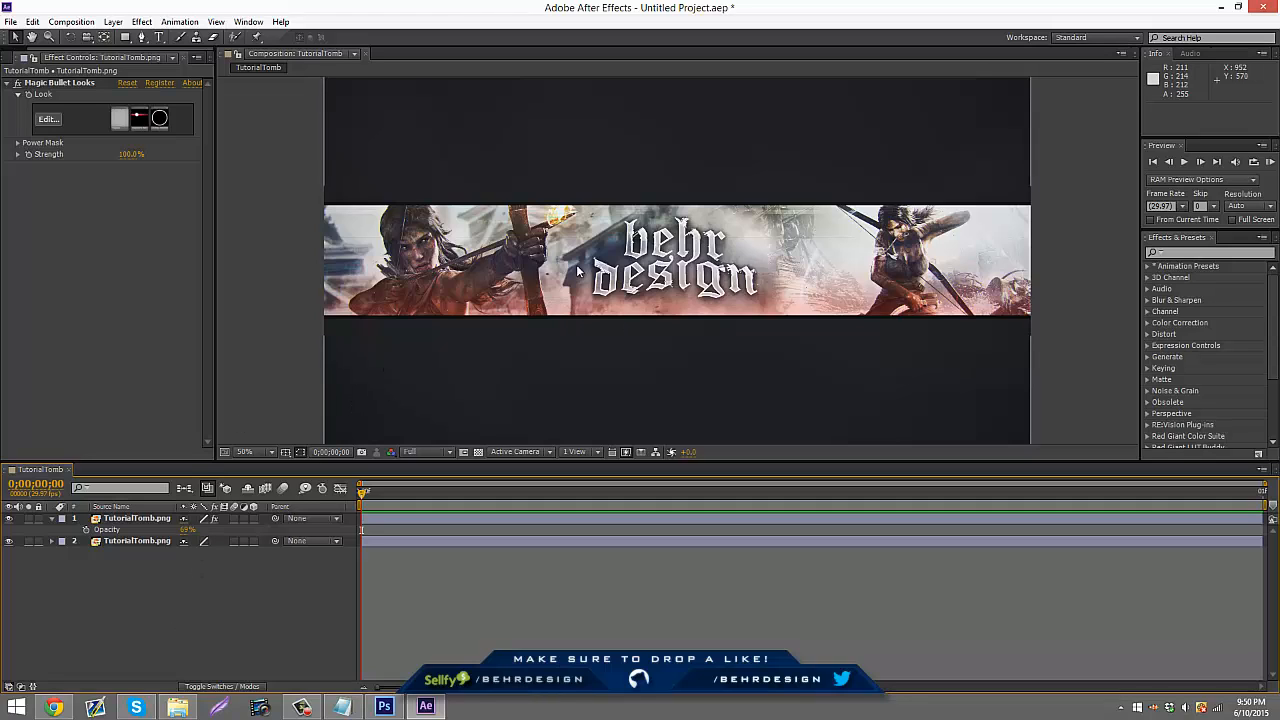
- Duplicate the graded layer and lower the opacity of the underlying graded copy to about 65%
click(132, 519)
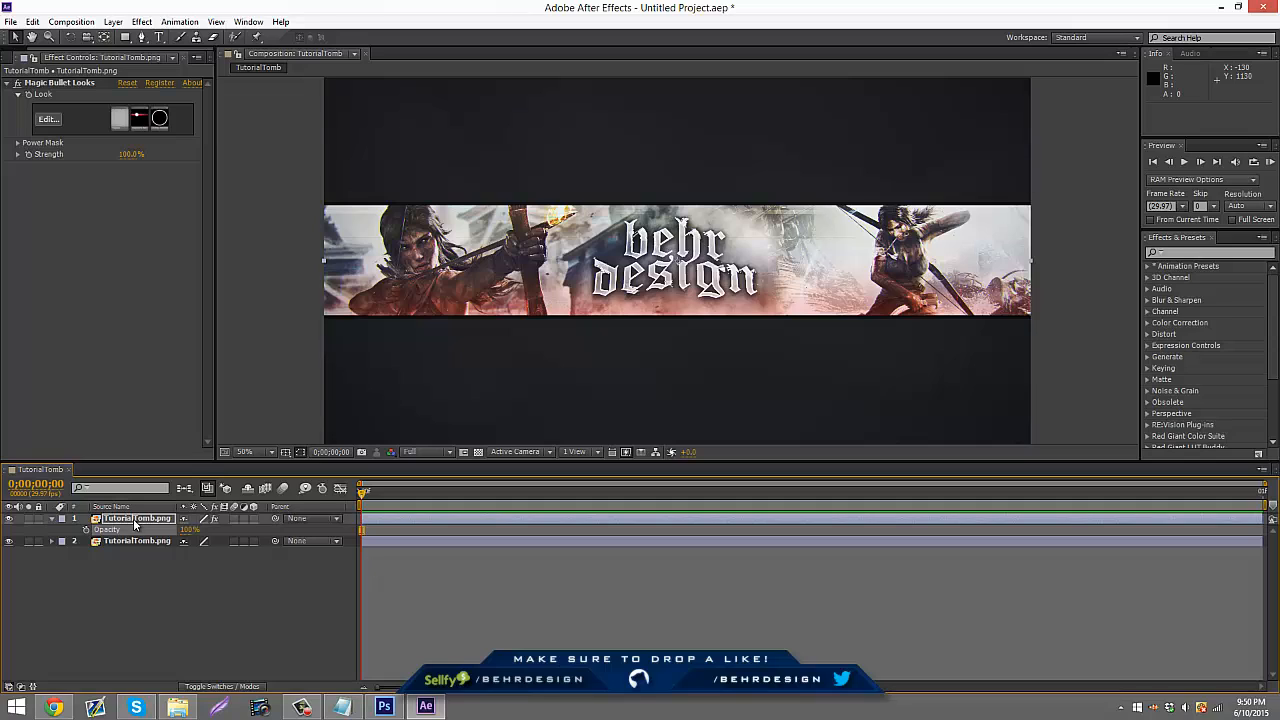
key(ctrl+c)
key(ctrl+v)
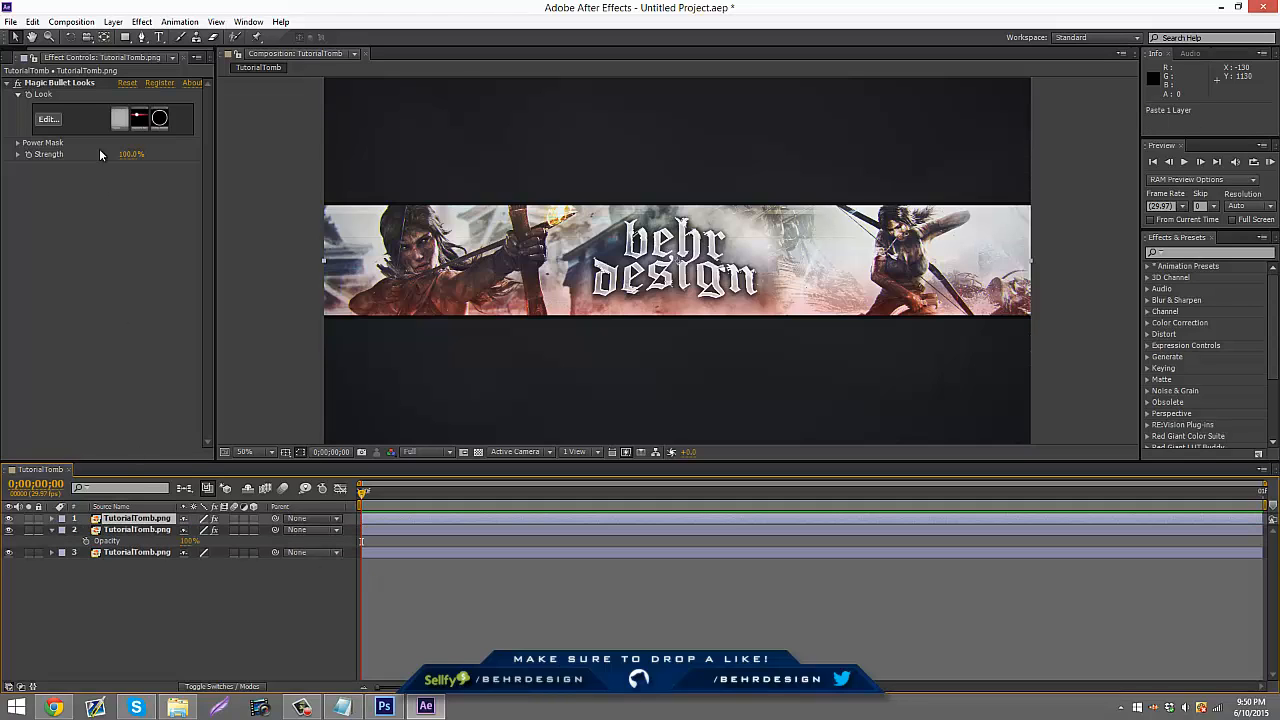
click(187, 542)
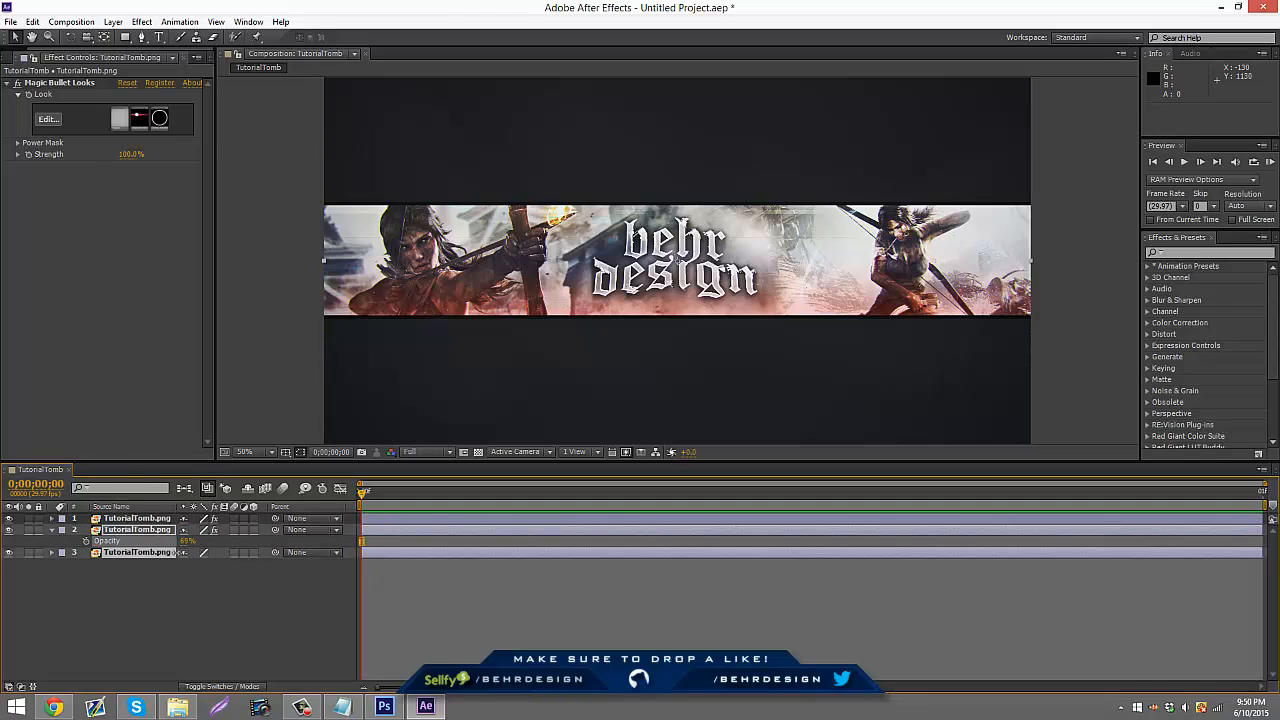
- Apply CC Lens with Size 448 to the topmost graded copy, and hide that layer
click(137, 519)
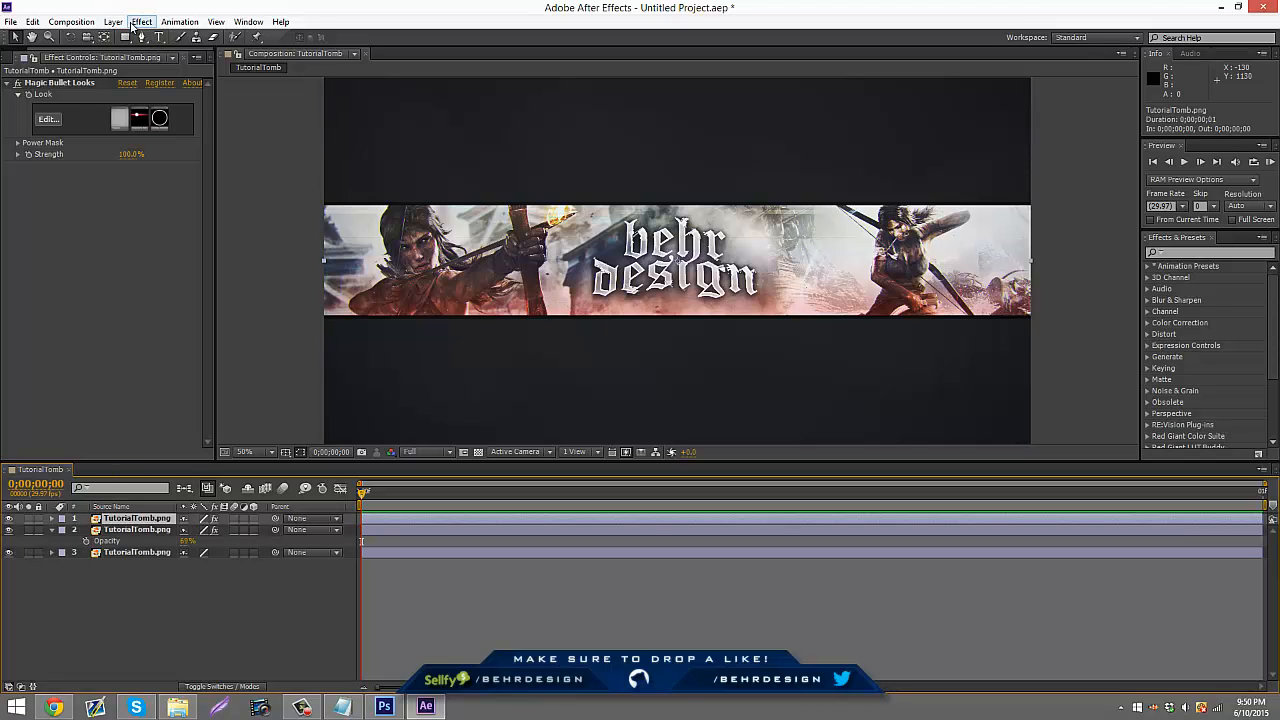
click(133, 24)
mouse_move(185, 152)
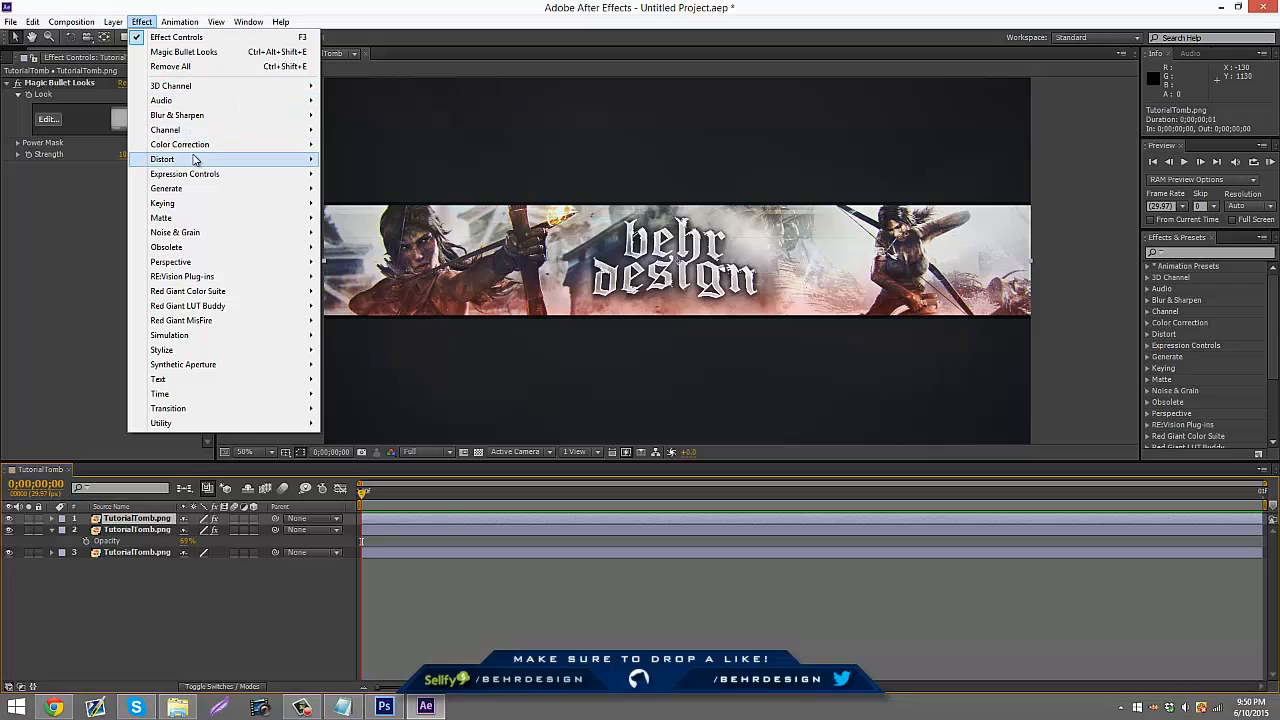
click(372, 262)
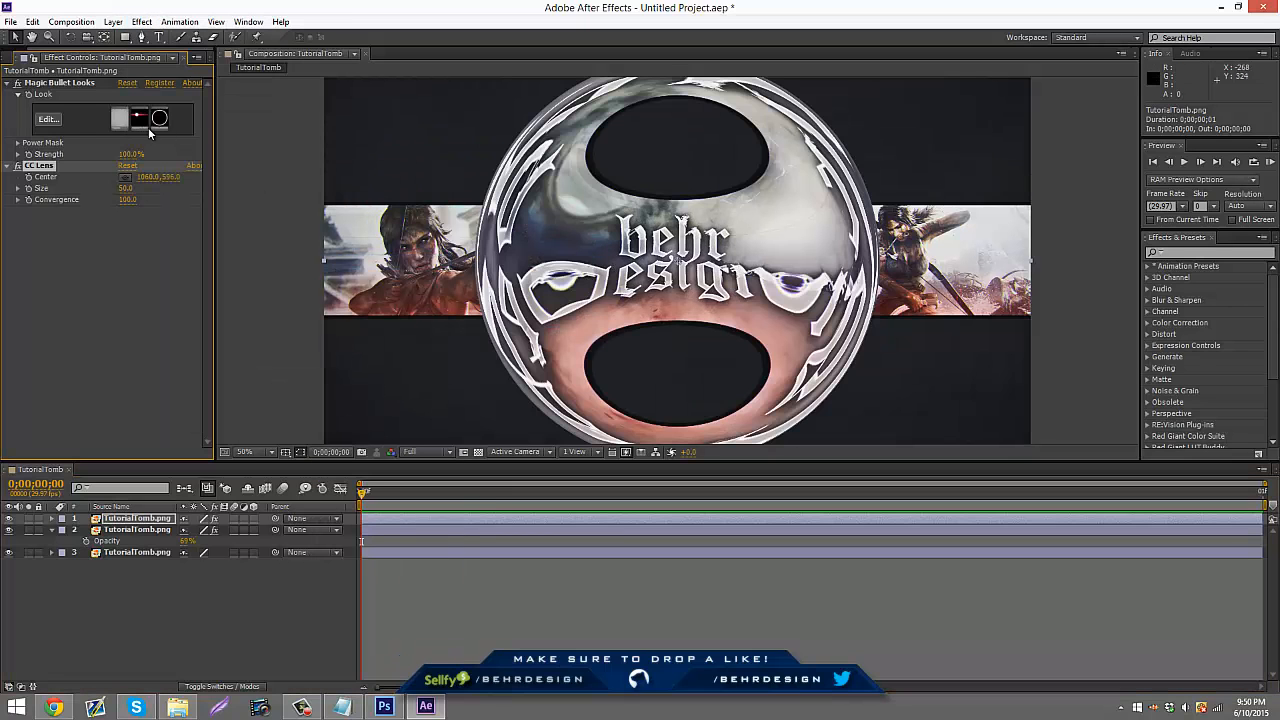
drag(122, 188, 583, 232)
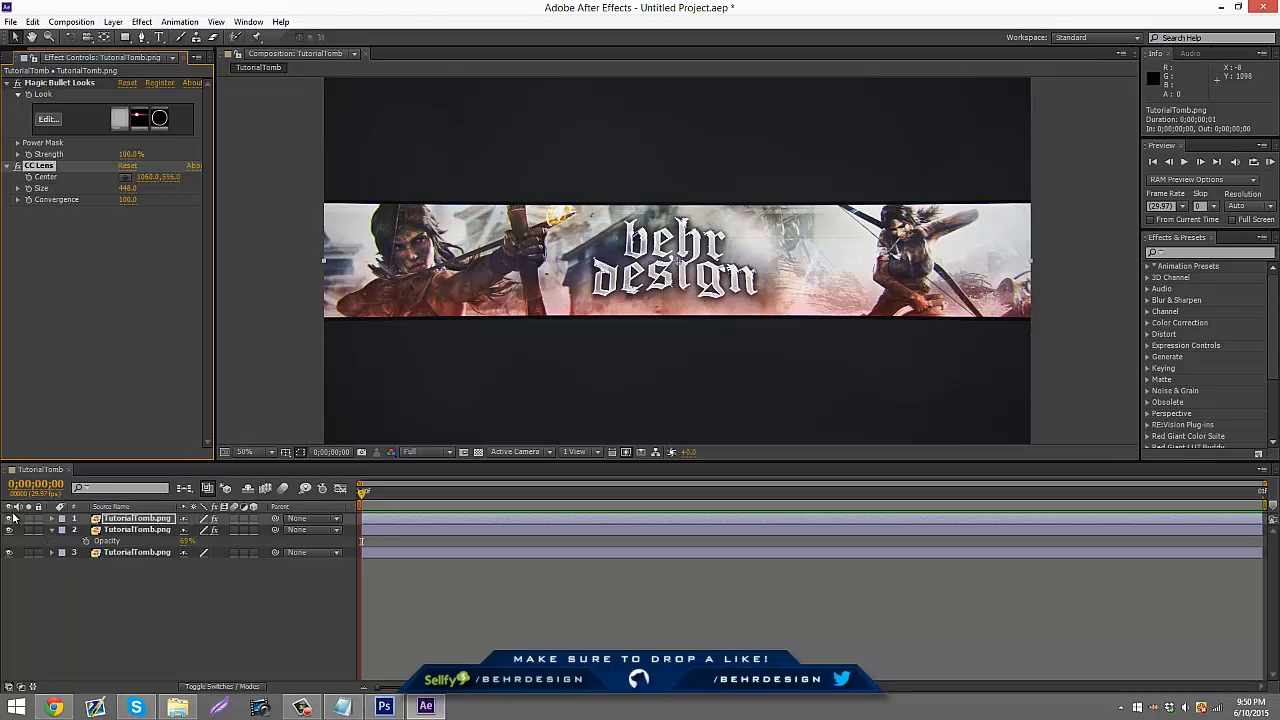
click(12, 518)
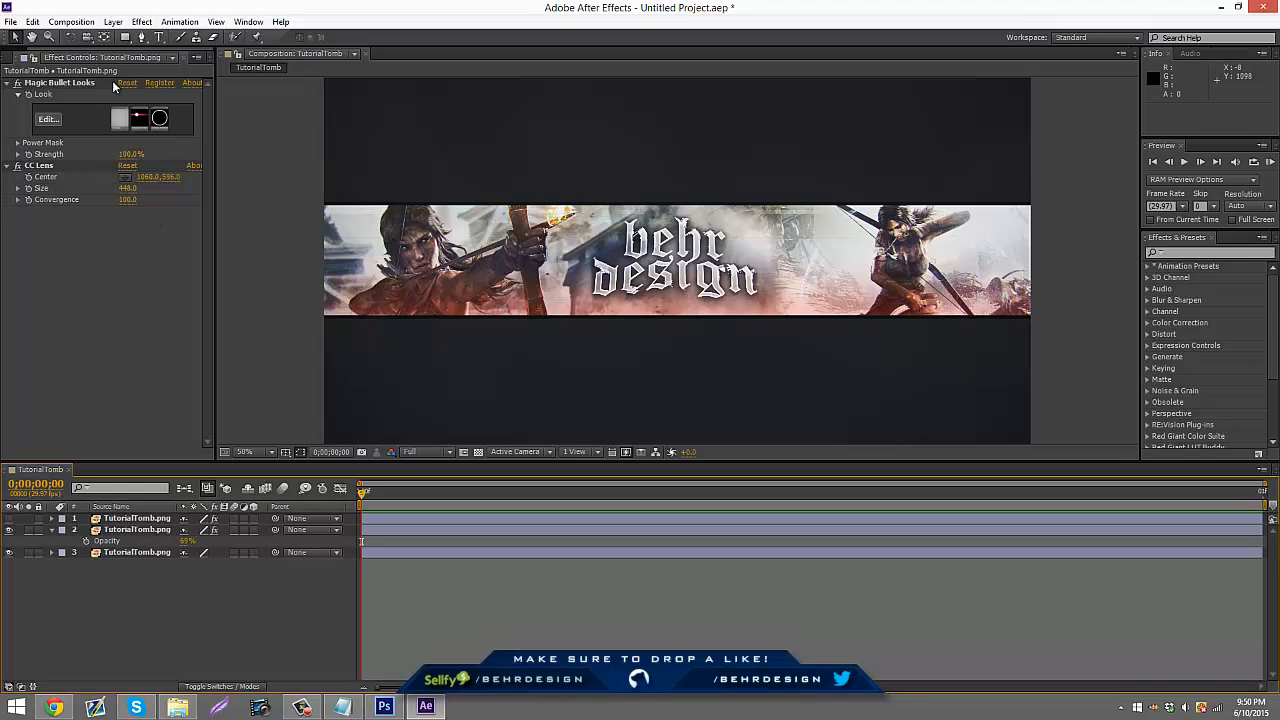
- Check the composition's size, frame rate and duration settings and accept them as they are
click(72, 21)
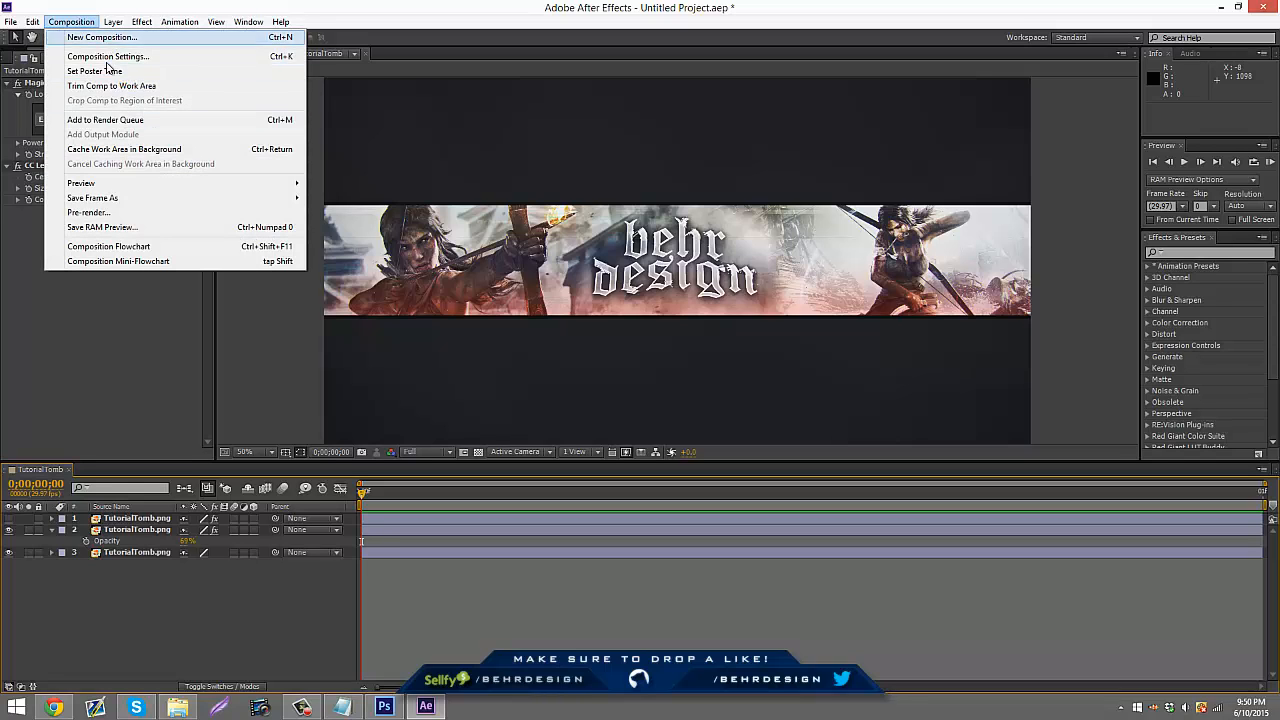
click(107, 56)
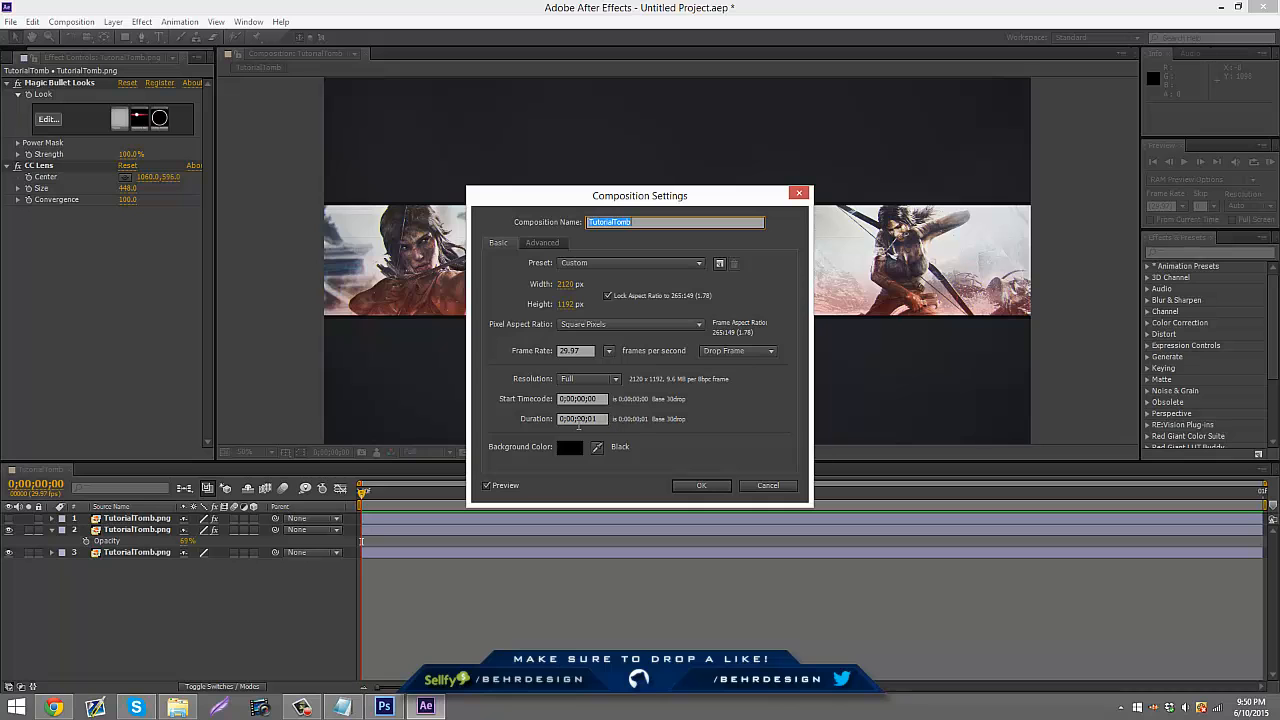
click(701, 485)
- Add the composition to the render queue with Best quality settings and set its output format to PNG Sequence
click(72, 21)
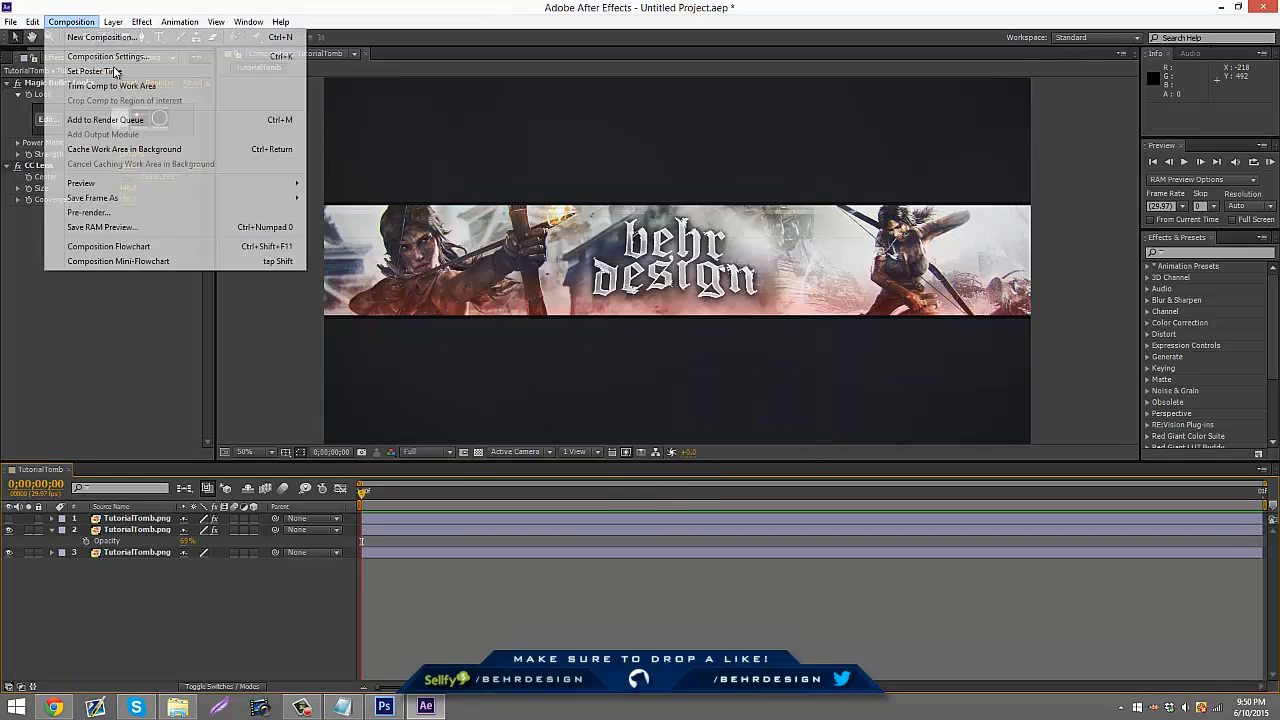
click(105, 120)
click(125, 546)
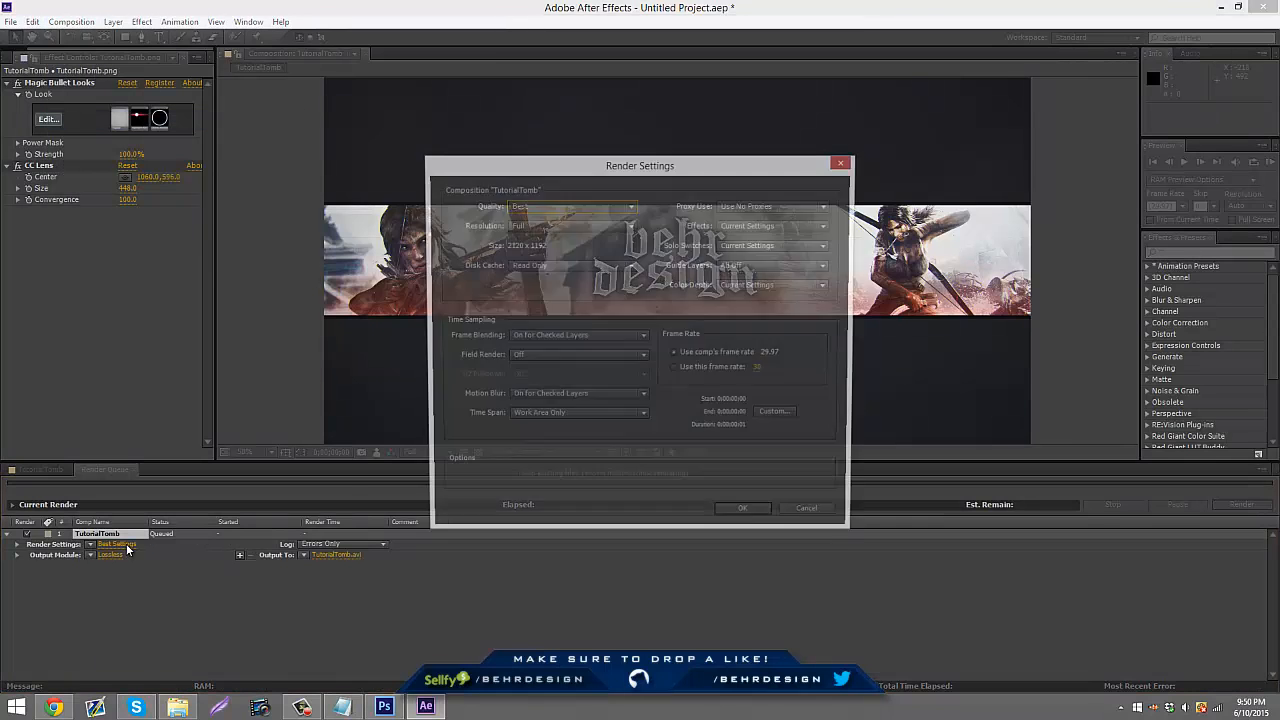
click(772, 518)
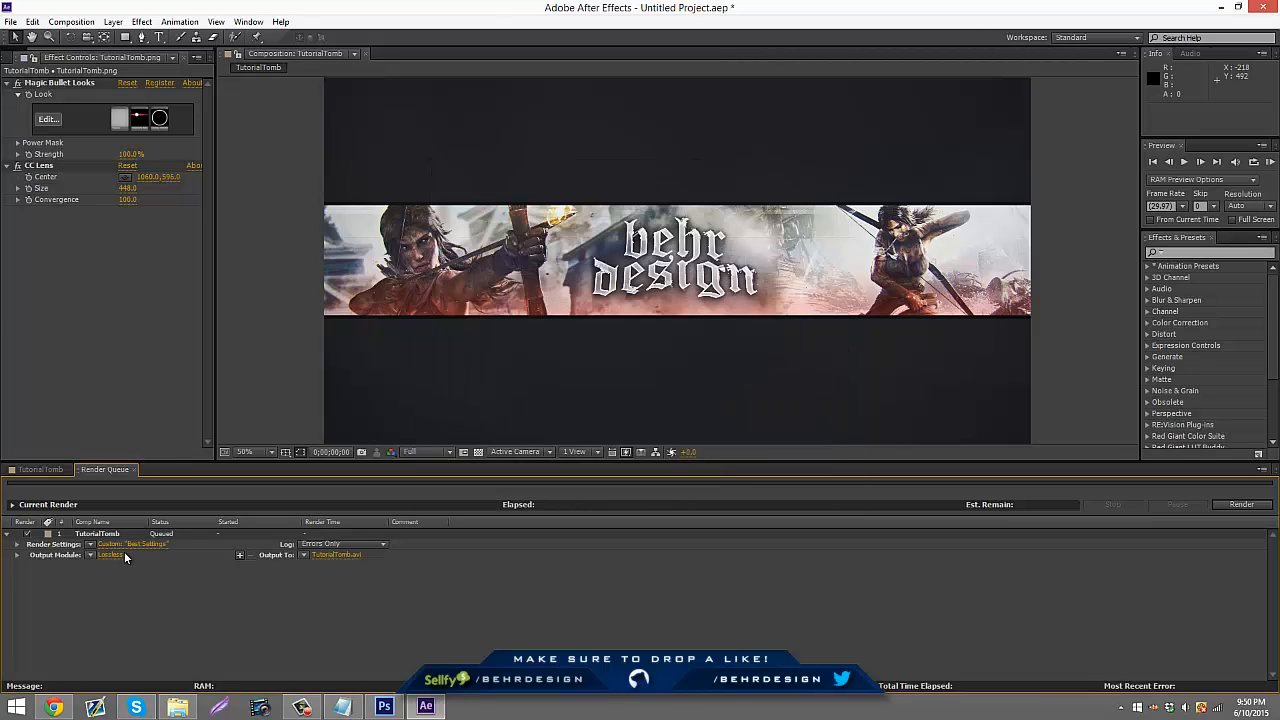
click(122, 555)
click(580, 188)
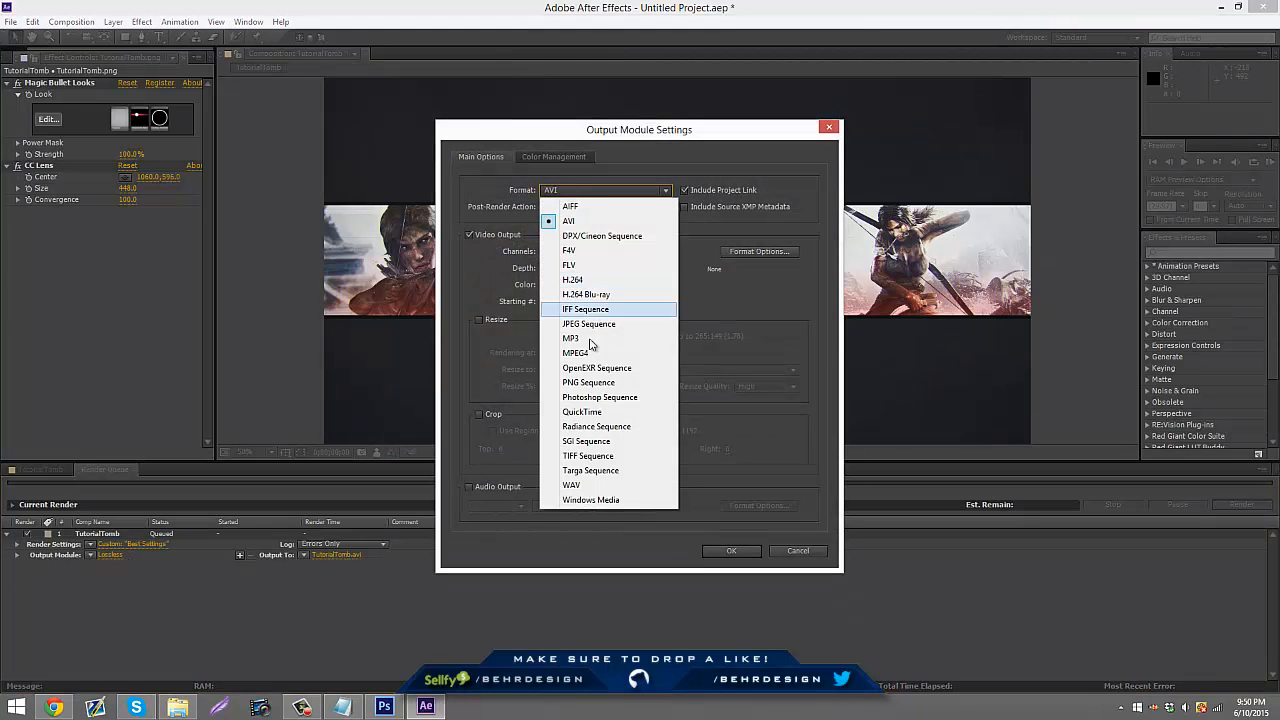
click(590, 382)
click(742, 551)
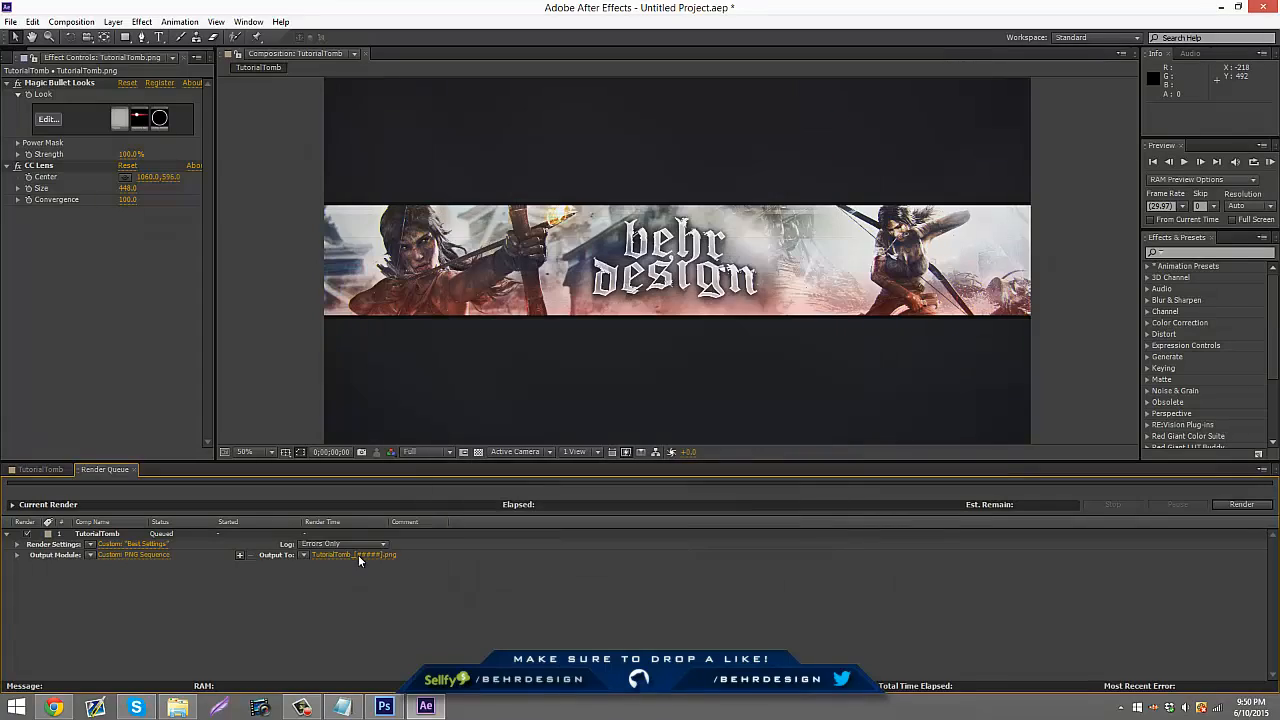
- Set the output file to TutorialTombAE on the Desktop and render the queued composition
click(358, 555)
click(54, 93)
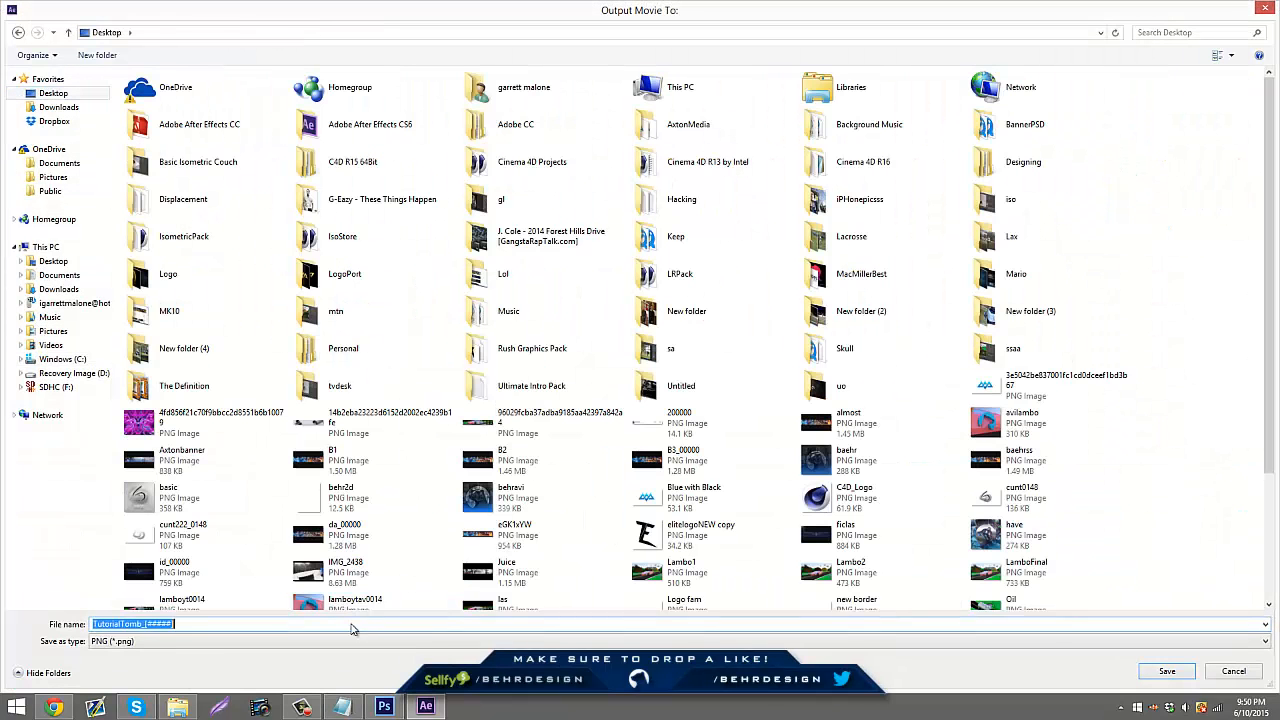
text(u)
key(BackSpace)
text(Tutori)
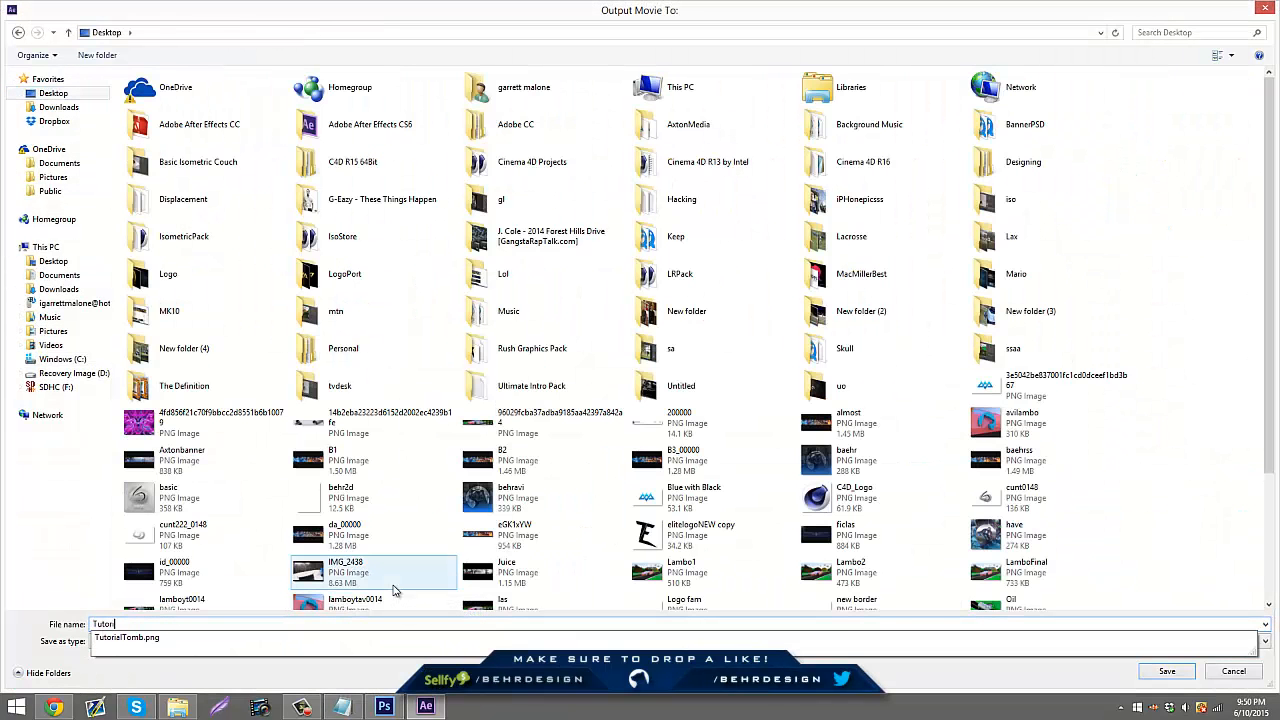
text(alTombAE)
key(Return)
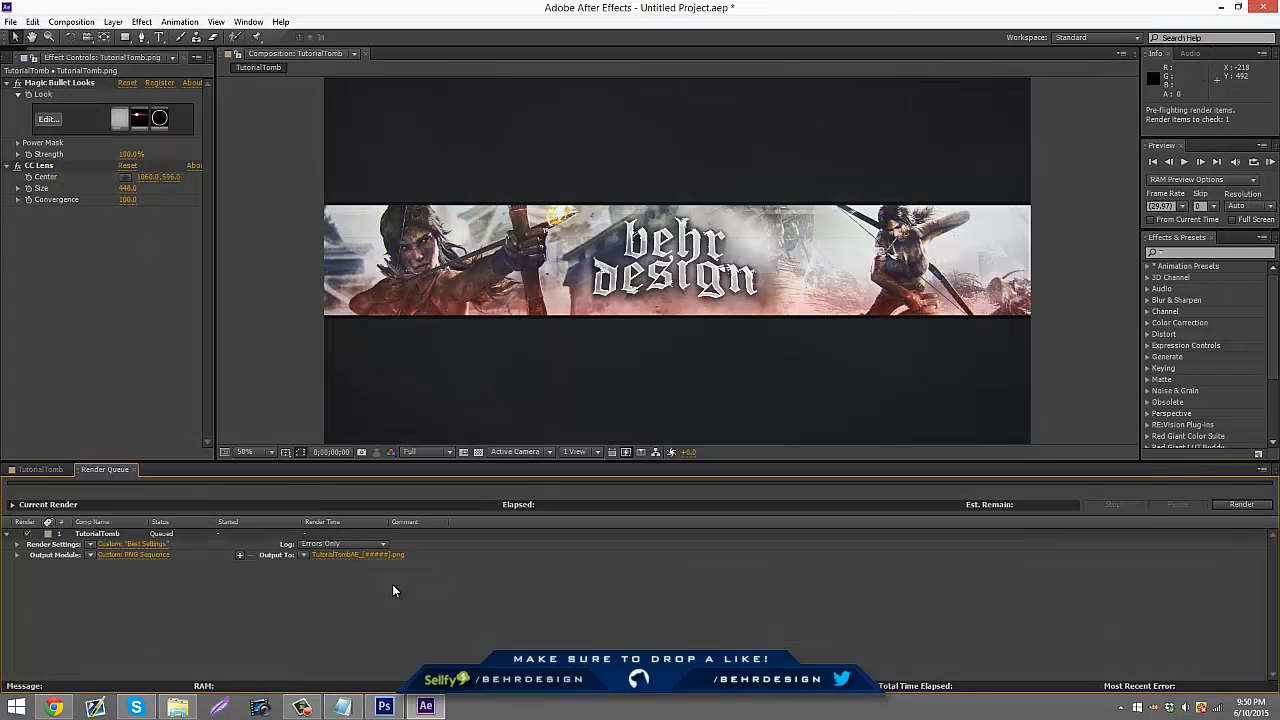
key(Return)
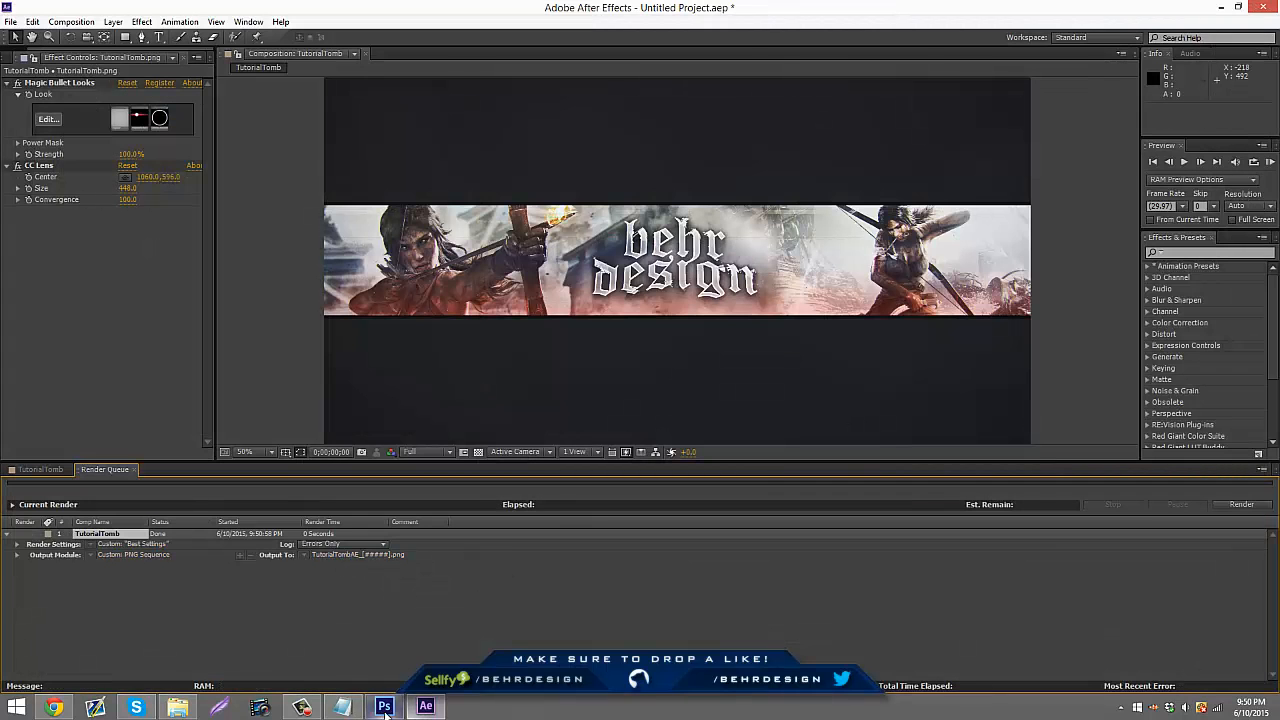
- Switch to Photoshop and open TutorialTomb.png from the Desktop
click(384, 707)
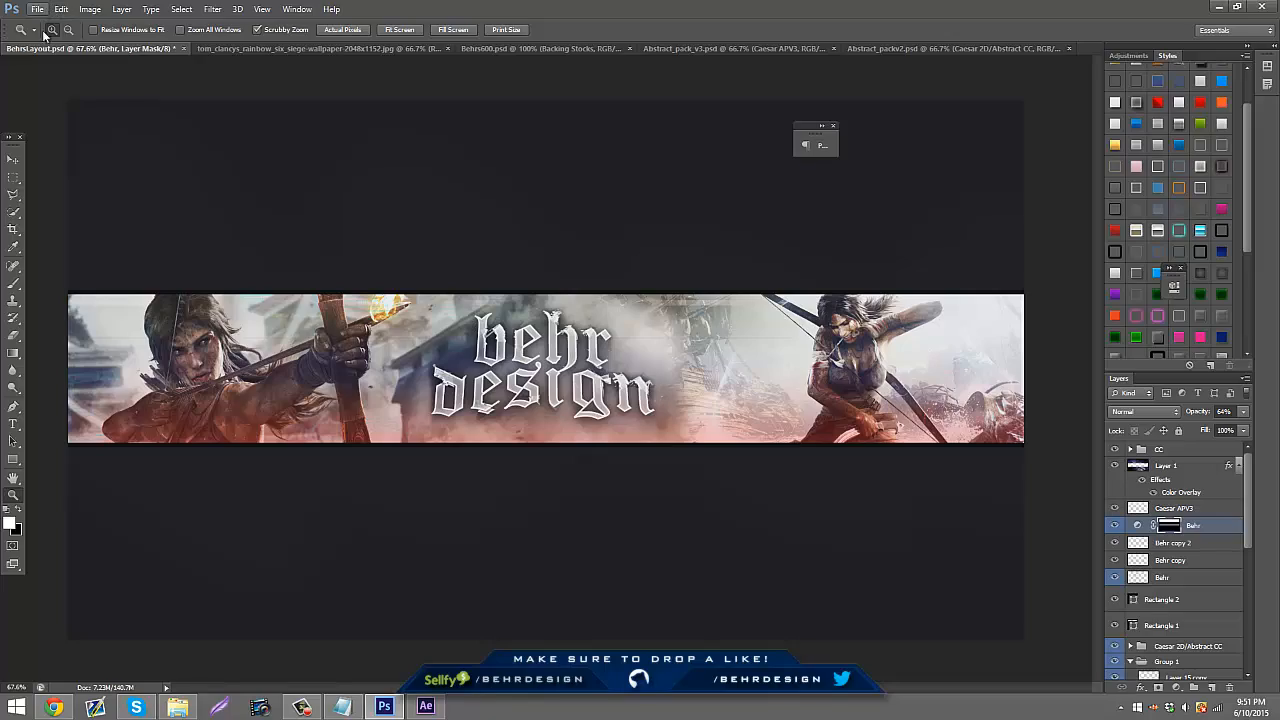
click(37, 9)
click(52, 37)
text(tut)
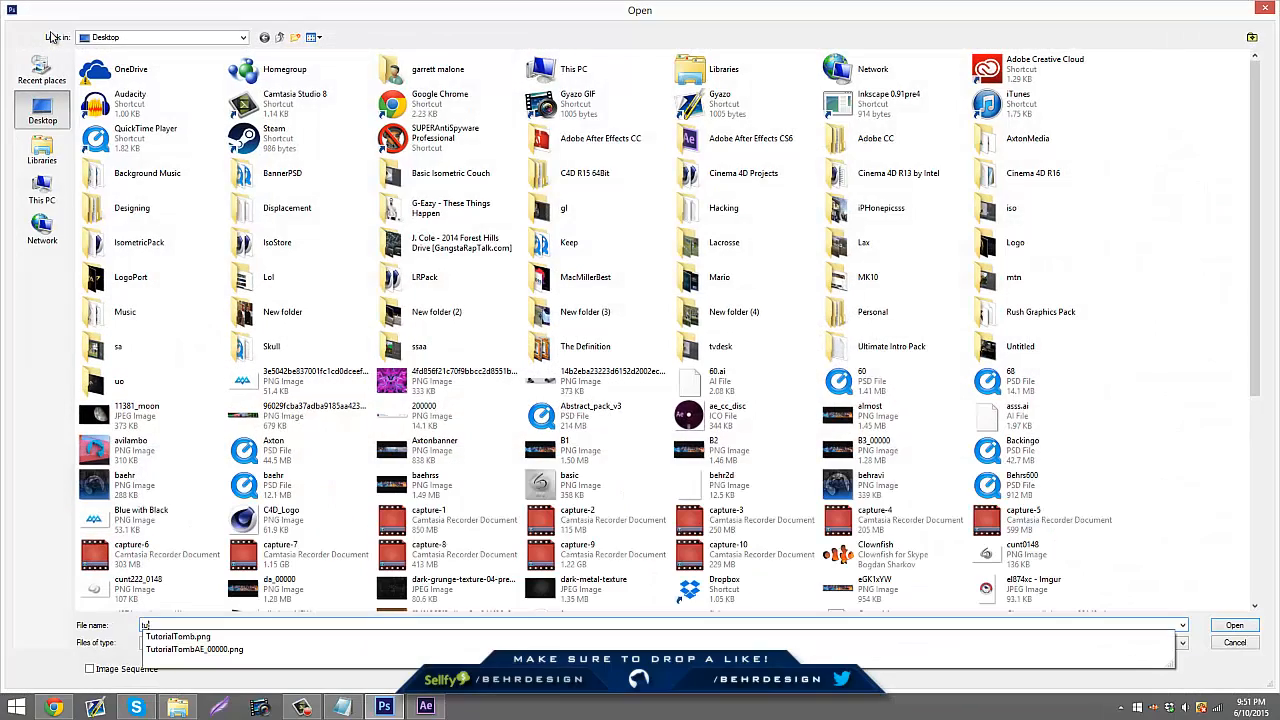
key(Down)
key(Return)
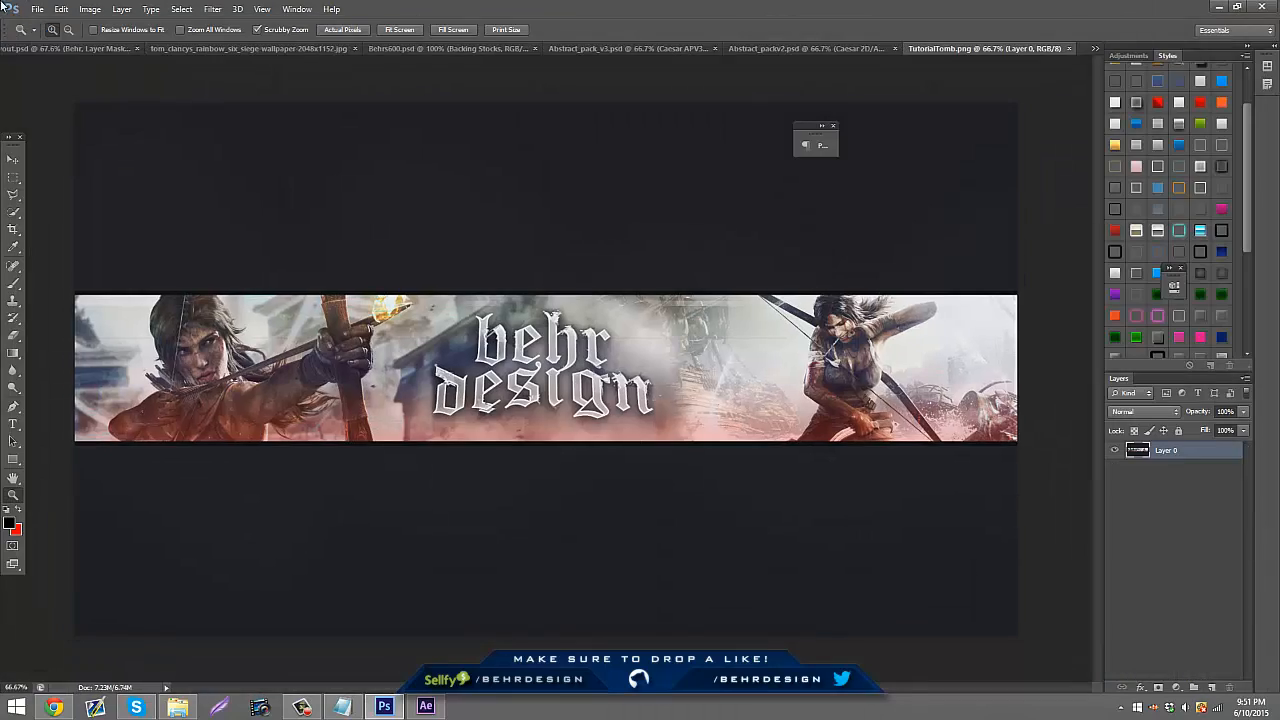
- Open the rendered image TutorialTombAE_00000.png from the Desktop
click(37, 9)
click(37, 36)
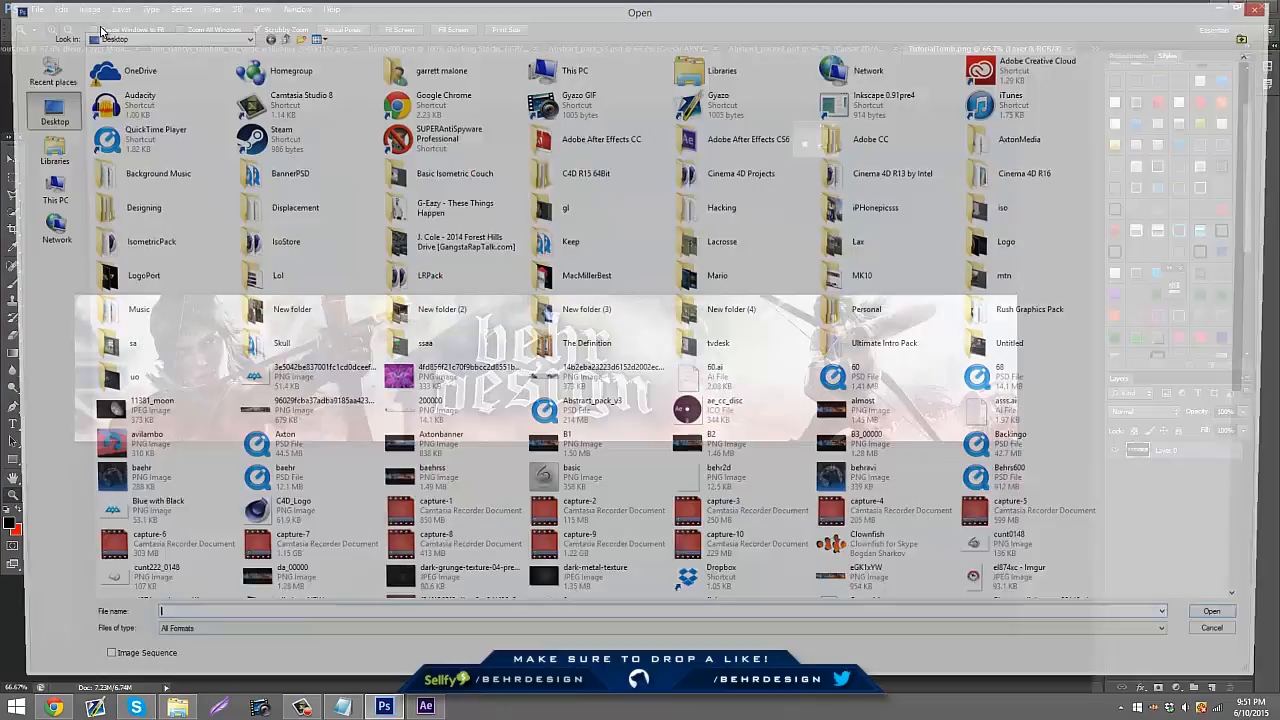
text(tut)
key(Down)
key(Down)
key(Return)
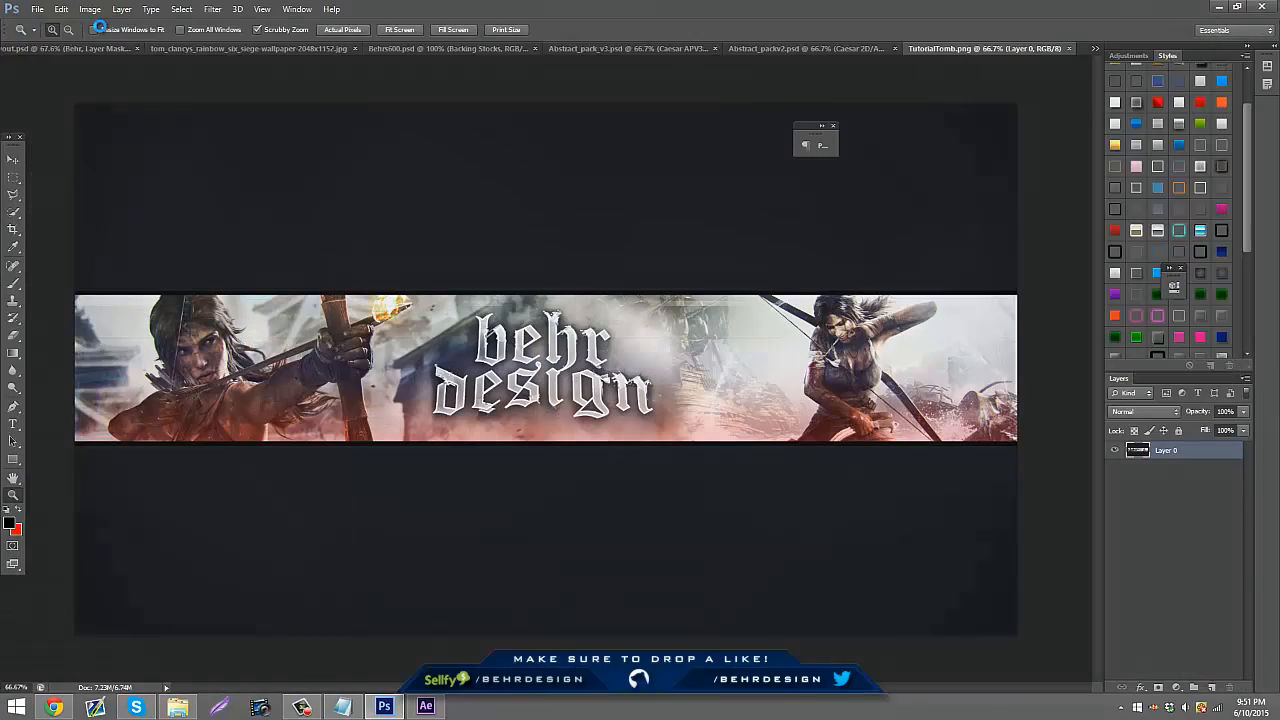
- Copy the rendered image into TutorialTomb.png as a new layer and align it exactly over the original banner
click(13, 160)
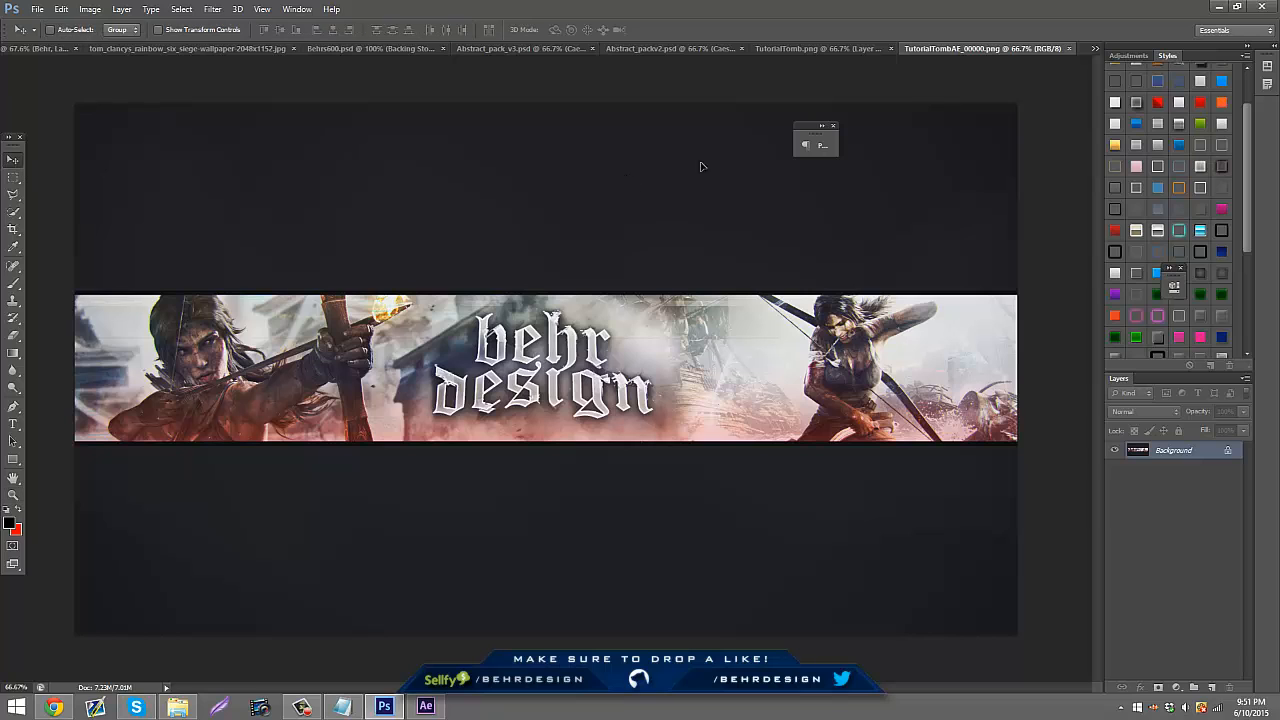
click(816, 50)
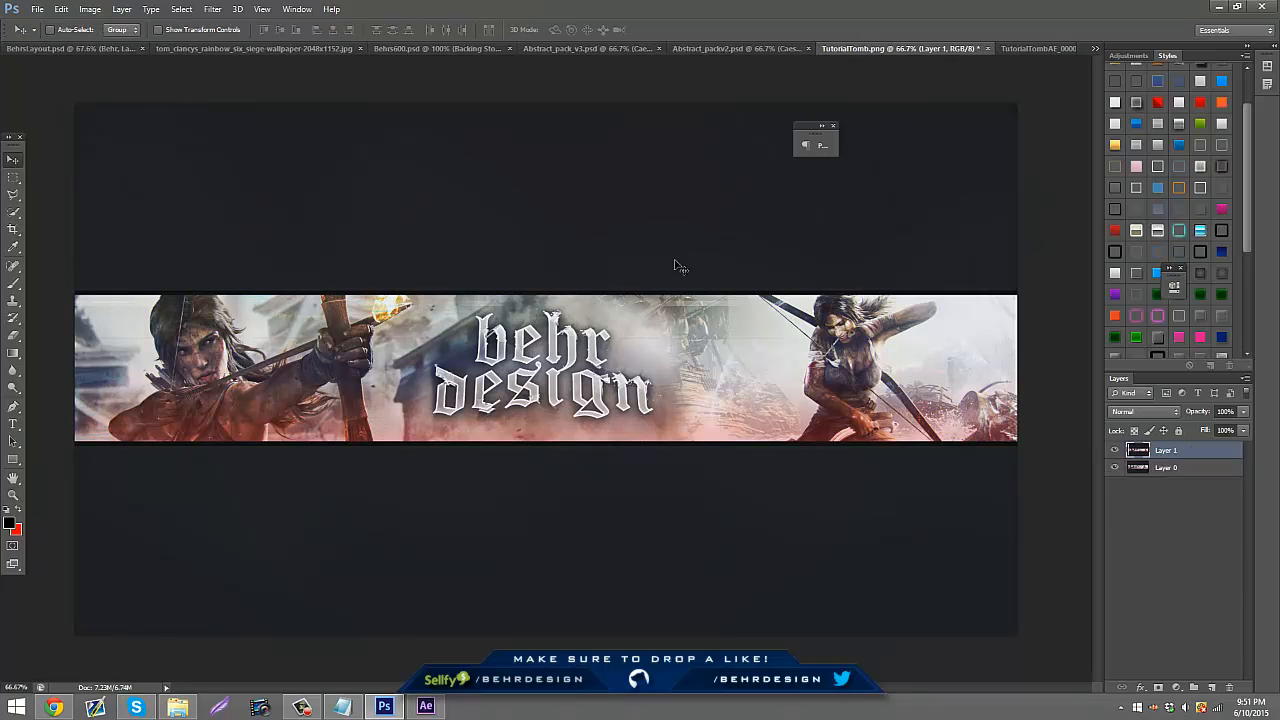
drag(386, 354, 455, 362)
key(shift+Left)
key(shift+Left)
key(shift+Left)
key(shift+Left)
key(shift+Left)
key(shift+Left)
key(shift+Left)
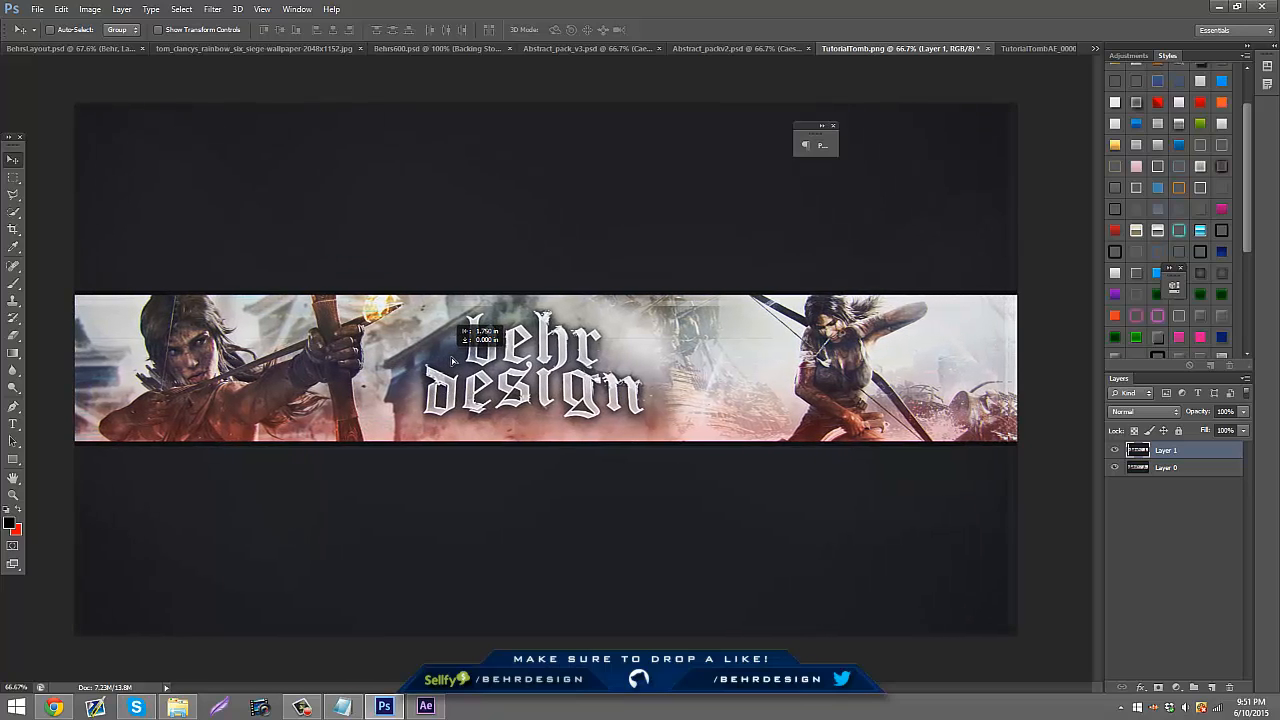
drag(457, 358, 456, 356)
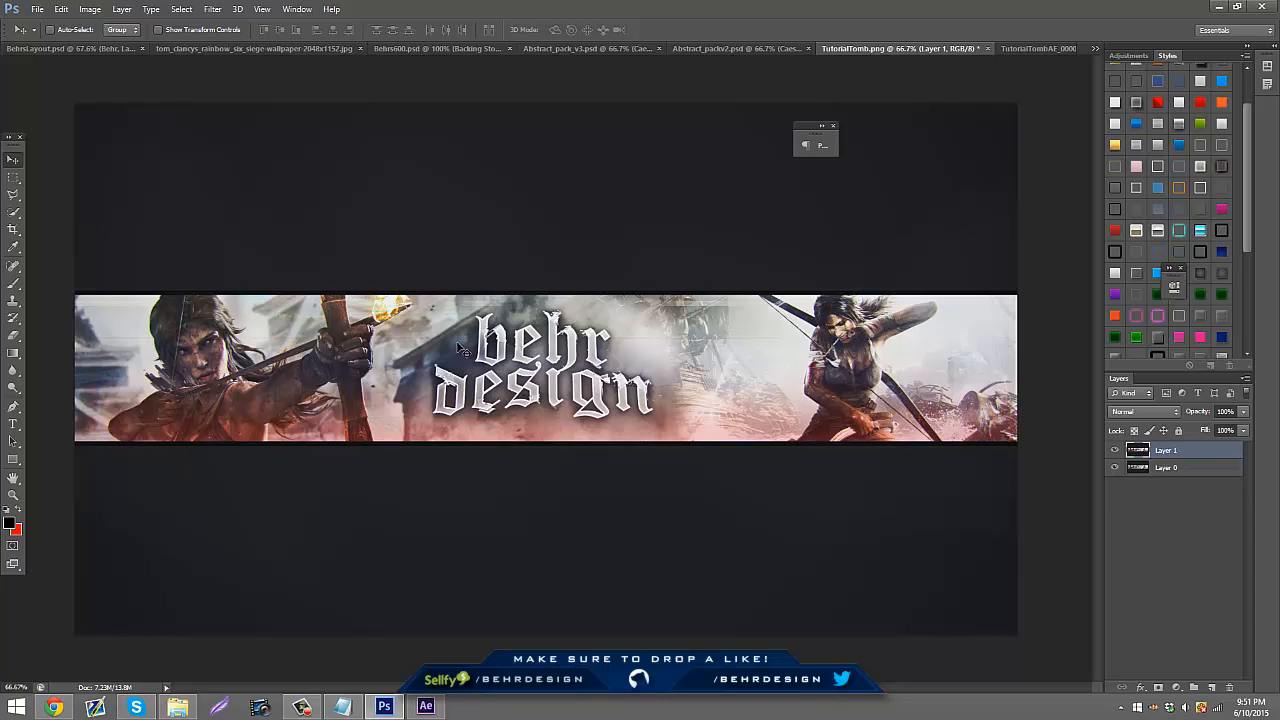
- Duplicate Layer 1 and set the Eraser brush size to 187 px
key(ctrl+j)
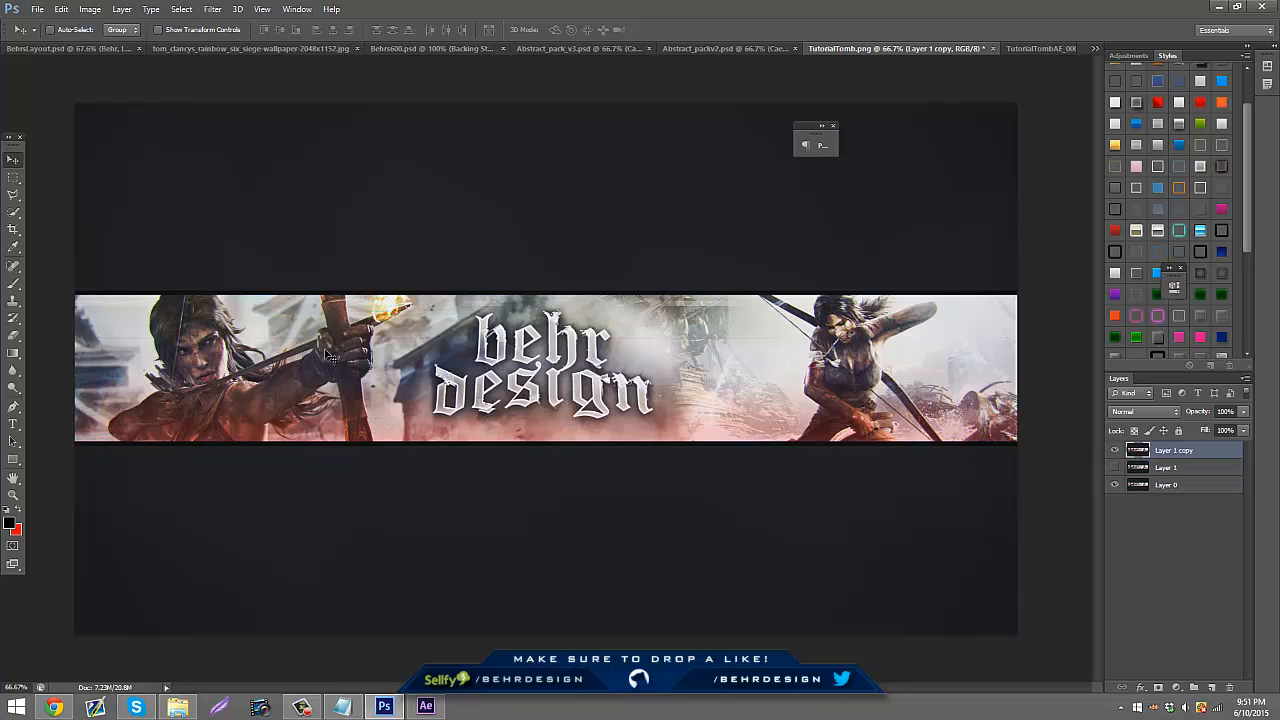
click(15, 340)
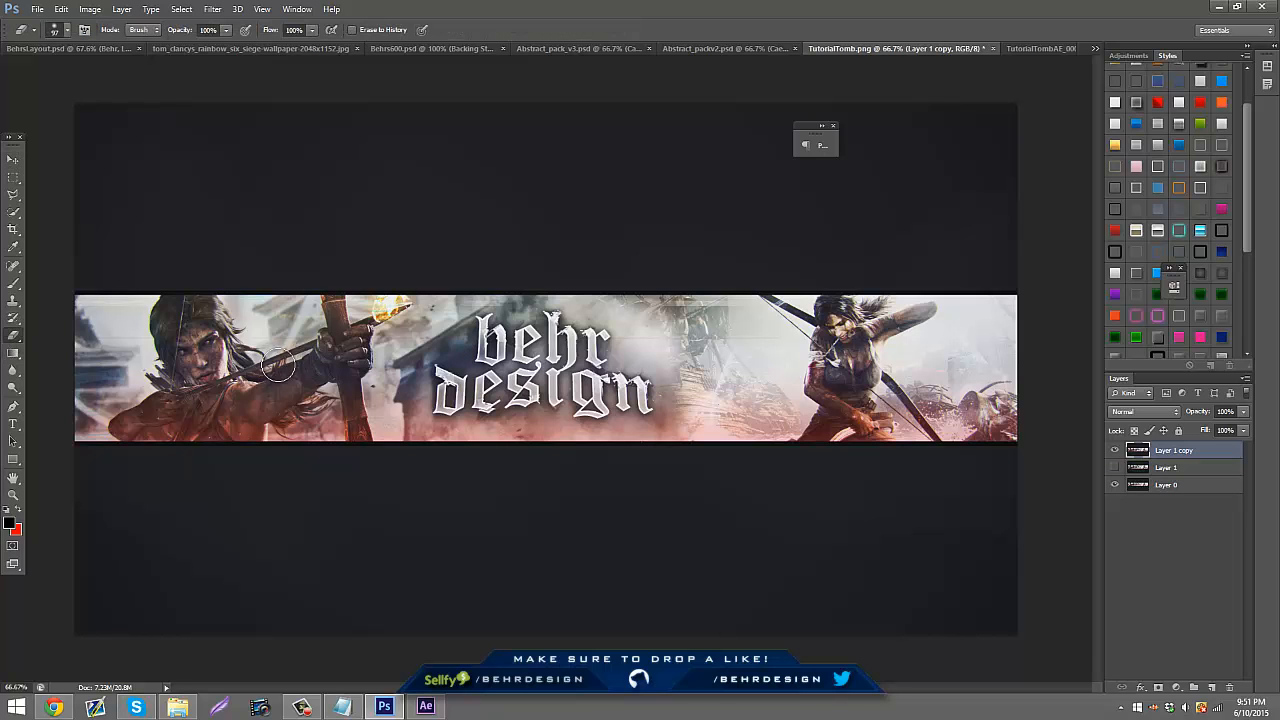
click(63, 29)
click(113, 72)
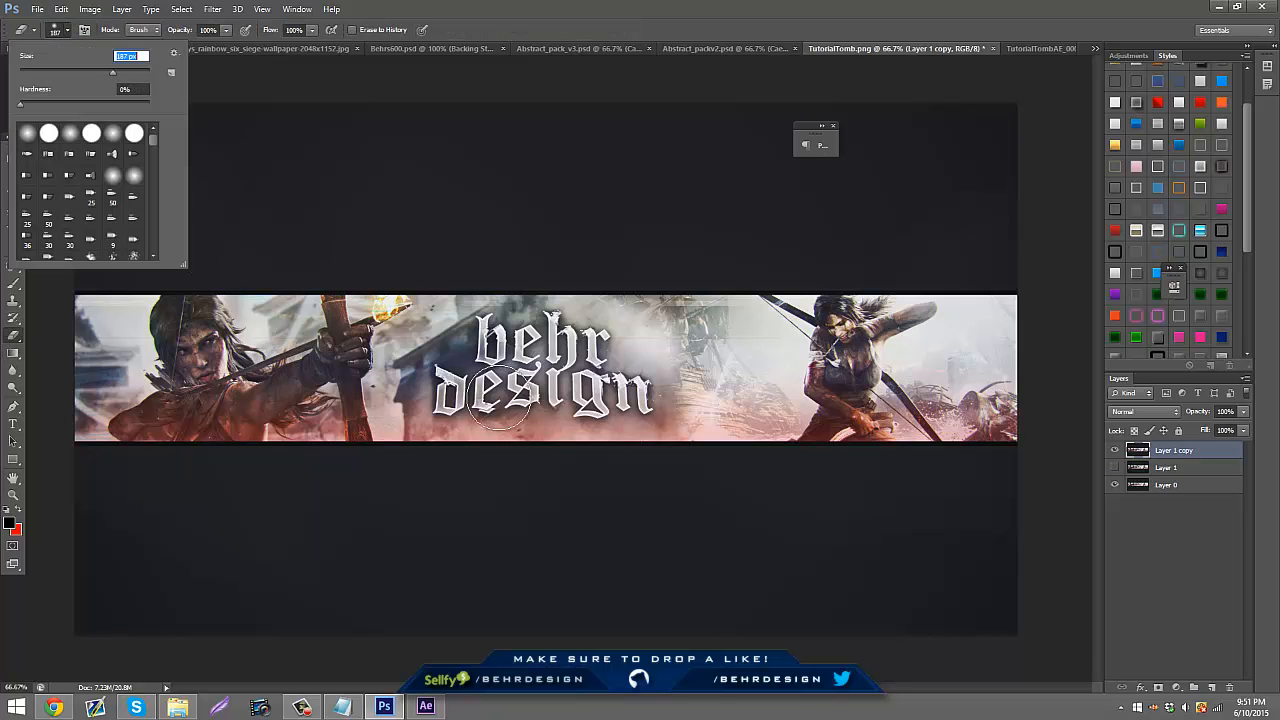
key(Return)
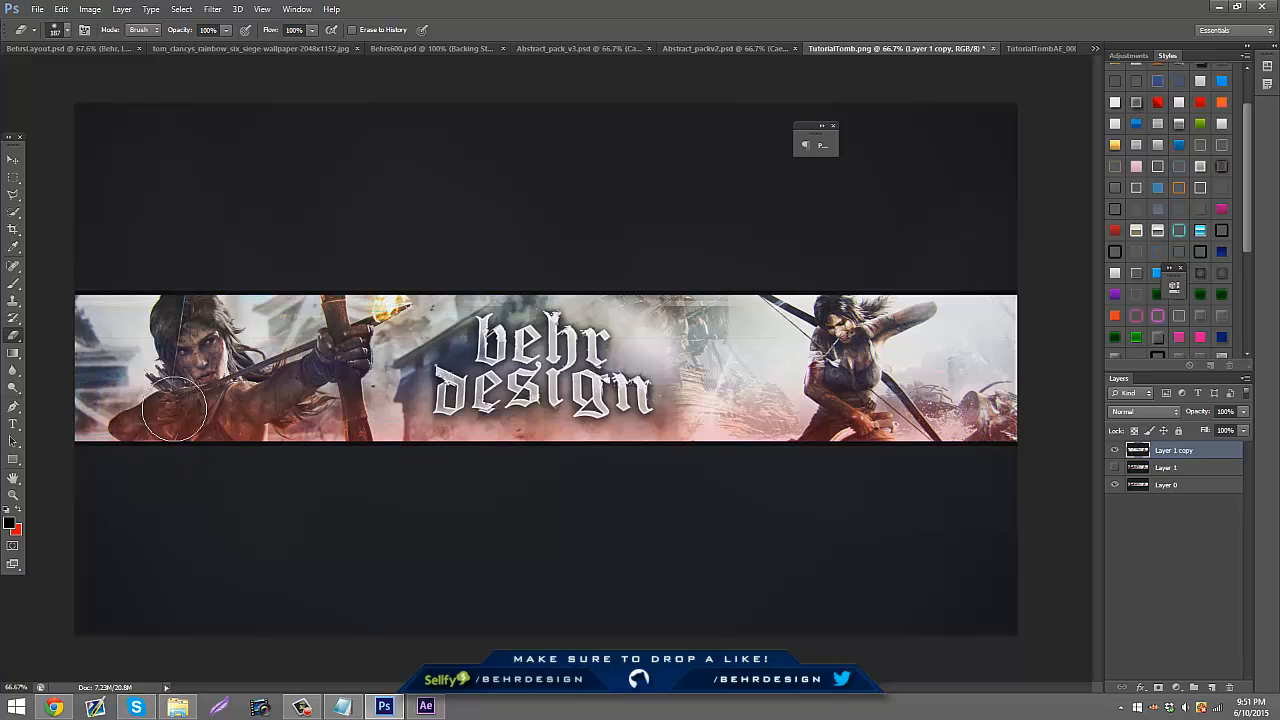
- Make Layer 1 visible, delete the original banner layer, Layer 0, and keep Layer 1 copy shown on top
click(1115, 450)
click(1115, 467)
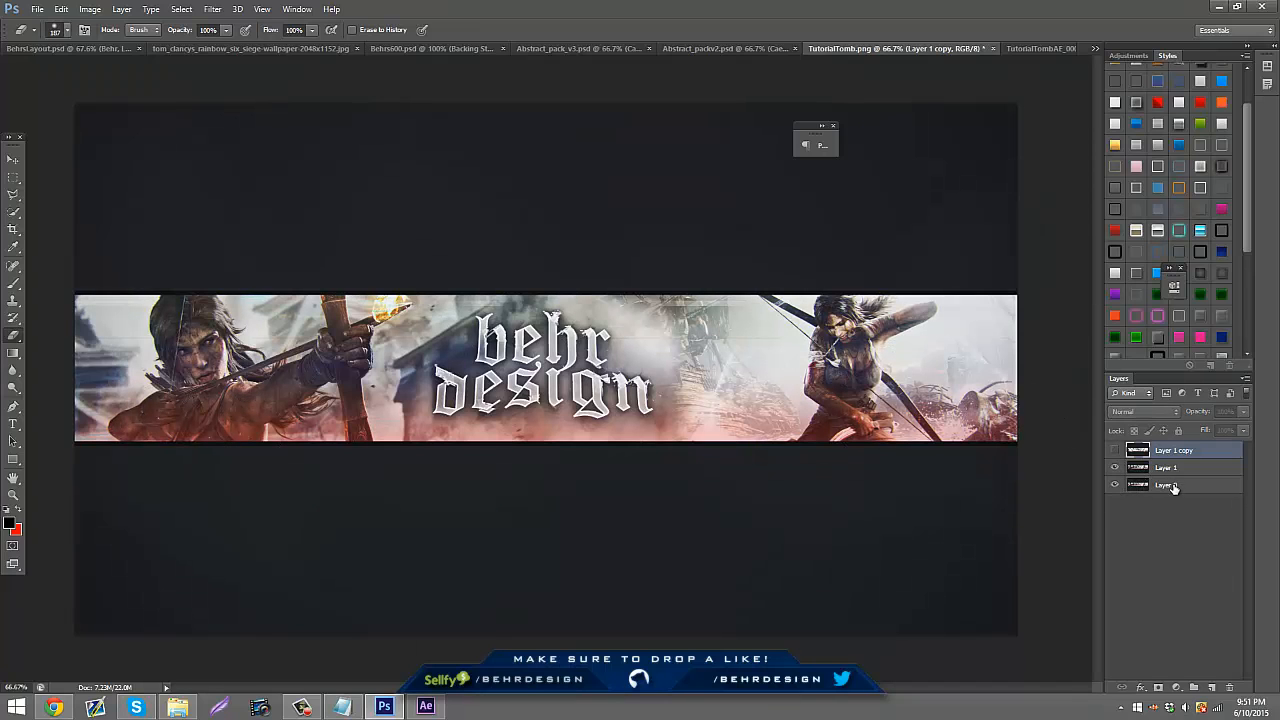
drag(1173, 487, 1230, 692)
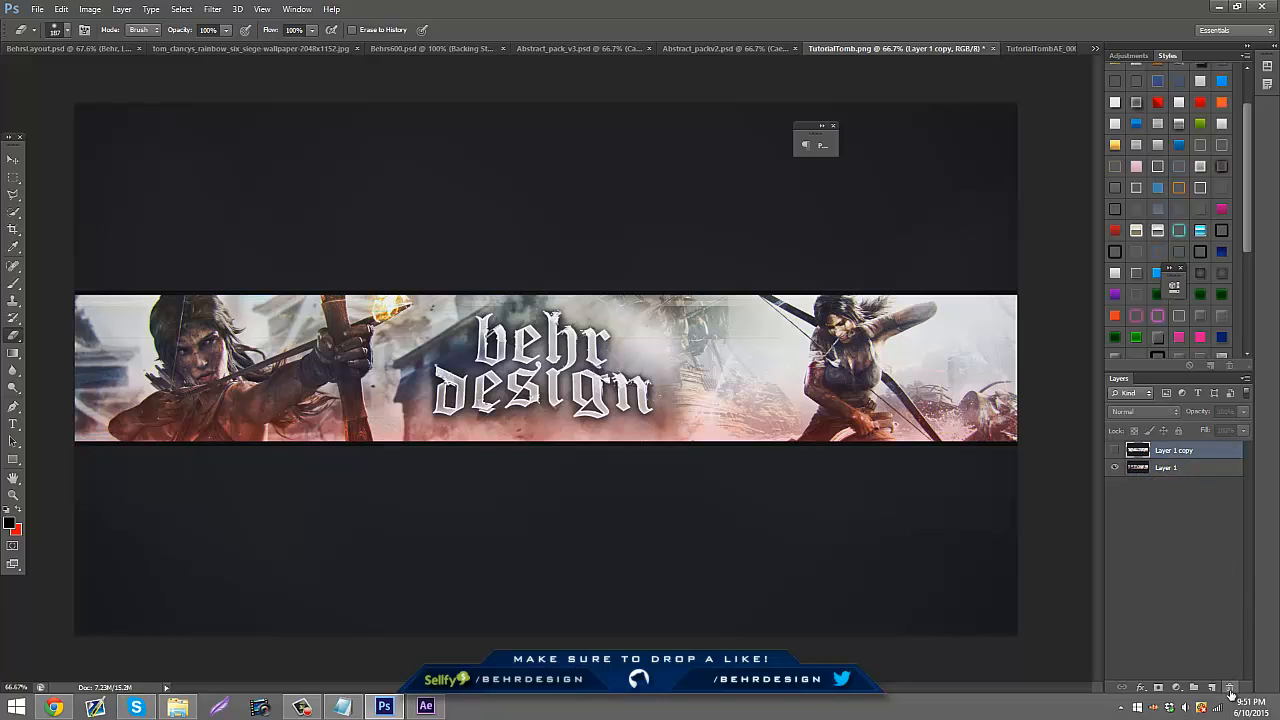
click(1115, 450)
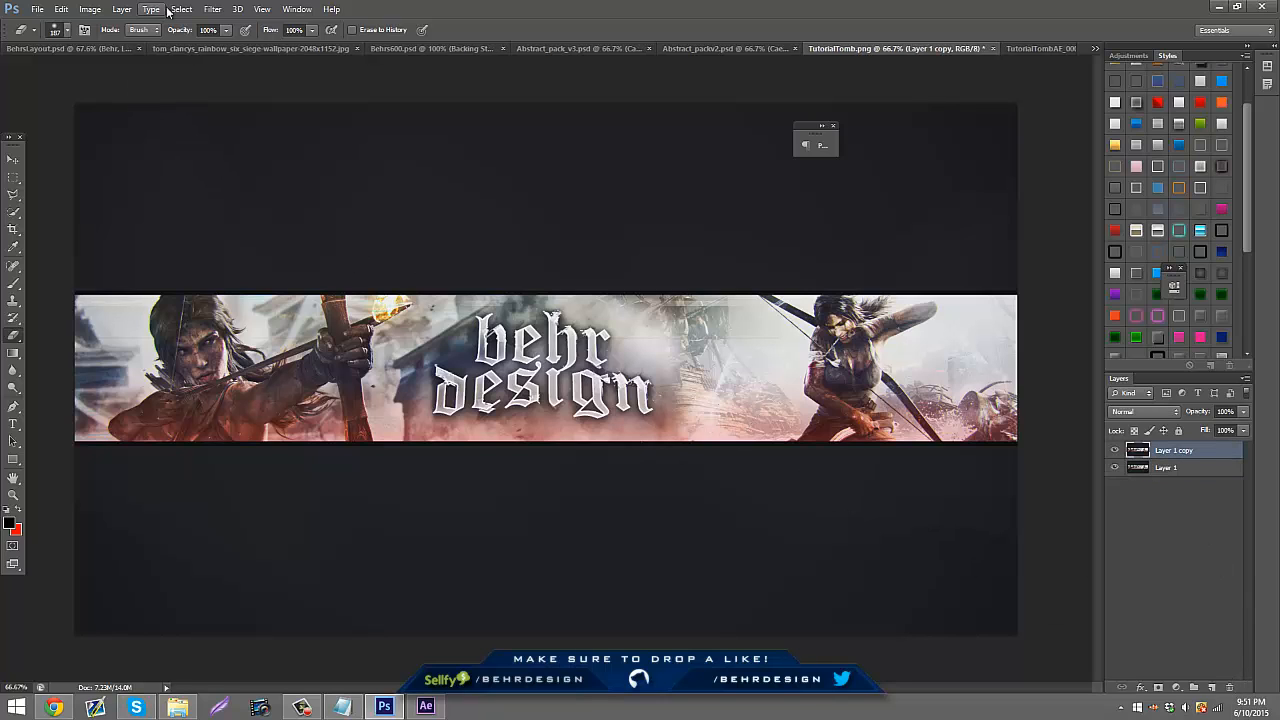
- Apply the Displace filter to Layer 1 copy using the Displacement1 map
click(210, 8)
mouse_move(320, 157)
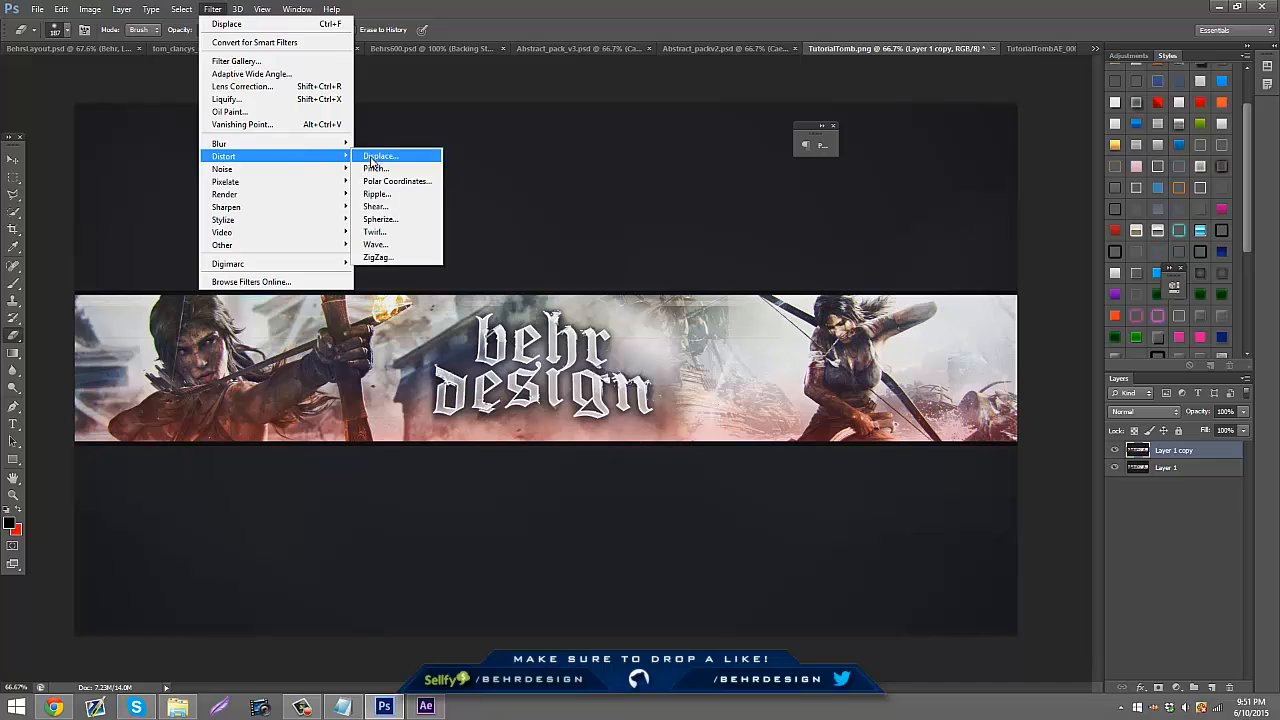
click(378, 156)
click(677, 219)
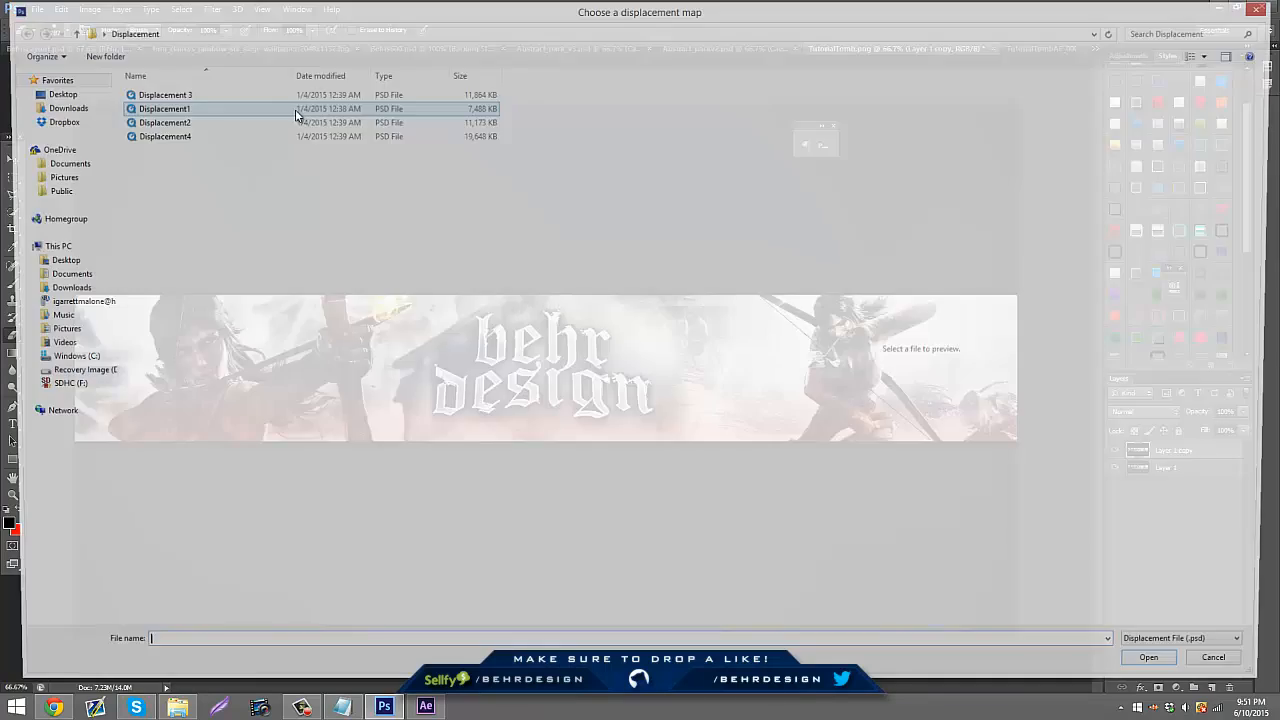
double_click(329, 104)
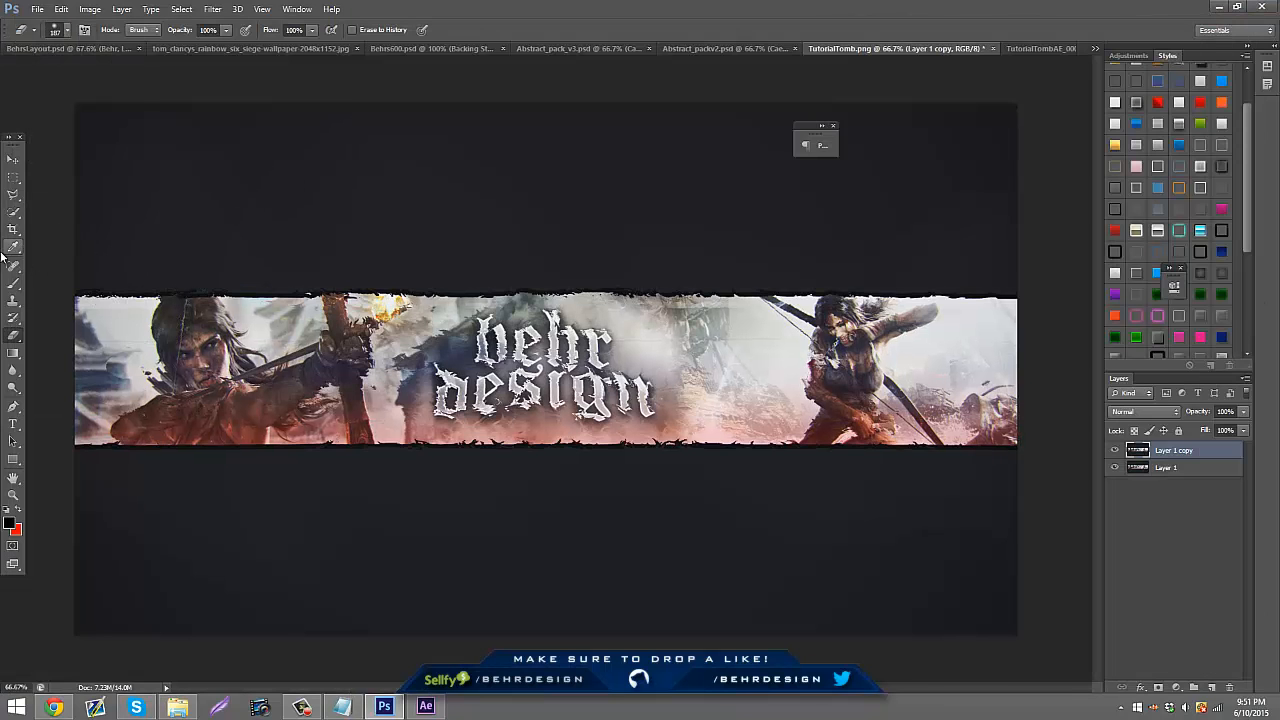
- Set the Eraser hardness to 82% and erase the displacement along the banner's edges, both archers and the title, comparing before and after
click(67, 31)
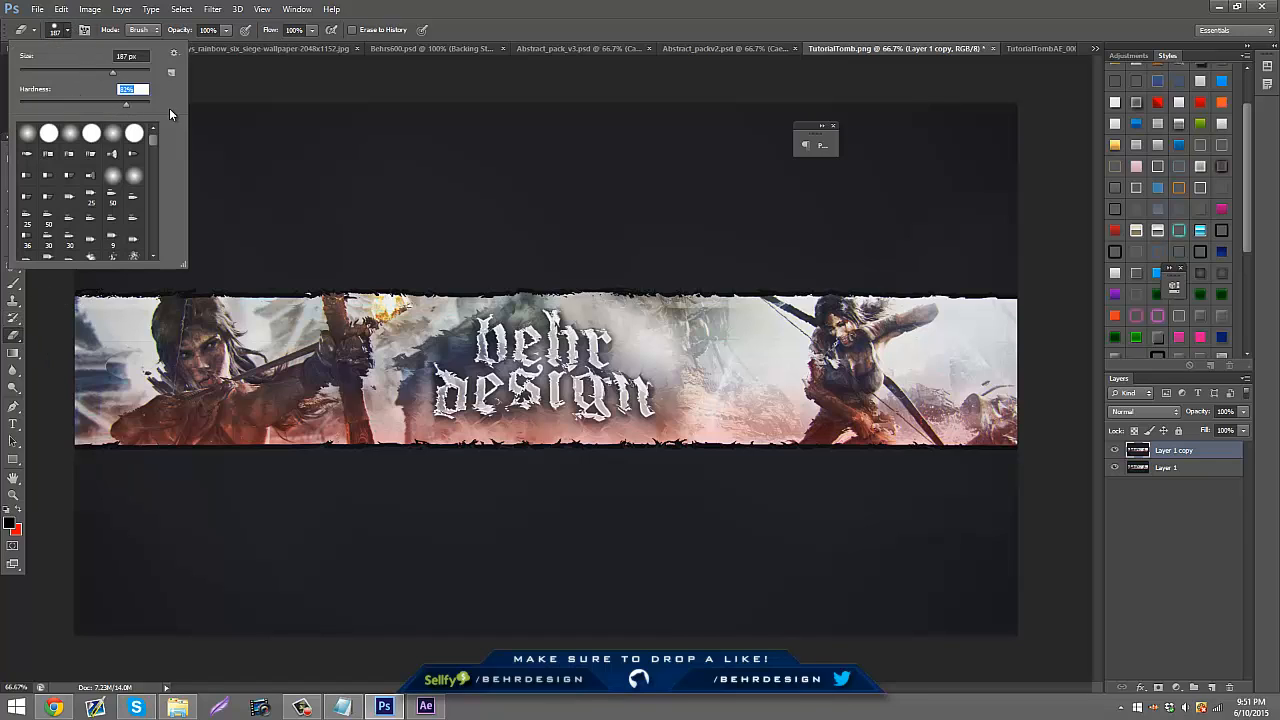
key(Return)
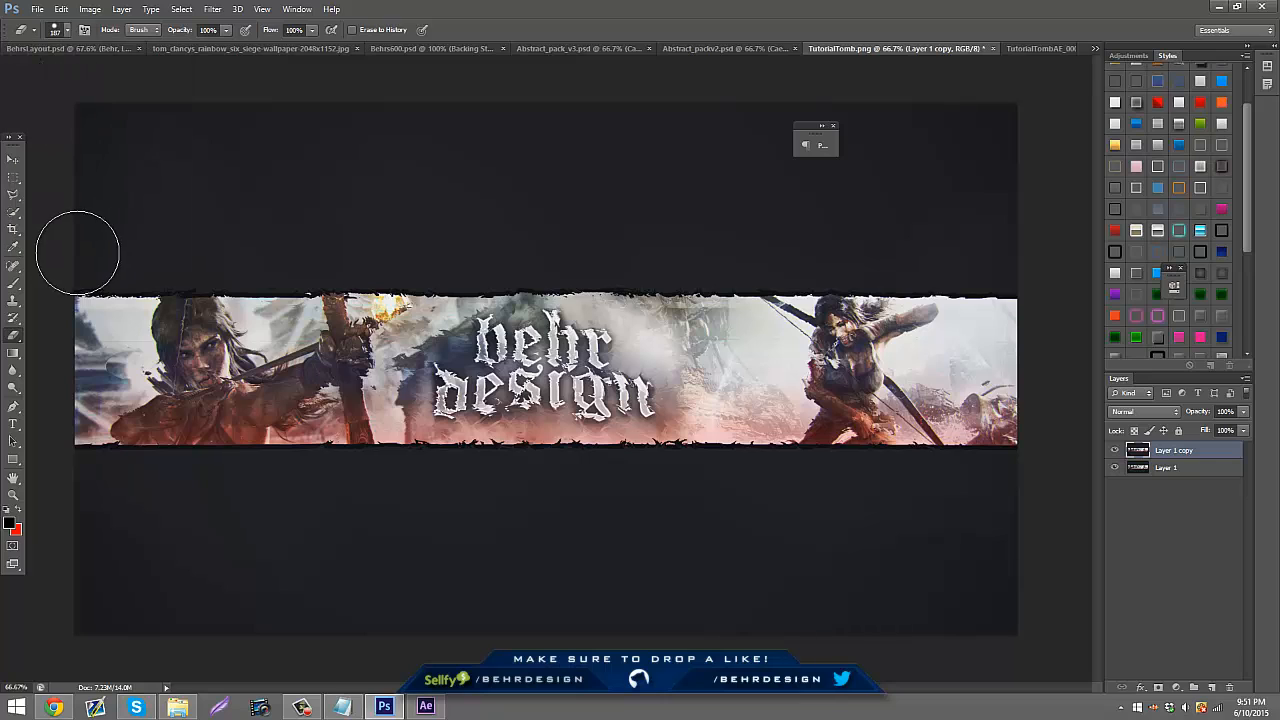
mouse_move(63, 274)
mouse_down()
mouse_move(874, 278)
mouse_move(1116, 297)
mouse_up()
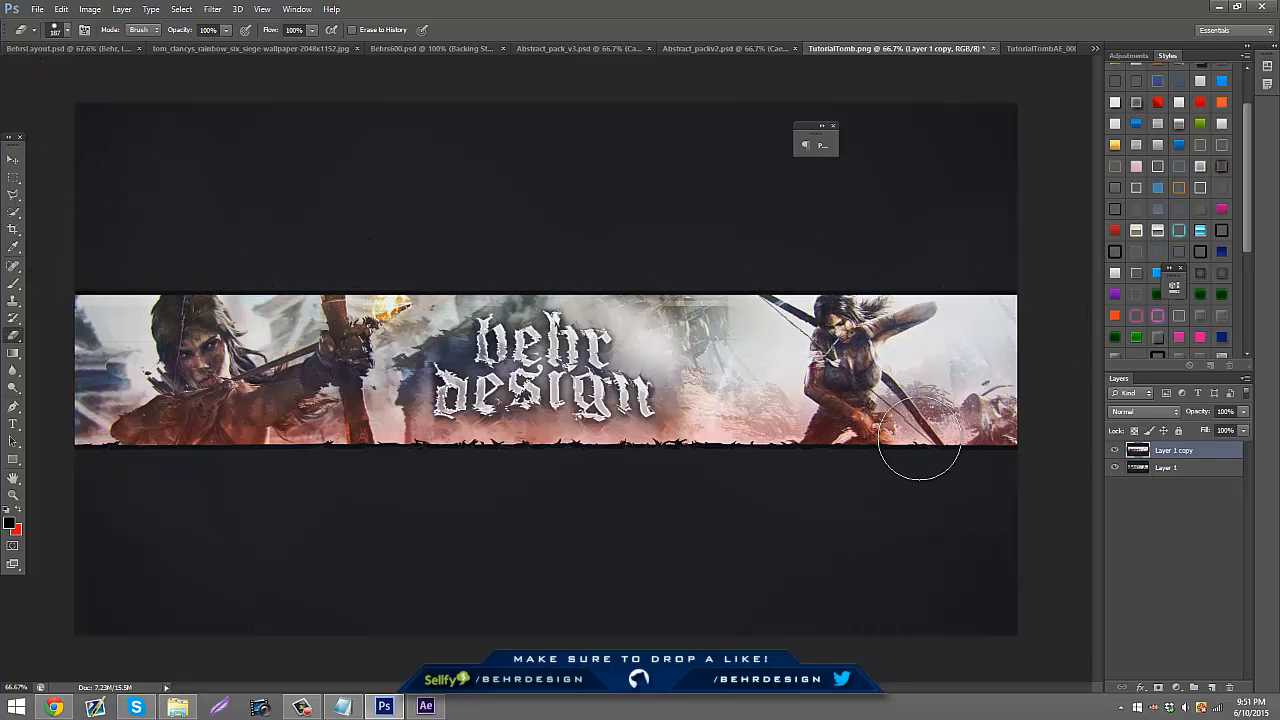
mouse_move(983, 428)
mouse_down()
mouse_move(921, 397)
mouse_move(964, 452)
mouse_move(660, 478)
mouse_move(117, 454)
mouse_move(23, 491)
mouse_up()
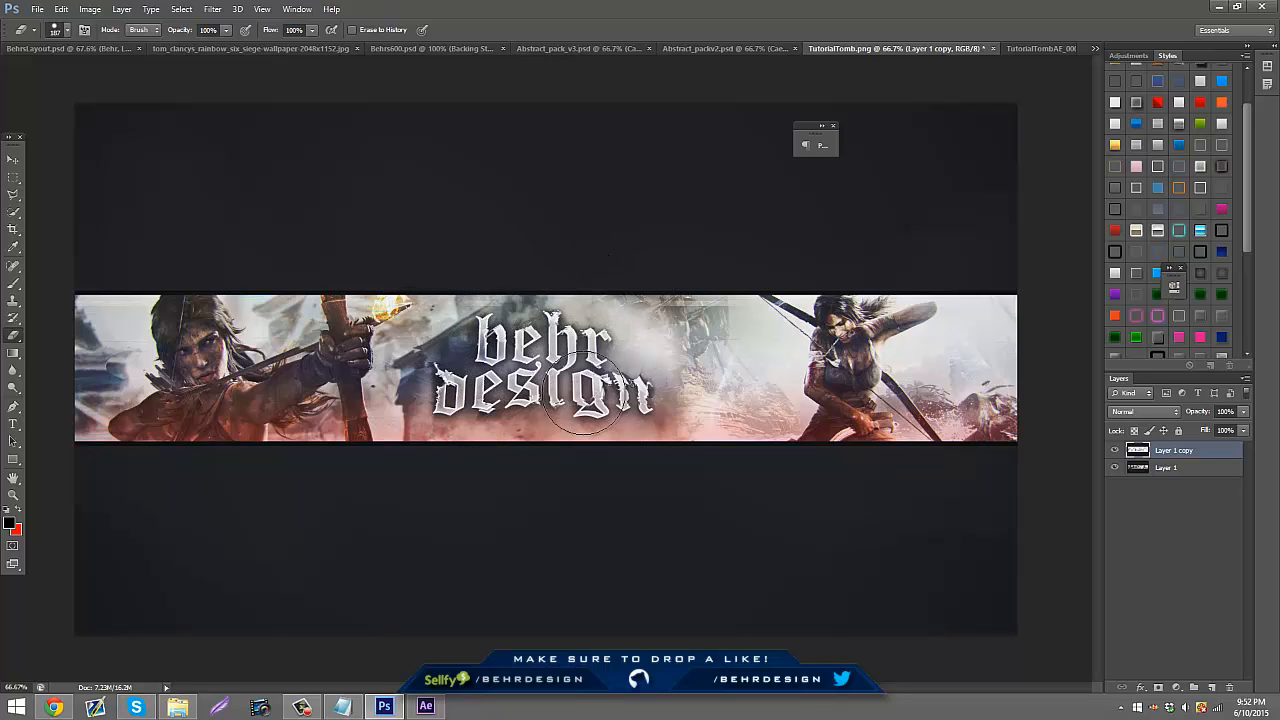
click(1115, 451)
click(1115, 451)
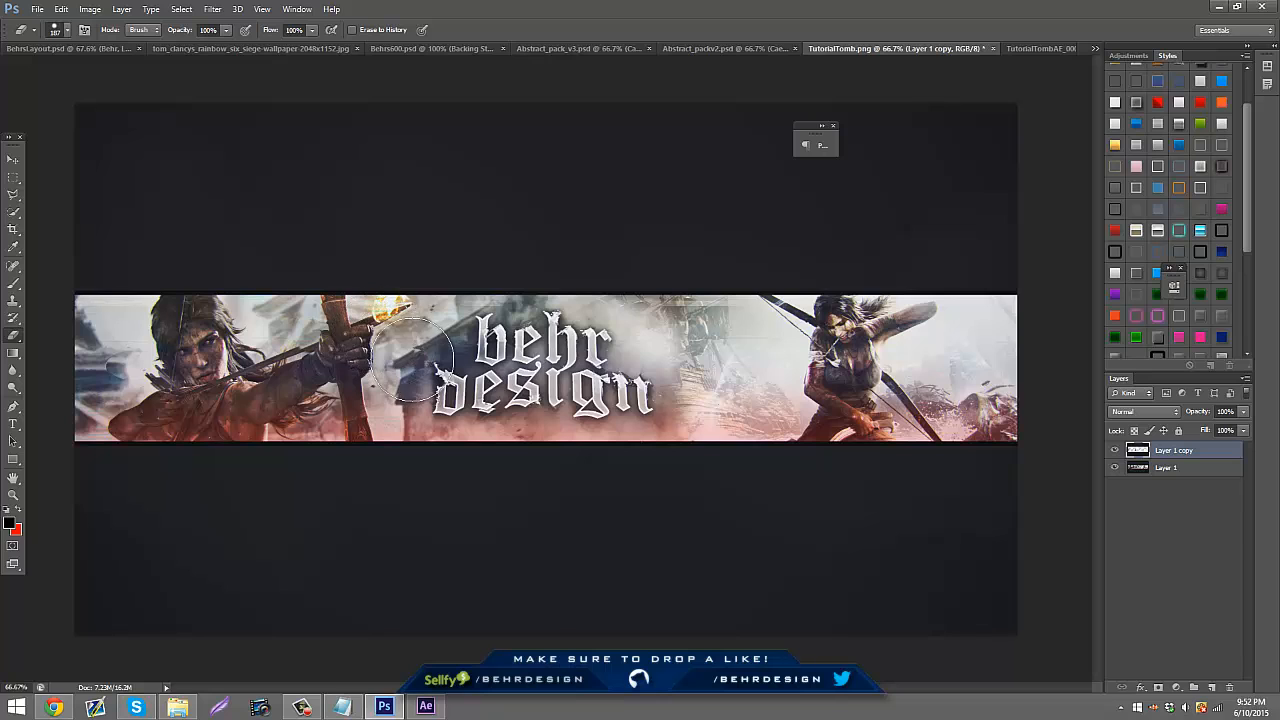
- Merge the displaced Layer 1 copy with Layer 1
shift+click(1169, 475)
right_click(1169, 475)
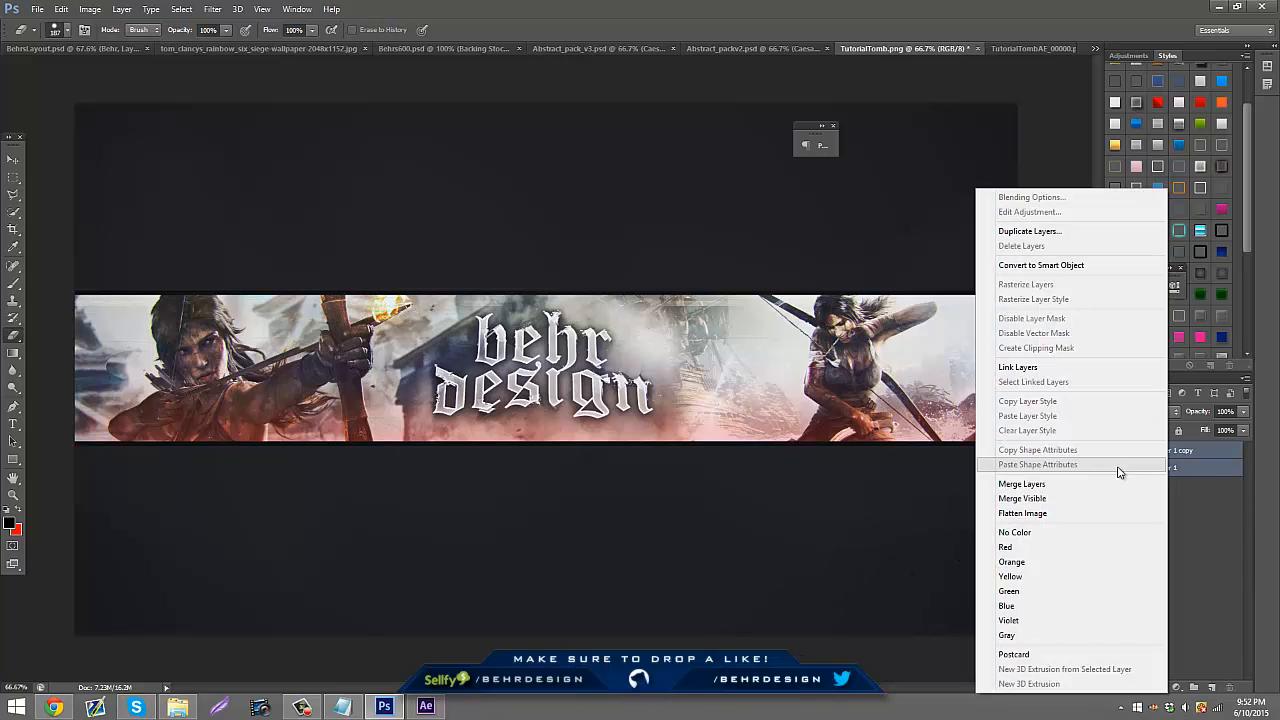
click(1099, 484)
- Duplicate the merged layer and apply the Wind filter with the Wind method and direction From the Right
key(ctrl+j)
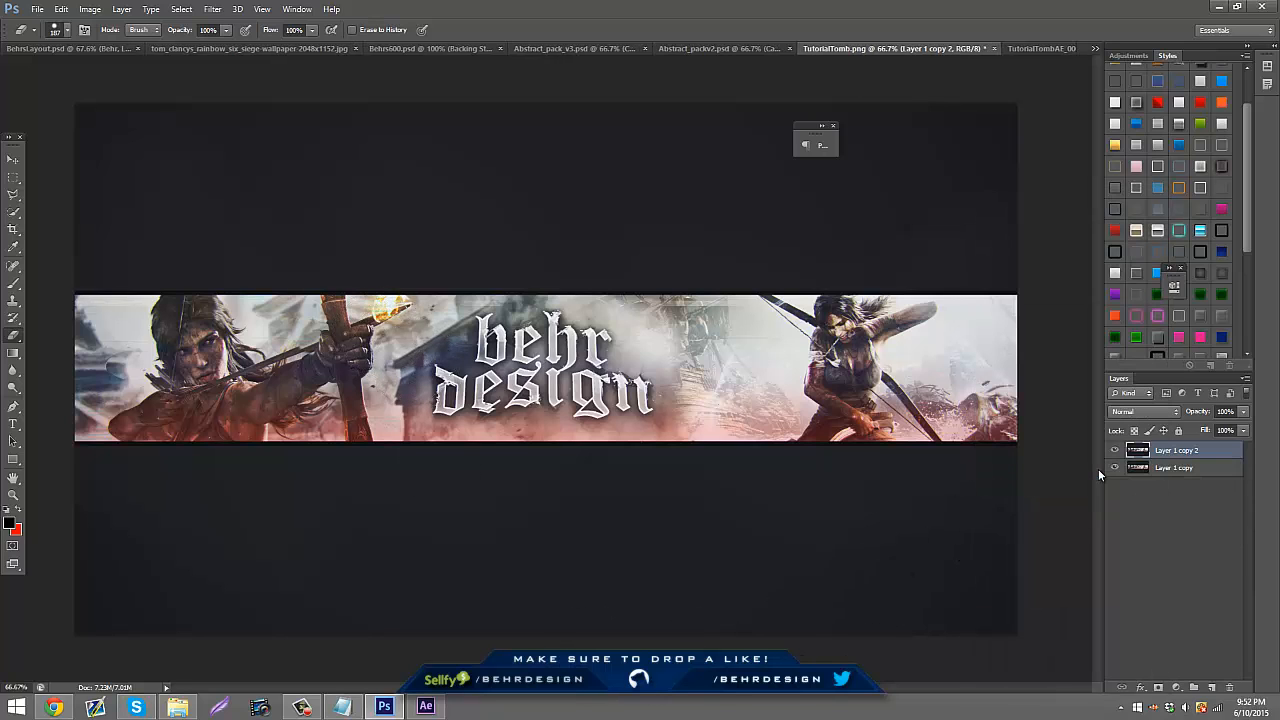
click(212, 10)
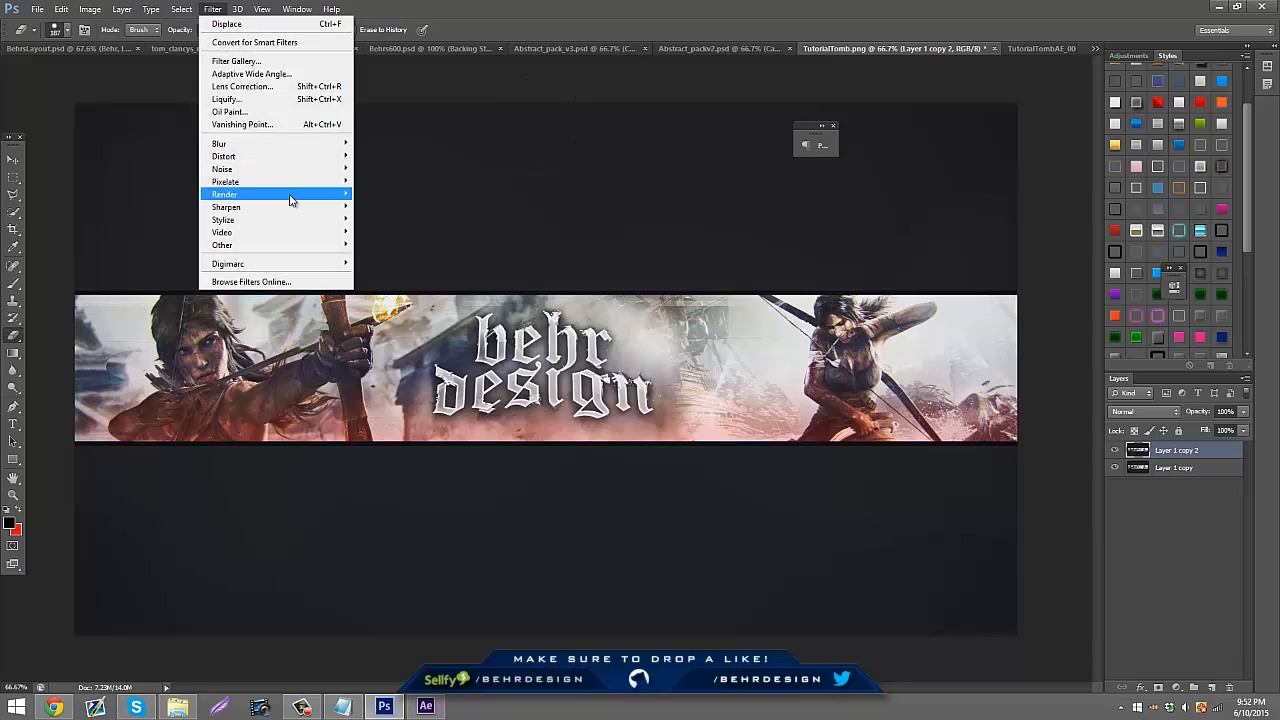
mouse_move(290, 201)
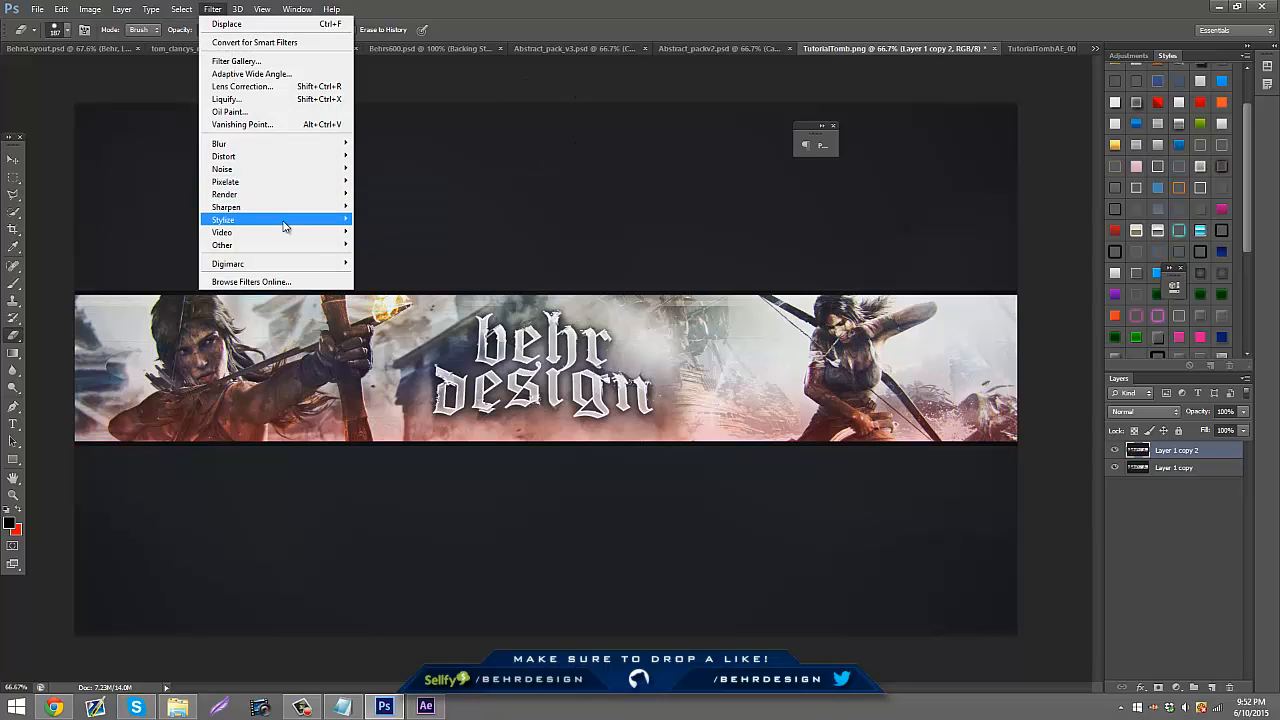
mouse_move(283, 224)
click(378, 308)
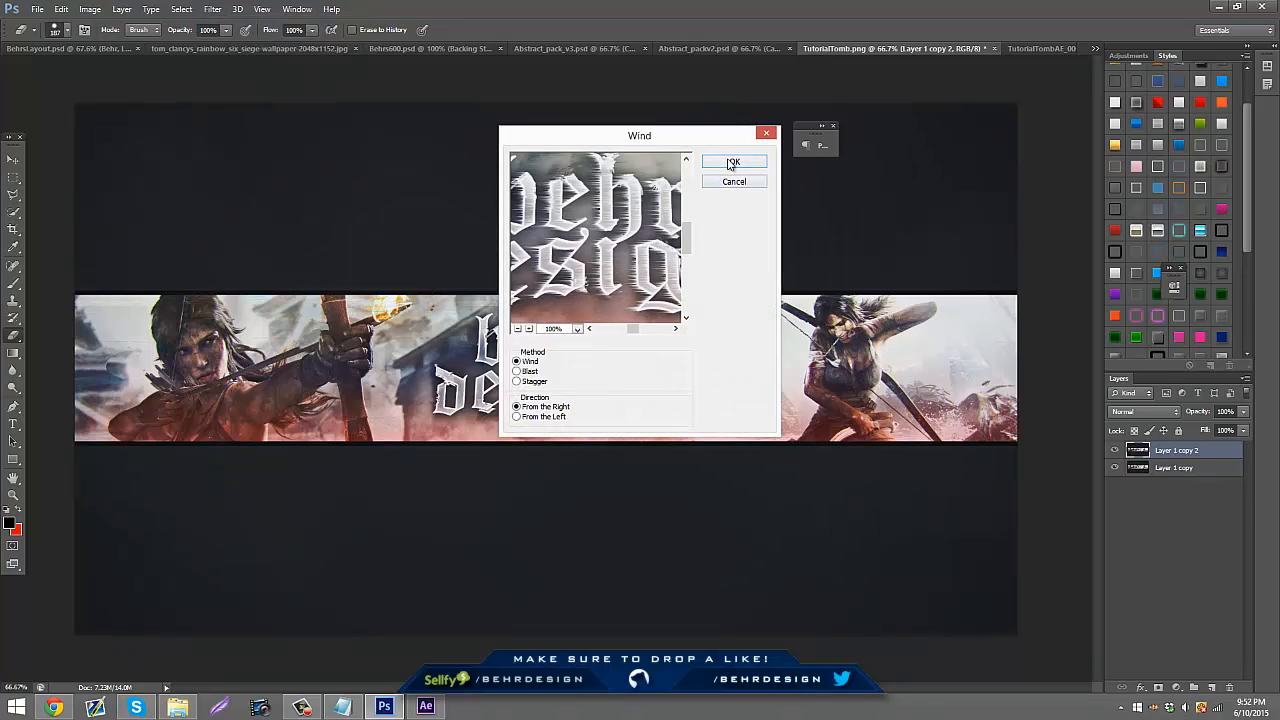
click(733, 163)
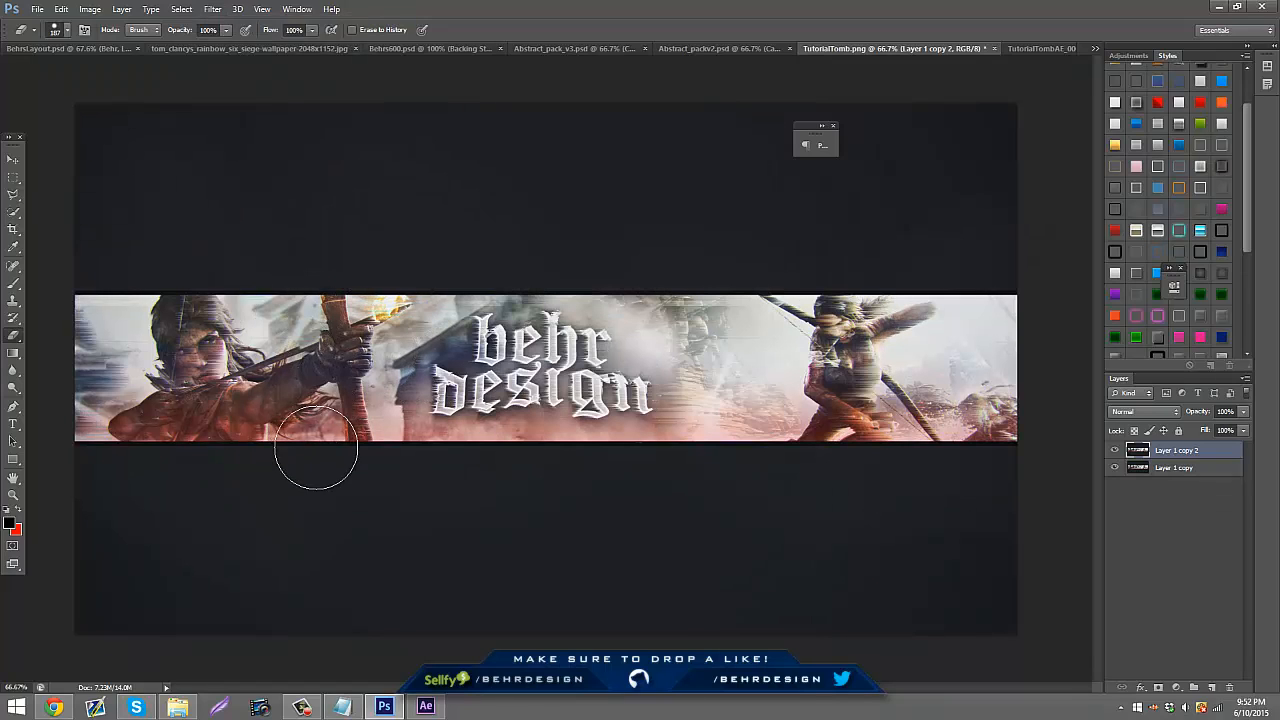
- Erase the wind effect over both archers and the title, and compare the banner with and without the layer
mouse_move(357, 429)
mouse_down()
mouse_move(387, 344)
mouse_move(190, 377)
mouse_move(172, 443)
mouse_move(110, 313)
mouse_move(121, 347)
mouse_move(183, 411)
mouse_move(474, 378)
mouse_move(565, 401)
mouse_move(648, 379)
mouse_move(609, 344)
mouse_move(553, 348)
mouse_move(522, 282)
mouse_up()
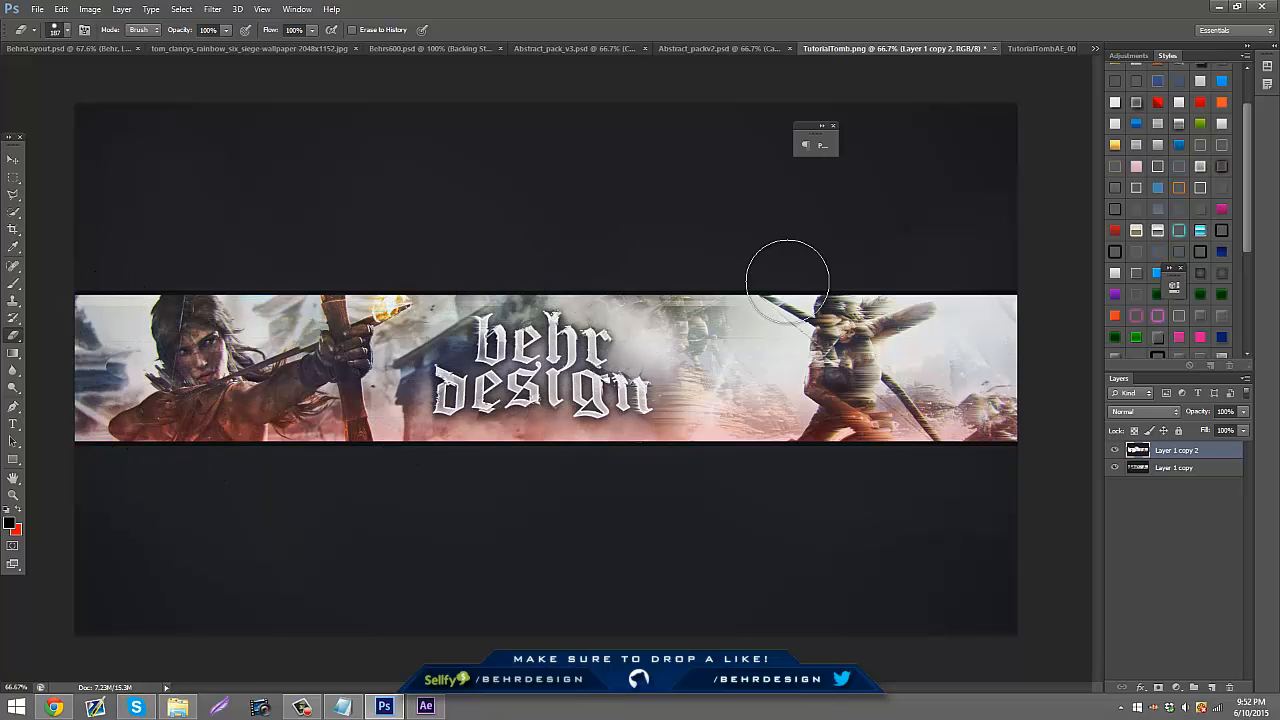
mouse_move(787, 280)
mouse_down()
mouse_move(873, 380)
mouse_move(868, 306)
mouse_move(807, 281)
mouse_move(960, 299)
mouse_move(871, 348)
mouse_move(870, 309)
mouse_move(906, 377)
mouse_move(975, 387)
mouse_up()
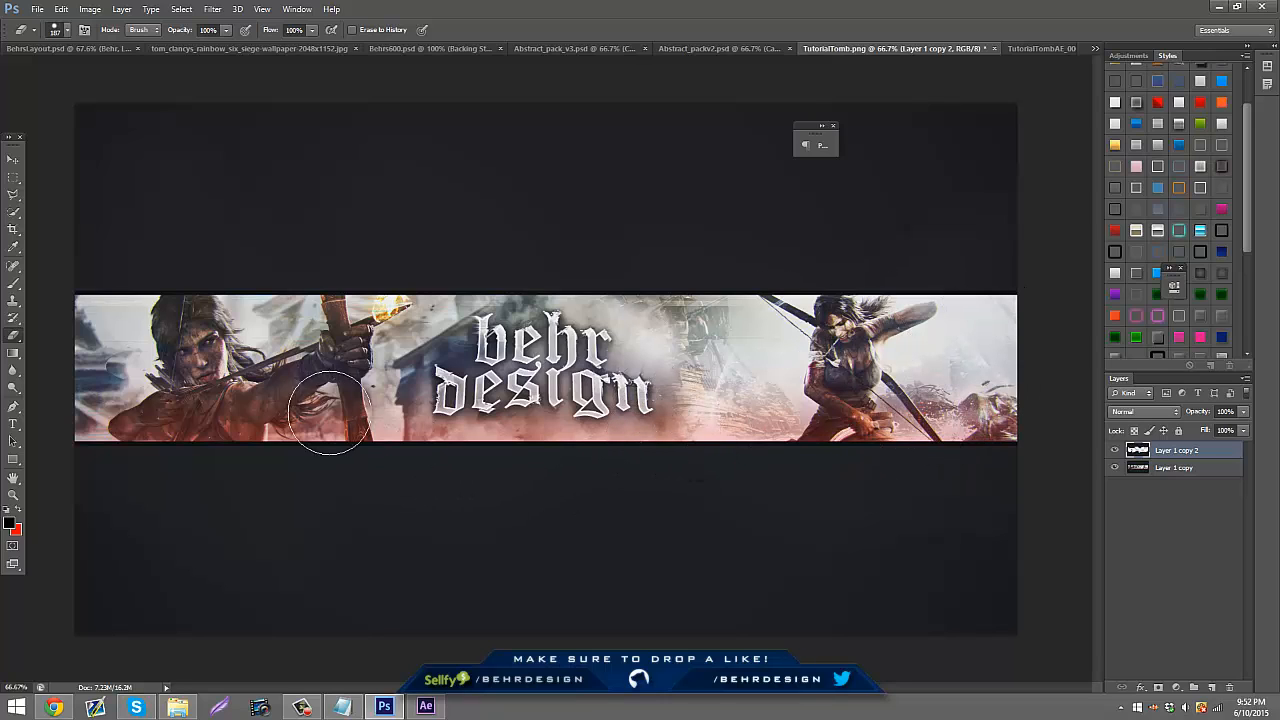
drag(330, 413, 220, 405)
click(1117, 453)
click(1117, 453)
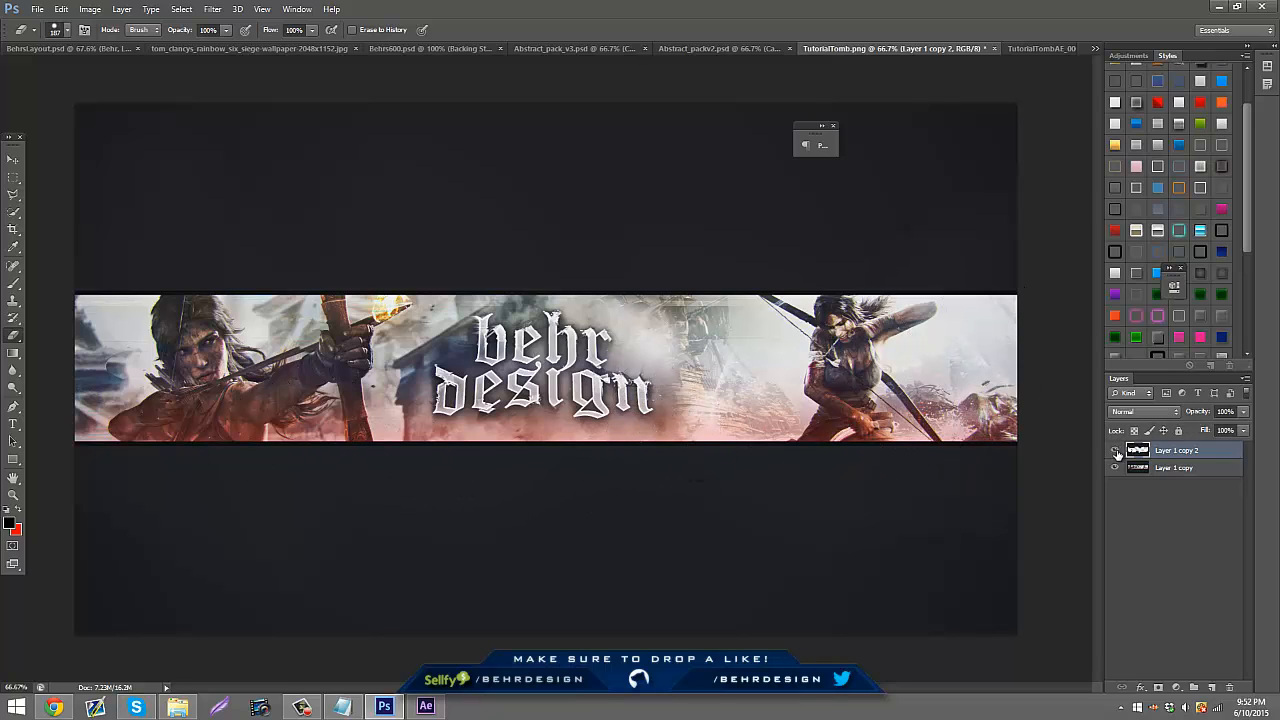
- Merge the wind-effect layer with the banner layer beneath it
right_click(1192, 461)
click(1208, 467)
right_click(1202, 470)
click(1202, 472)
shift+click(1206, 450)
right_click(1206, 452)
click(1085, 519)
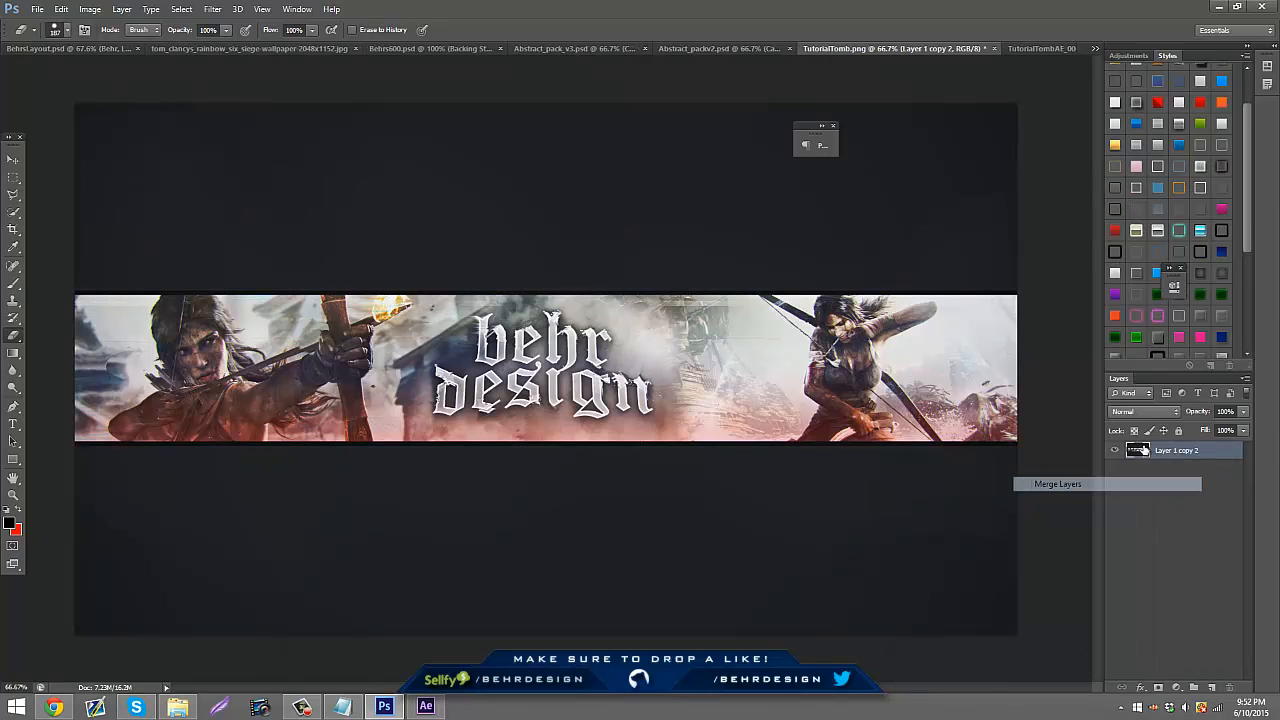
- Duplicate the merged banner layer and apply a Lens Blur to the copy
key(ctrl+n)
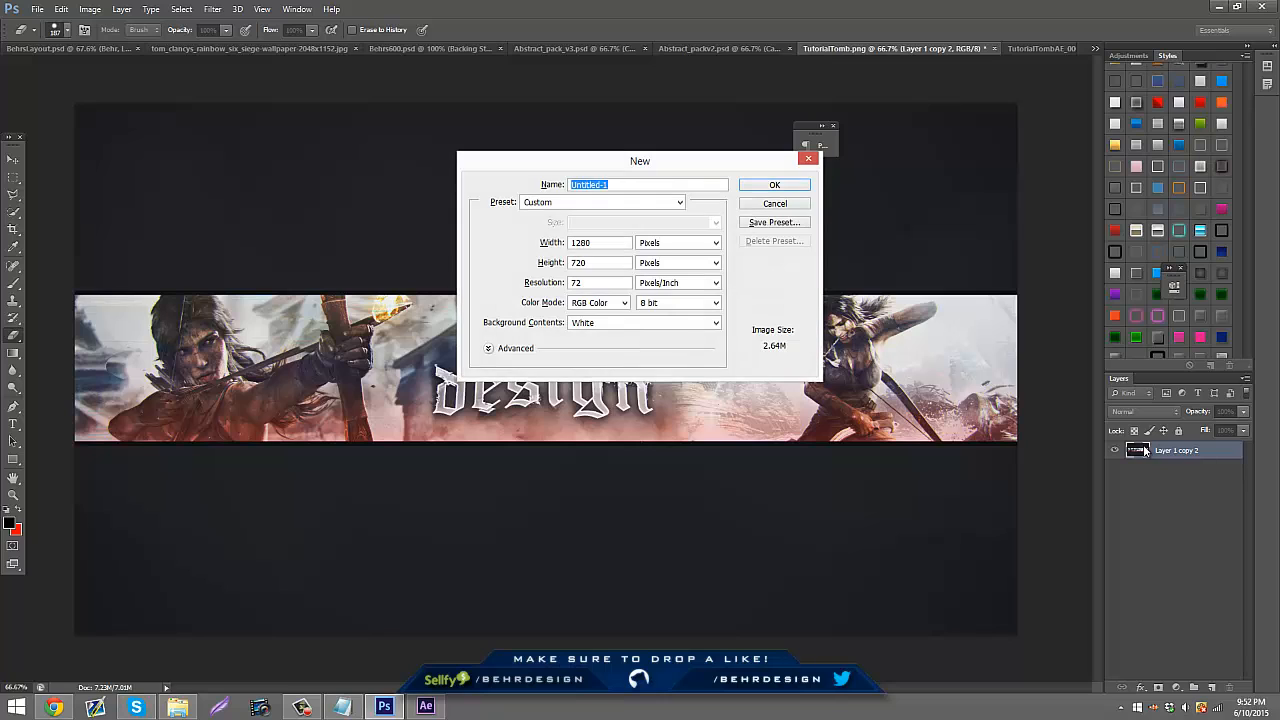
click(806, 207)
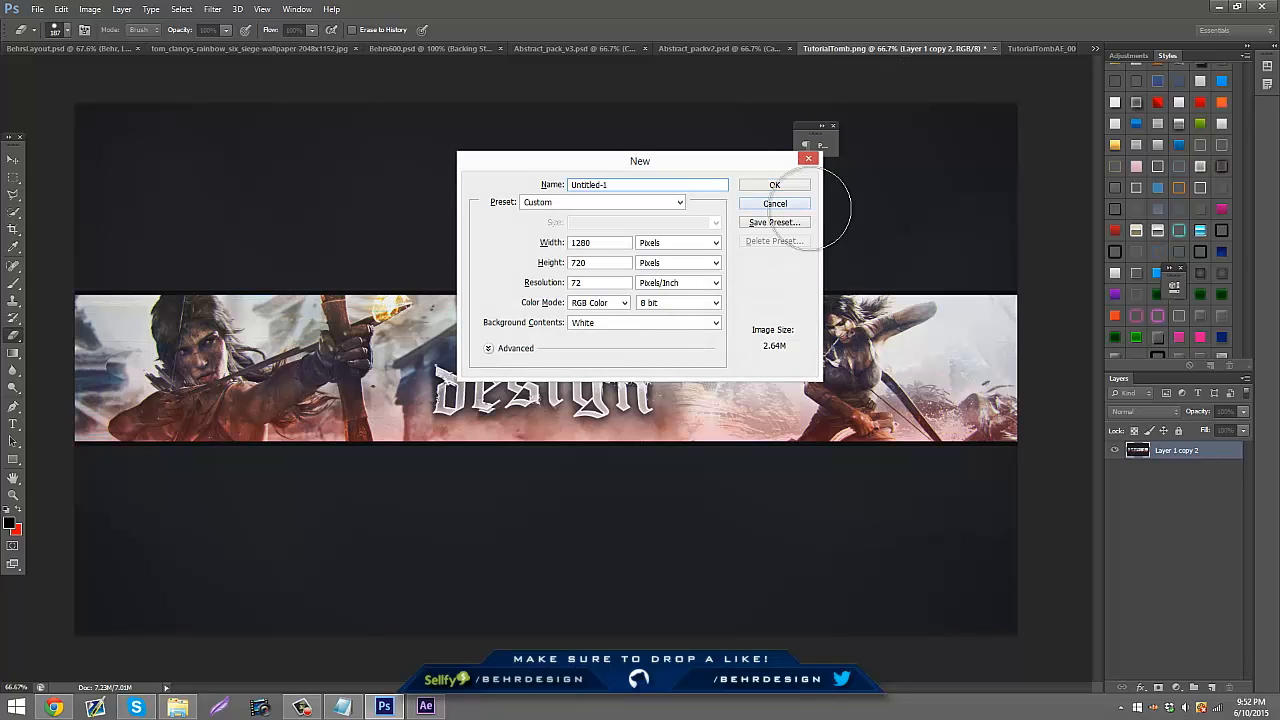
key(ctrl+j)
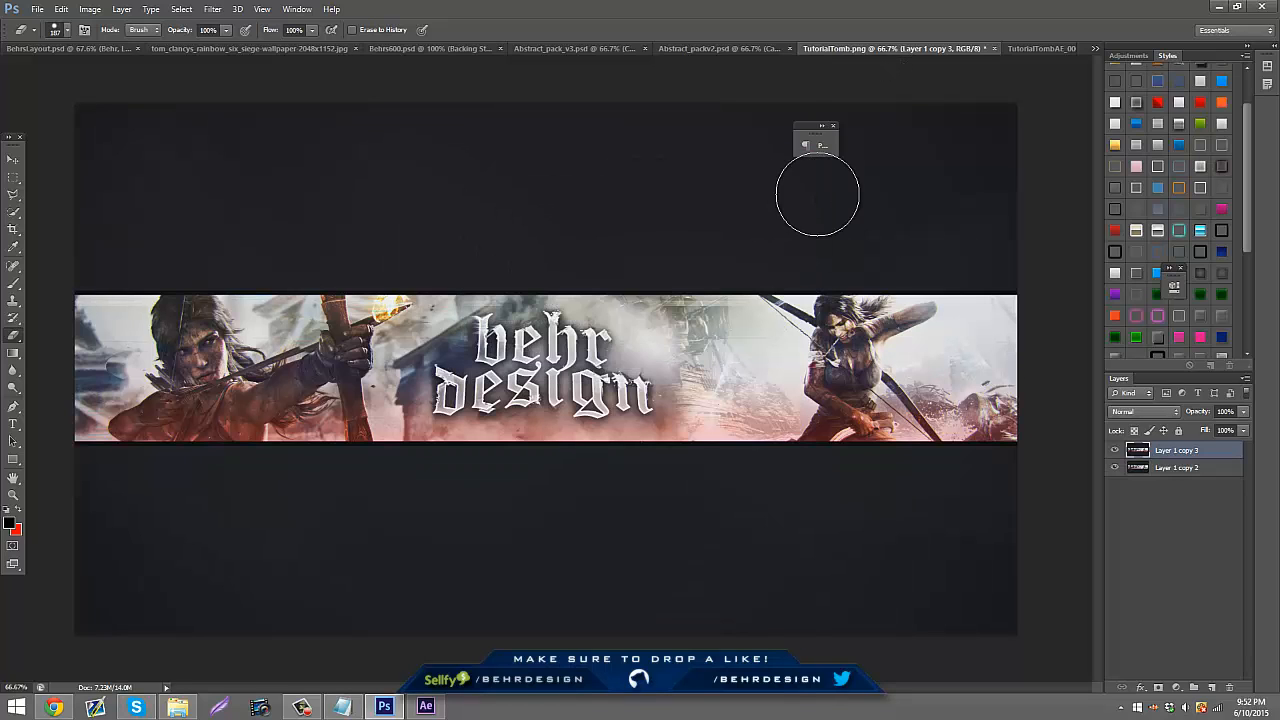
click(212, 9)
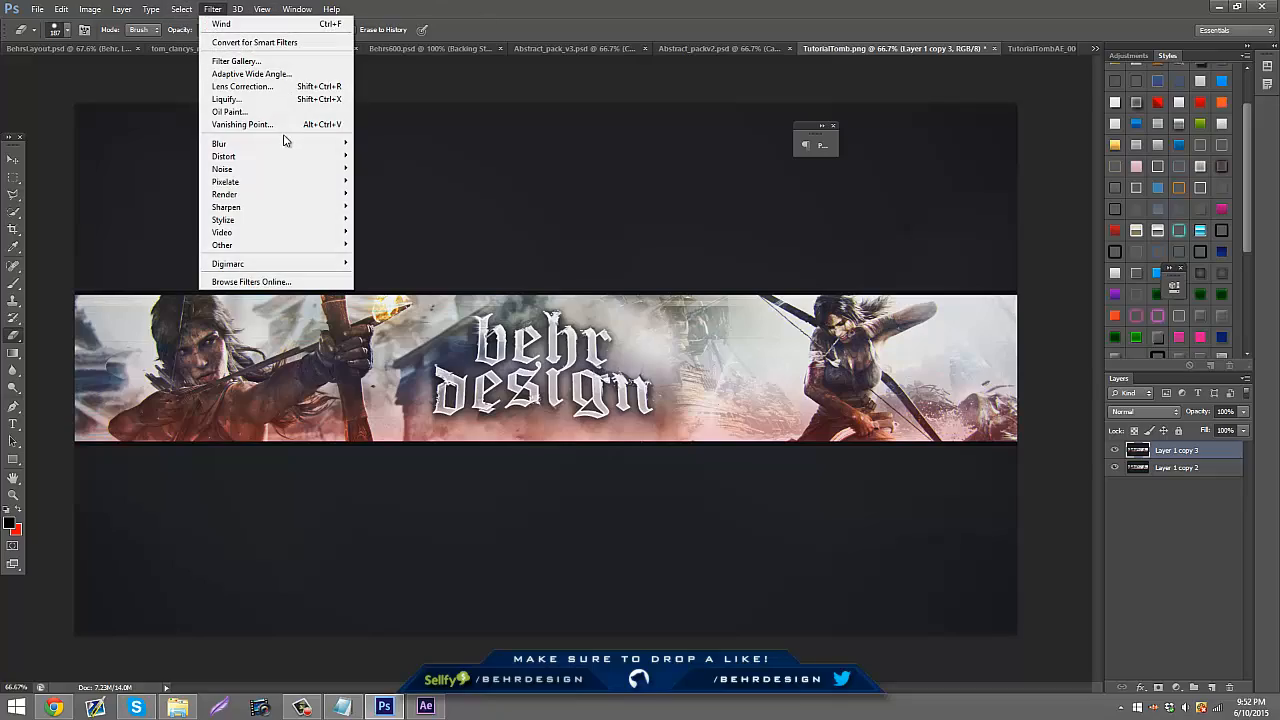
mouse_move(284, 144)
click(378, 250)
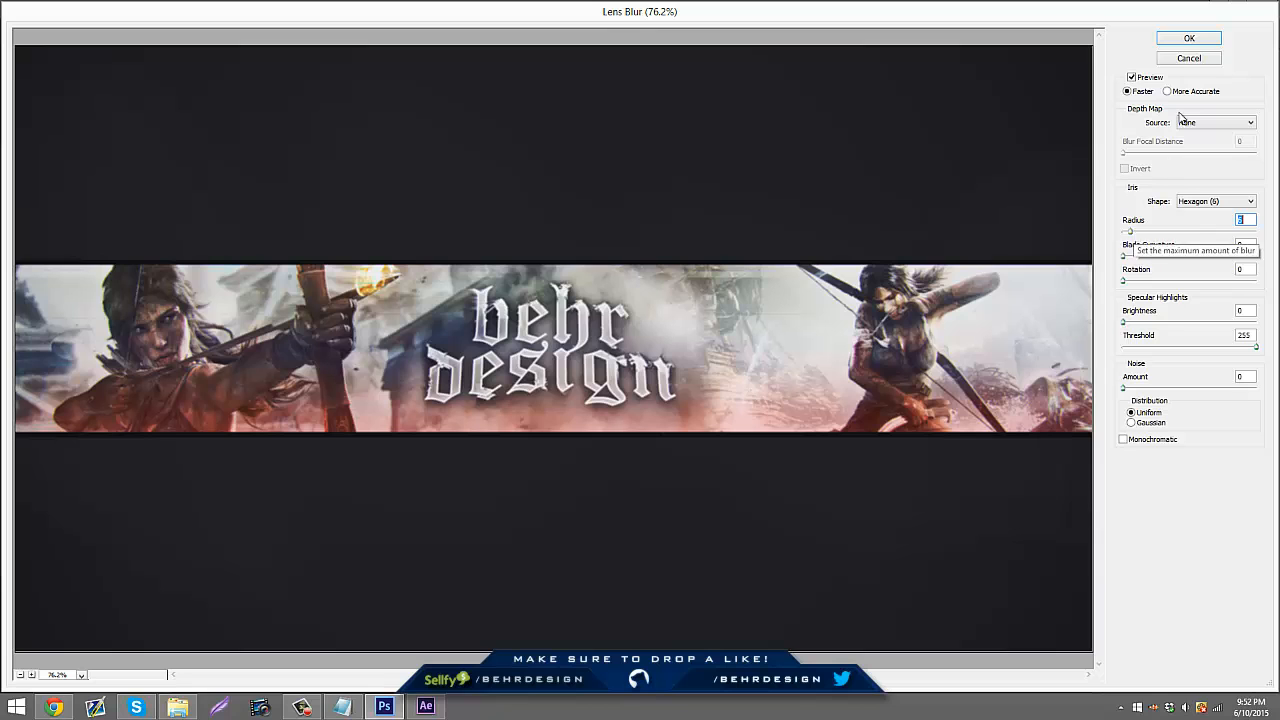
click(1177, 37)
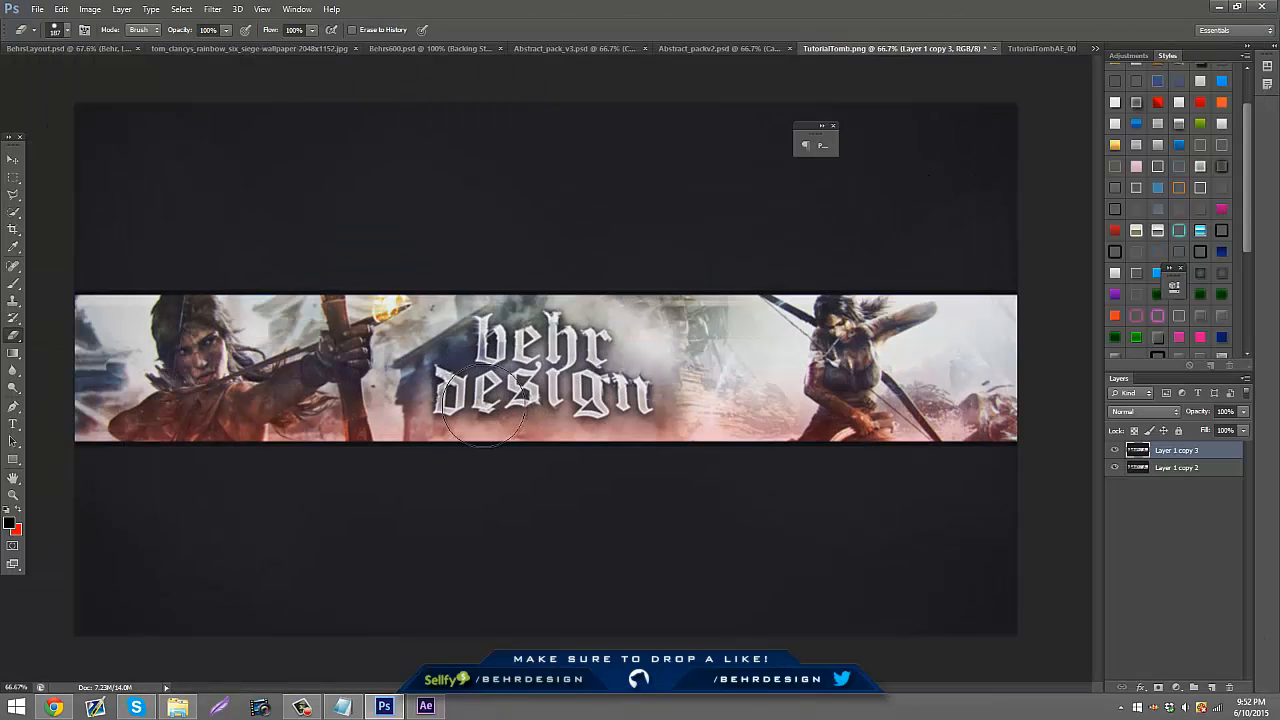
- Erase the blur over the title and both archers, and merge the blurred layer with the layer beneath it
mouse_move(435, 341)
mouse_down()
mouse_move(84, 320)
mouse_move(520, 306)
mouse_move(683, 365)
mouse_move(875, 317)
mouse_move(913, 372)
mouse_move(997, 407)
mouse_move(1009, 294)
mouse_move(595, 437)
mouse_move(193, 379)
mouse_up()
click(1182, 468)
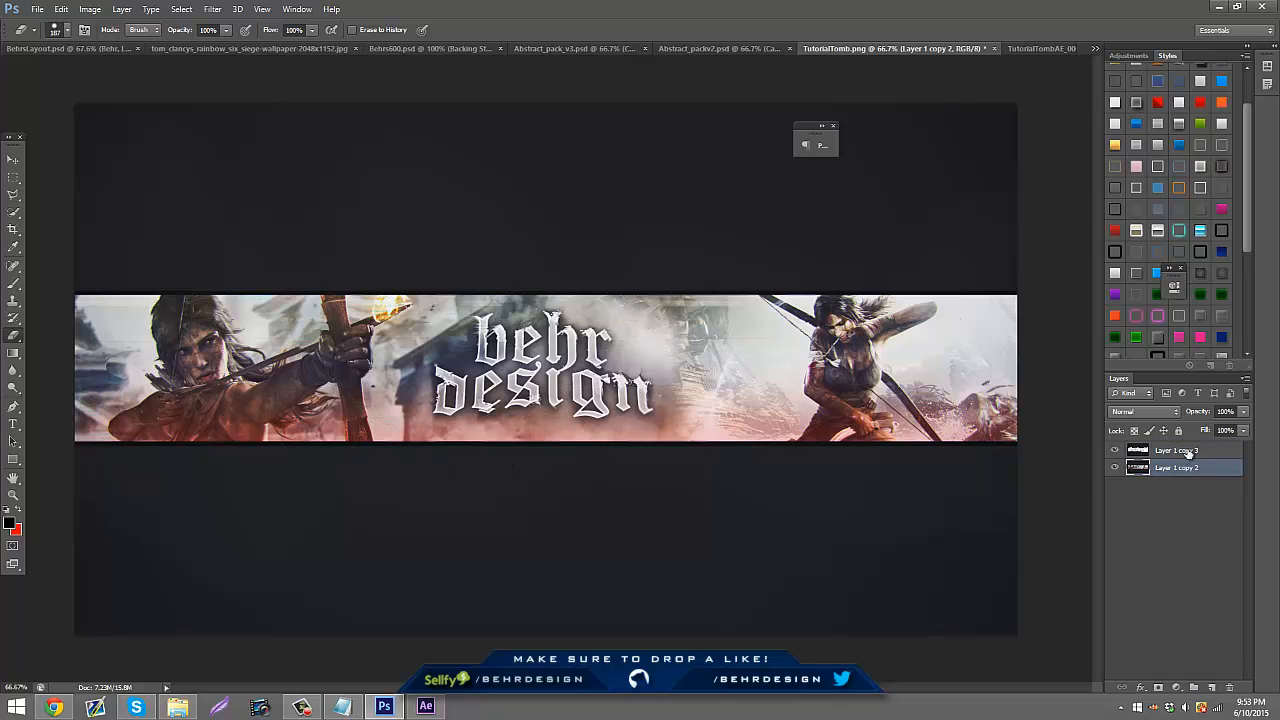
right_click(1188, 452)
click(1100, 484)
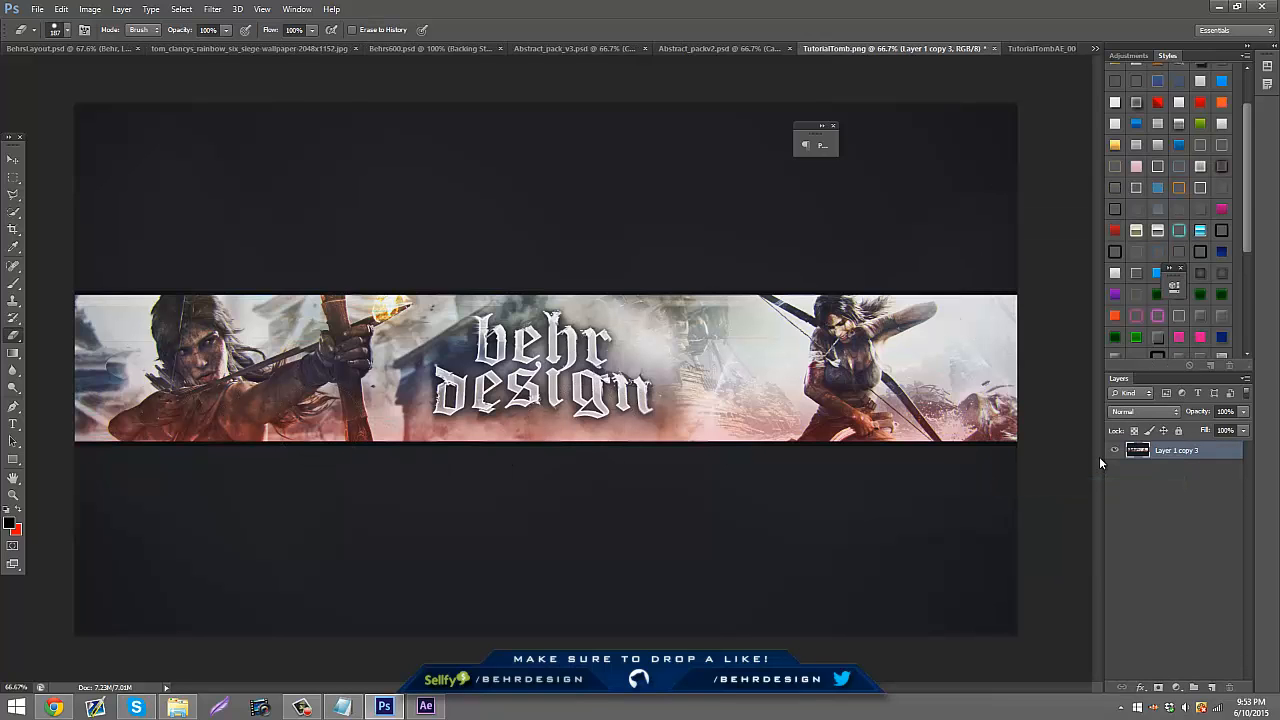
- Duplicate the banner layer and apply a Dust & Scratches filter with the minimum radius to the copy
key(ctrl+j)
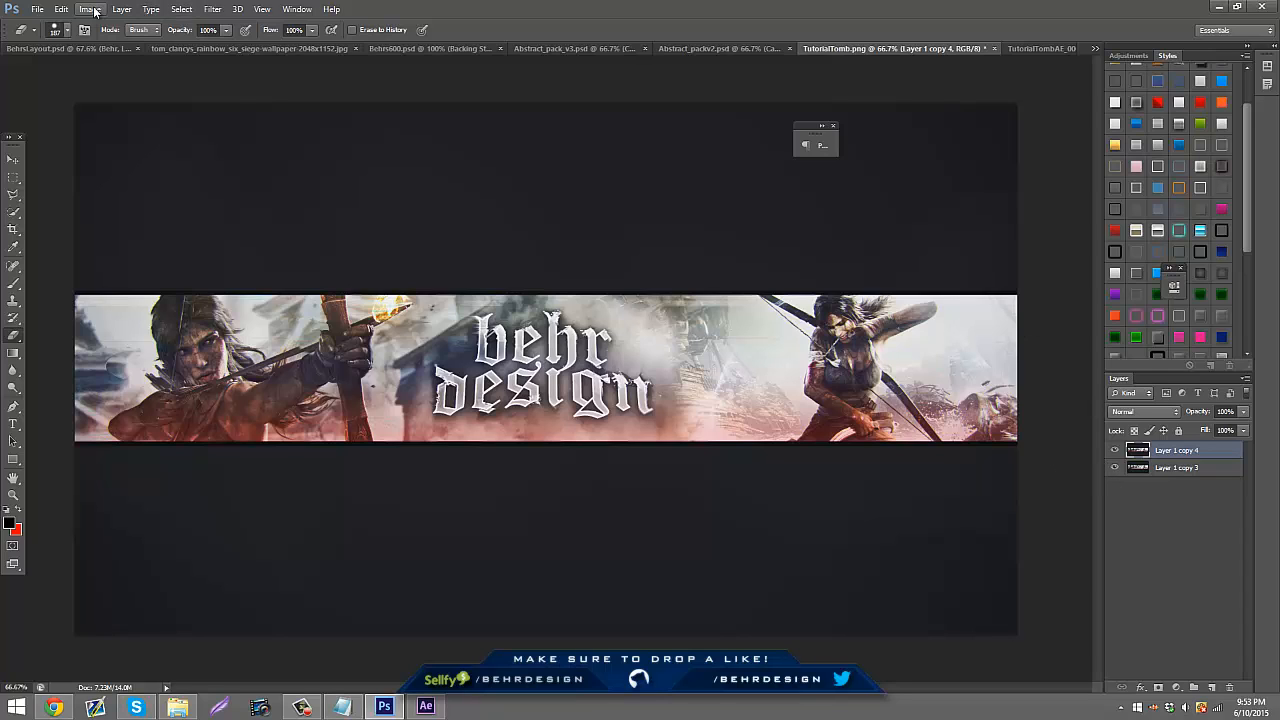
click(90, 9)
mouse_move(118, 48)
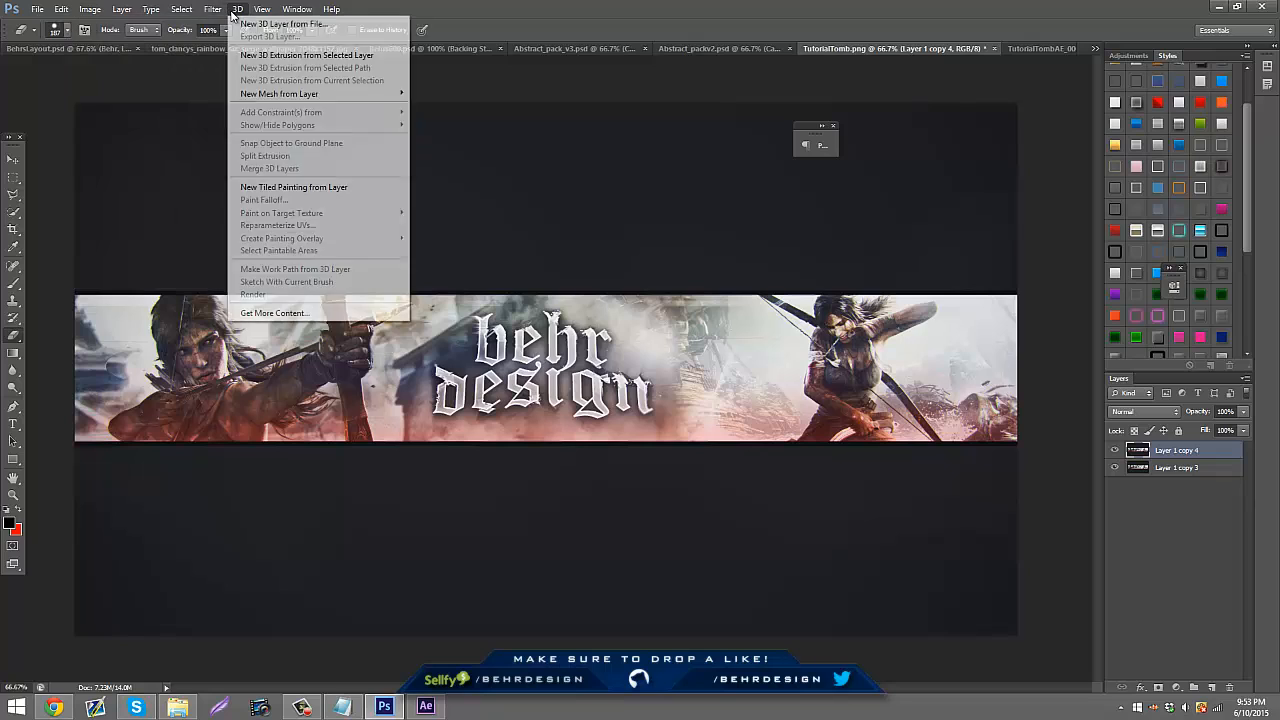
mouse_move(213, 10)
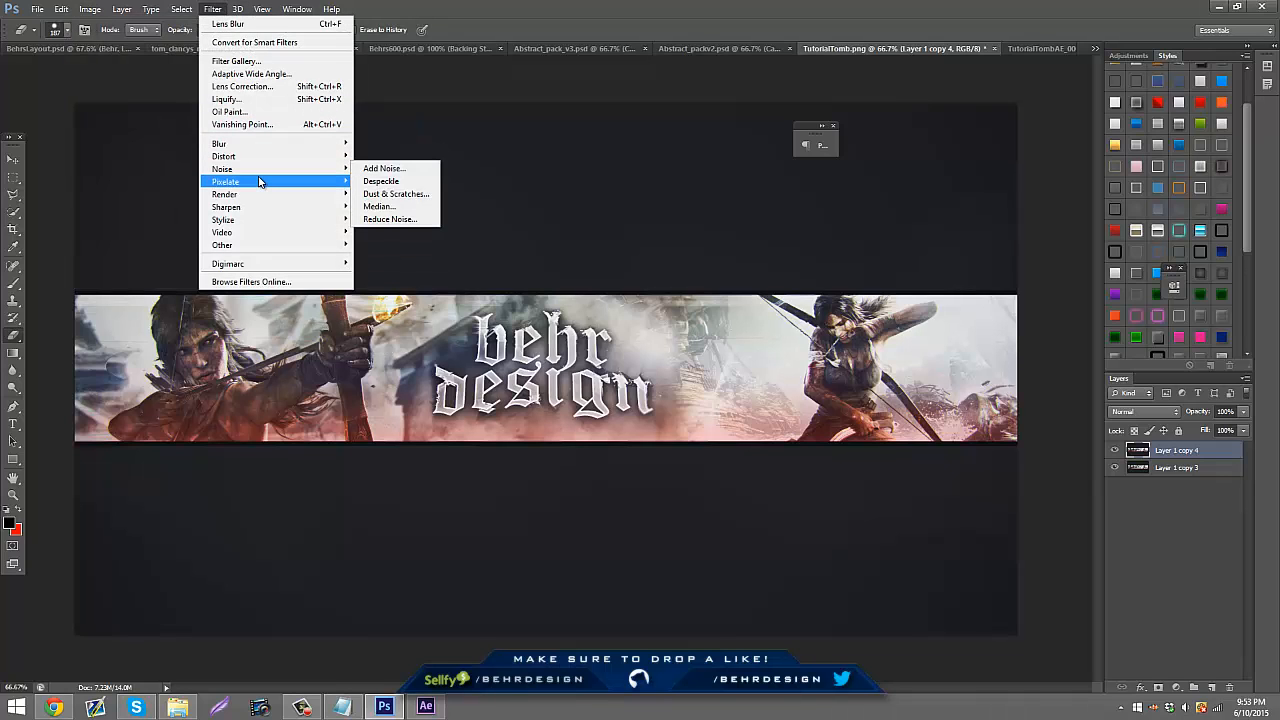
mouse_move(270, 170)
click(386, 194)
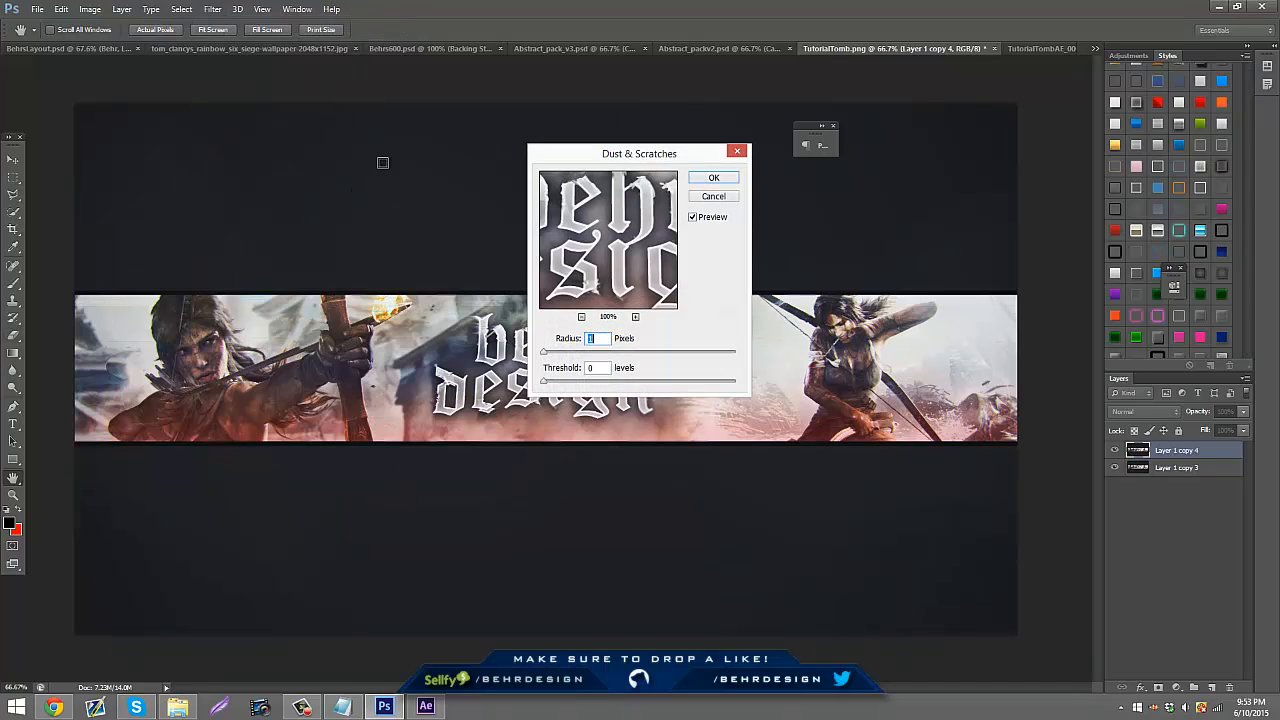
drag(568, 355, 544, 357)
click(716, 179)
- Erase parts of the Dust & Scratches copy, and compare the banner with and without that layer
key(e)
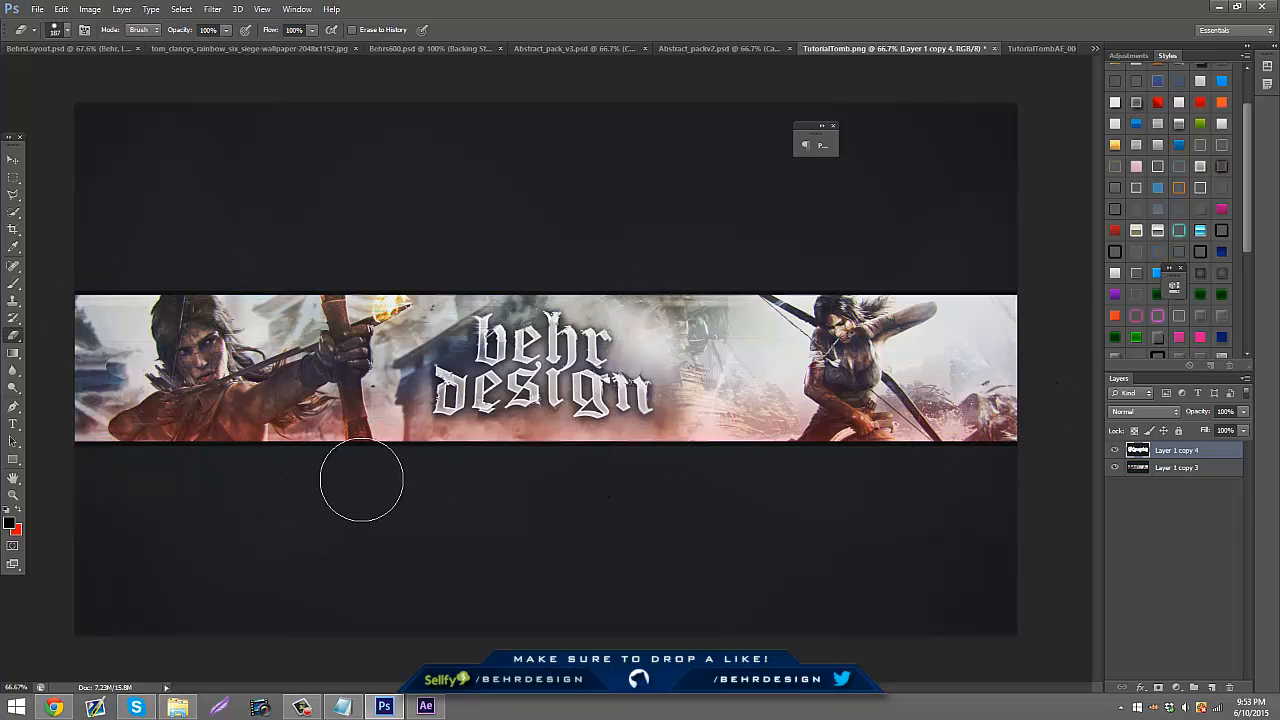
click(11, 496)
drag(450, 302, 477, 302)
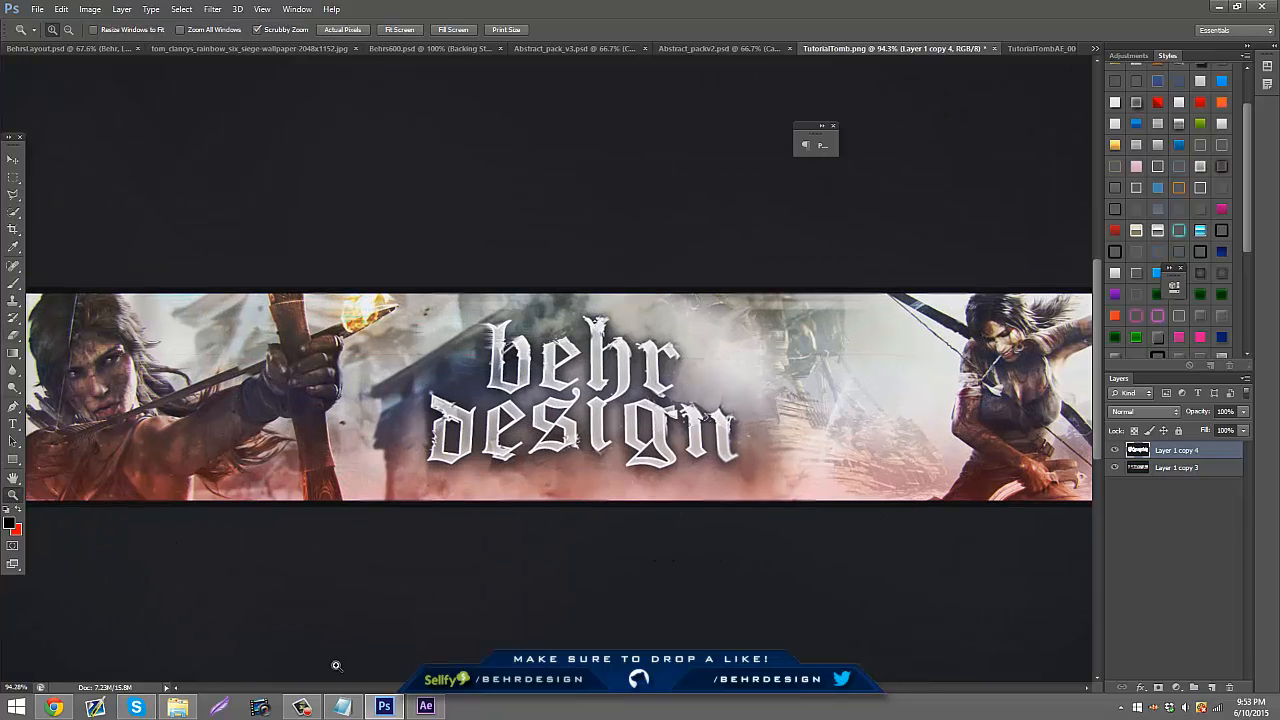
click(303, 709)
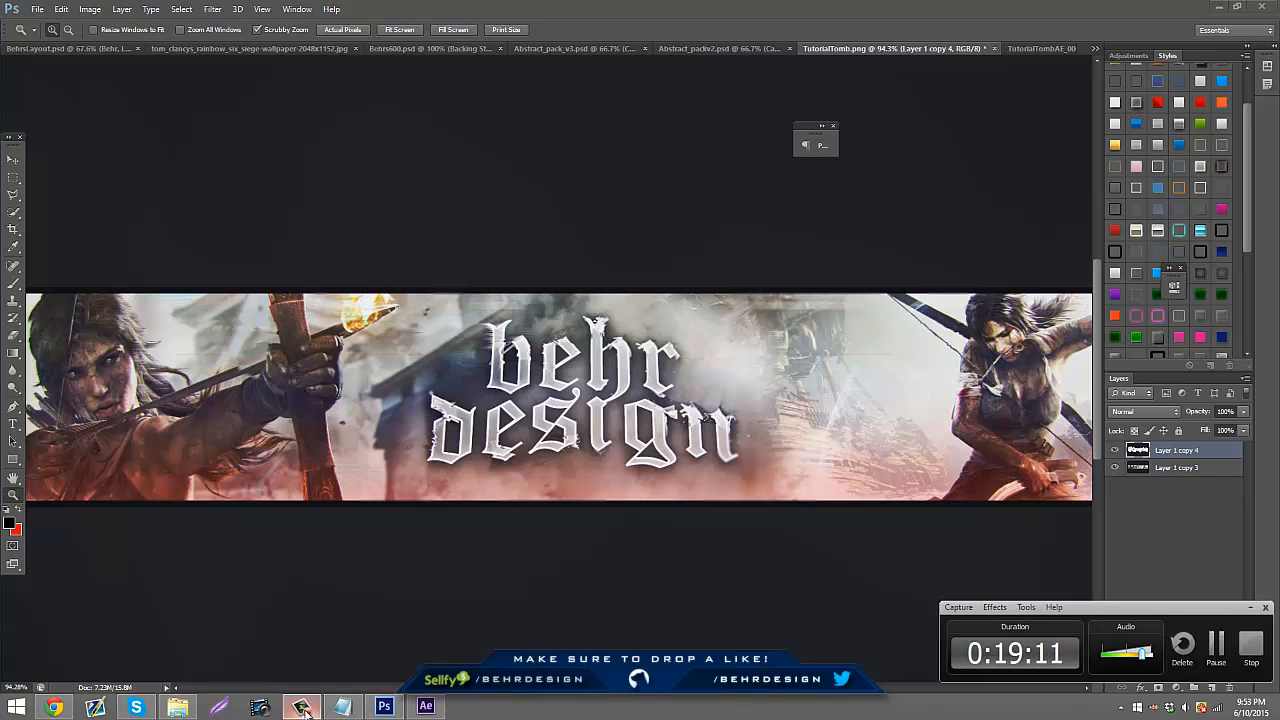
click(303, 709)
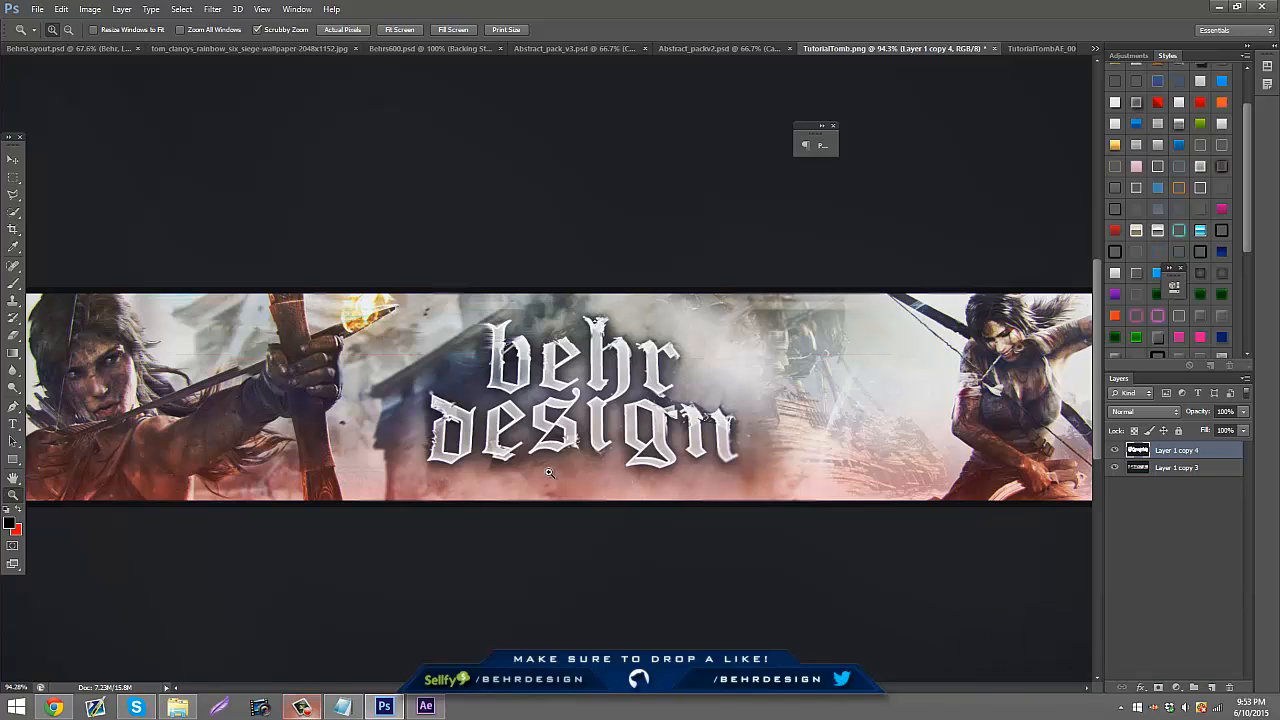
click(1114, 451)
click(1113, 452)
click(1113, 452)
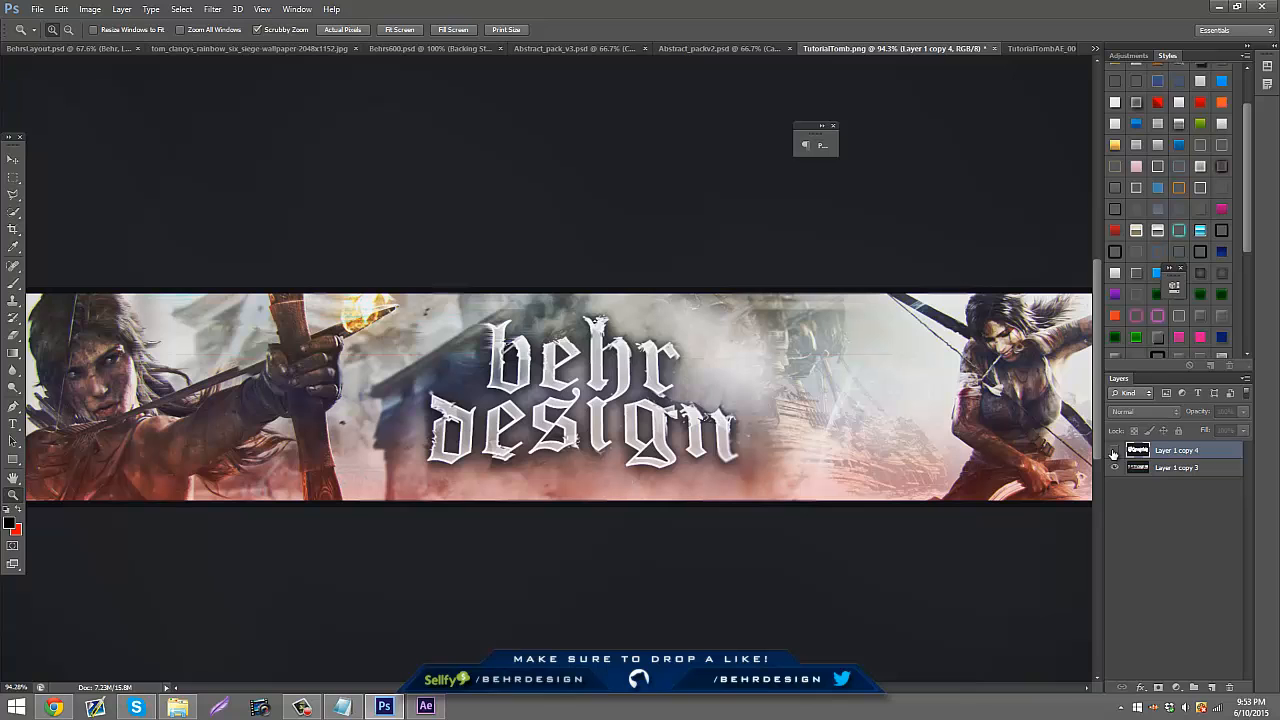
click(1113, 452)
drag(718, 497, 630, 503)
drag(753, 385, 805, 376)
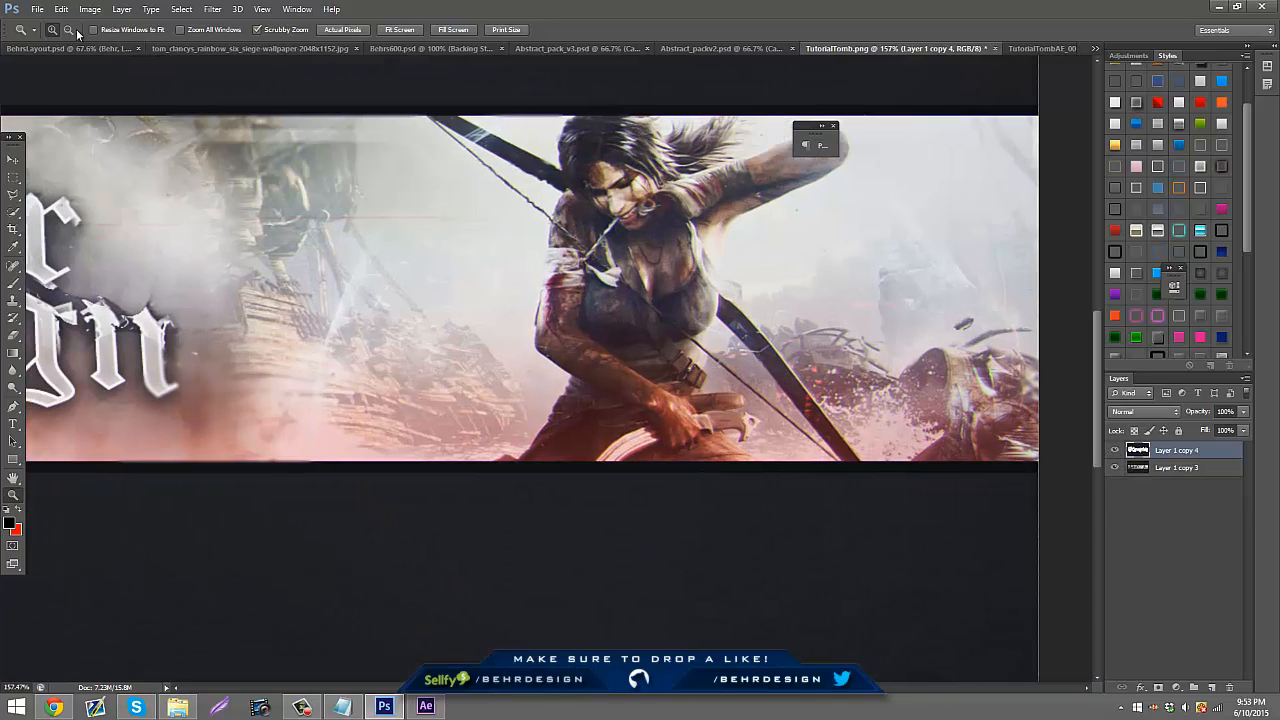
- Open BearlOgo.psd from the Keep folder on the Desktop
click(37, 9)
click(60, 39)
text(kee)
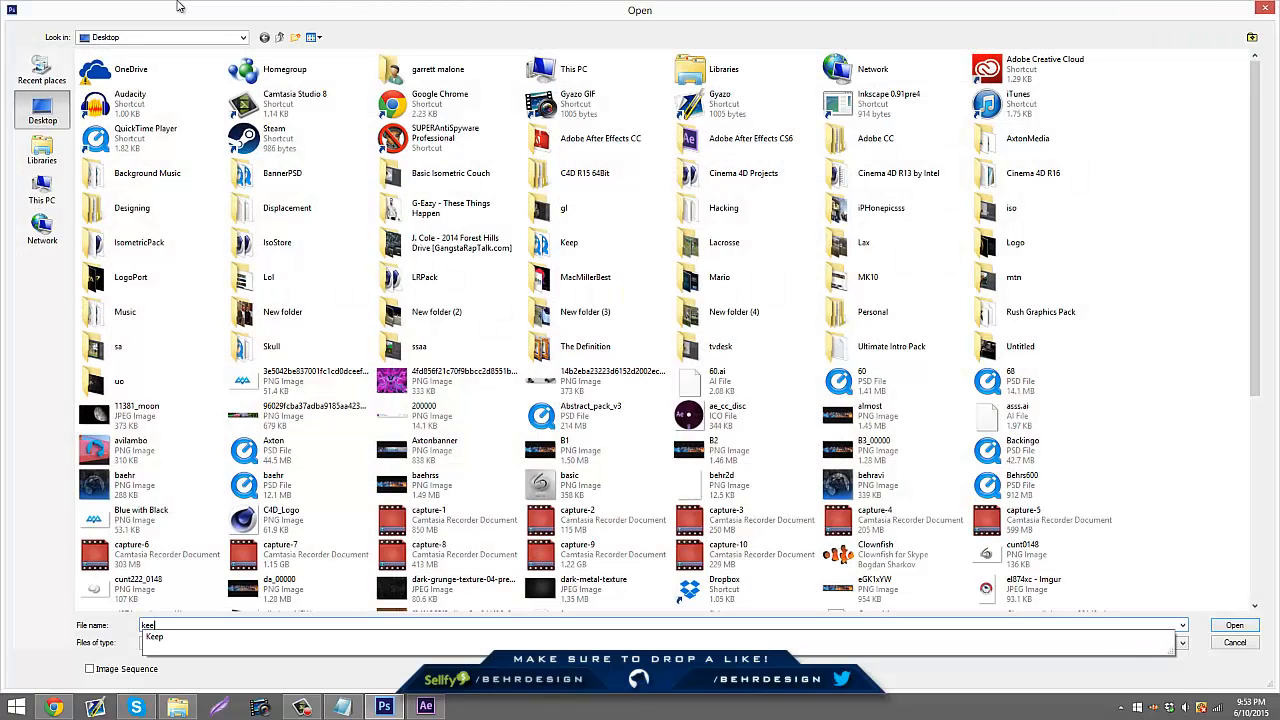
text(p)
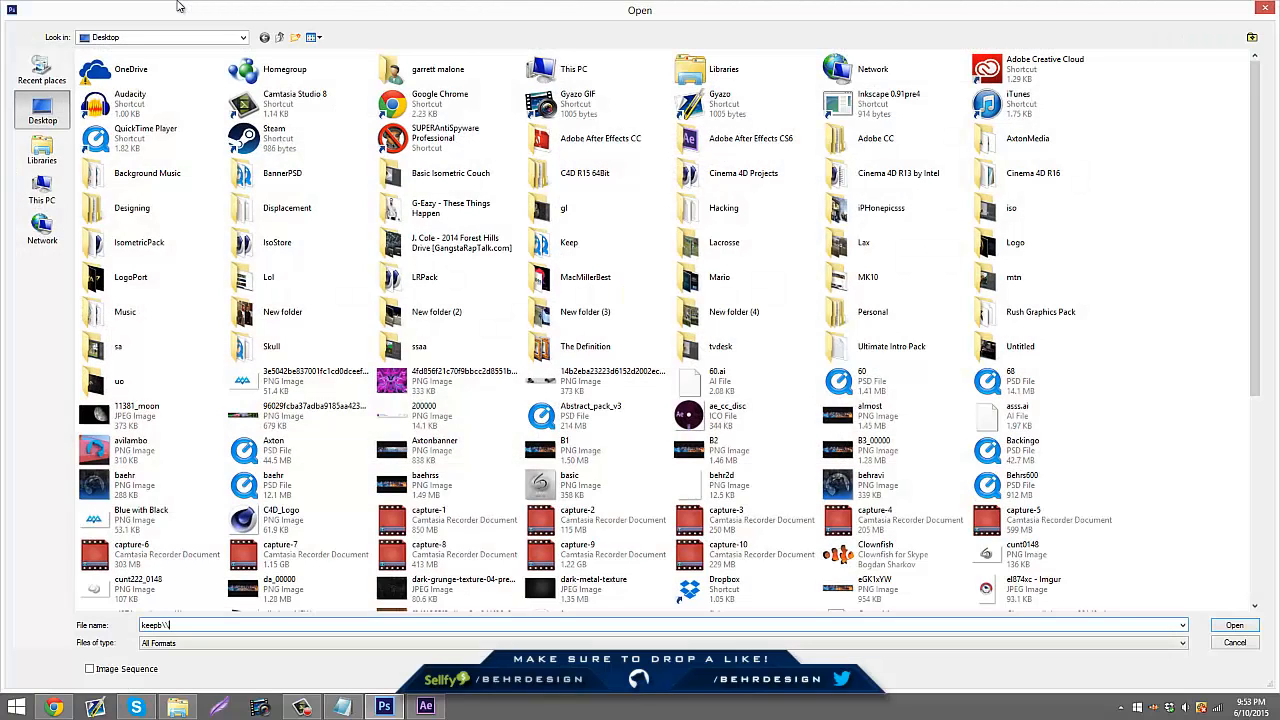
key(Return)
text(be)
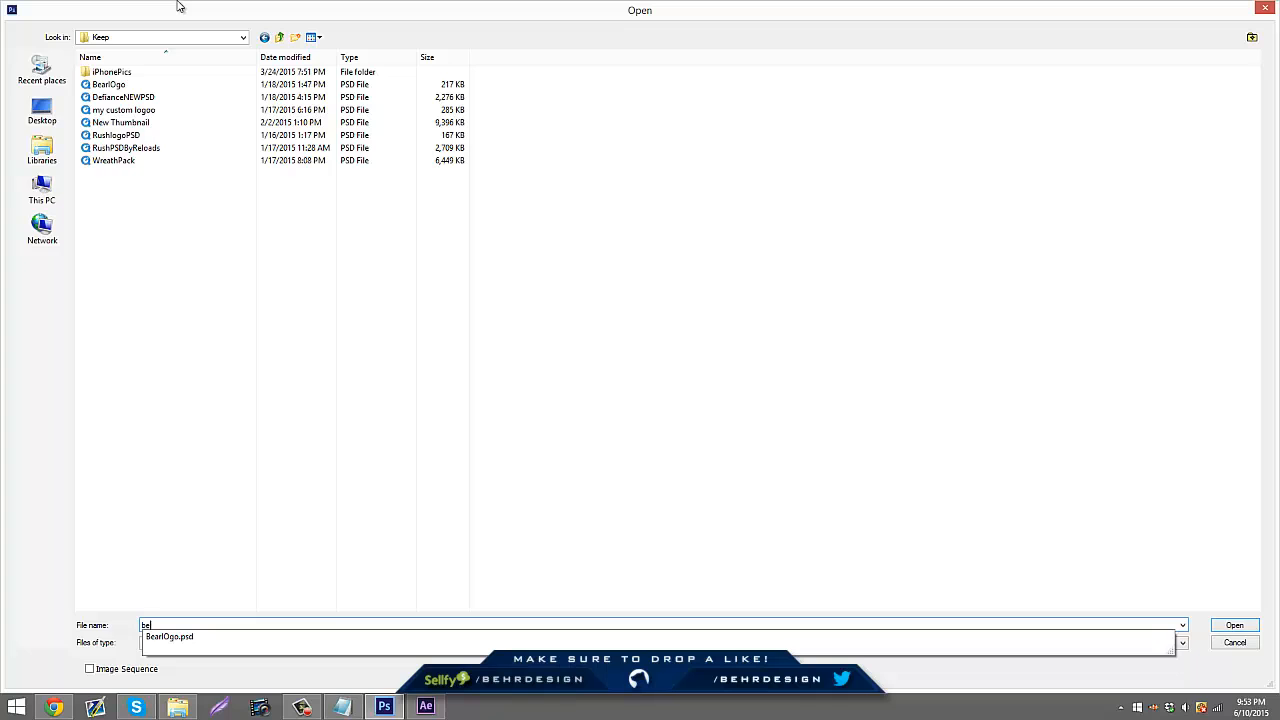
key(Down)
key(Return)
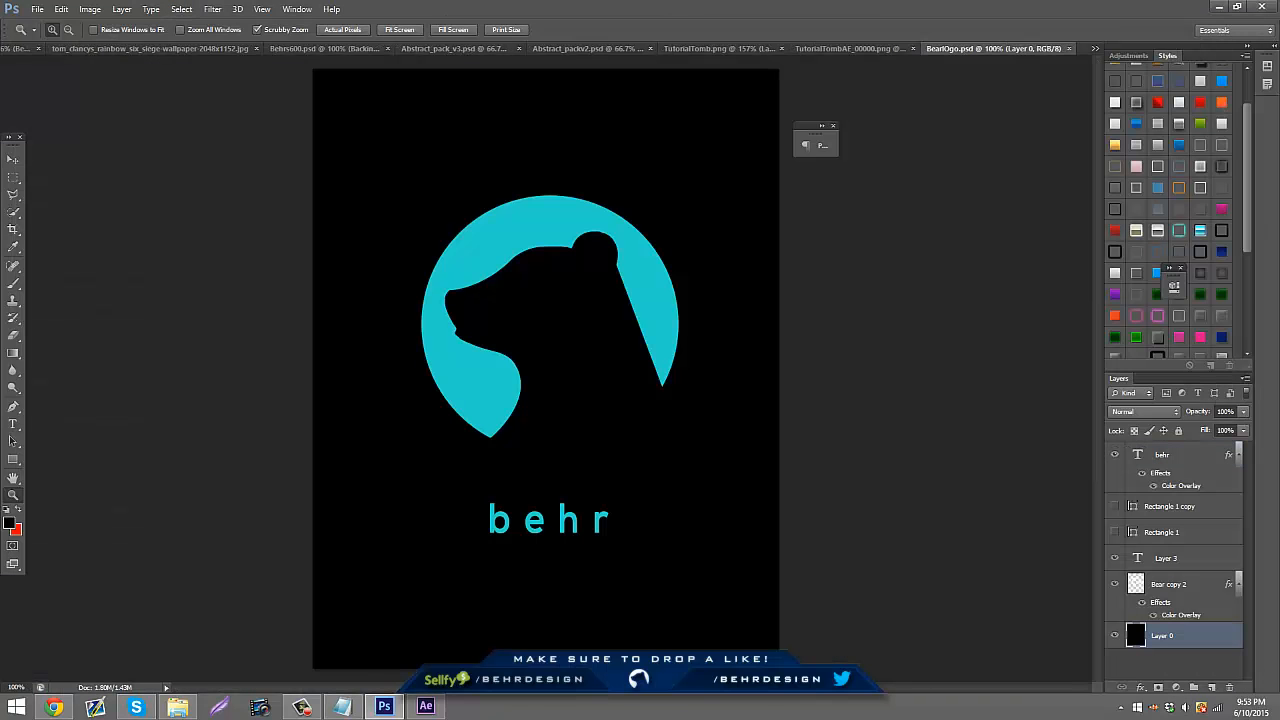
- Turn off the bear logo's layer effects and copy the logo layer into BehrsLayout.psd
click(1145, 602)
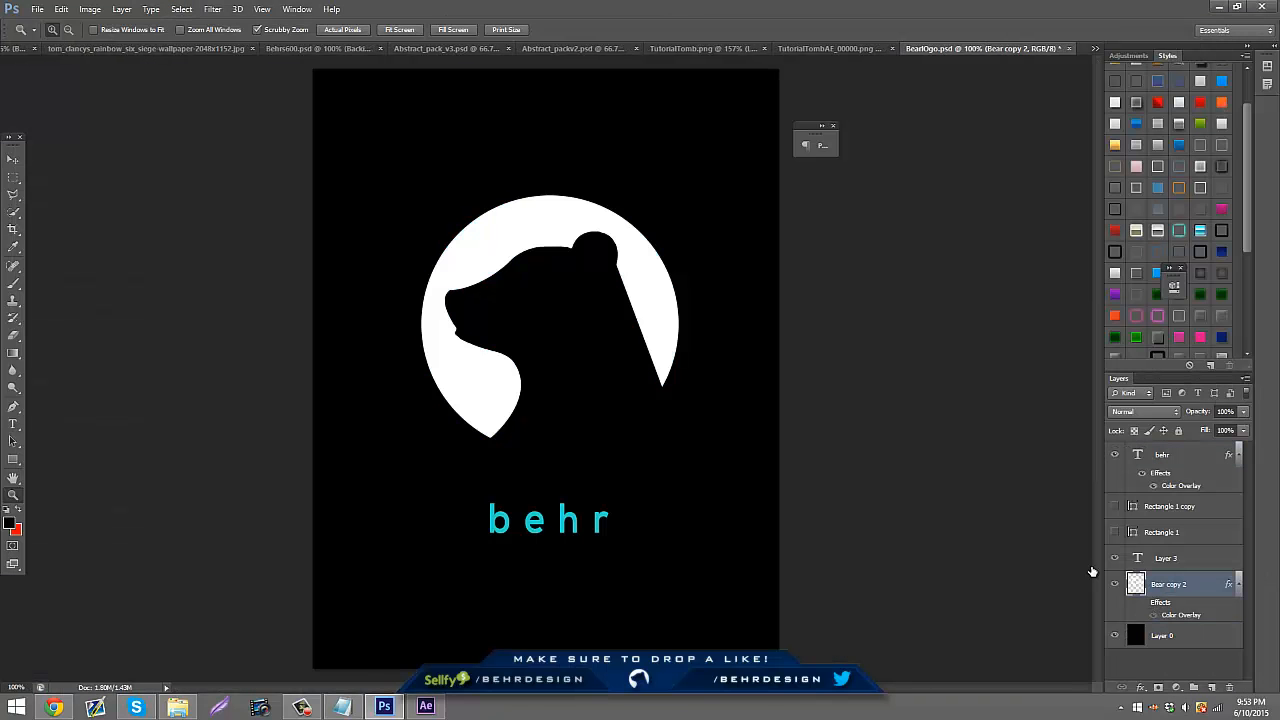
click(12, 159)
drag(194, 96, 675, 423)
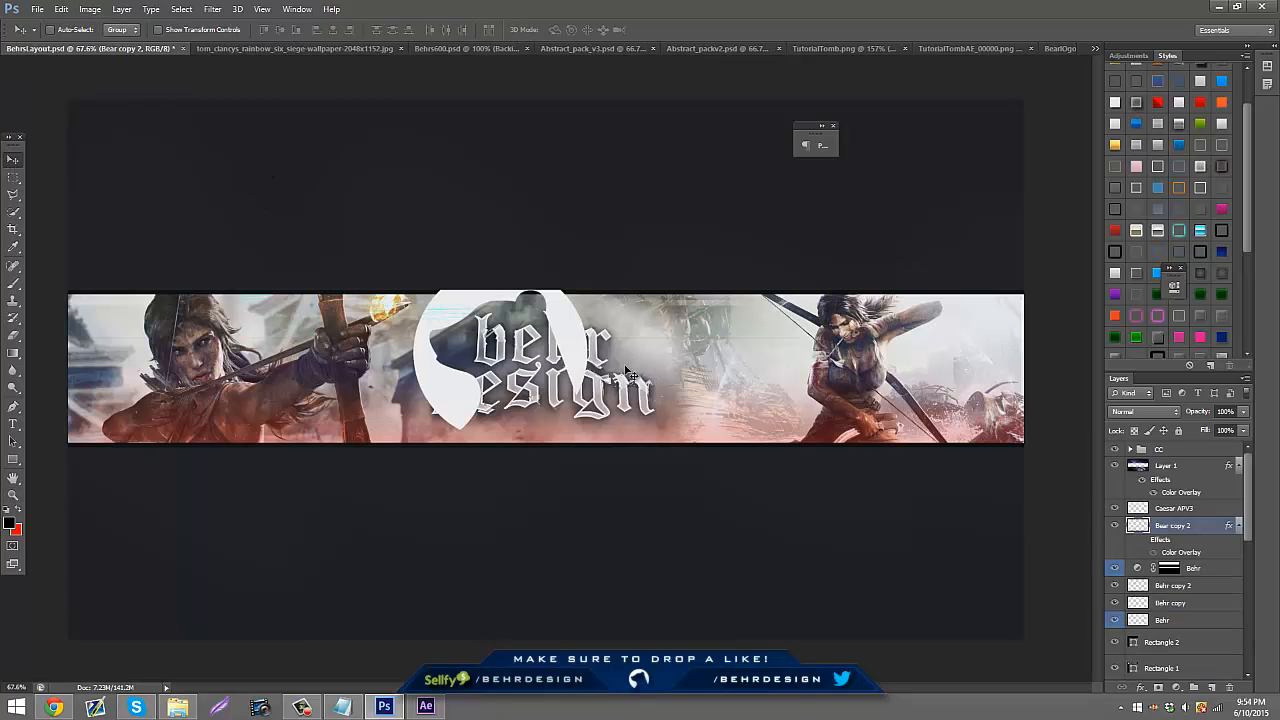
- Scale the bear logo down to about 7.8% beside the banner title and apply the transformation
key(ctrl+t)
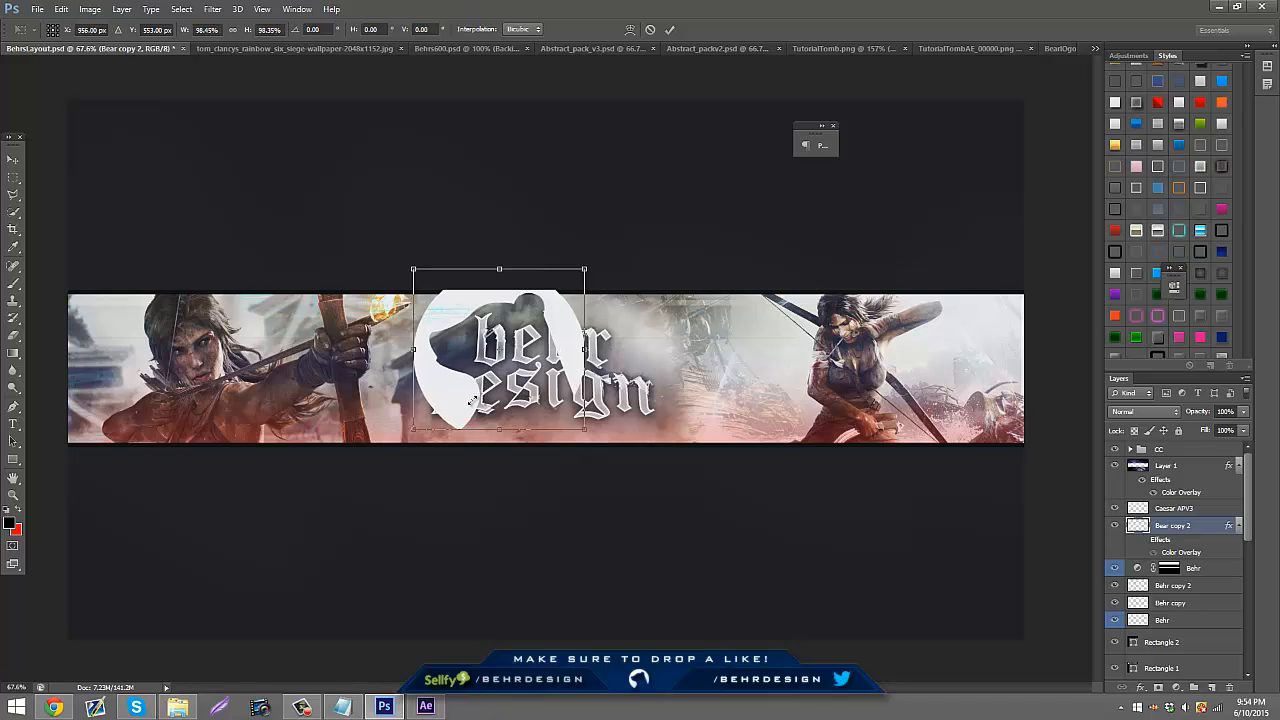
drag(587, 267, 422, 424)
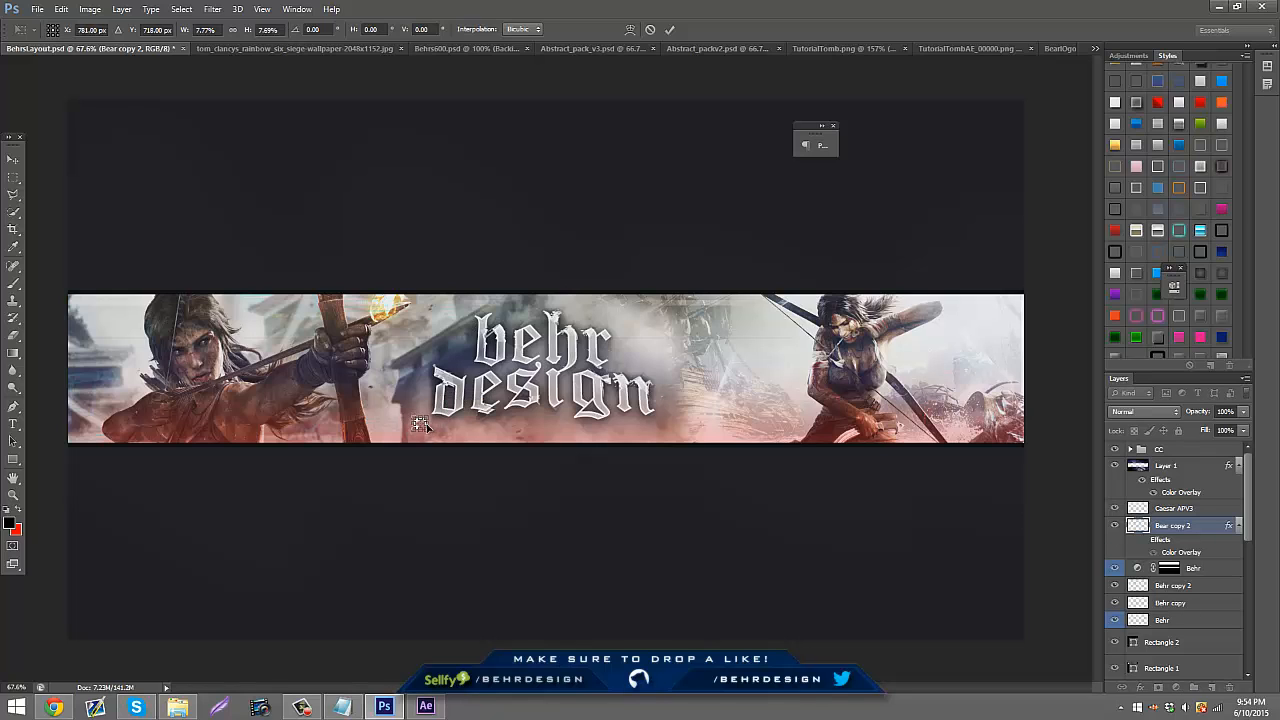
click(13, 176)
click(562, 267)
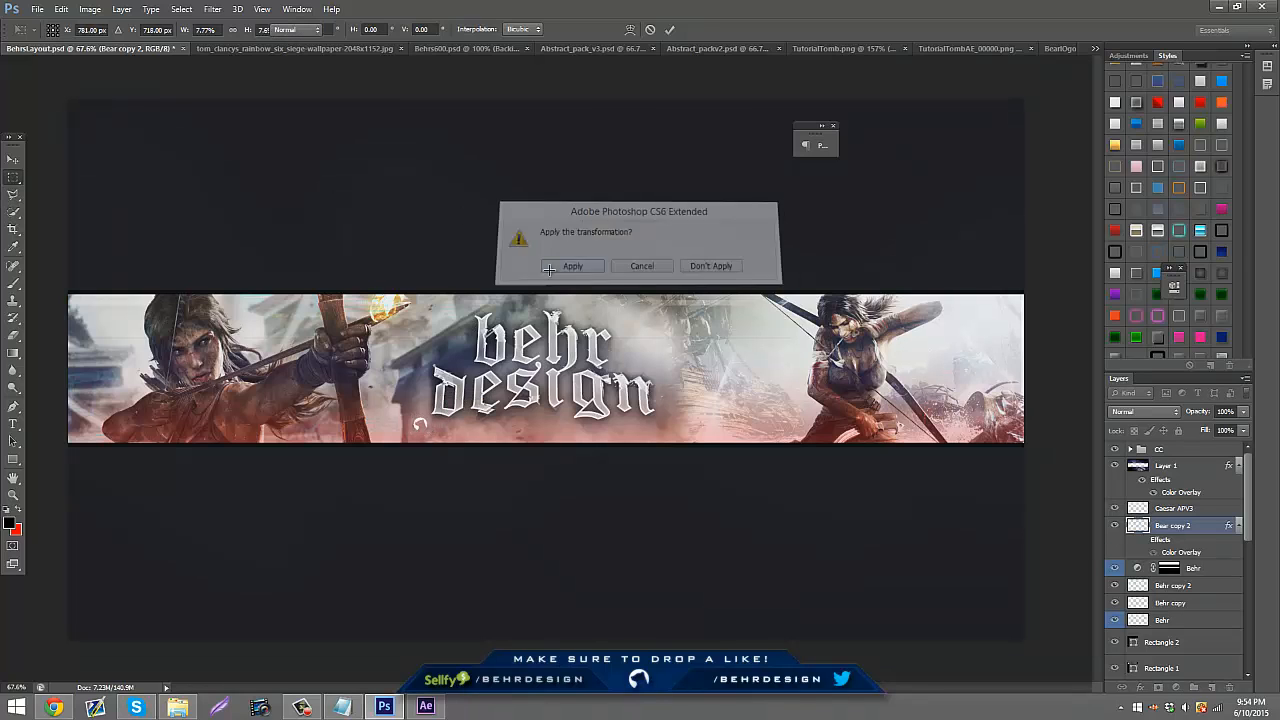
- Copy the scaled-down bear logo into TutorialTomb.png and place it in the banner's lower-right corner
click(13, 159)
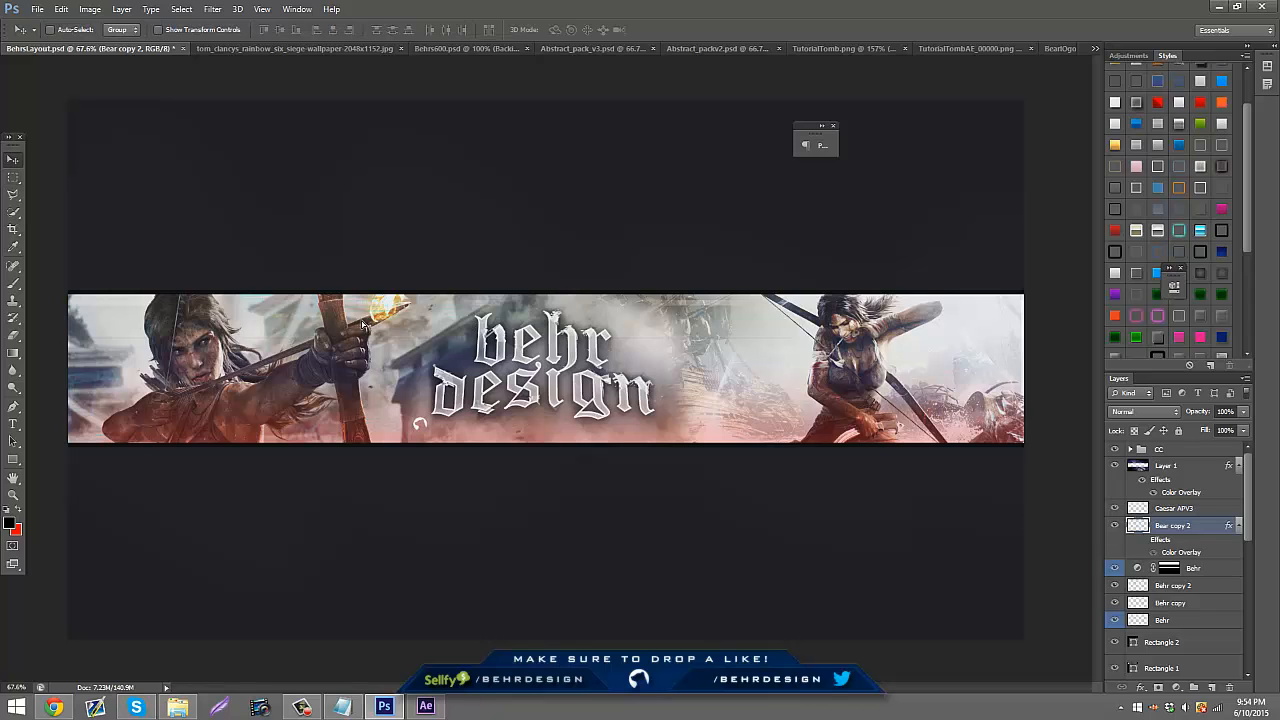
drag(420, 423, 955, 333)
drag(994, 174, 1024, 53)
click(1066, 47)
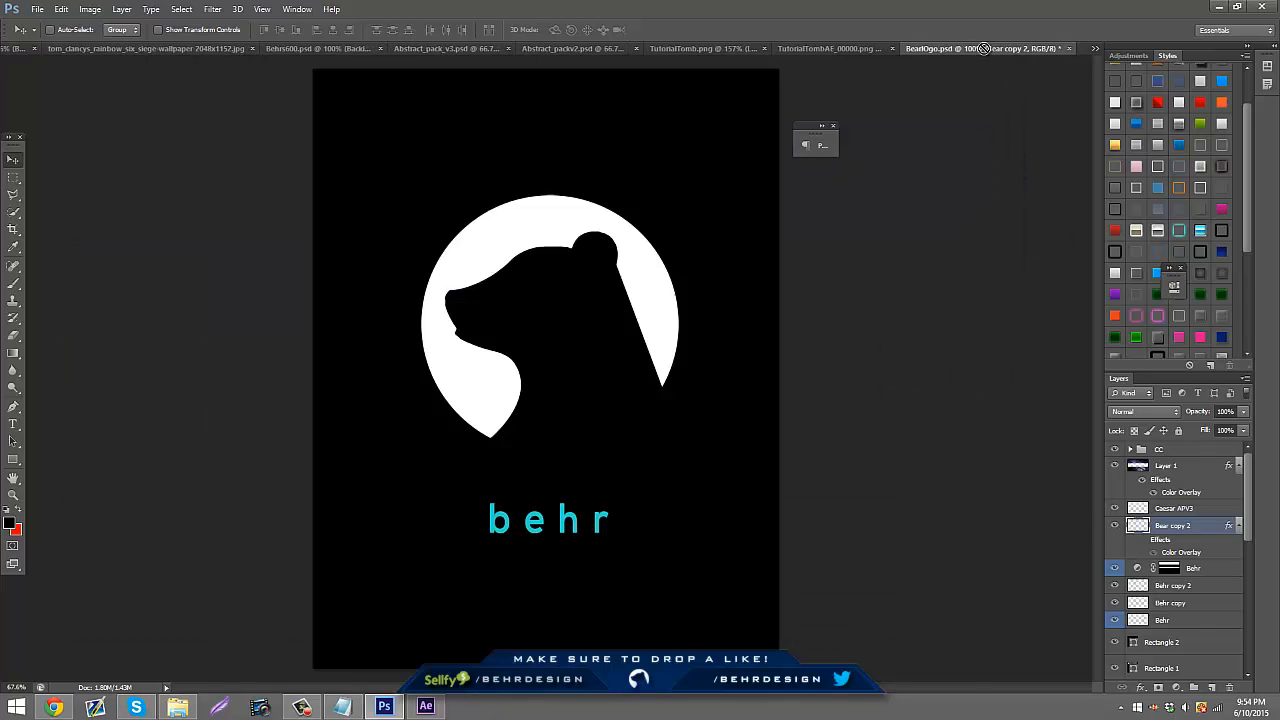
click(829, 44)
drag(829, 43, 824, 346)
drag(925, 438, 956, 556)
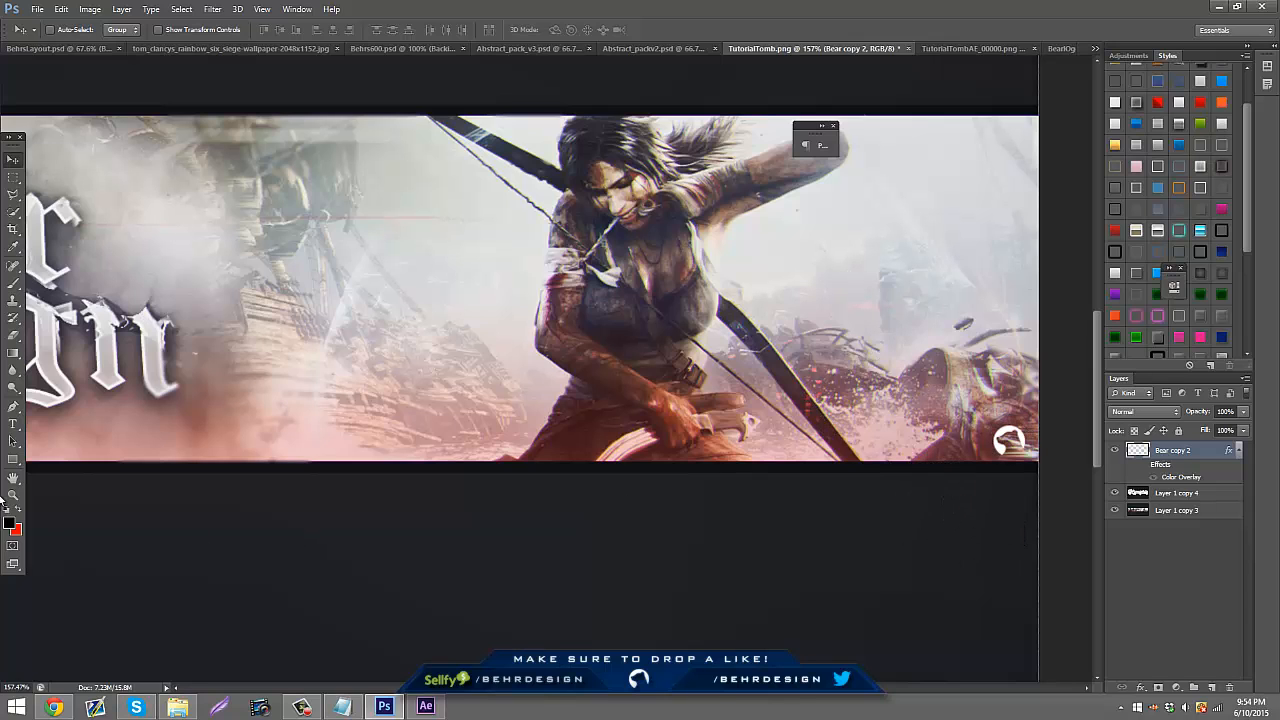
- Examine the whole TutorialTomb.png banner with the bear logo in place
click(8, 496)
drag(346, 456, 254, 460)
mouse_move(330, 346)
mouse_down()
mouse_move(388, 346)
mouse_move(328, 347)
mouse_up()
click(96, 56)
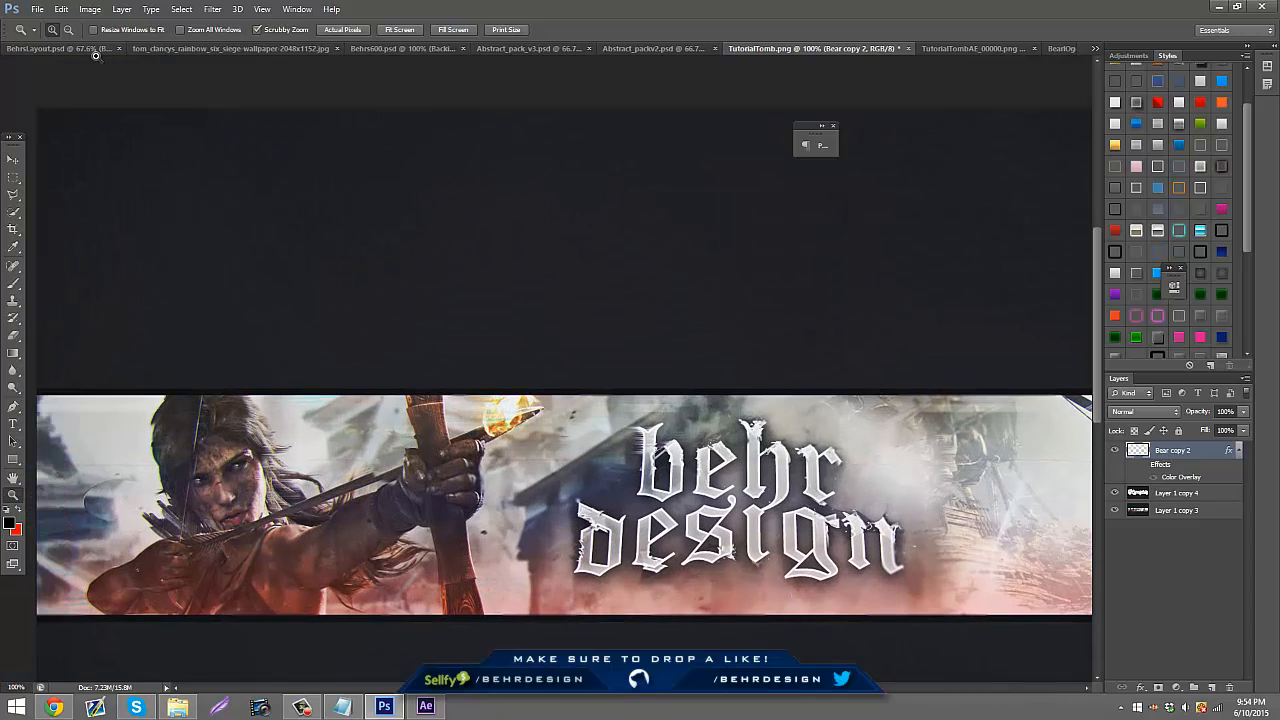
drag(420, 271, 348, 269)
click(491, 272)
drag(491, 272, 509, 267)
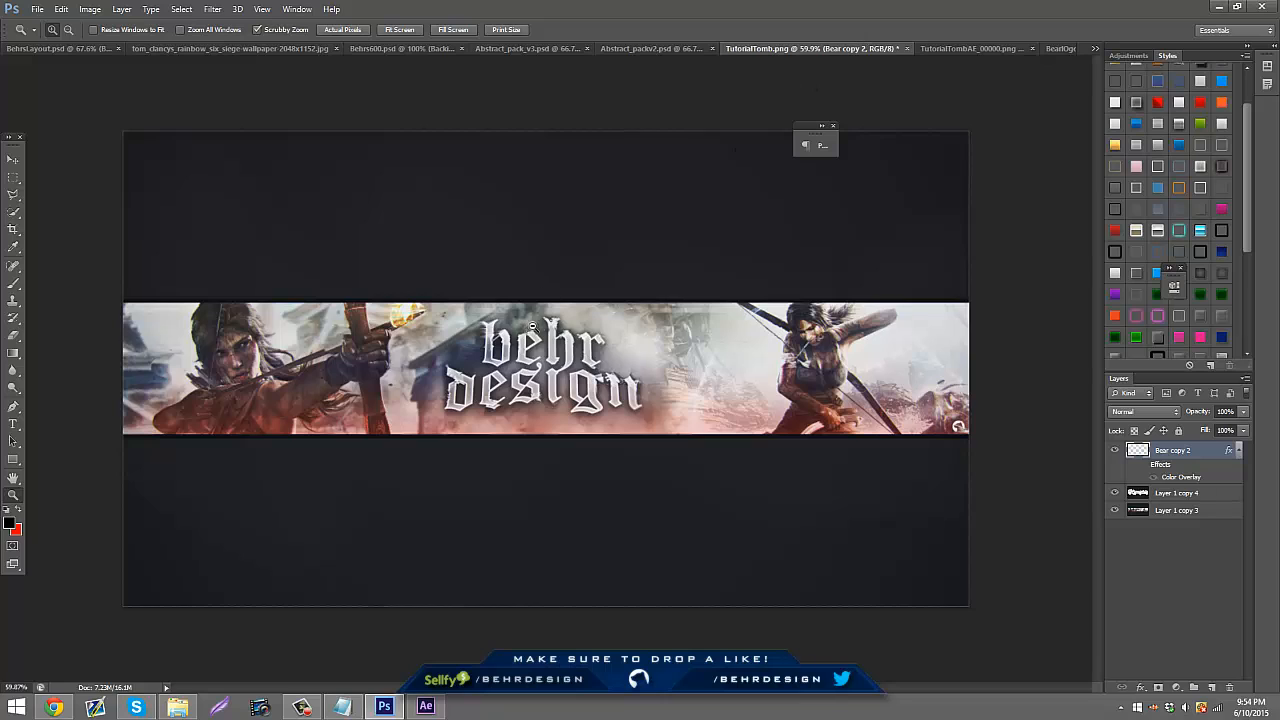
drag(526, 320, 533, 324)
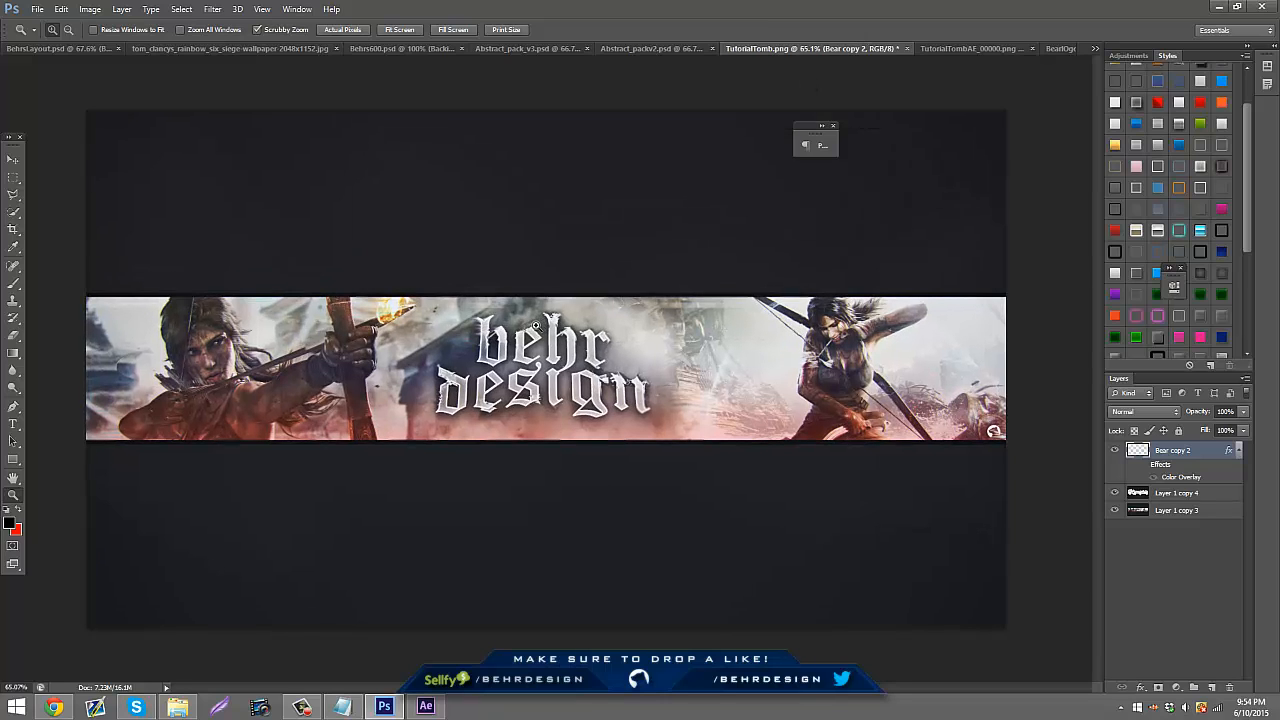